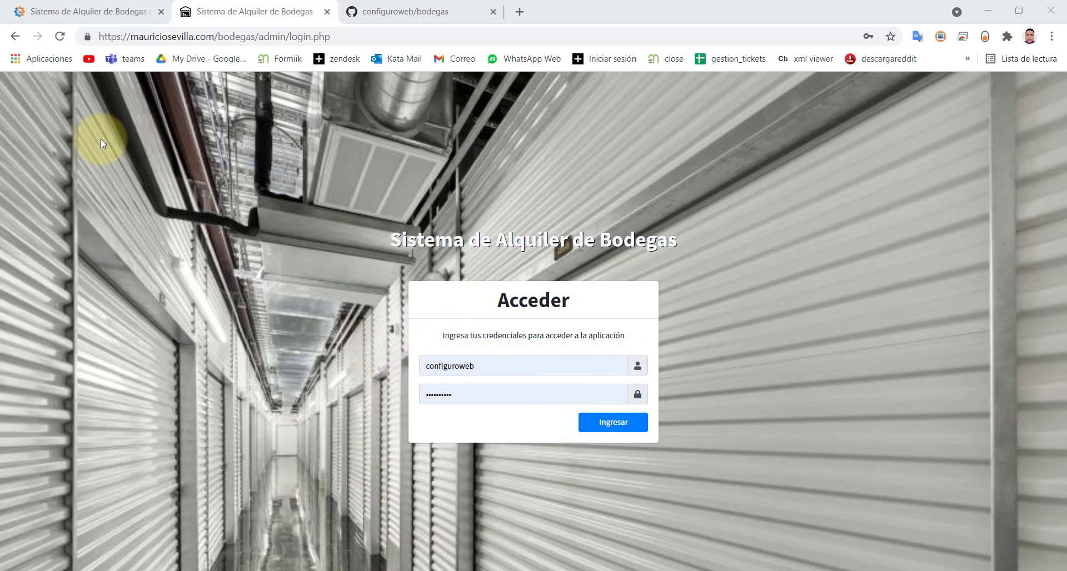
- Switch to the ConfiguroWeb blog article and scroll to its demo link and admin credentials
click(339, 38)
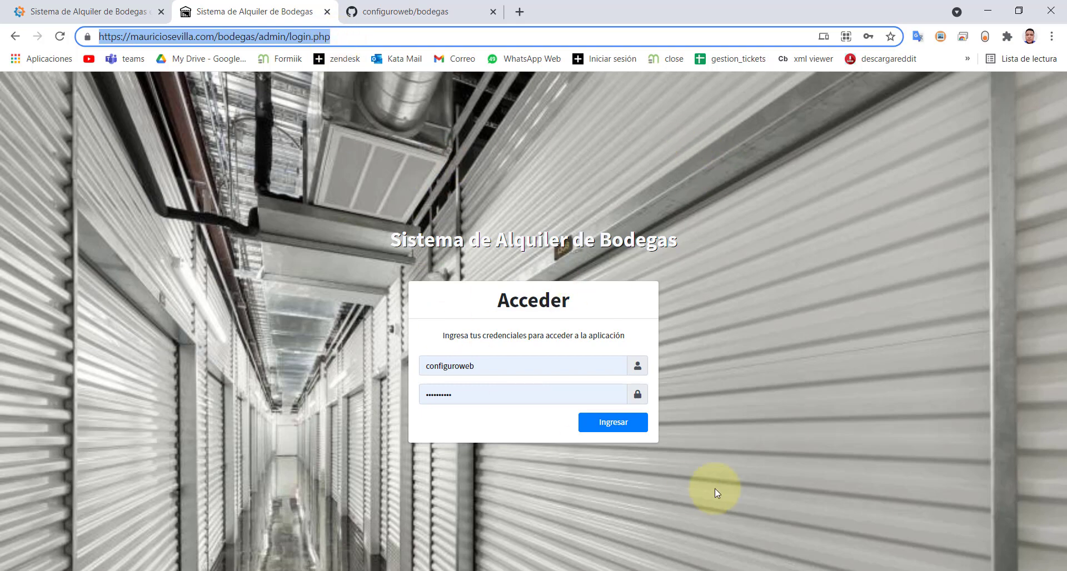
click(106, 15)
scroll(406, 238, up, 7)
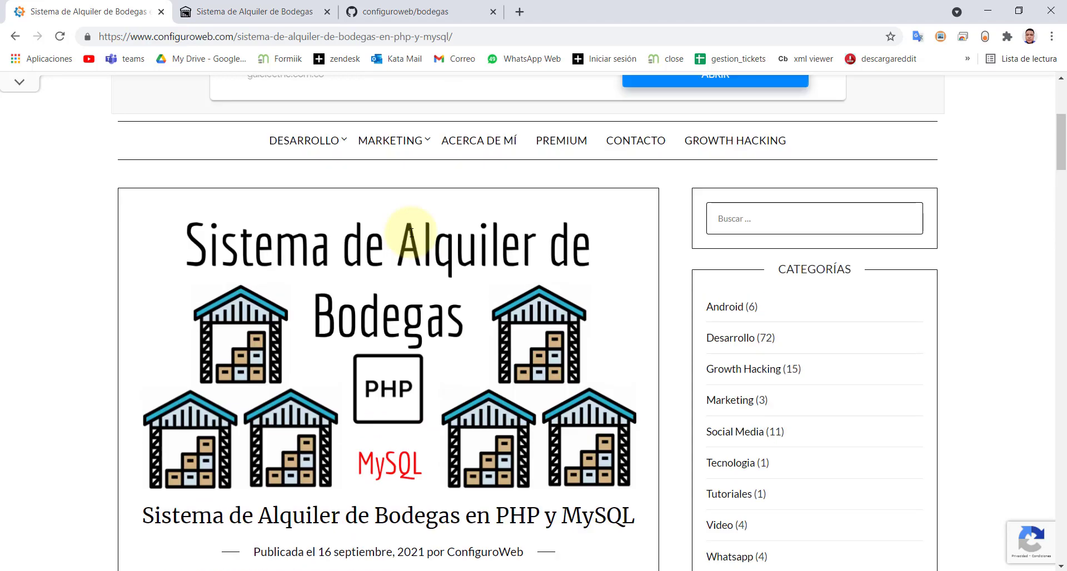
scroll(411, 237, down, 2)
scroll(411, 238, up, 1)
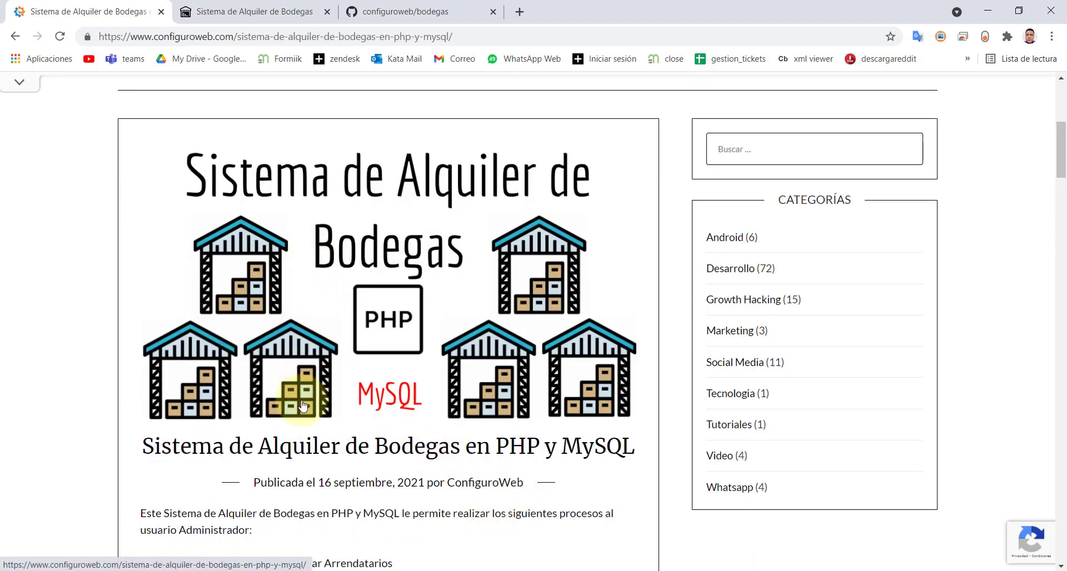
scroll(300, 390, down, 4)
scroll(303, 405, down, 10)
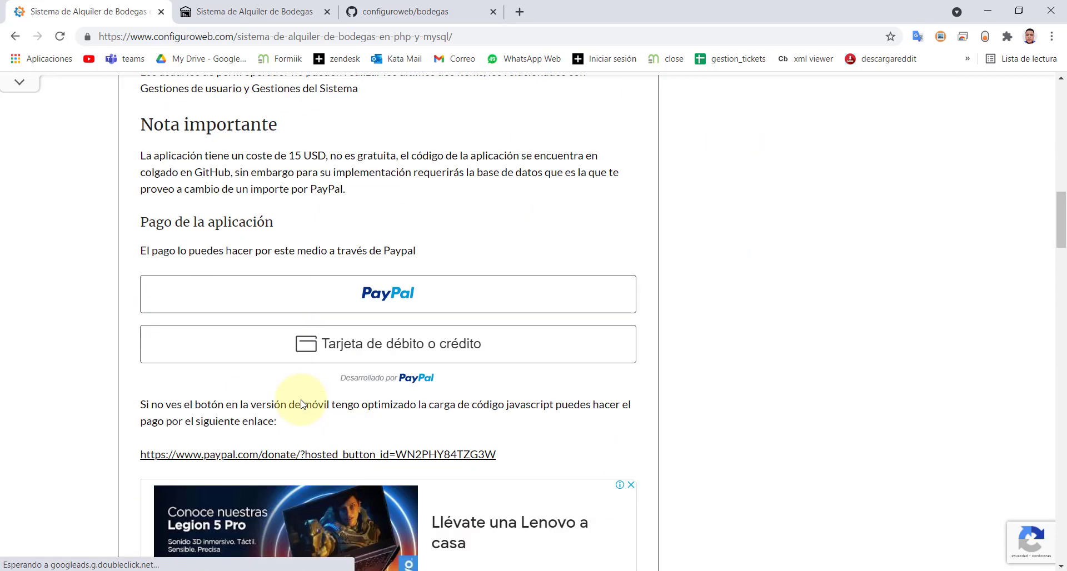
scroll(301, 399, down, 7)
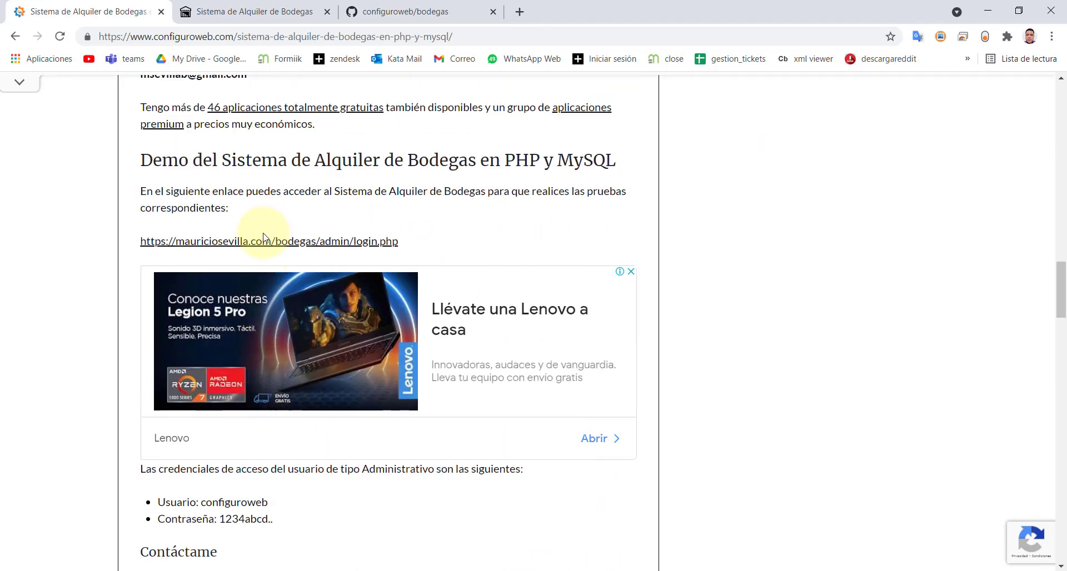
- Return to the login page and fill the username and saved password fields
click(254, 8)
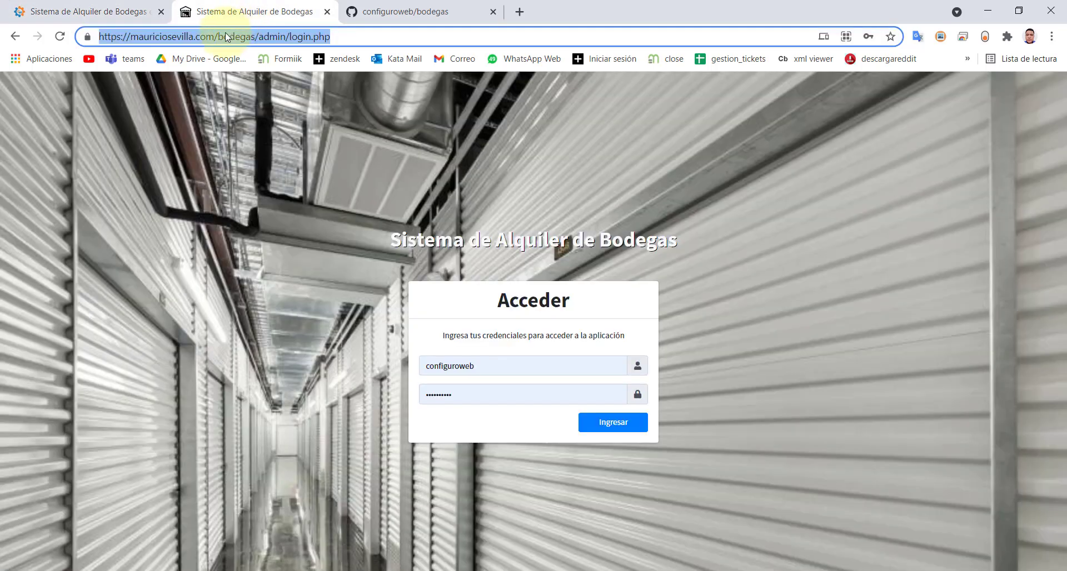
click(350, 36)
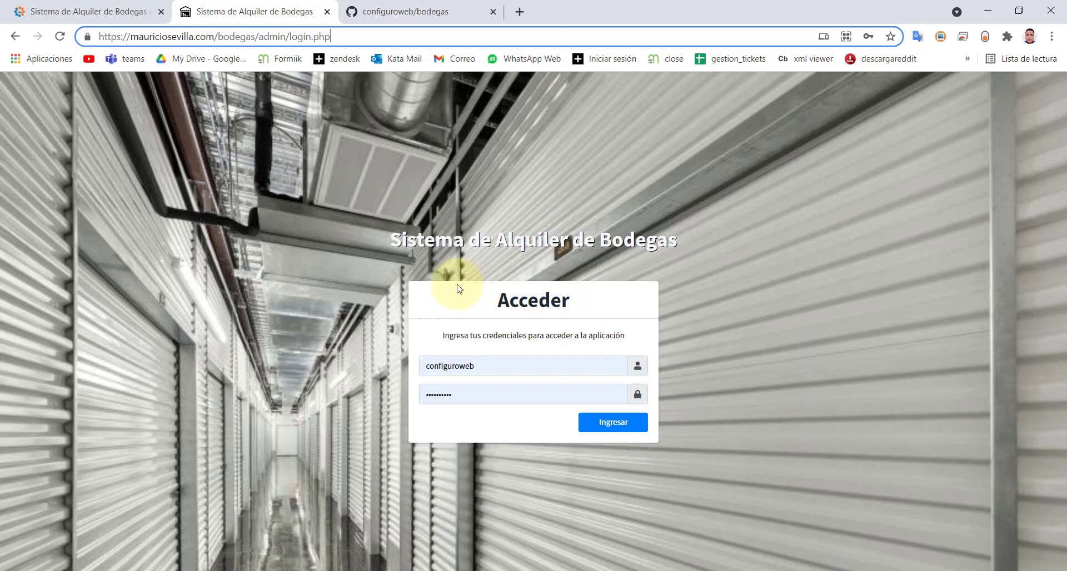
click(481, 366)
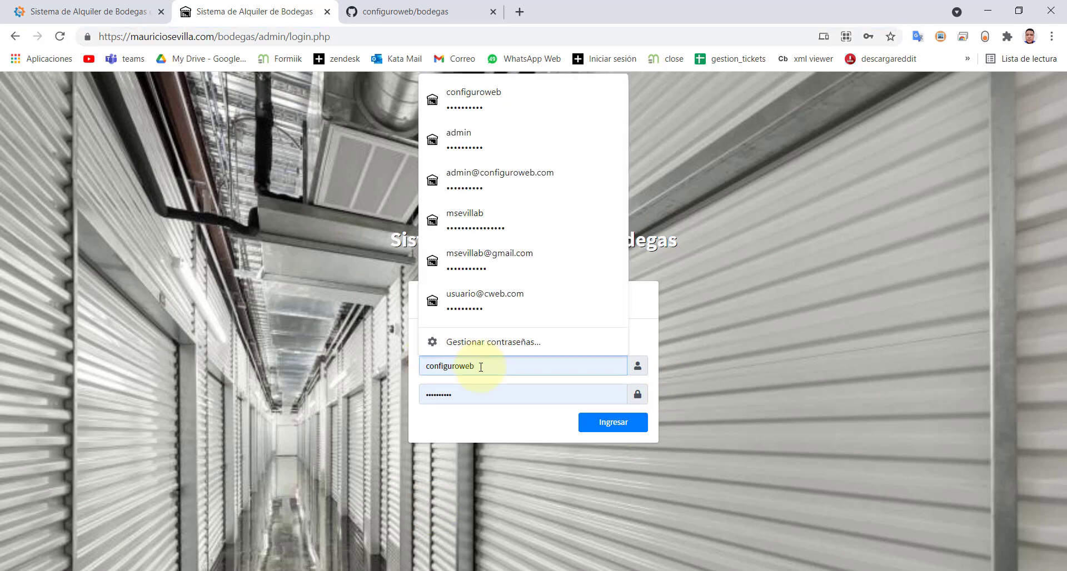
click(465, 399)
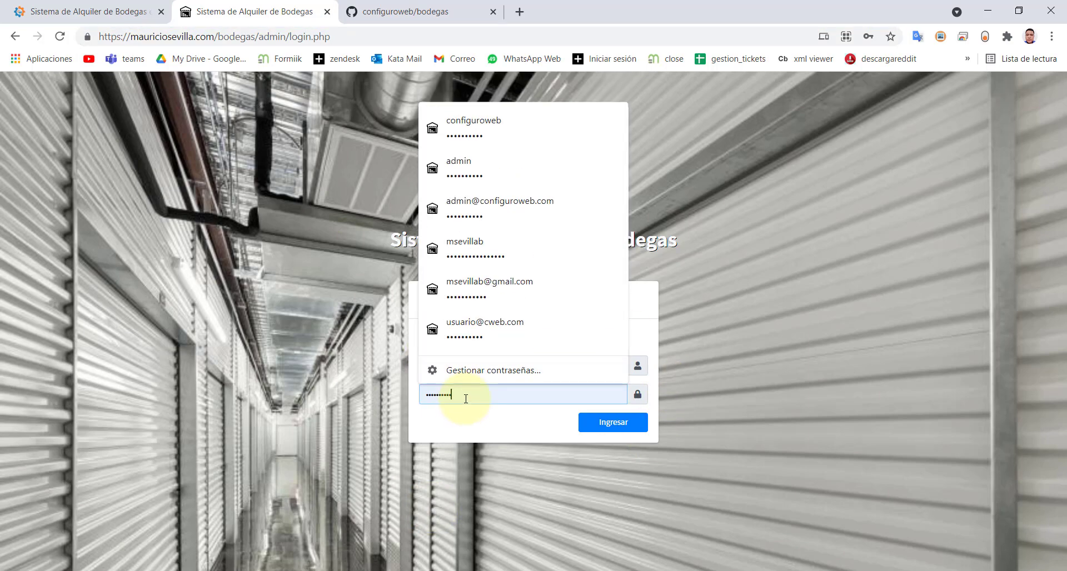
click(467, 425)
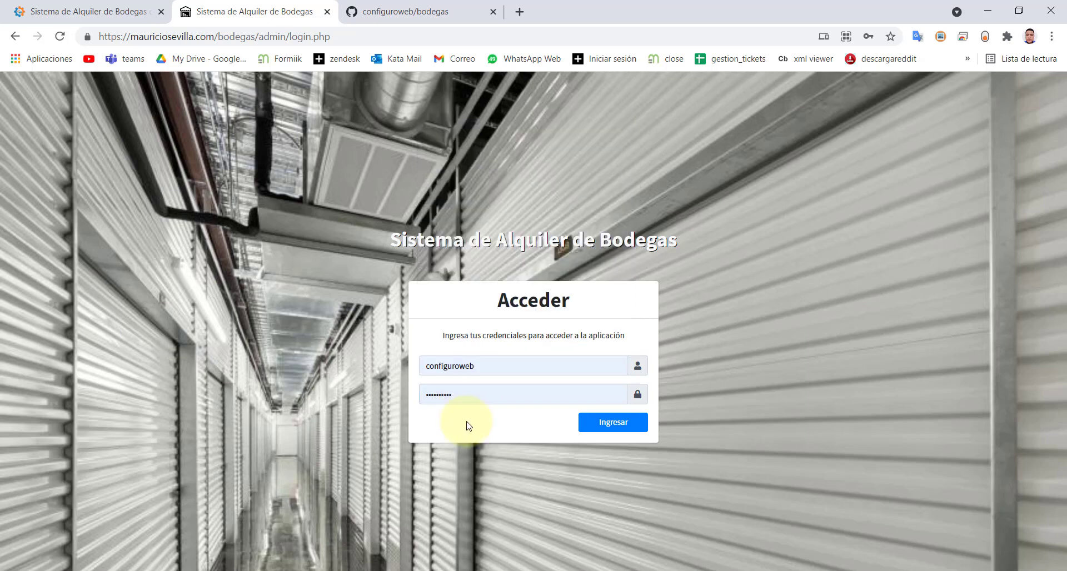
- Inspect the password field and change its type attribute from password to text, then close DevTools
right_click(465, 398)
click(483, 387)
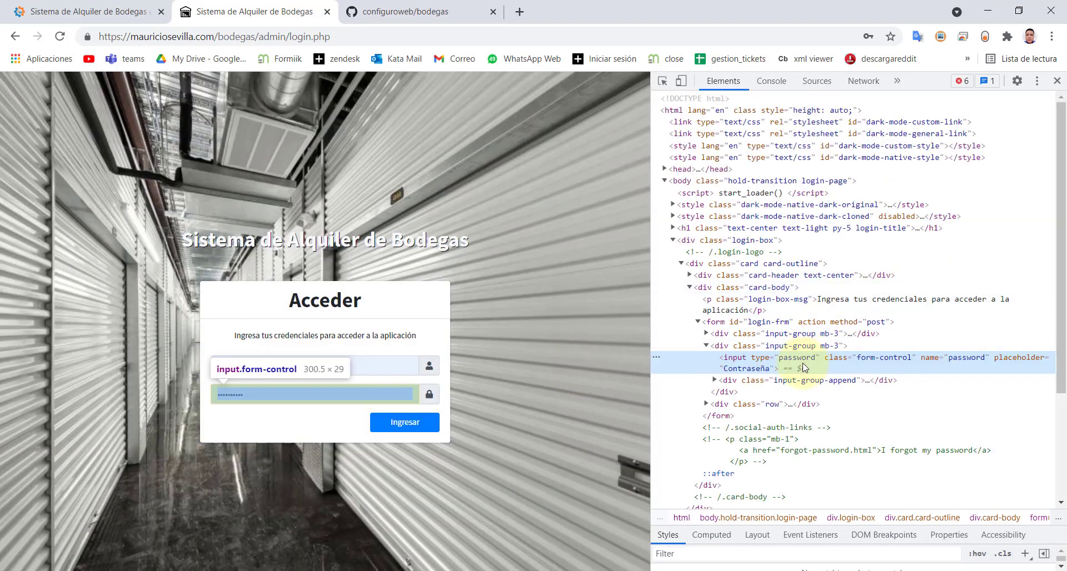
double_click(802, 360)
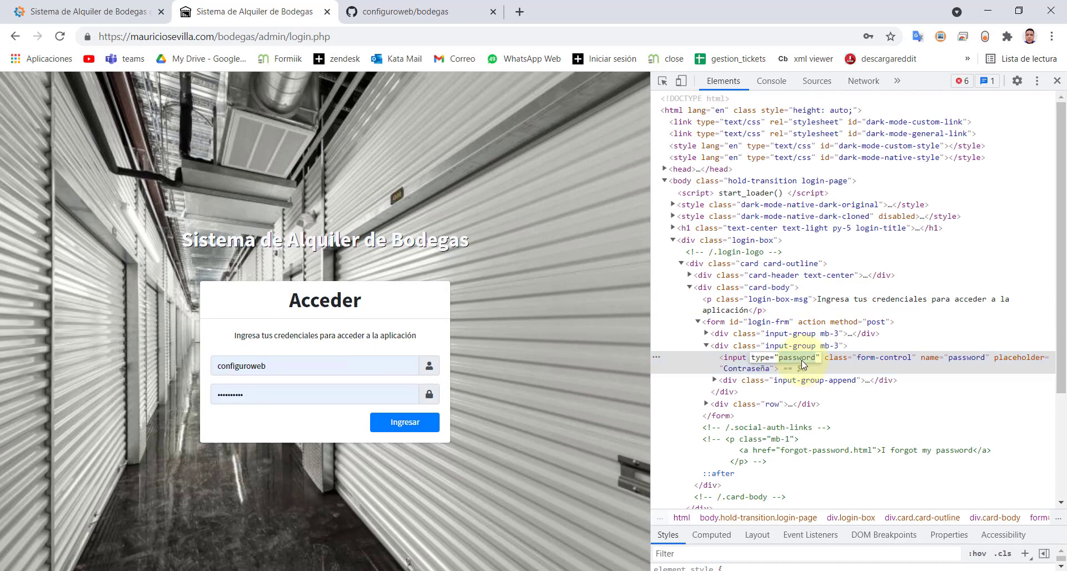
text(type="t)
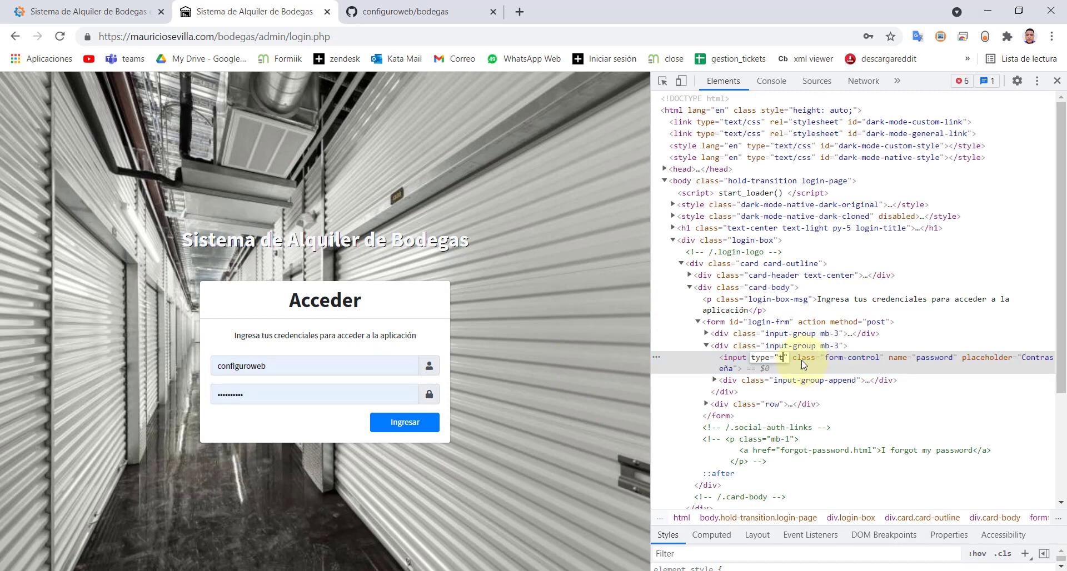
text(ext)
key(Return)
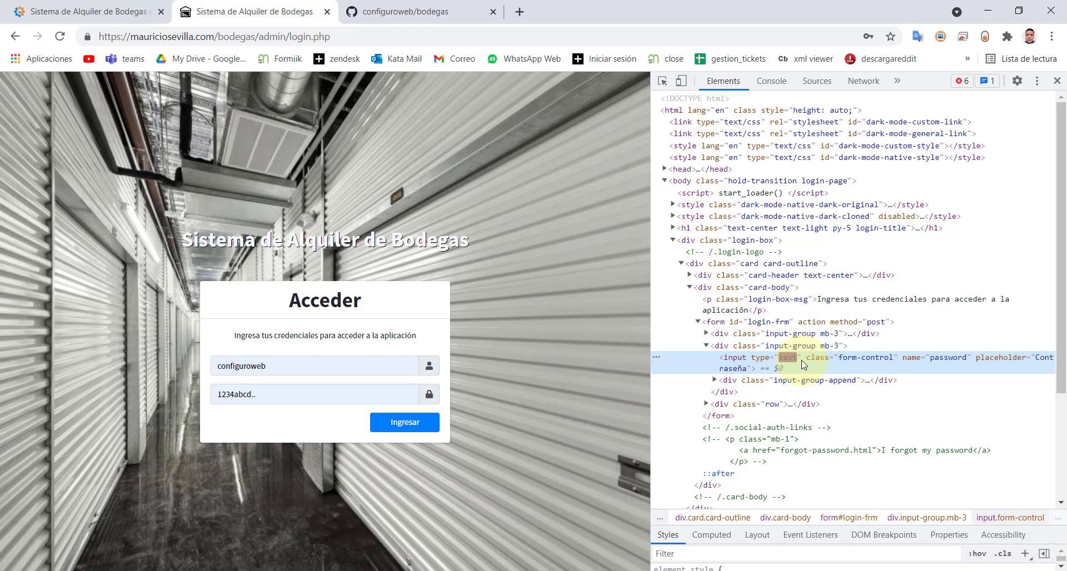
click(331, 396)
click(476, 359)
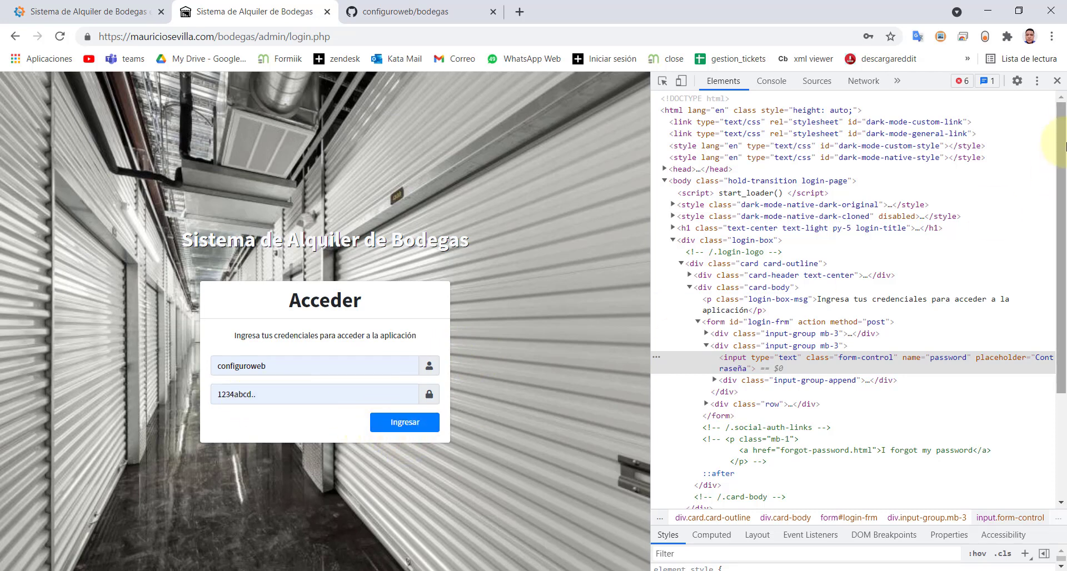
click(1057, 81)
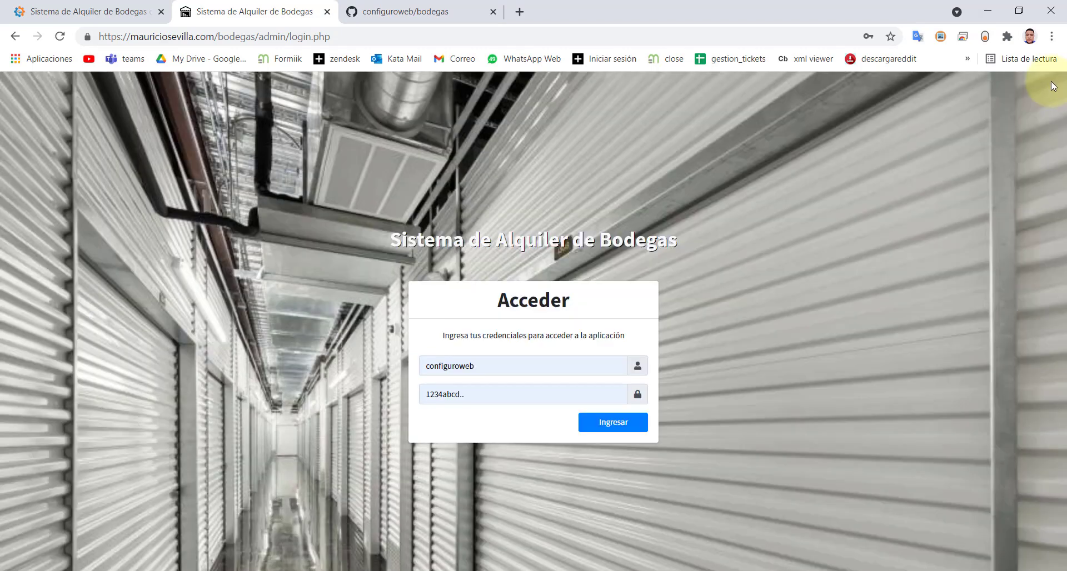
- Log in with the admin credentials and reload the Dashboard showing 3 bodegas
click(595, 419)
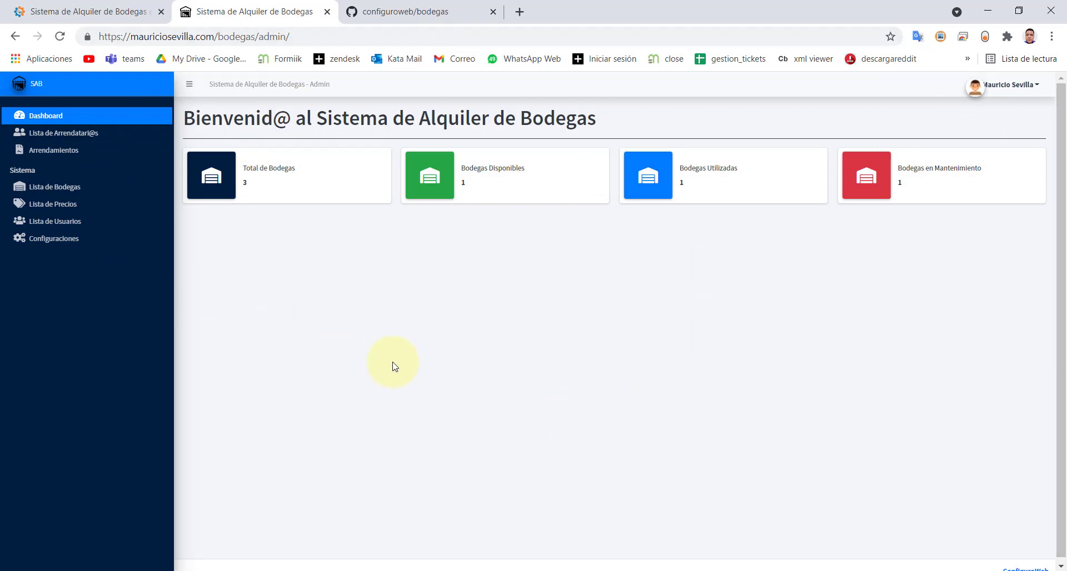
click(36, 115)
click(1012, 86)
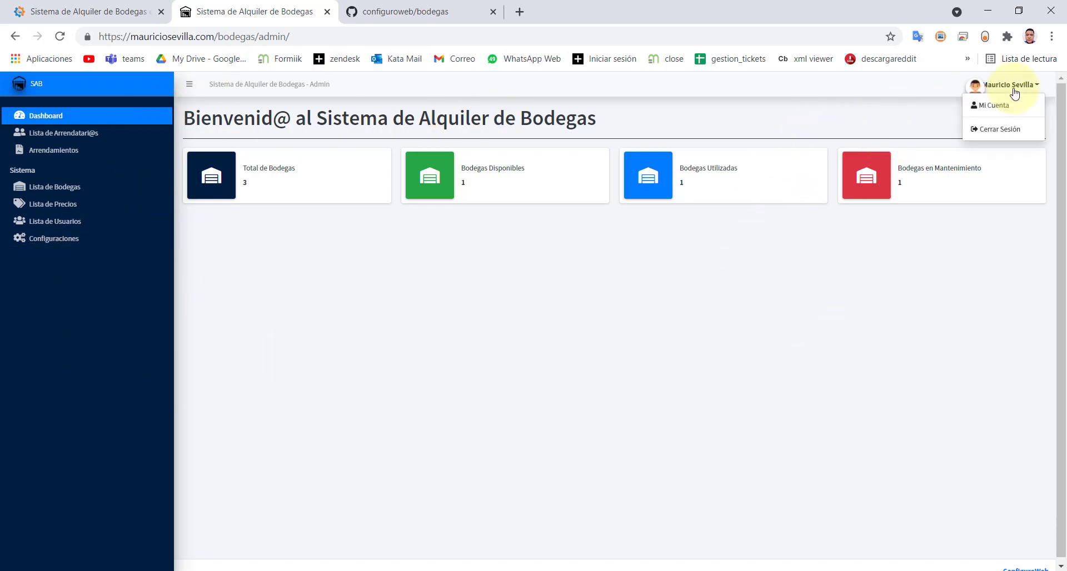
click(1007, 88)
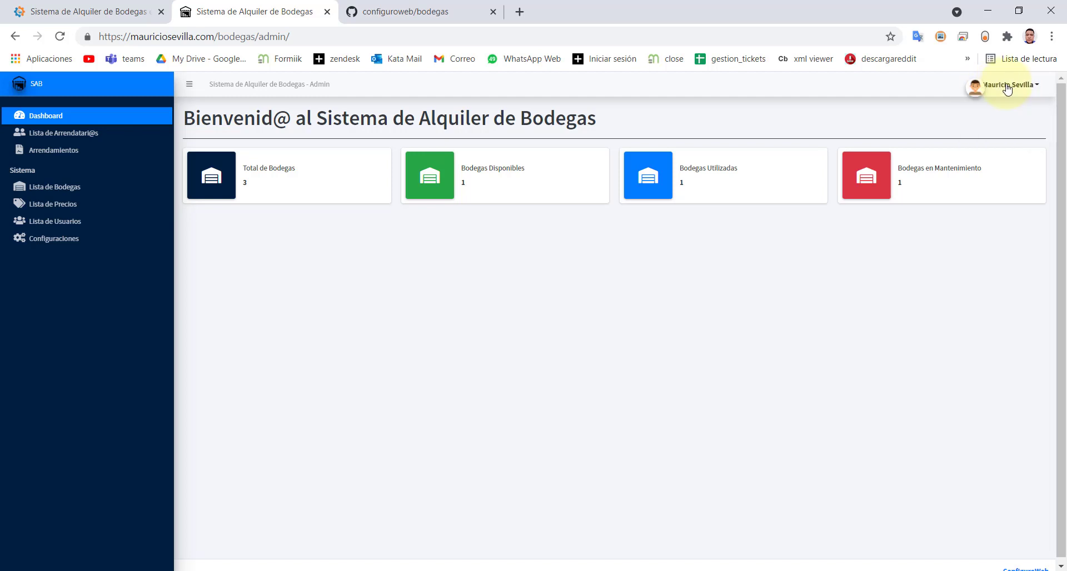
click(1007, 87)
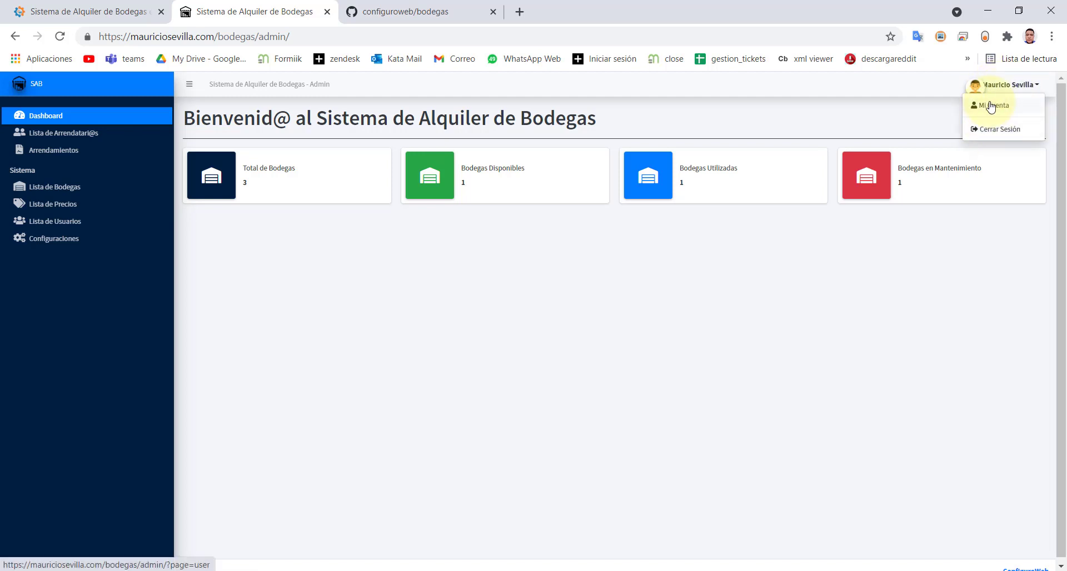
click(991, 109)
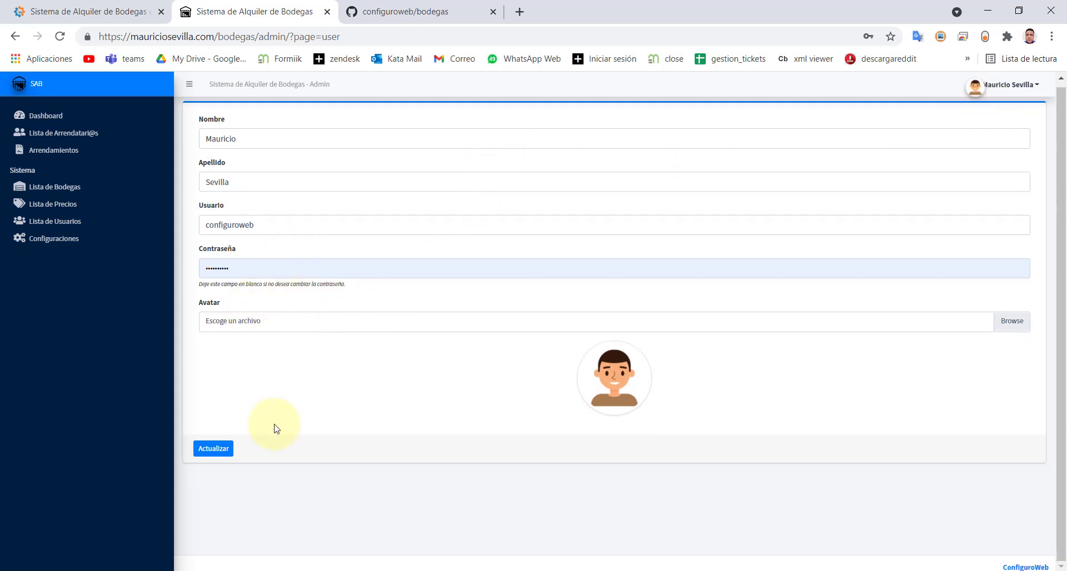
click(357, 36)
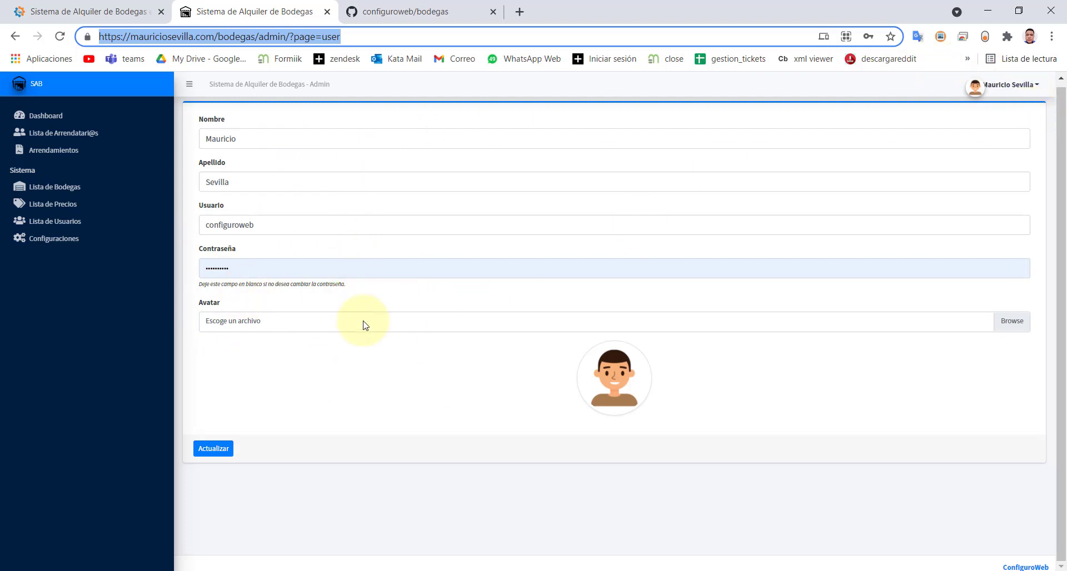
click(250, 261)
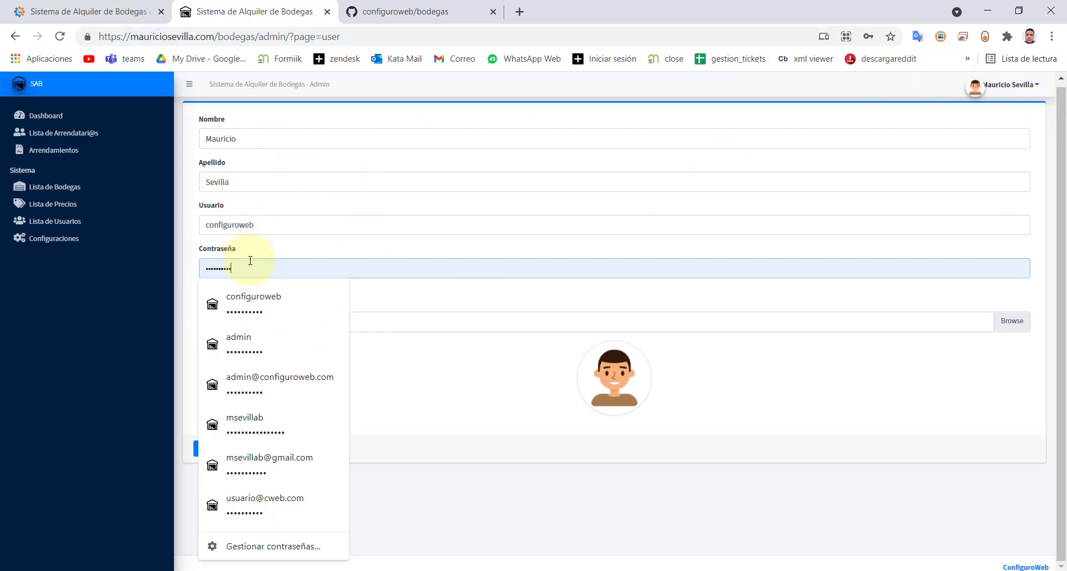
click(272, 225)
click(308, 204)
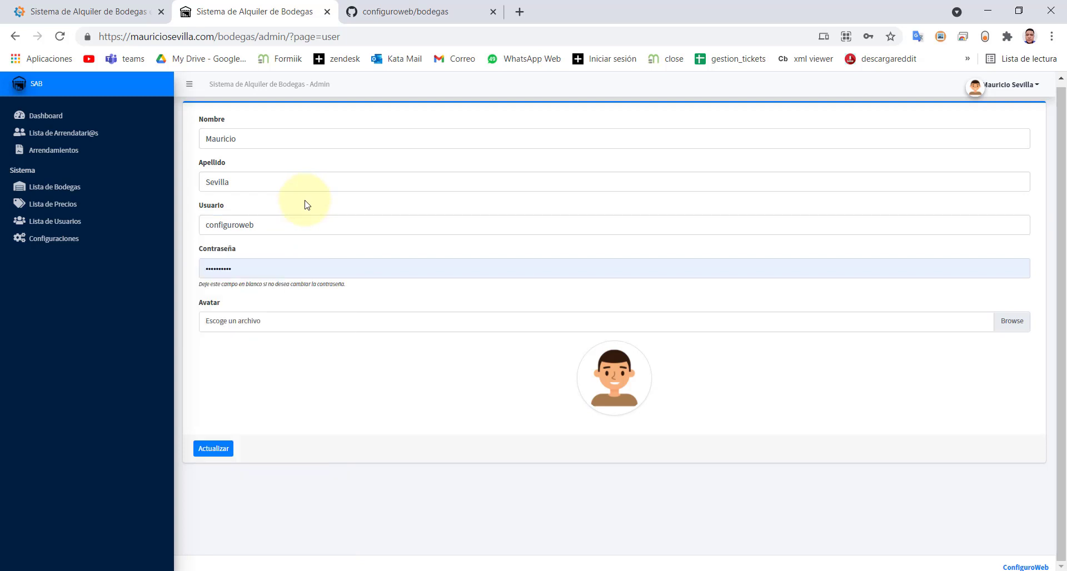
click(276, 222)
click(419, 271)
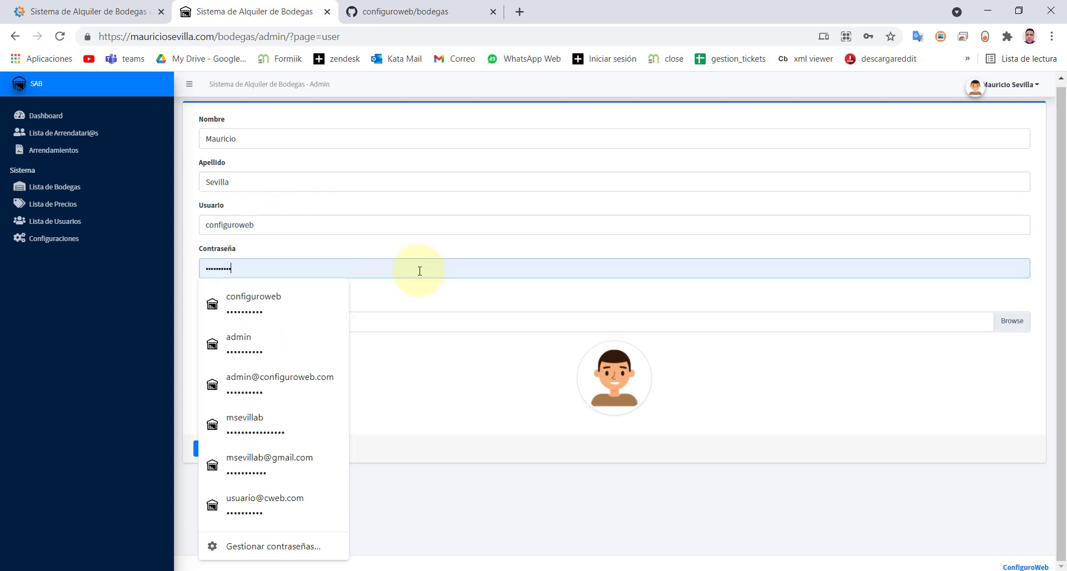
click(482, 245)
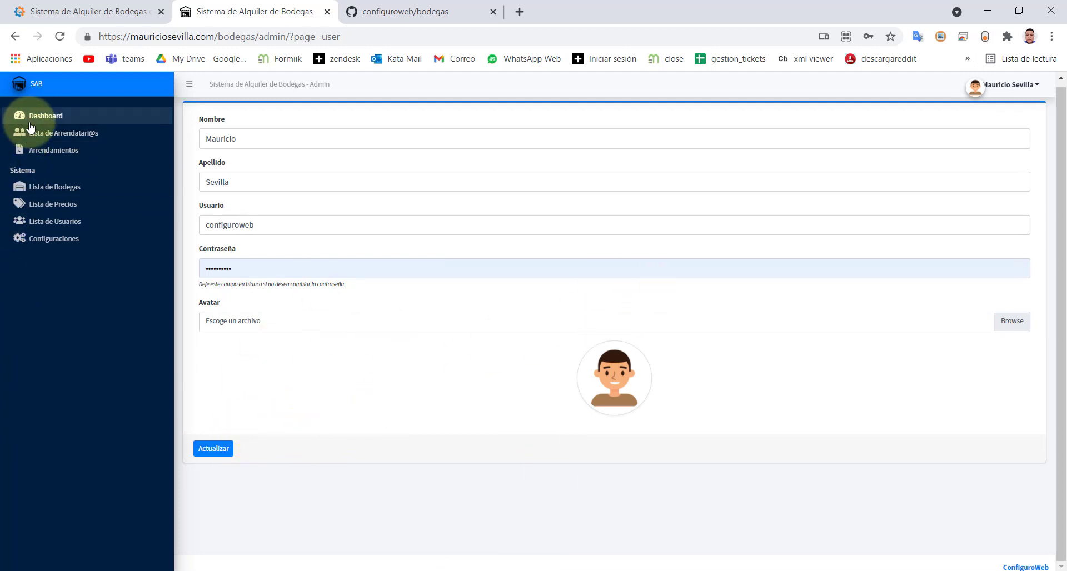
click(1003, 90)
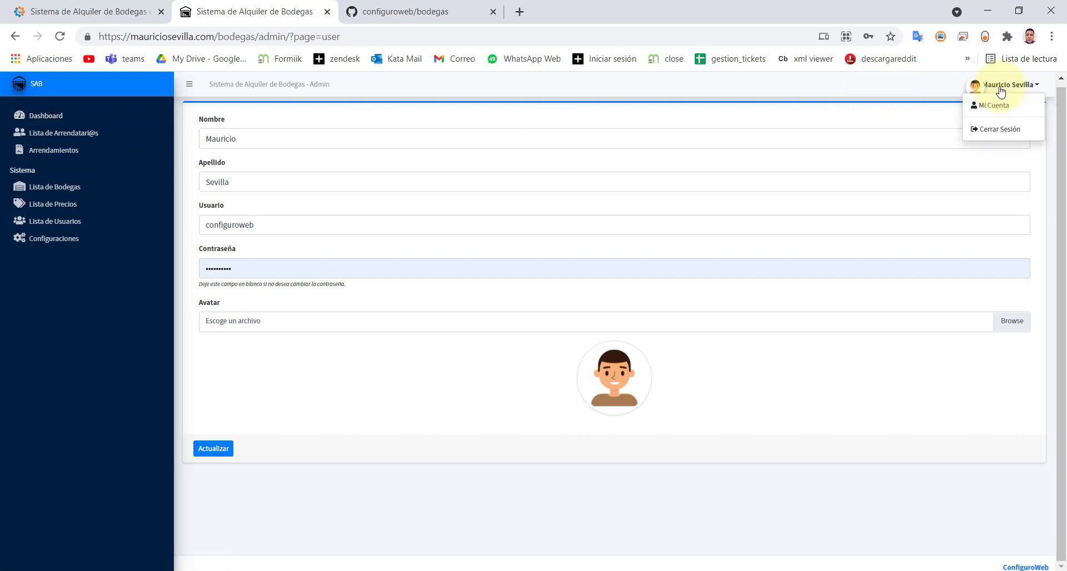
click(990, 113)
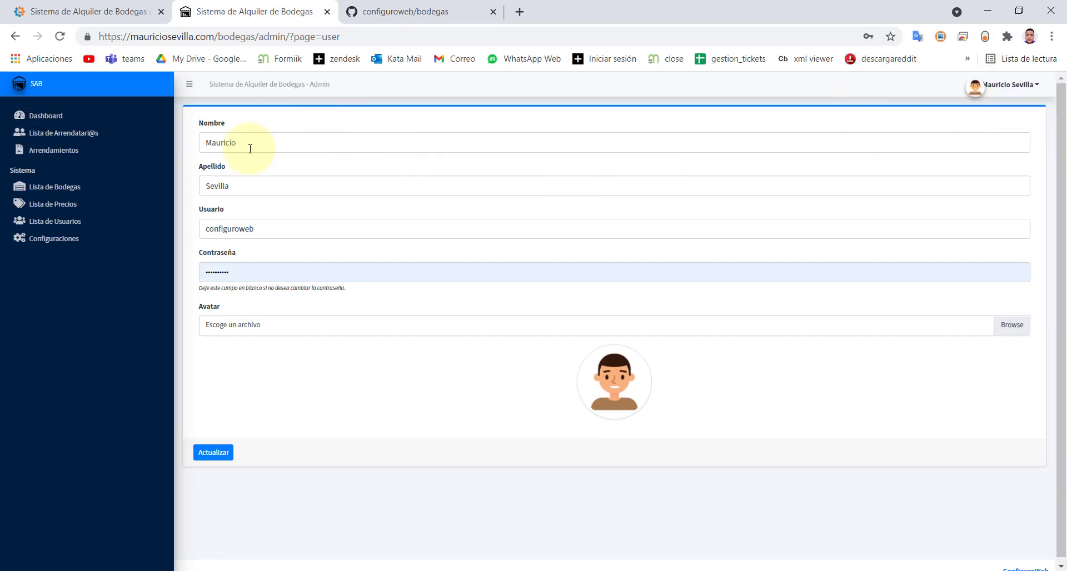
click(999, 90)
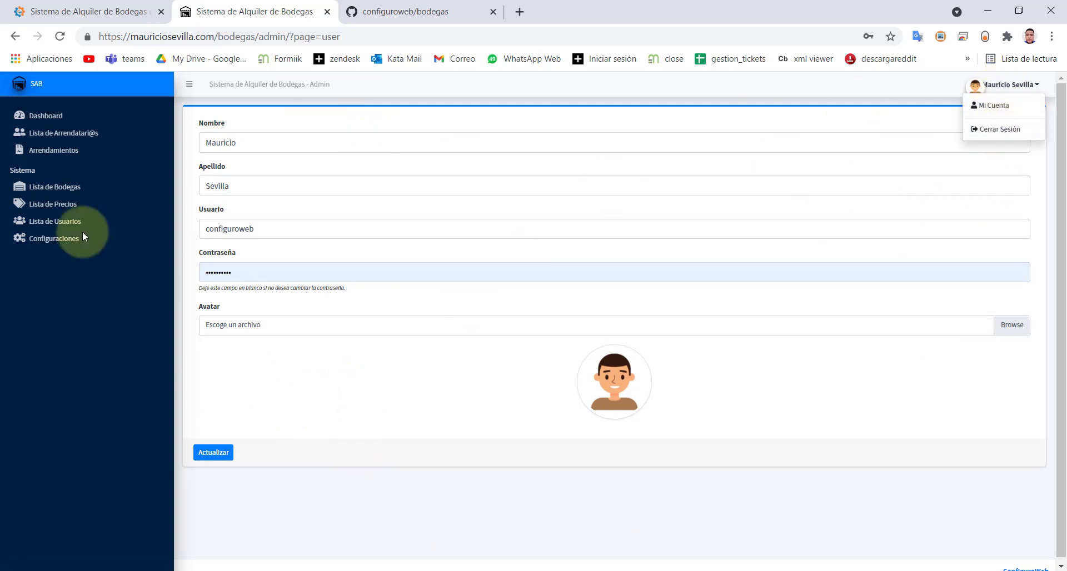
click(35, 115)
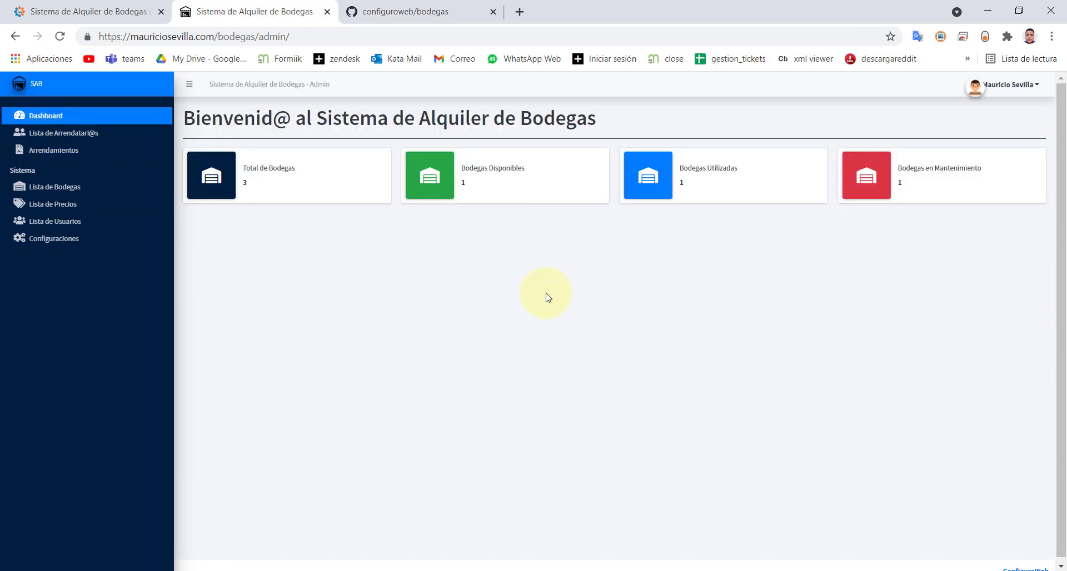
- Open the tenant list, filter it by a tenant's name, then clear the search to show both tenants
click(47, 138)
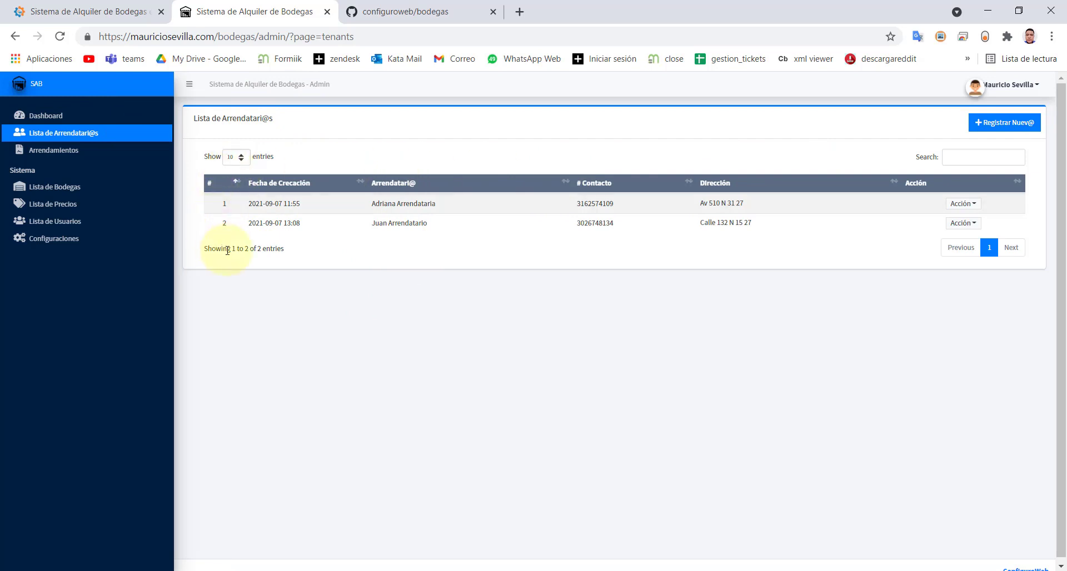
click(957, 158)
text(adriana)
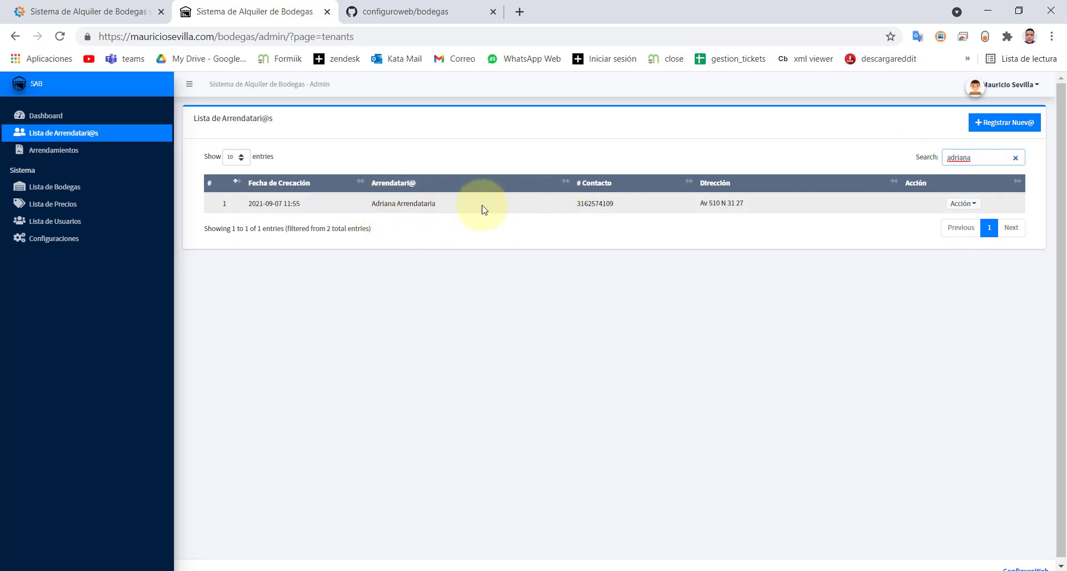
drag(980, 159, 945, 160)
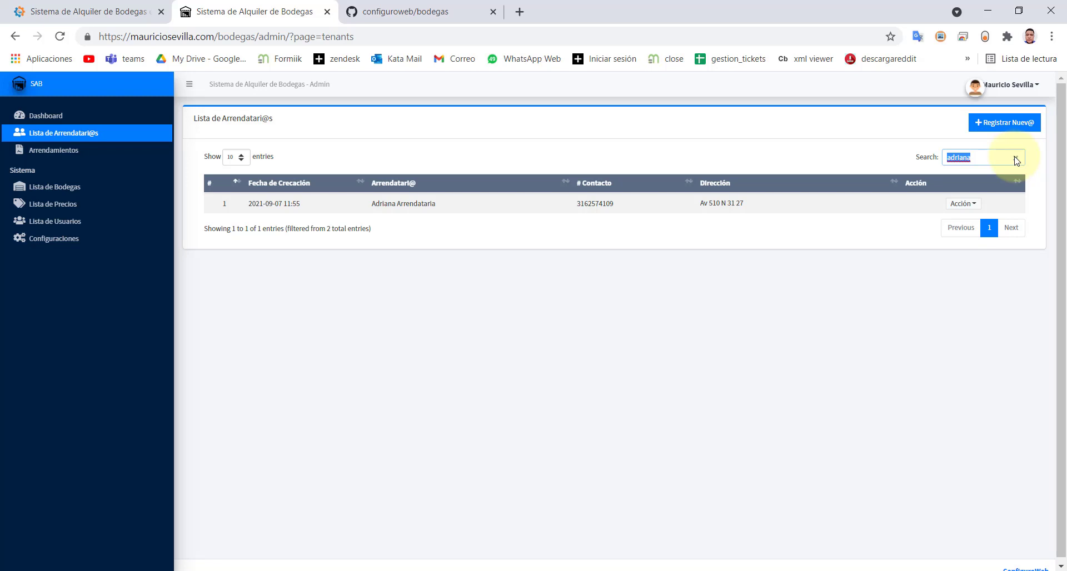
key(BackSpace)
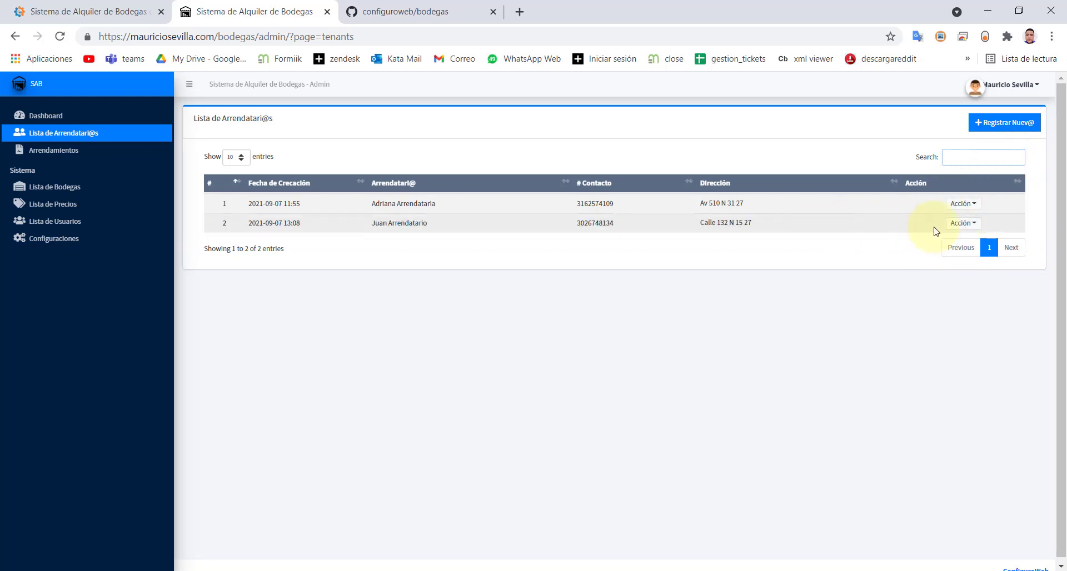
- View the second tenant's full details and close them
click(958, 225)
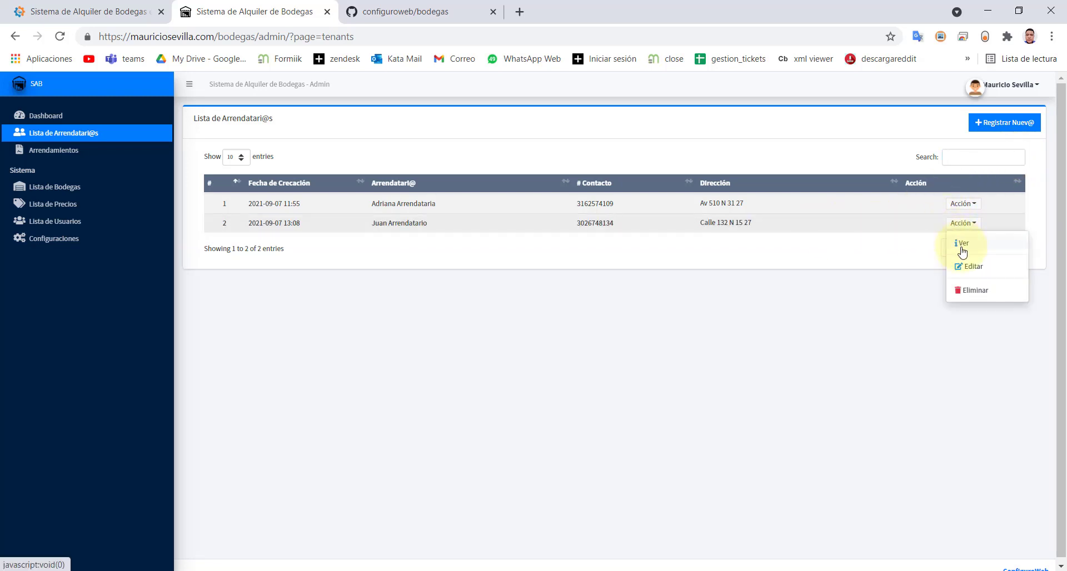
click(960, 245)
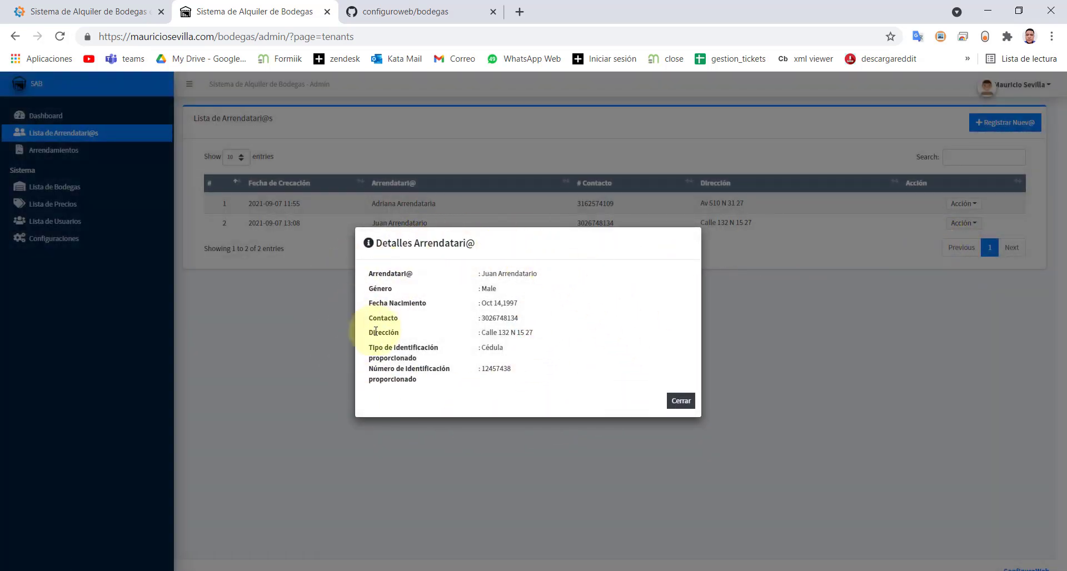
click(688, 401)
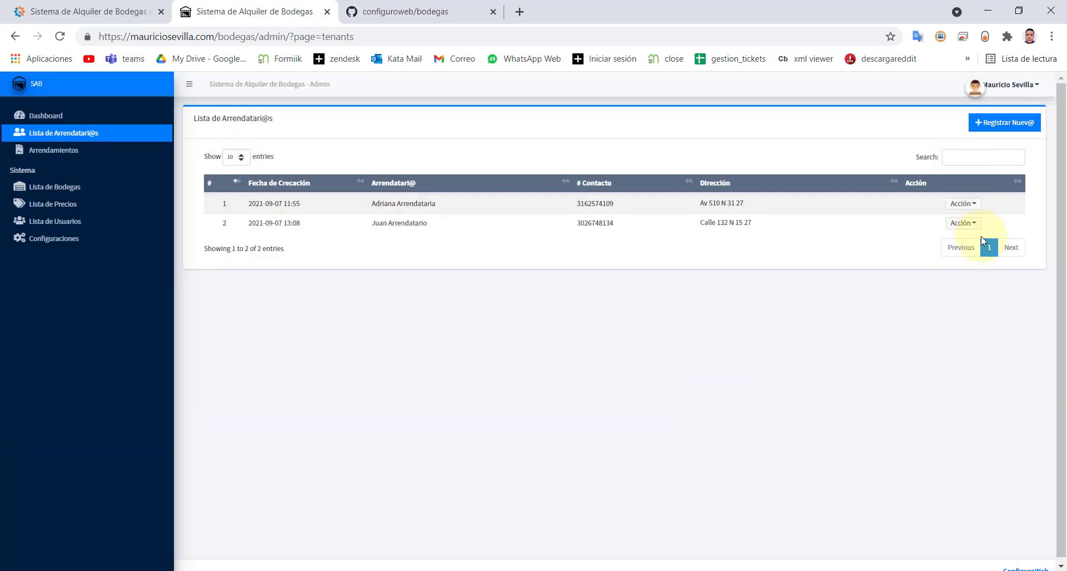
- Change the first tenant's identification type from Pasaporte to Cédula de Extranjería and save
click(962, 204)
click(970, 246)
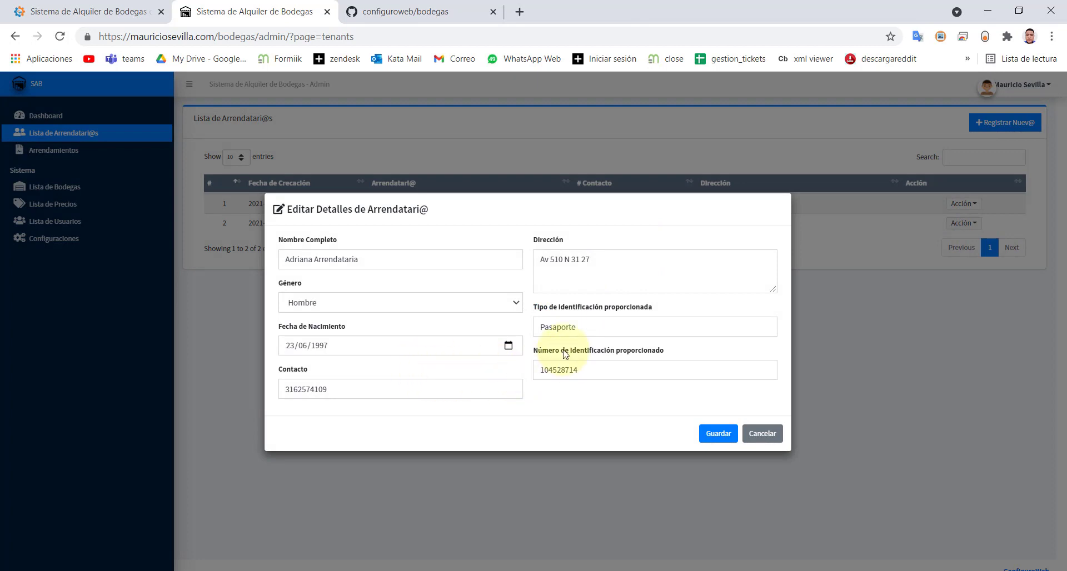
drag(548, 308, 633, 315)
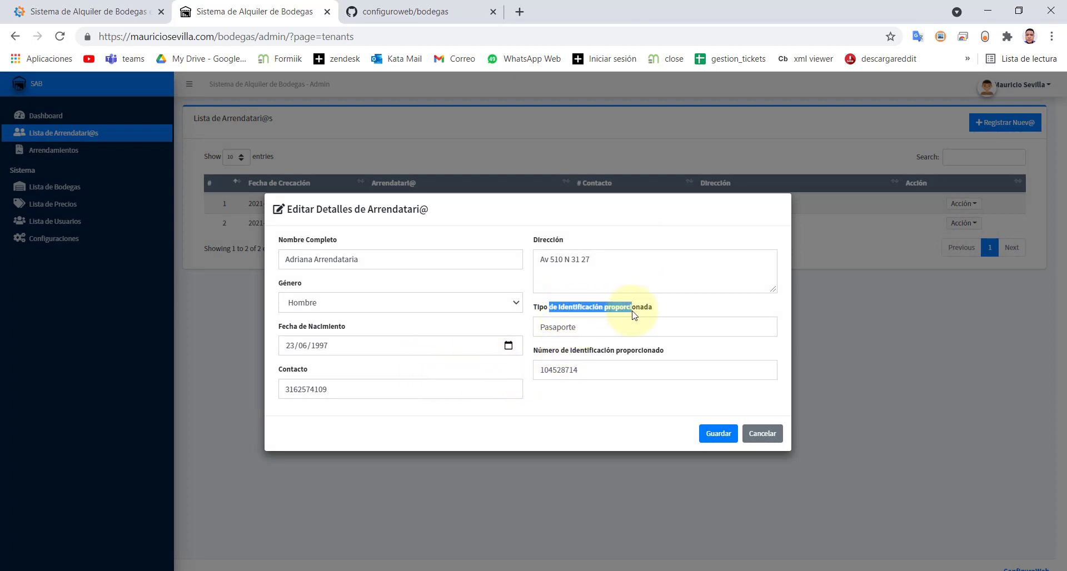
click(612, 333)
key(ctrl+a)
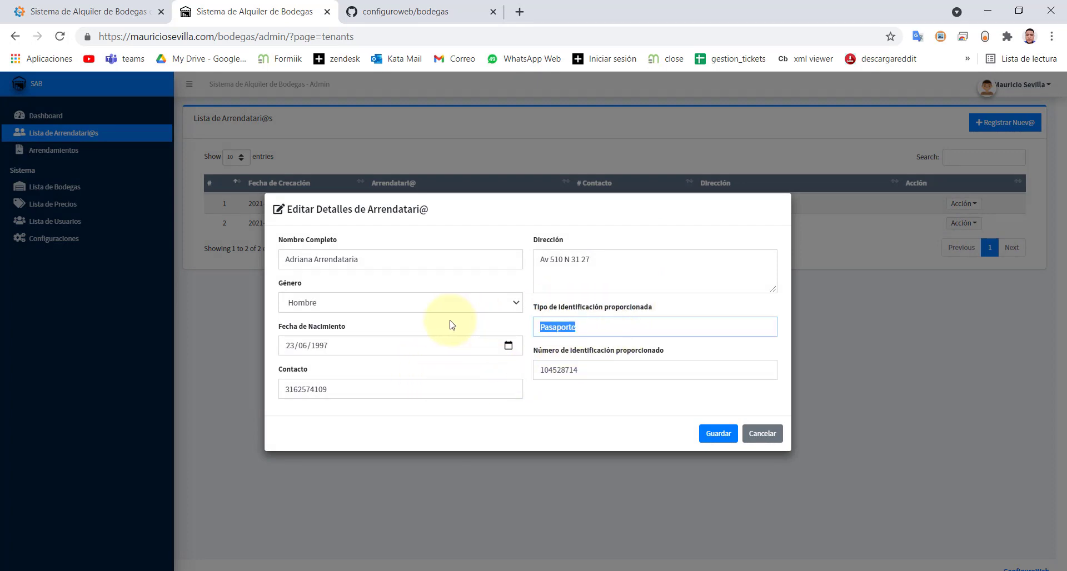
text(Céd)
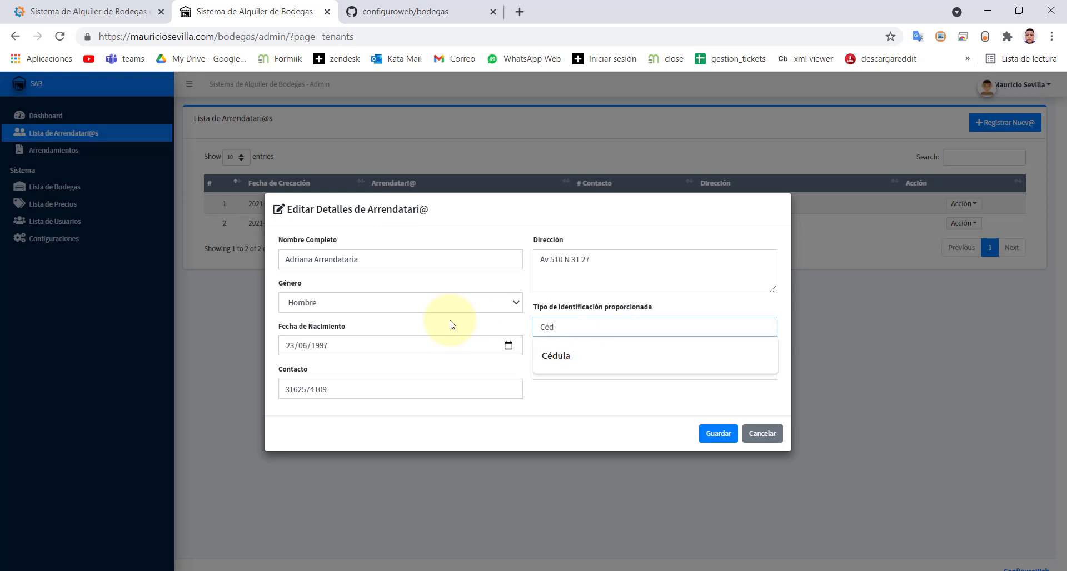
text(ula de Extranjería)
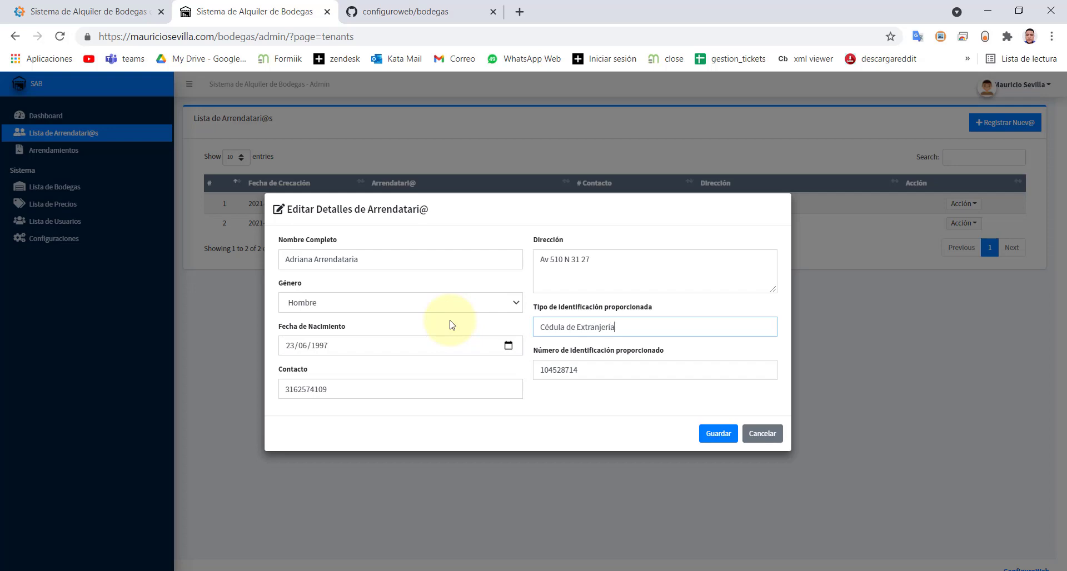
click(716, 433)
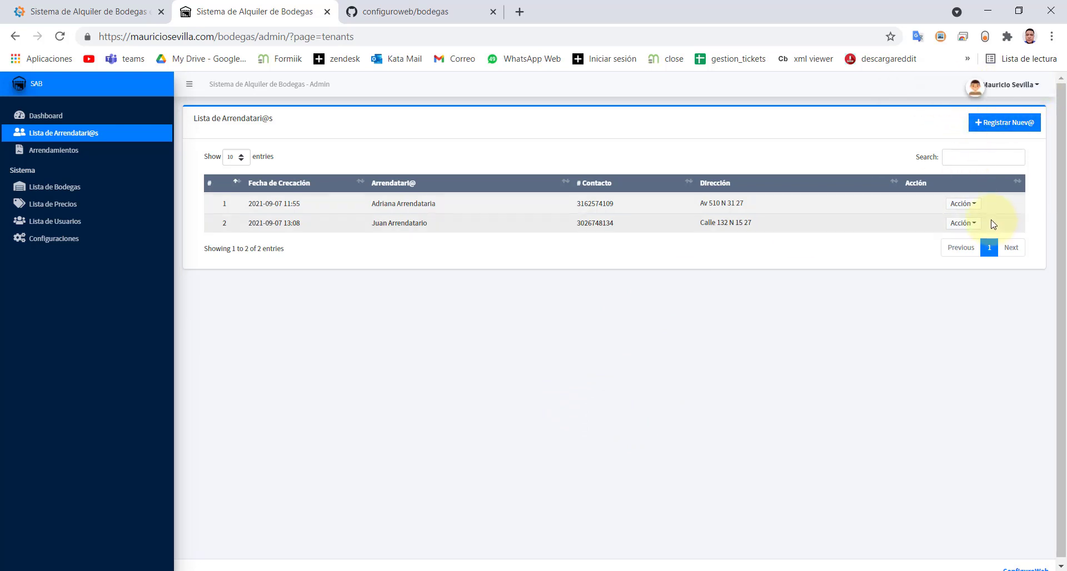
click(971, 211)
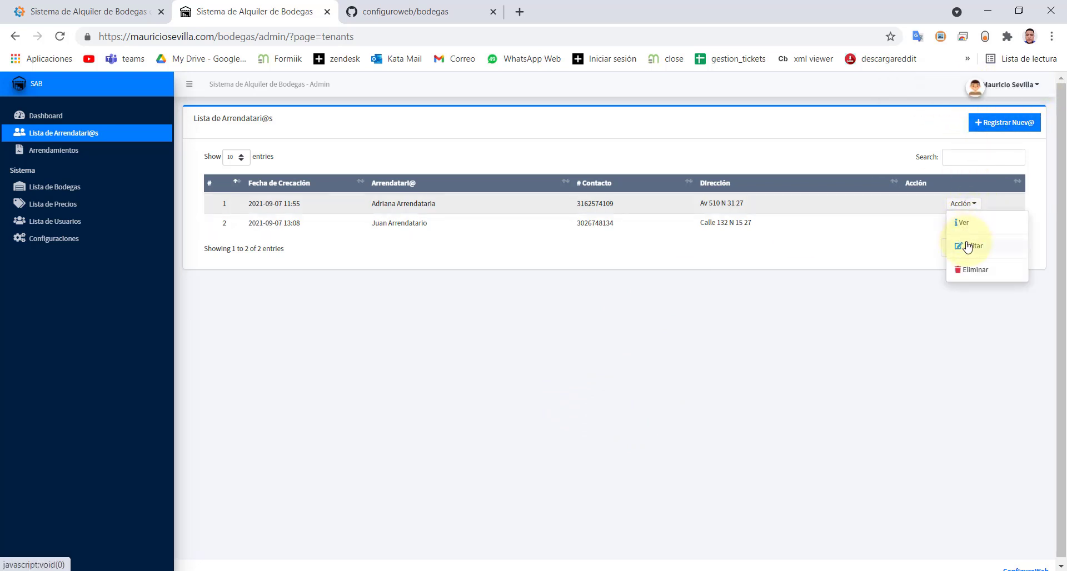
click(962, 225)
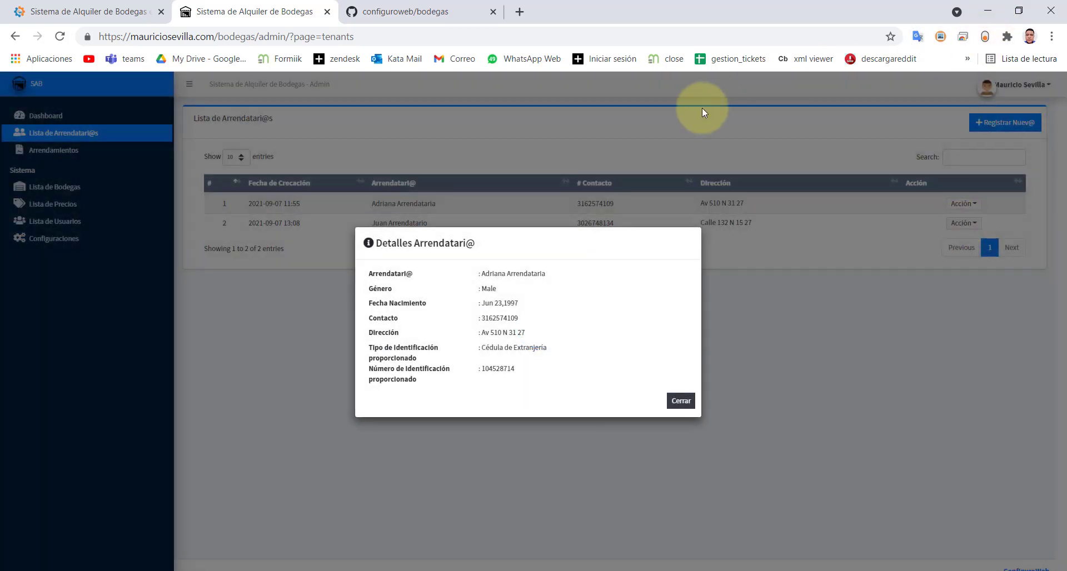
double_click(487, 345)
drag(498, 368, 539, 375)
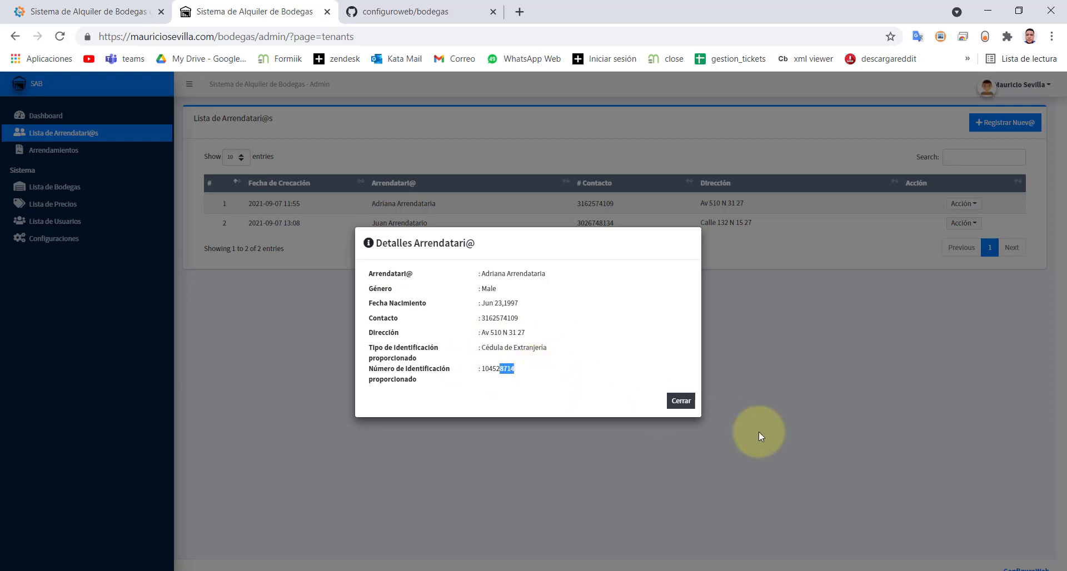
click(683, 402)
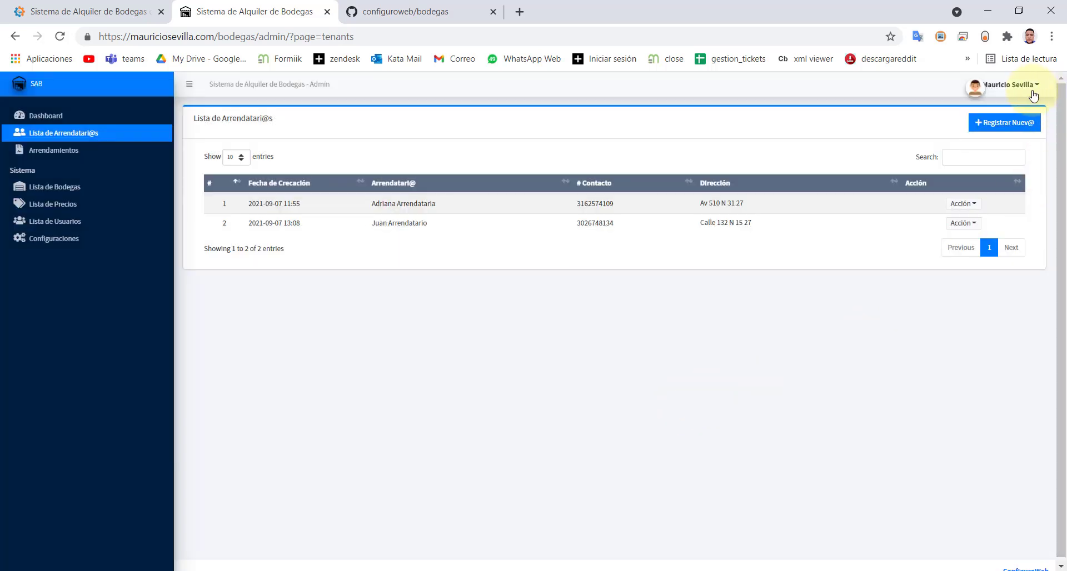
click(999, 123)
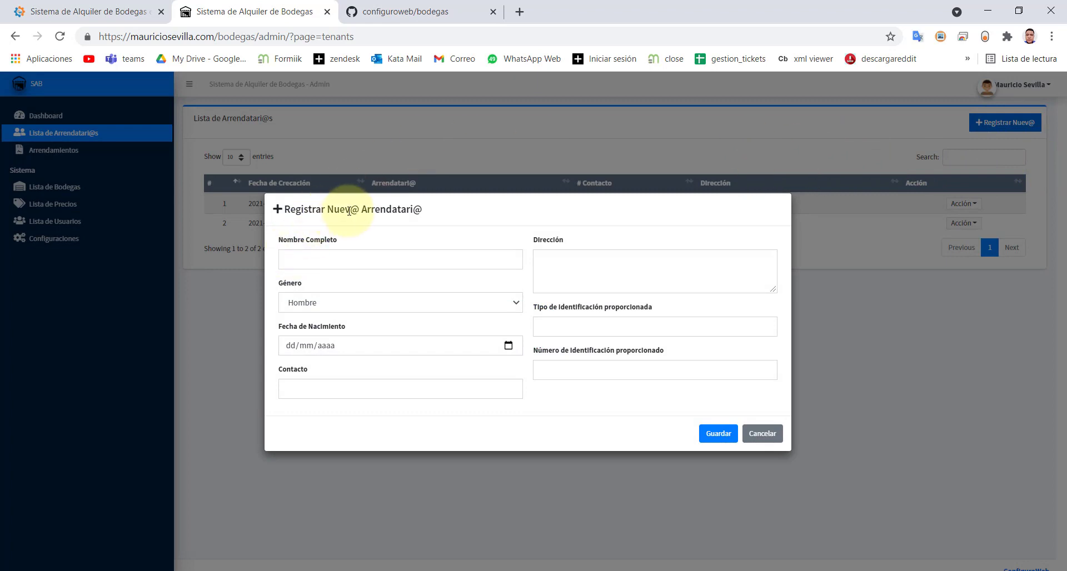
- Enter the new tenant's full name and street address
drag(321, 209, 438, 209)
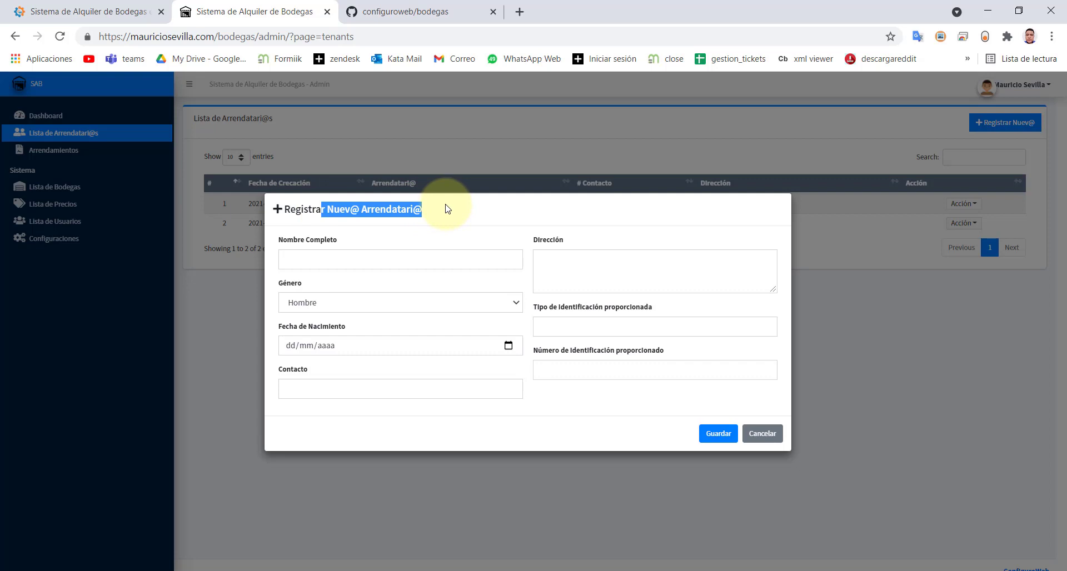
click(396, 267)
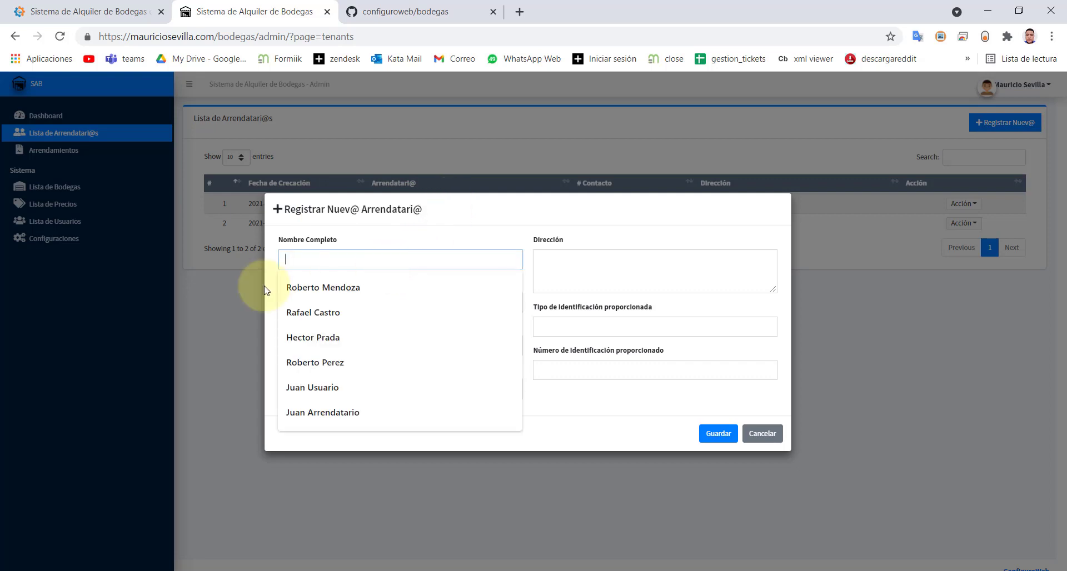
text(Pedro Arrendatario)
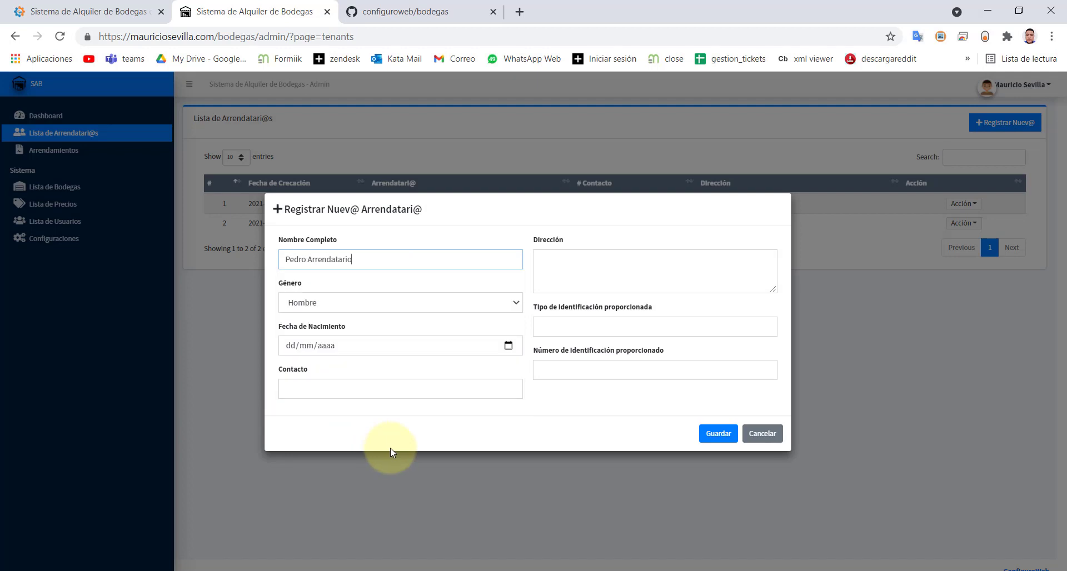
key(Tab)
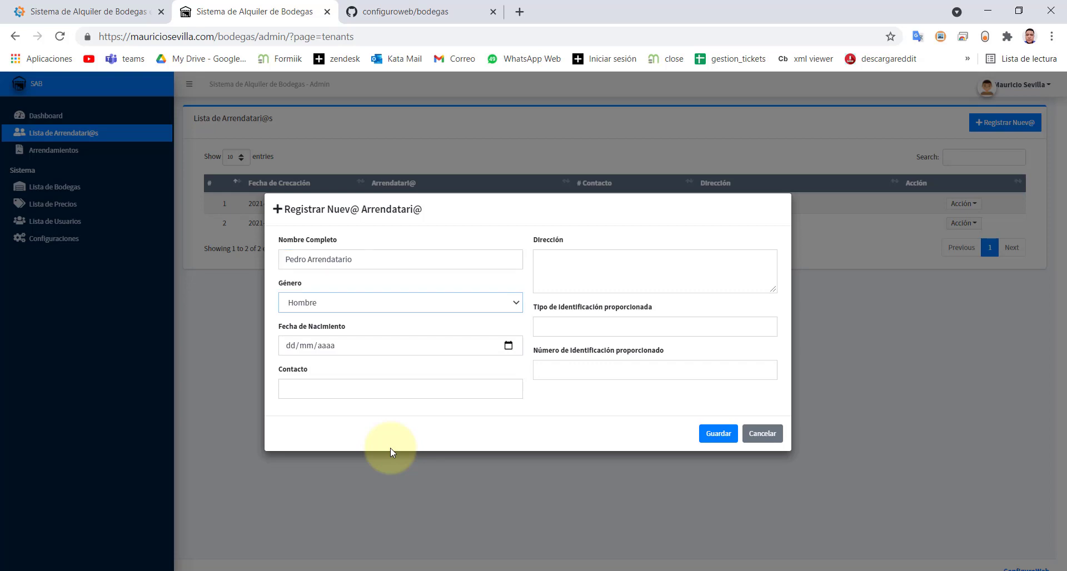
click(571, 288)
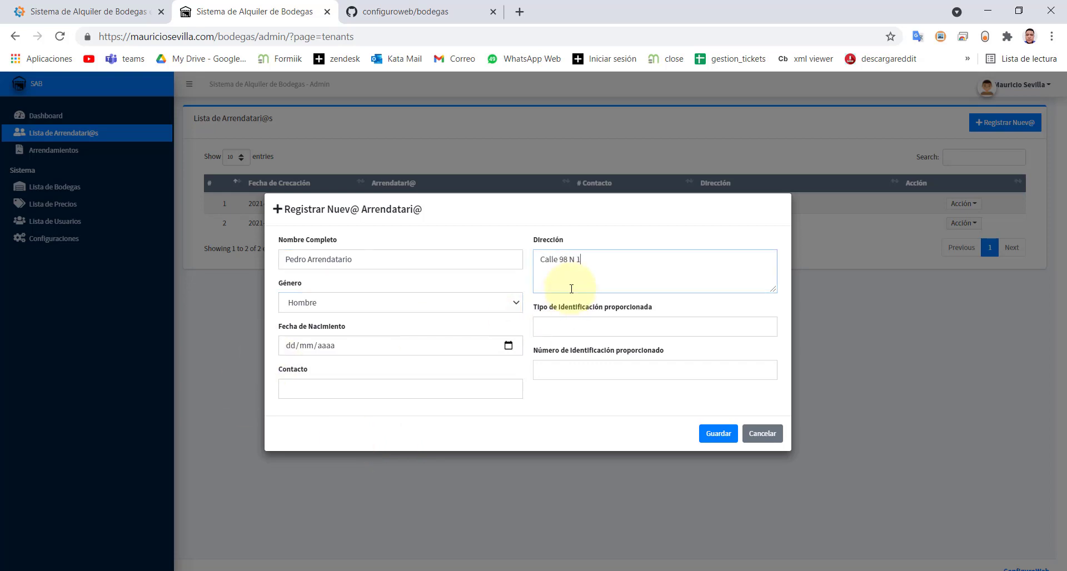
click(573, 326)
text(Cédula)
click(291, 345)
click(324, 409)
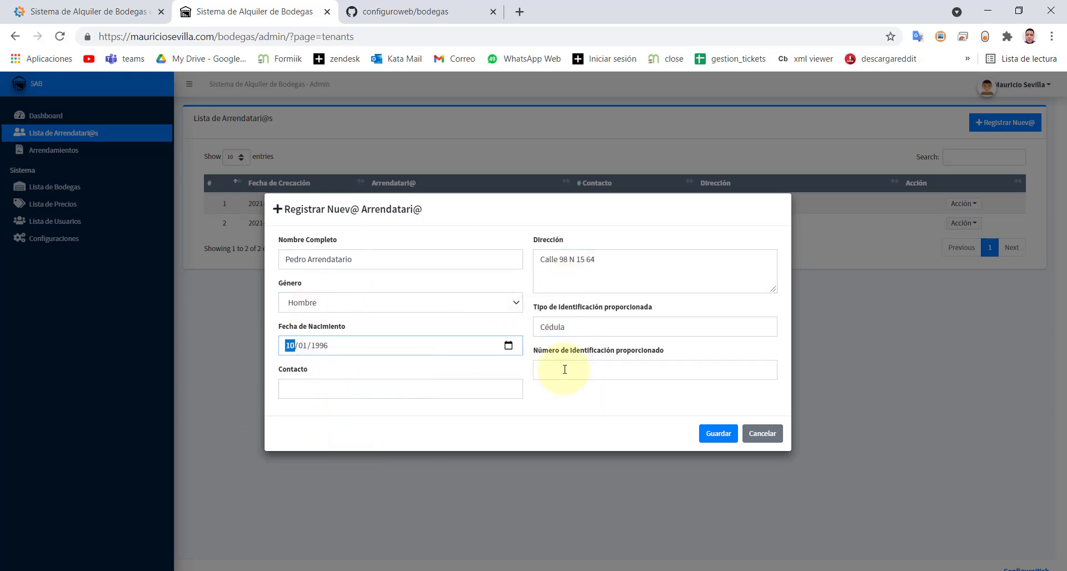
click(565, 370)
click(472, 391)
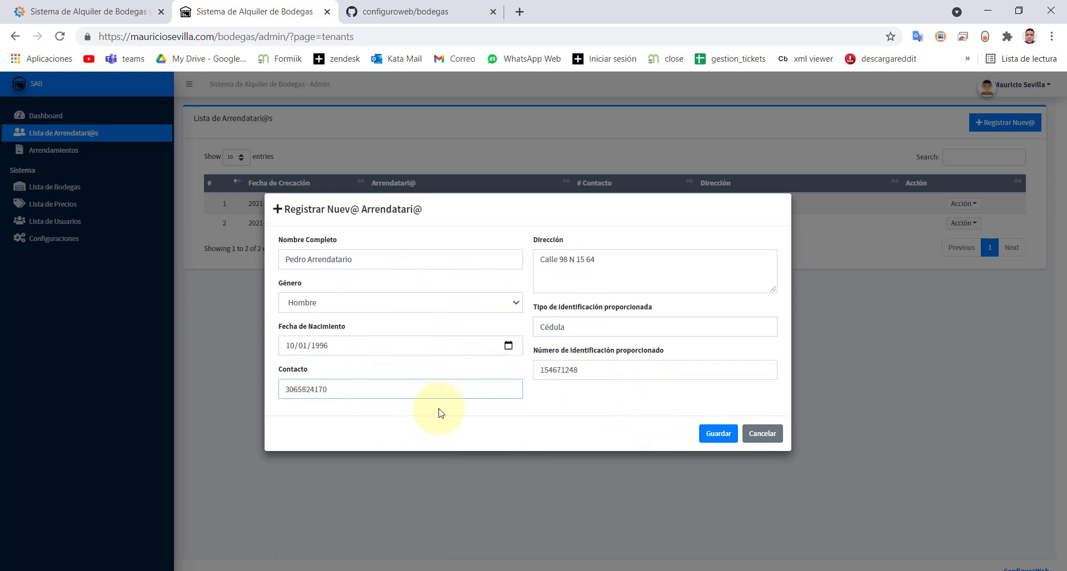
click(718, 434)
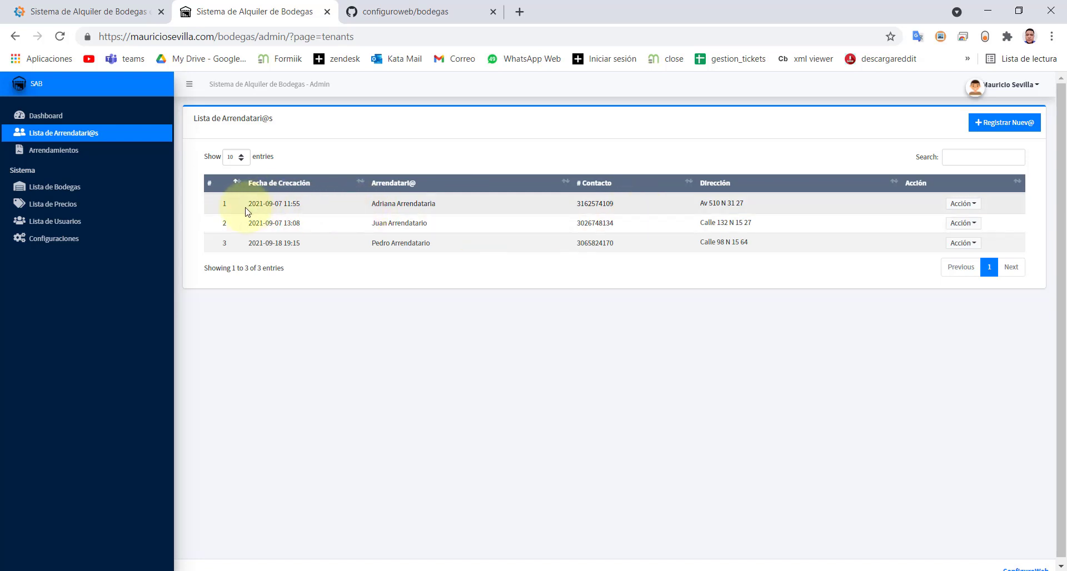
- Compare tenants' creation dates, then delete the earliest-created tenant and confirm with Continuar
drag(255, 204, 301, 206)
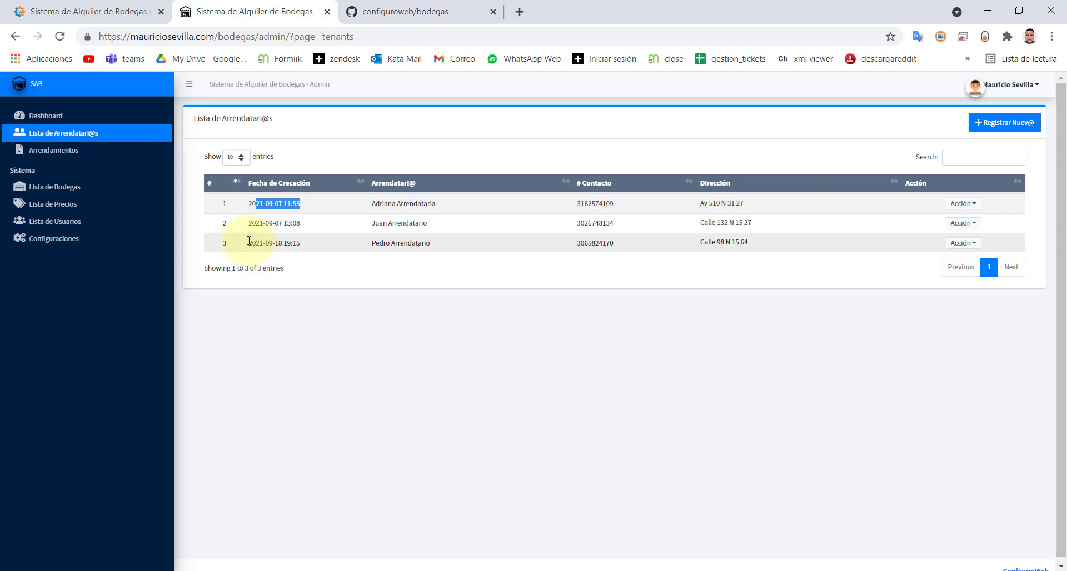
drag(248, 241, 300, 243)
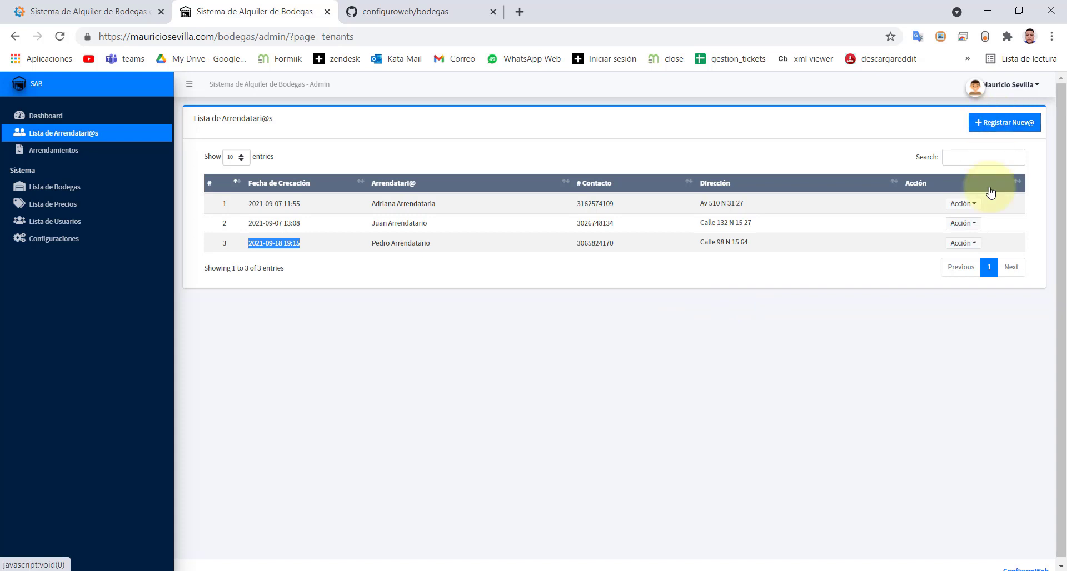
click(962, 204)
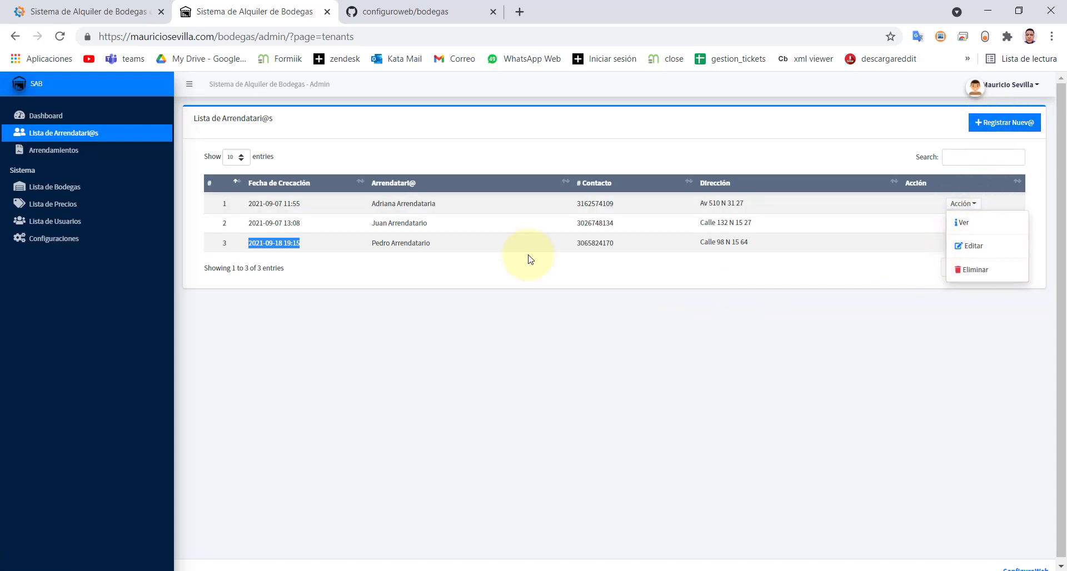
click(957, 204)
click(957, 205)
click(968, 270)
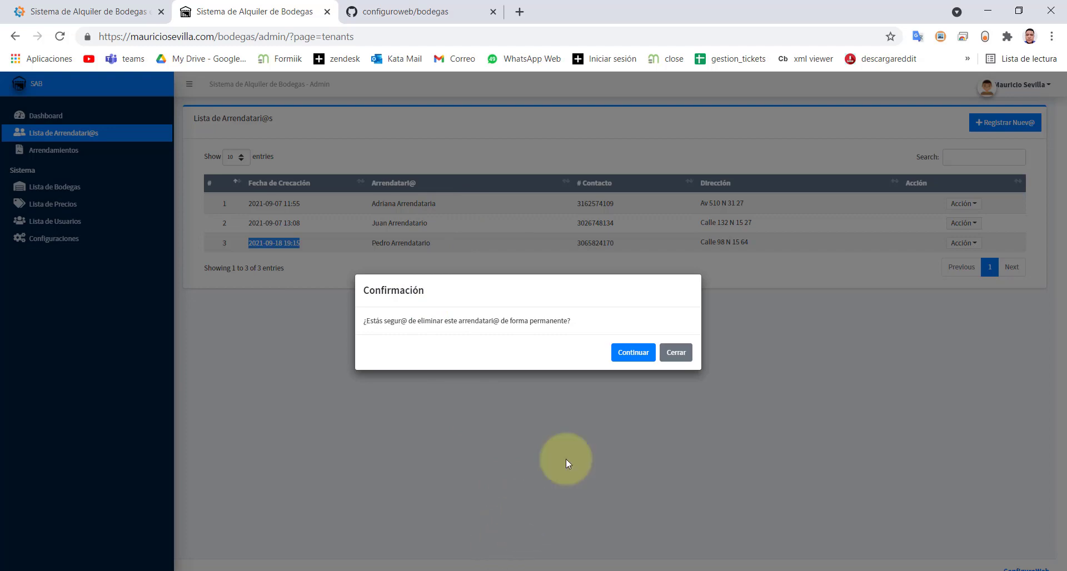
click(637, 354)
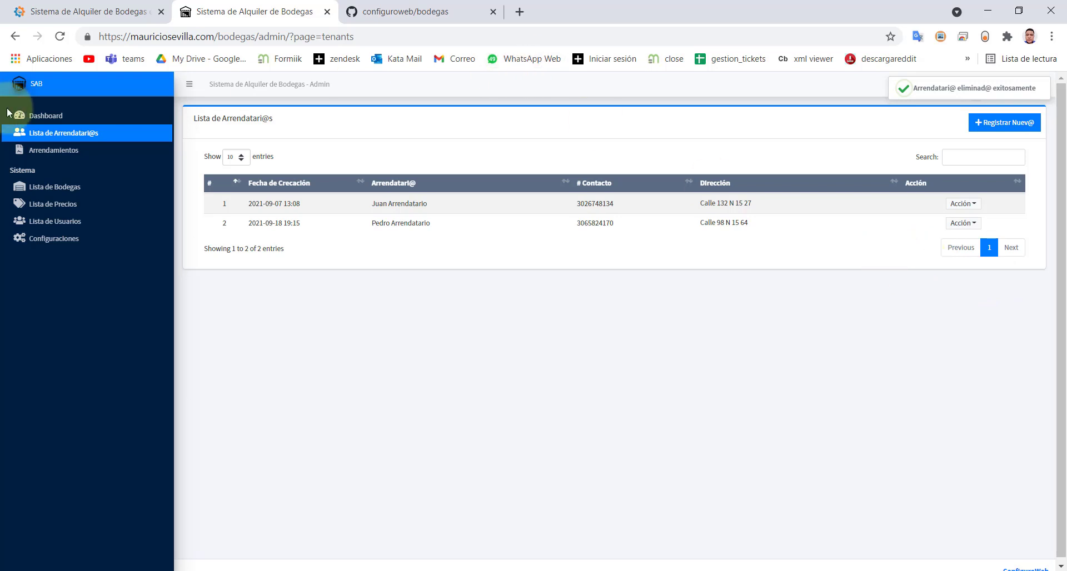
- Review the A-001 rental's actions and the new-rental Tipo options, then return to the tenant list
click(45, 151)
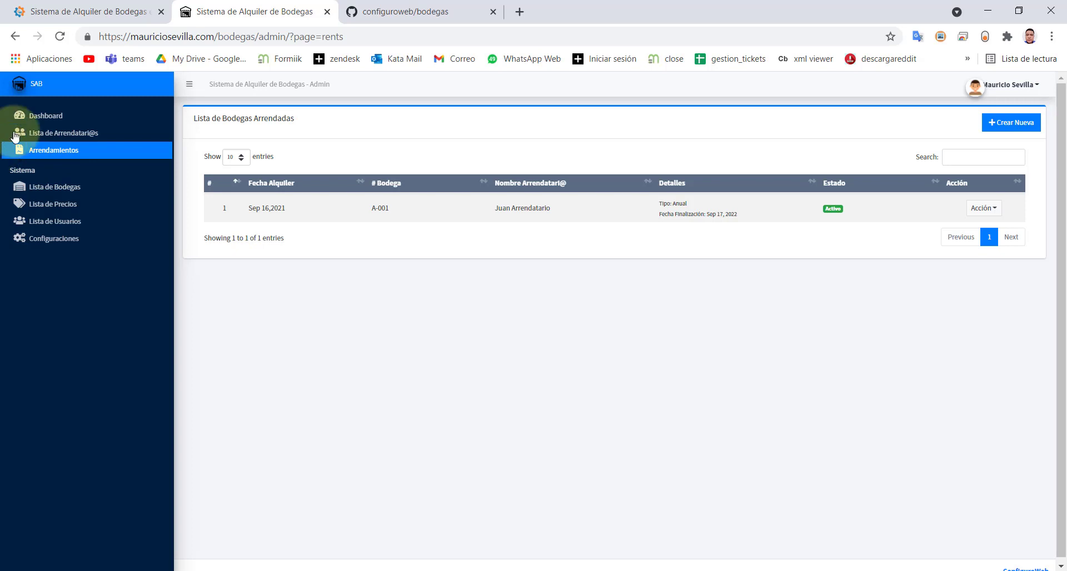
click(984, 208)
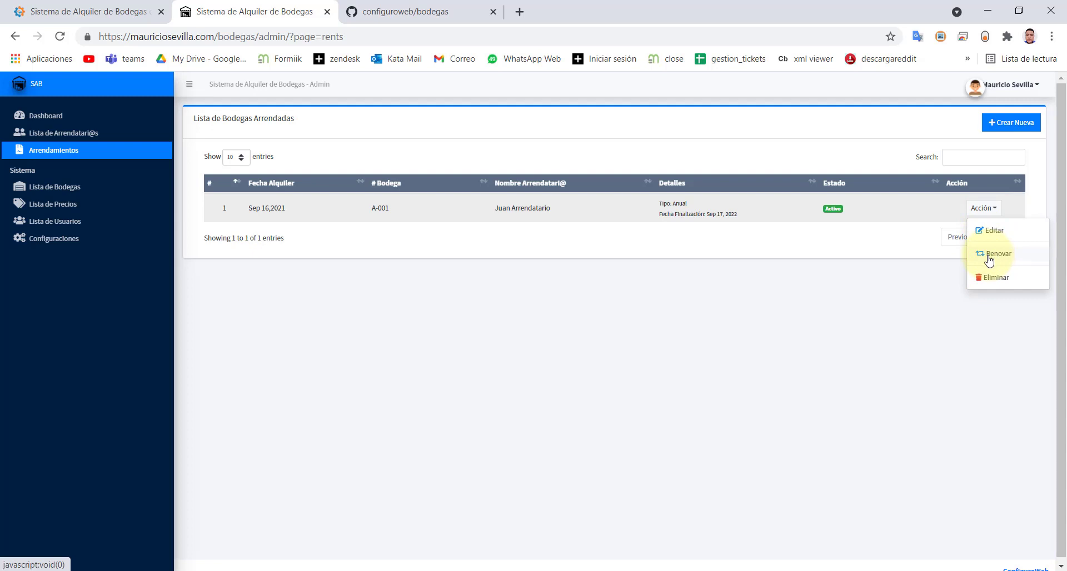
click(1018, 134)
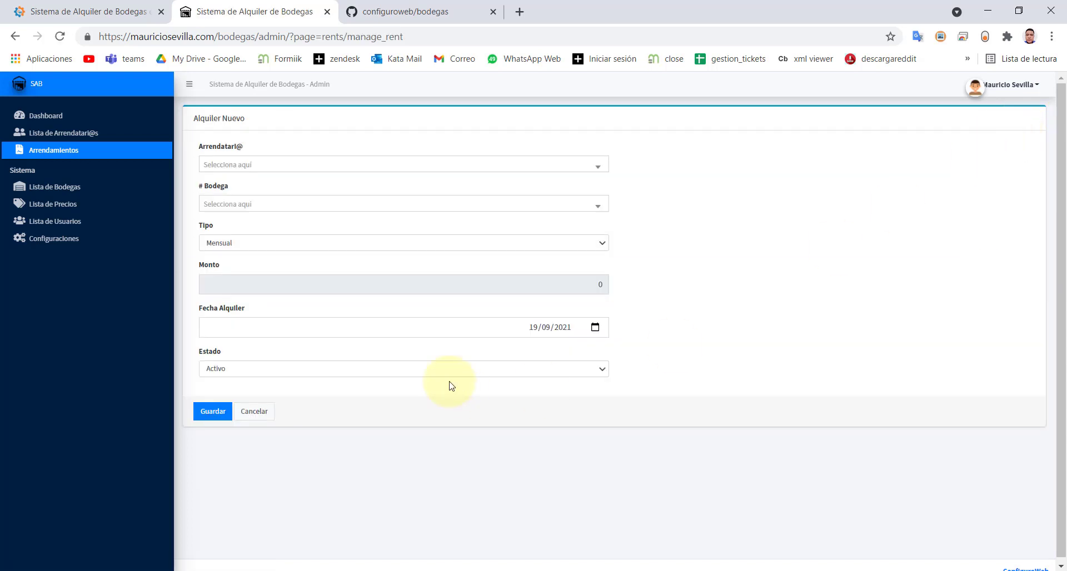
click(251, 245)
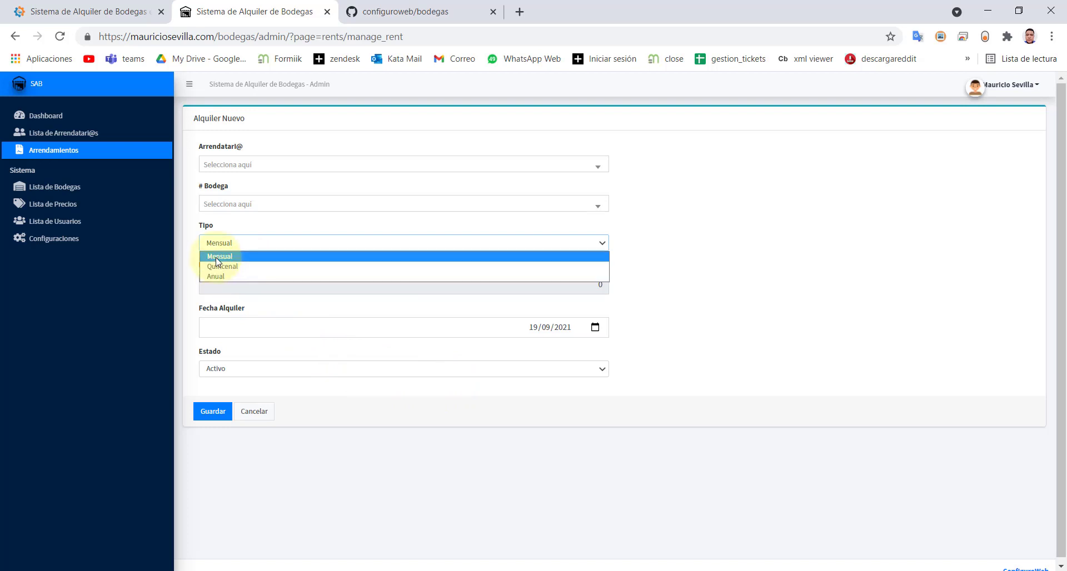
click(55, 133)
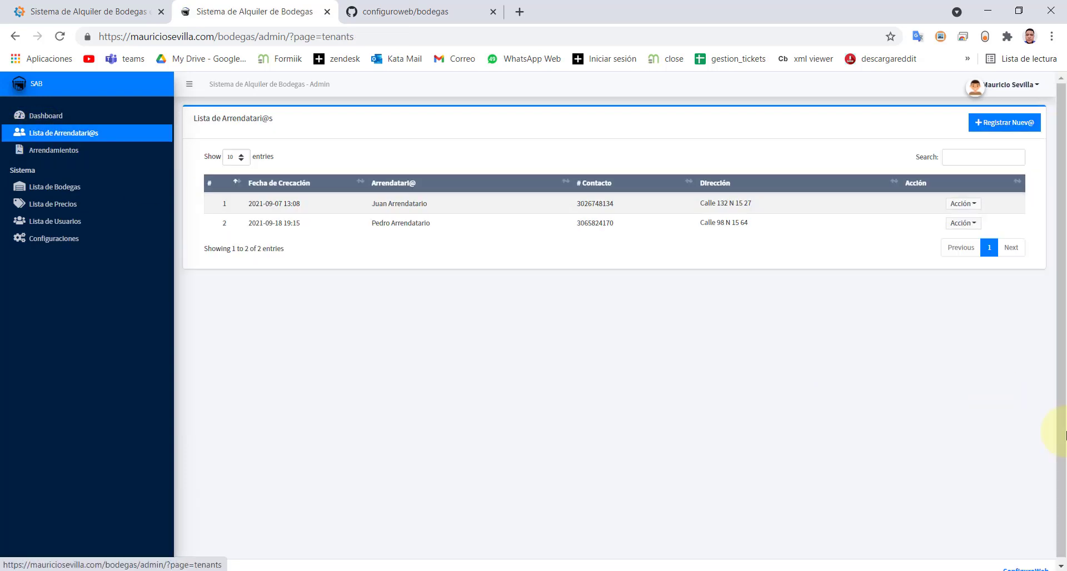
click(974, 225)
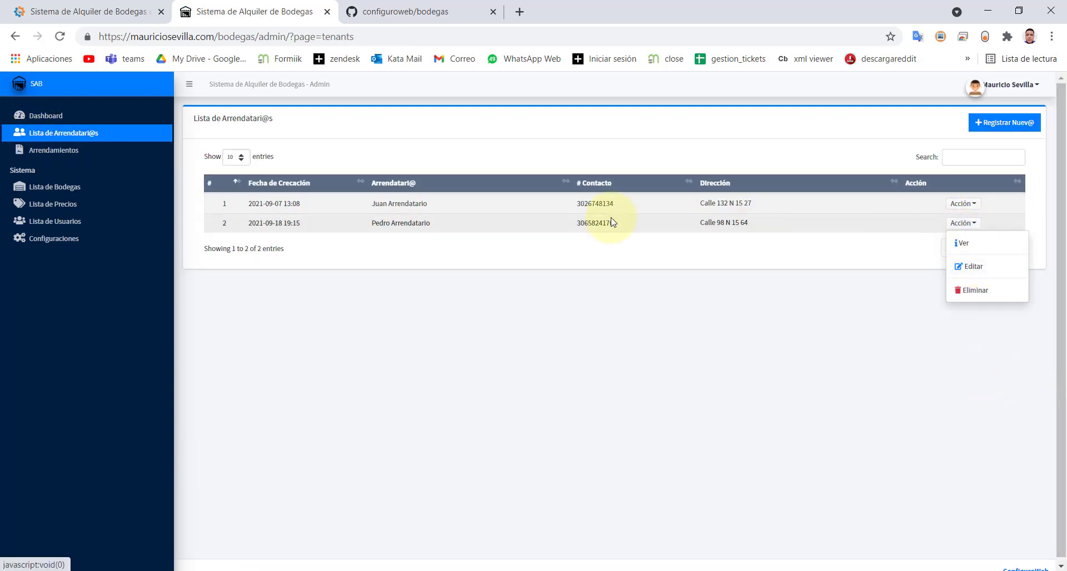
click(108, 158)
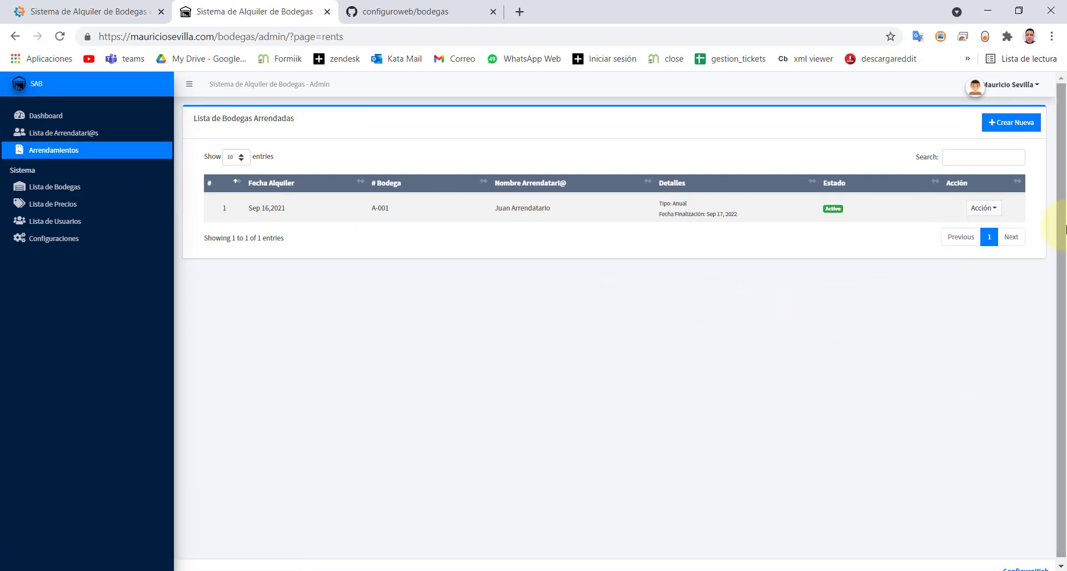
click(977, 209)
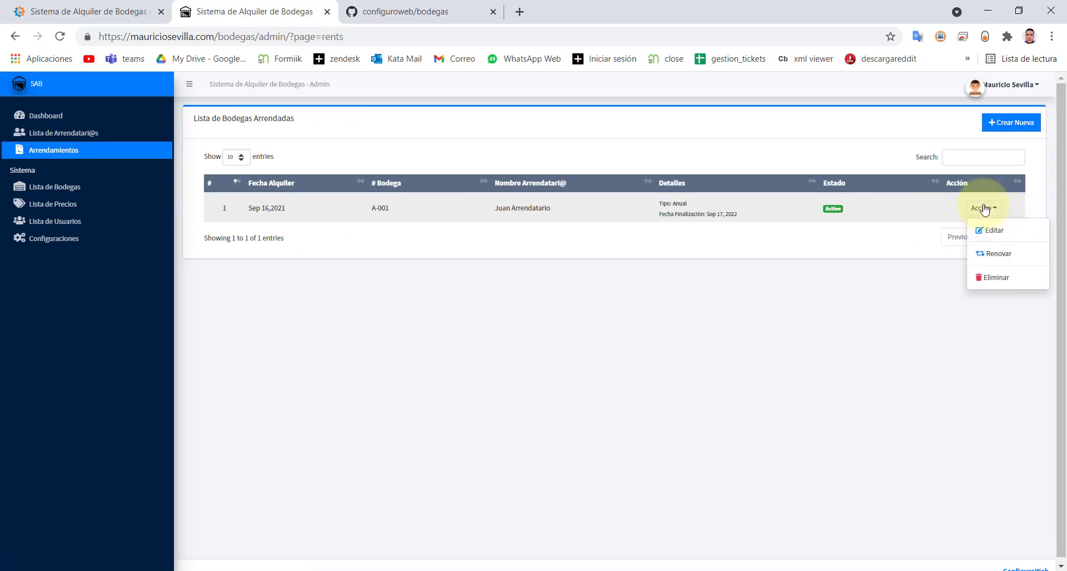
click(994, 257)
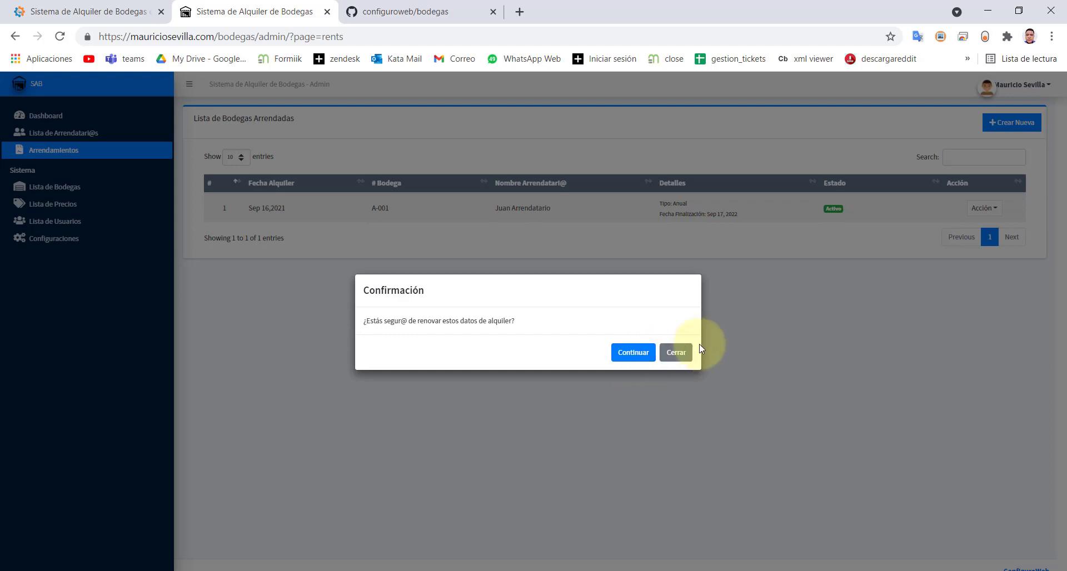
click(671, 355)
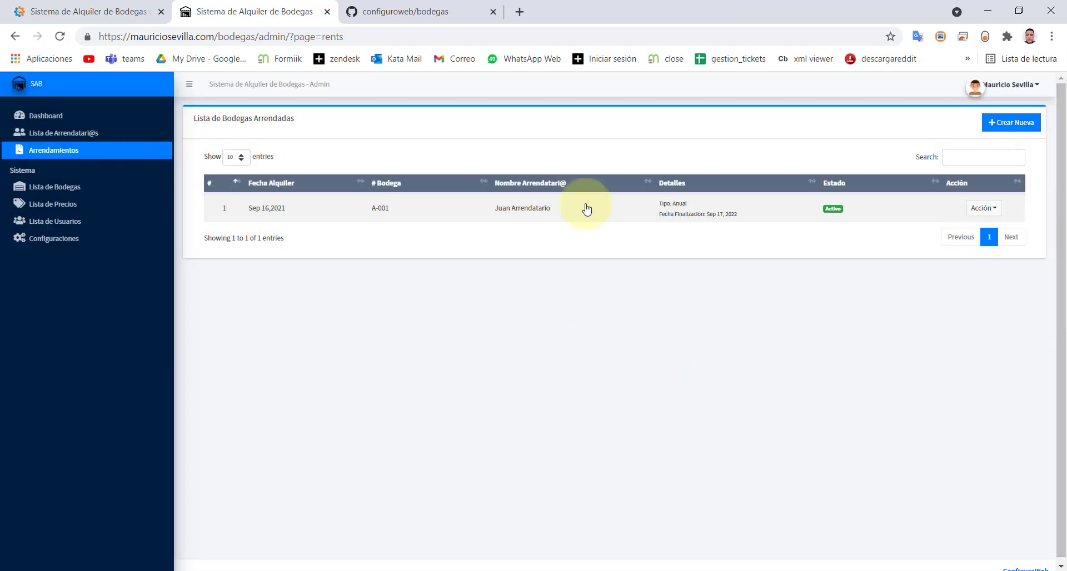
click(984, 133)
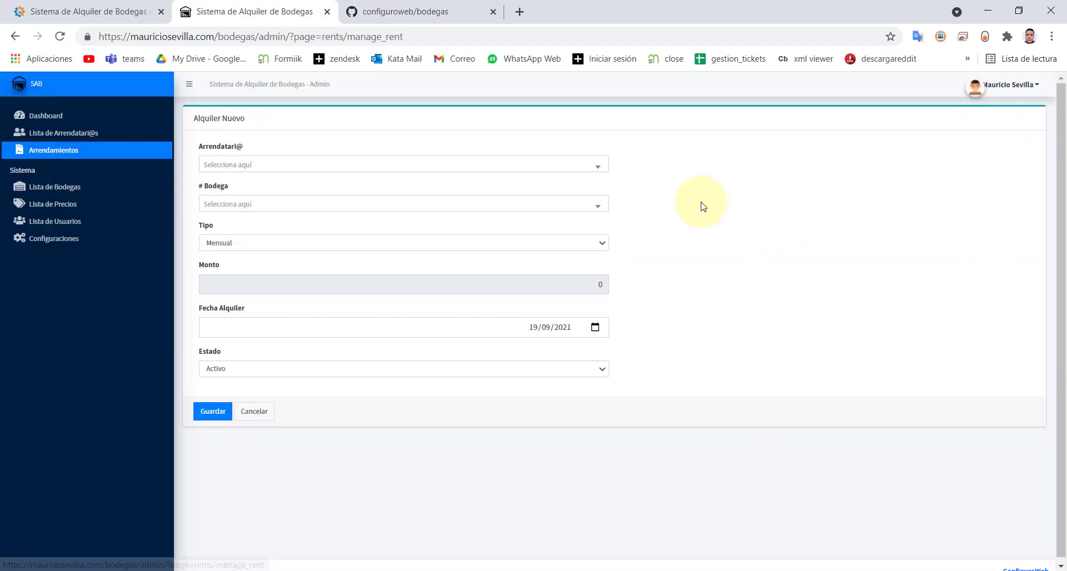
click(56, 133)
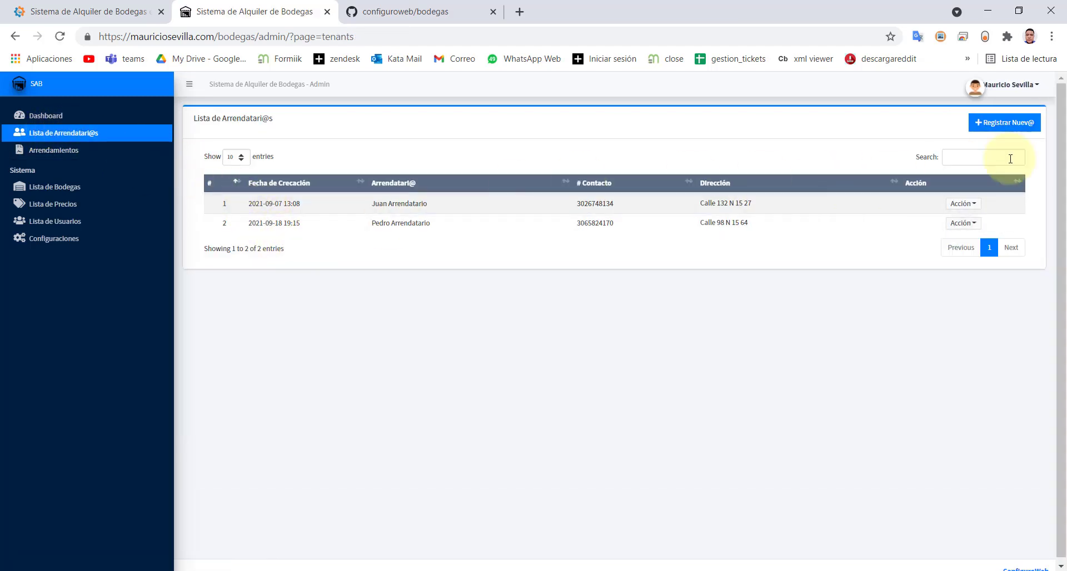
- Start a new tenant with full name, female gender and birth date 02/06/1998
click(988, 127)
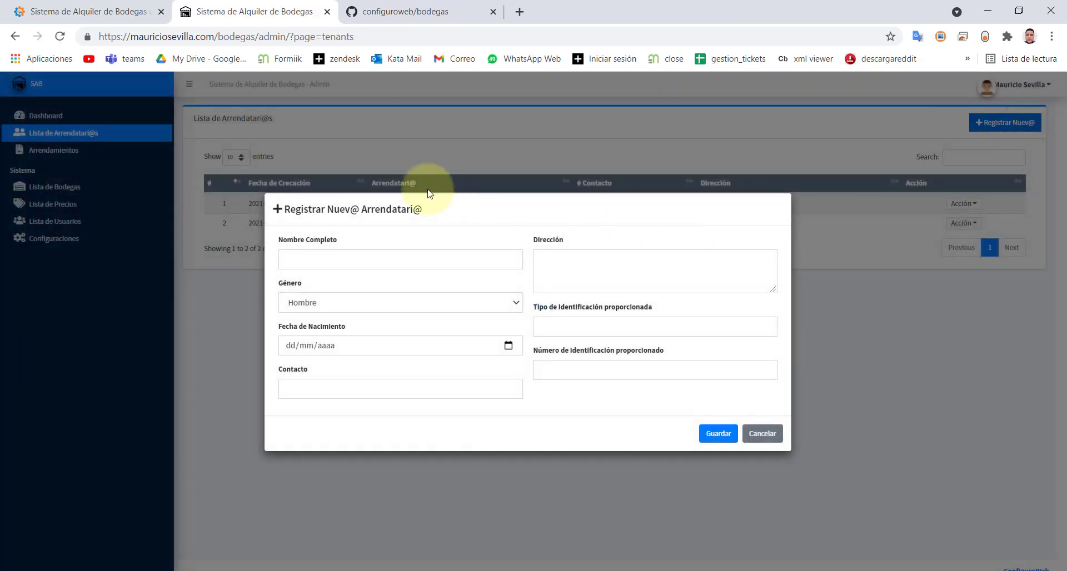
click(378, 251)
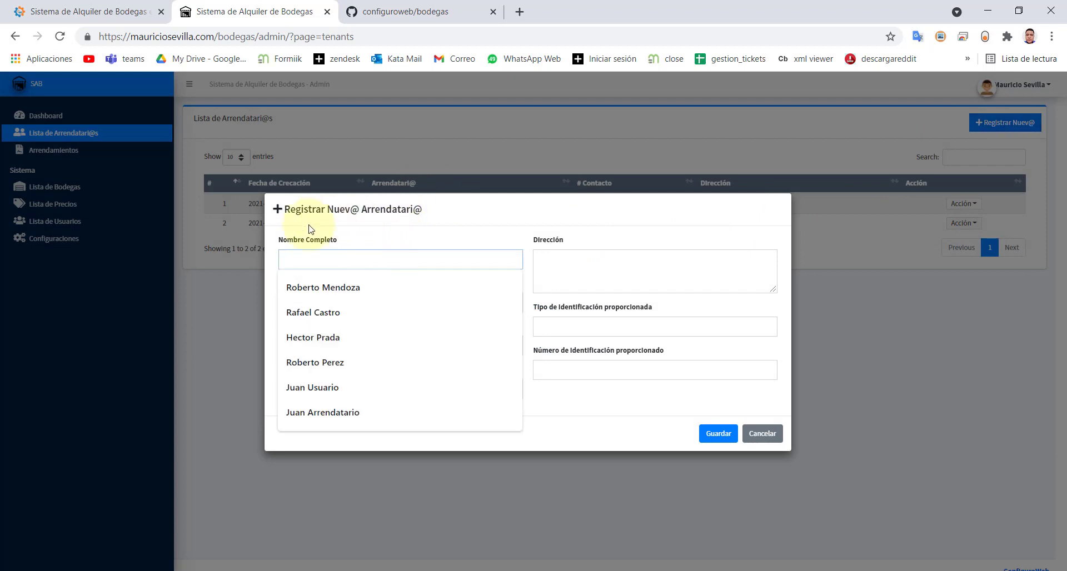
text(A)
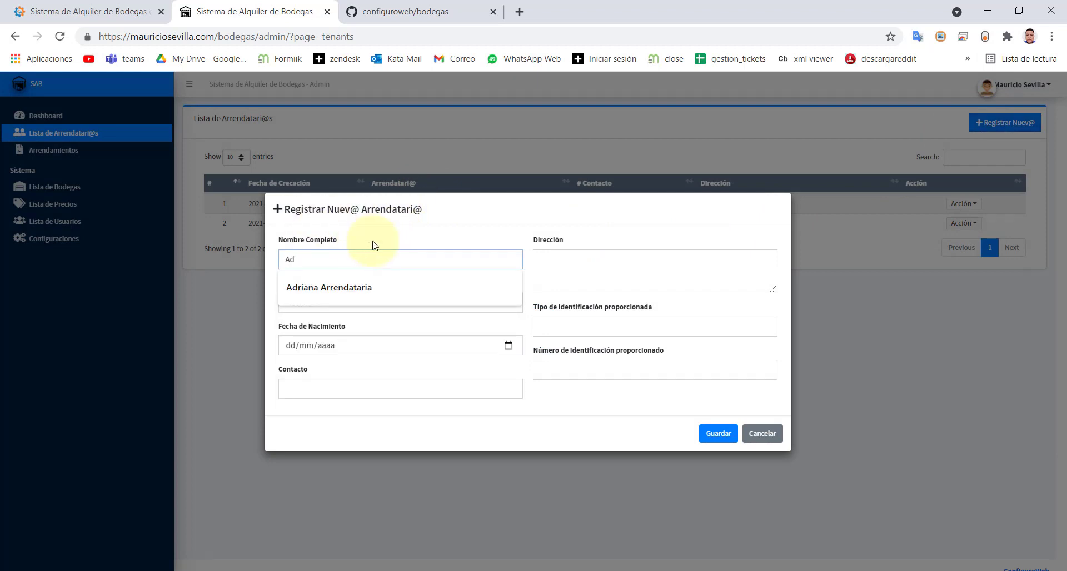
text(d)
click(439, 289)
click(439, 303)
click(389, 326)
click(508, 345)
click(319, 368)
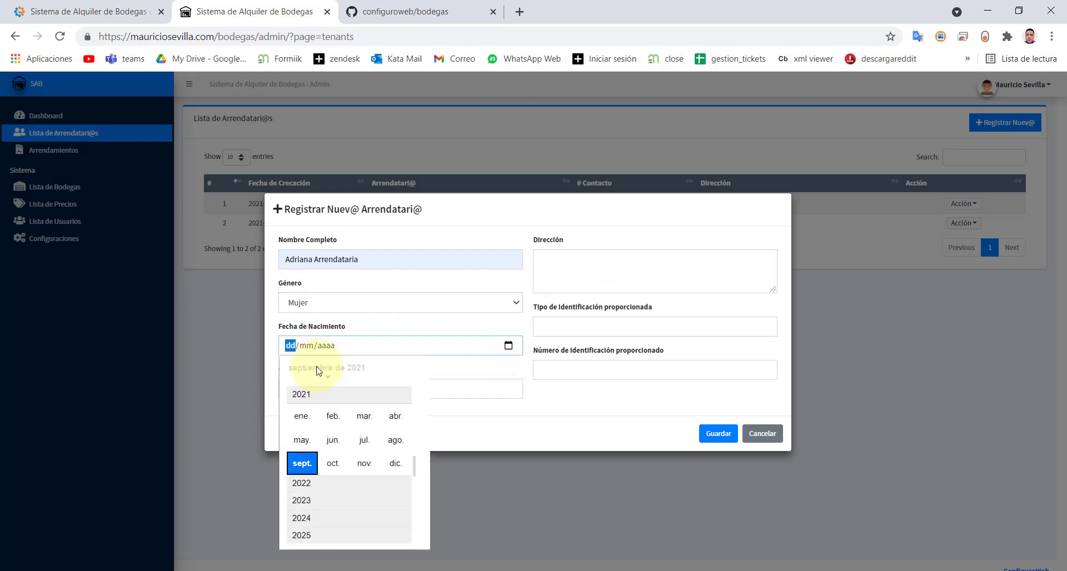
text(02061998)
- Add the address, Cédula identification, ID number and contact, save, and show the rentals list
click(555, 278)
key(Tab)
text(Cédula)
click(555, 364)
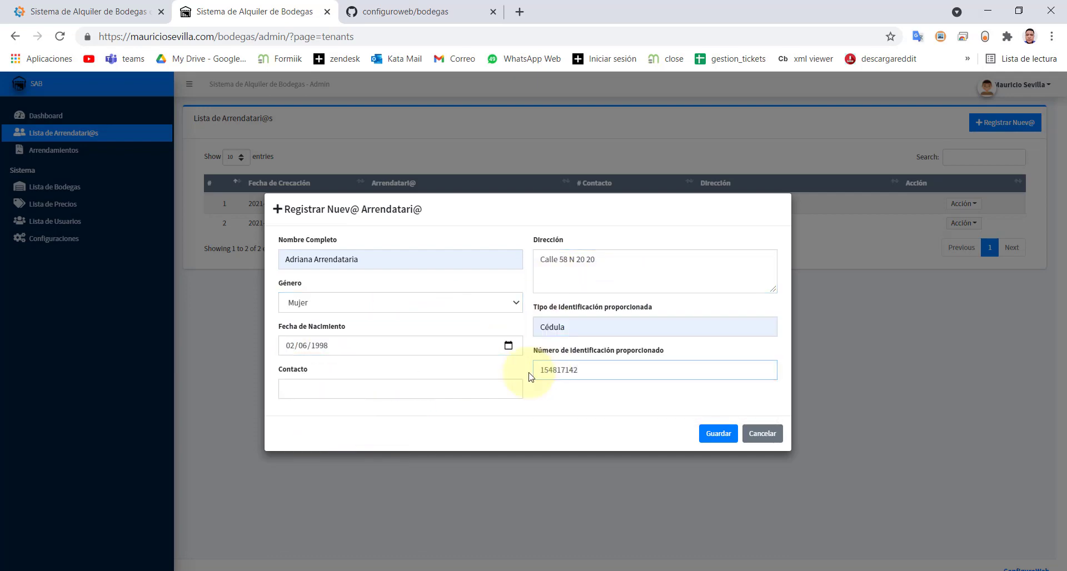
click(517, 388)
click(717, 435)
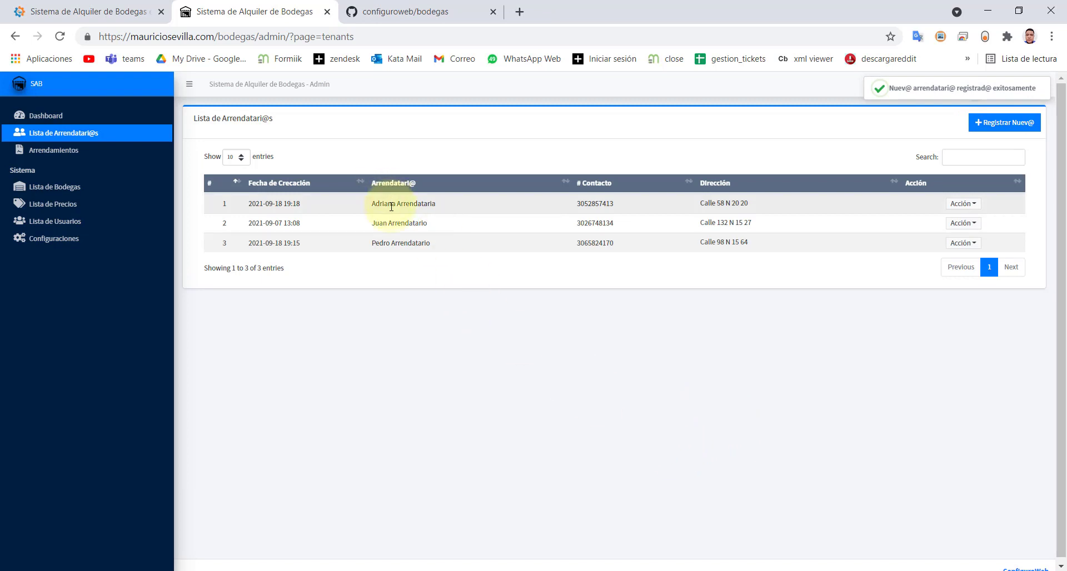
drag(394, 206, 448, 207)
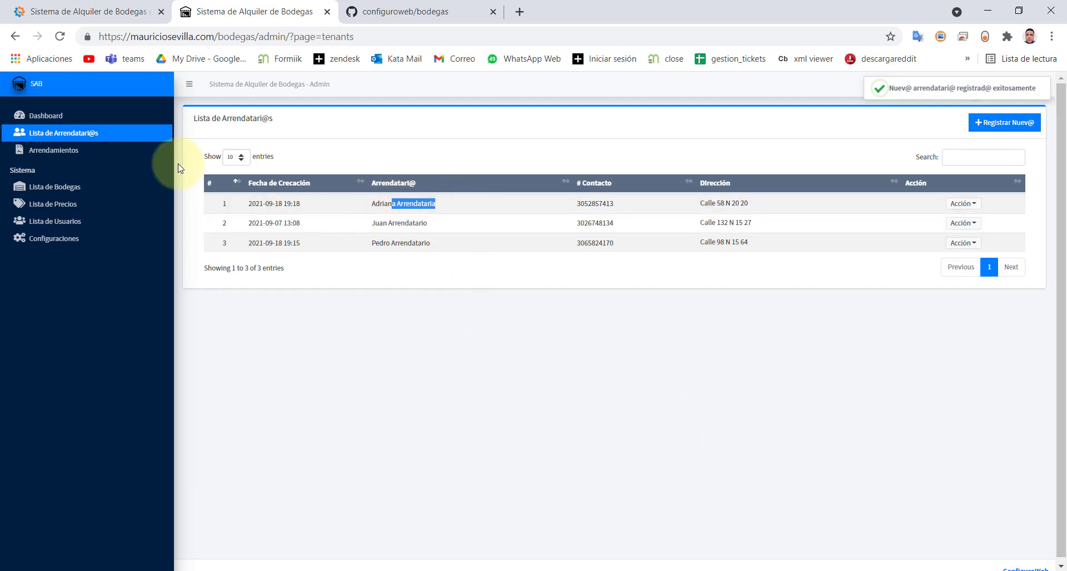
click(53, 152)
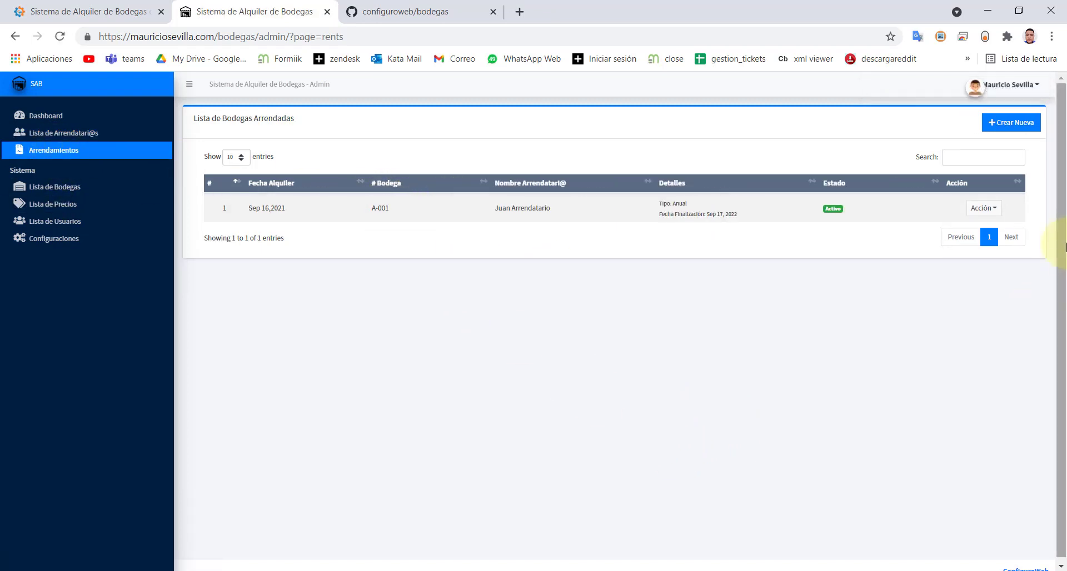
- Pick the new tenant in a new rental, check the # Bodega options offer only A-002, then open Lista de Bodegas
click(1003, 124)
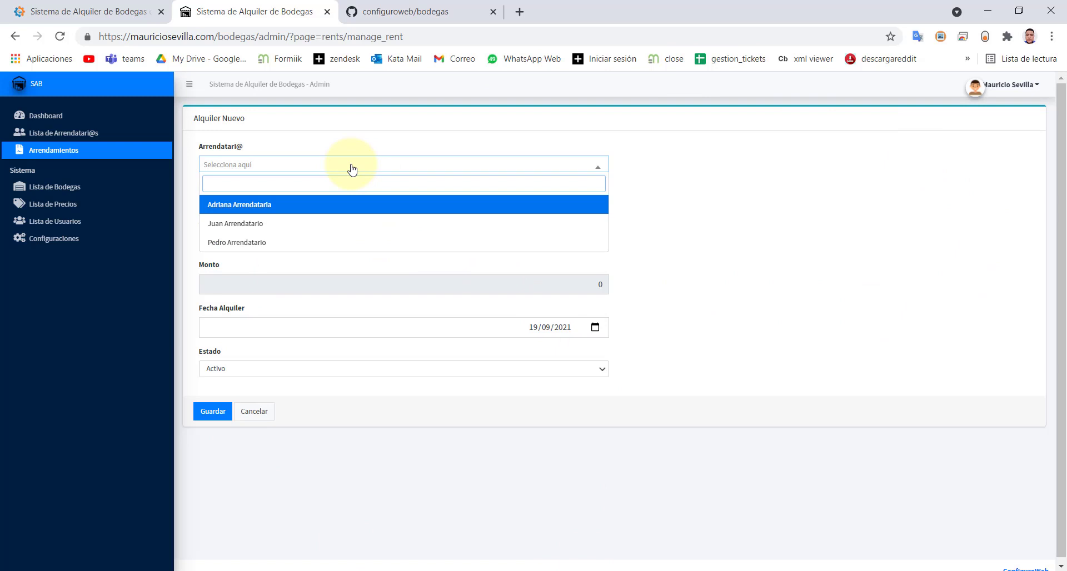
click(236, 209)
click(309, 209)
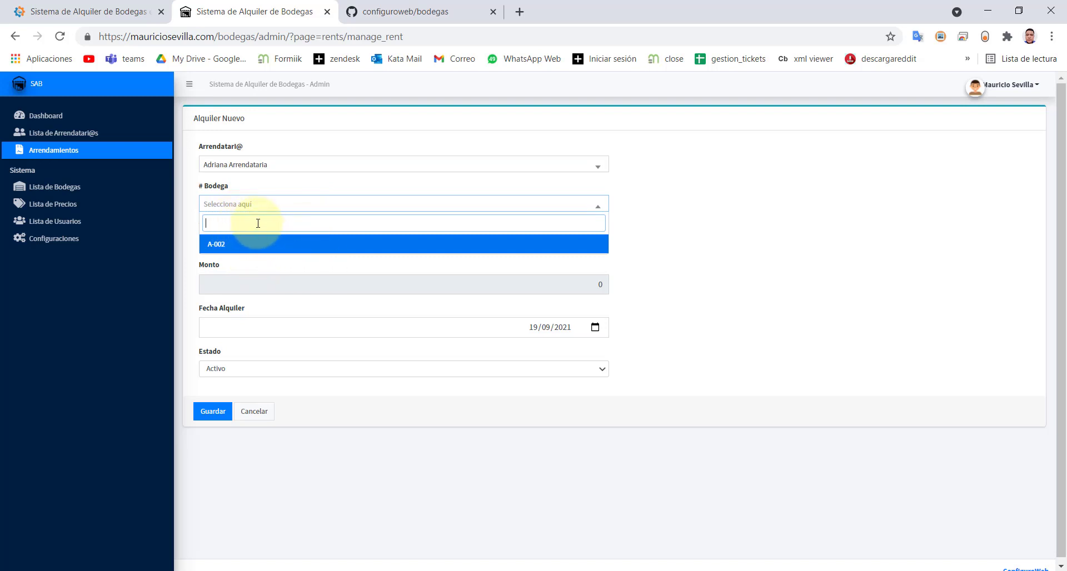
click(618, 232)
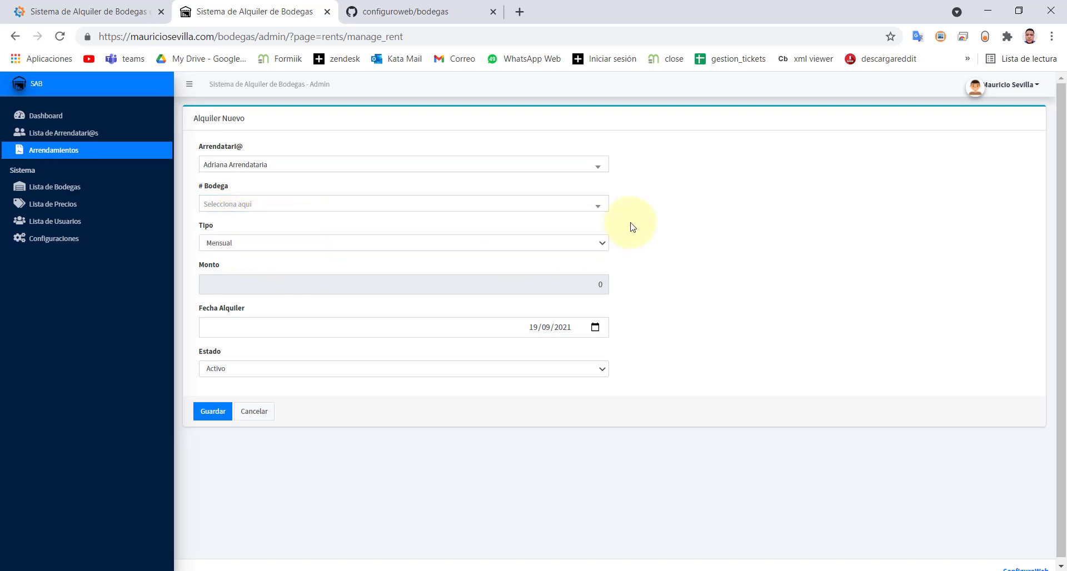
click(594, 207)
click(596, 209)
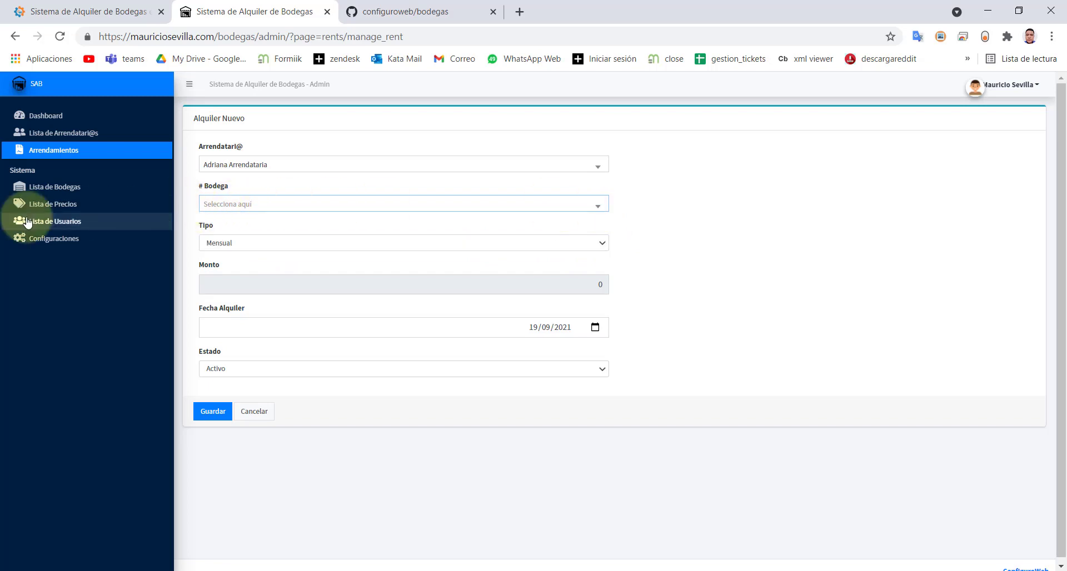
click(50, 187)
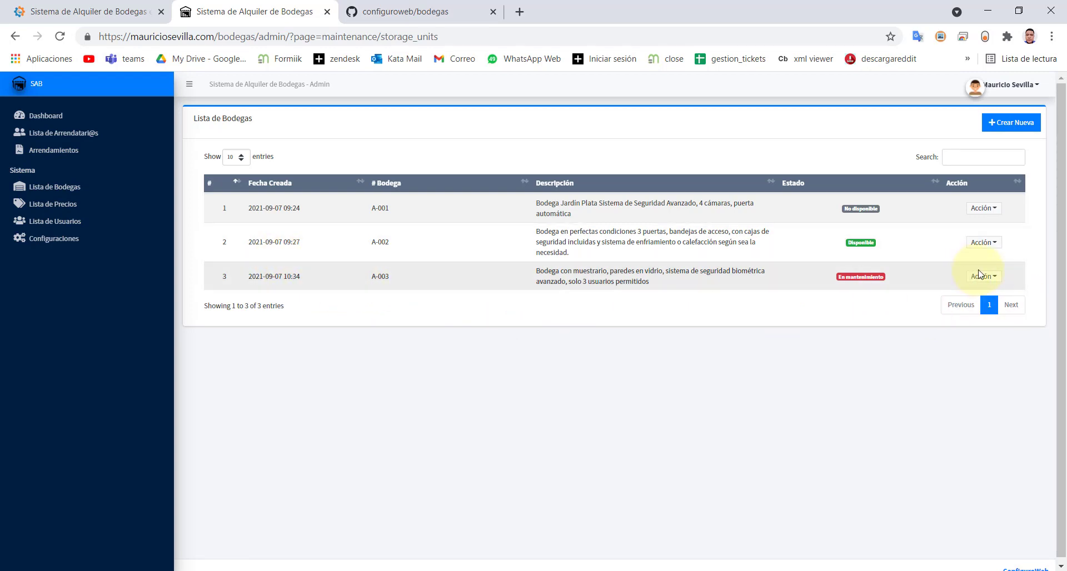
- Change warehouse A-003's Estado to Disponible, save, and return to Arrendamientos
click(993, 281)
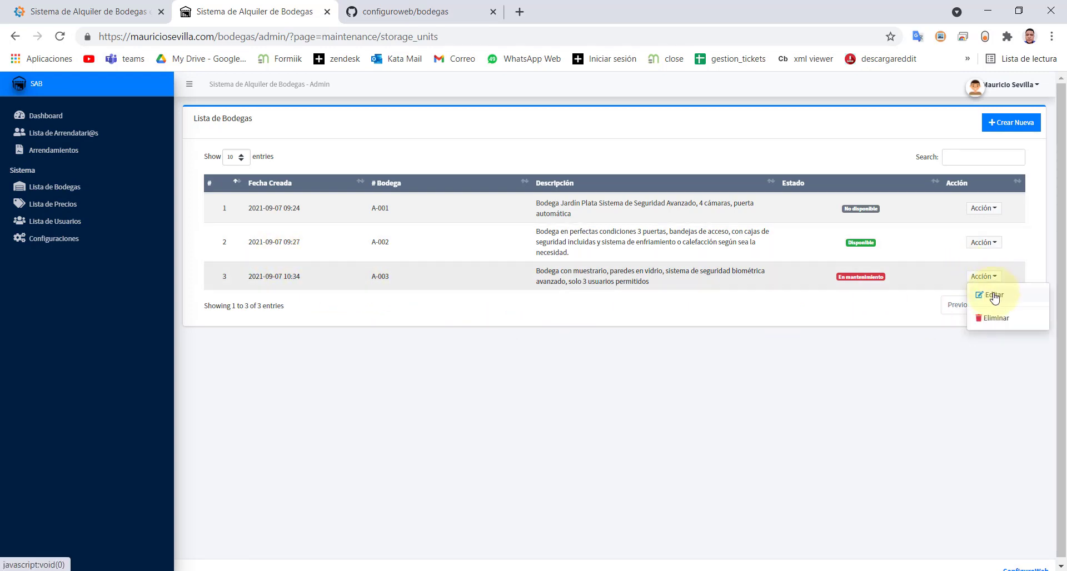
click(994, 294)
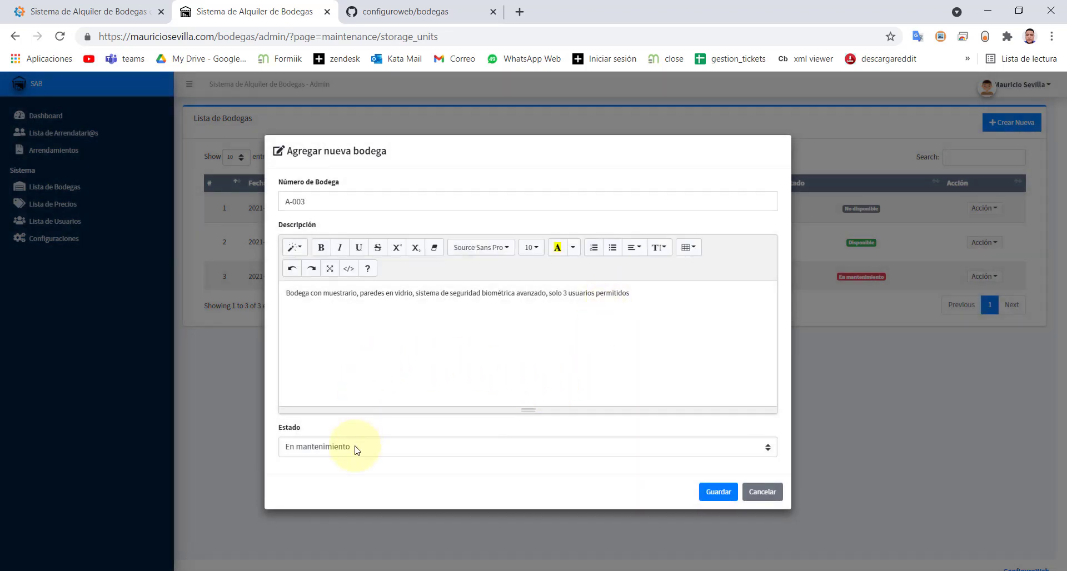
click(356, 448)
click(353, 462)
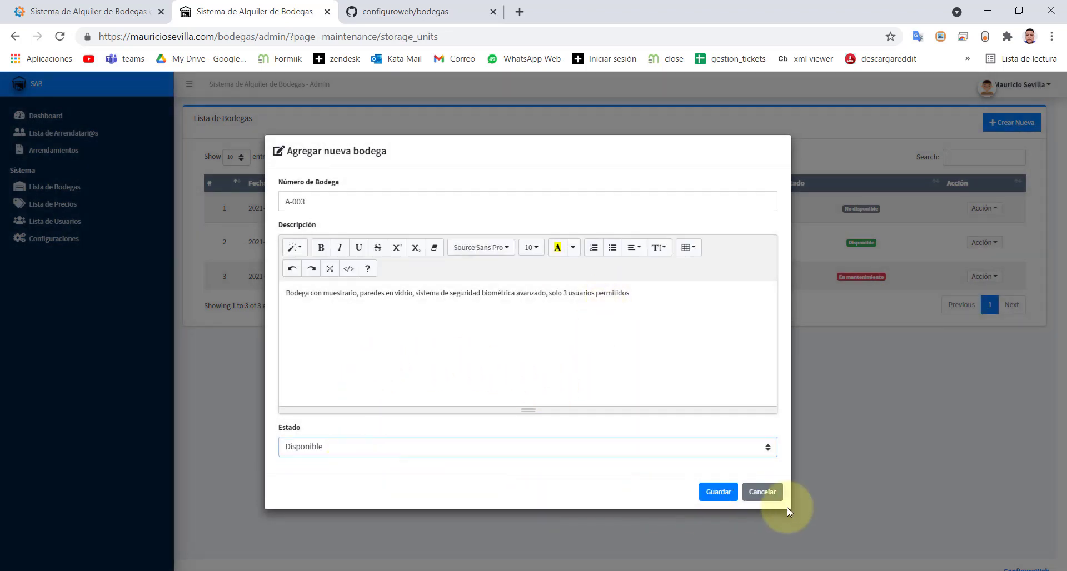
click(718, 493)
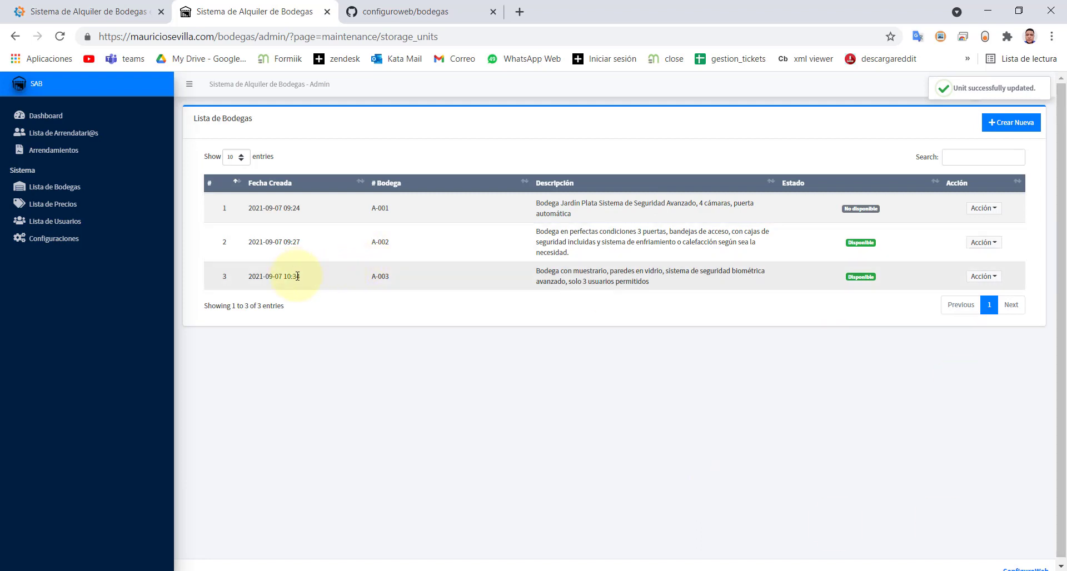
drag(307, 280, 245, 278)
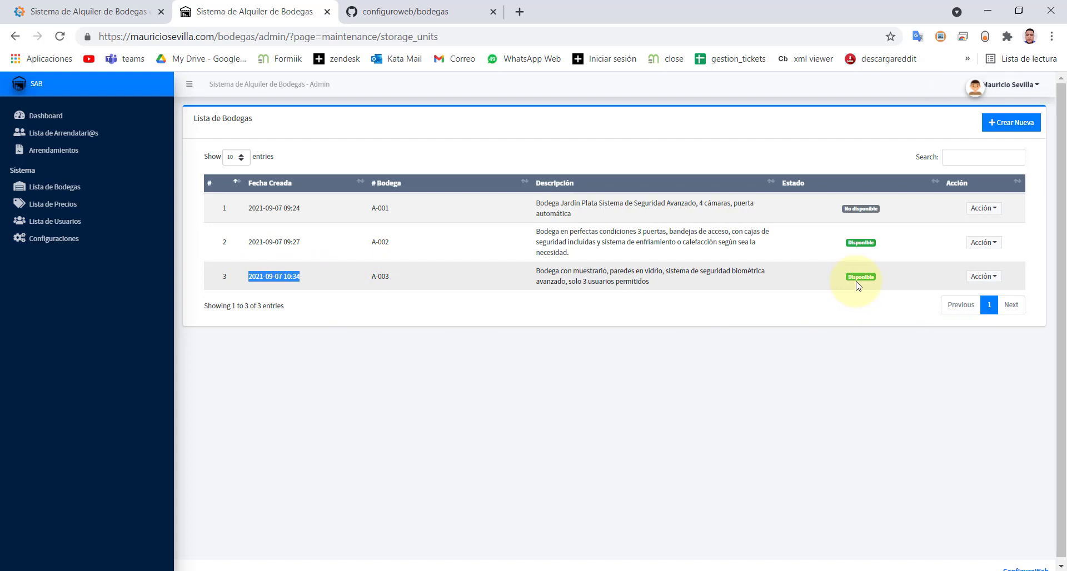
click(61, 150)
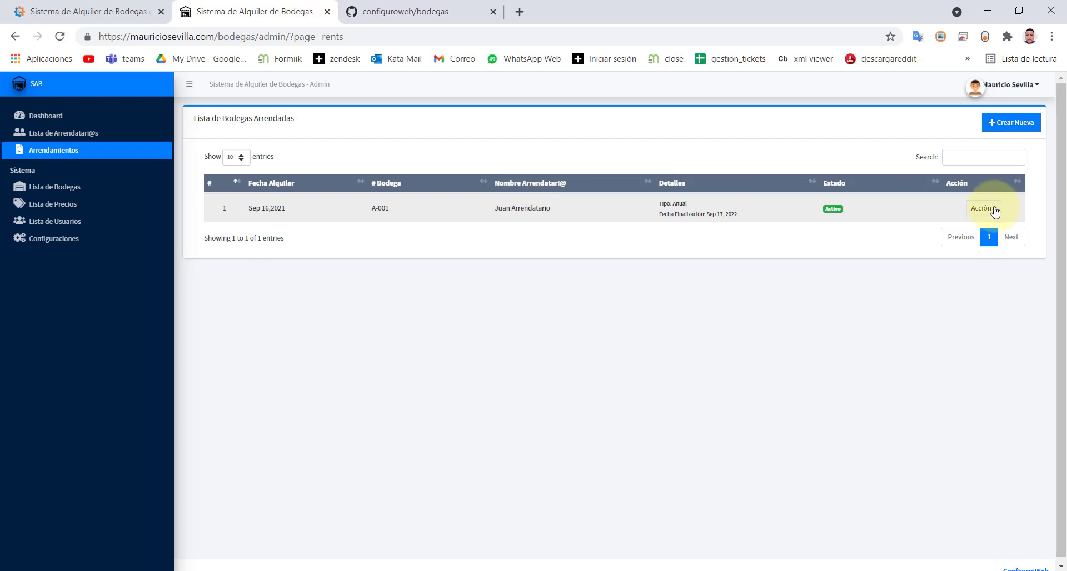
- Start a monthly rental of A-003 at 650000 for the newly registered tenant
click(1013, 122)
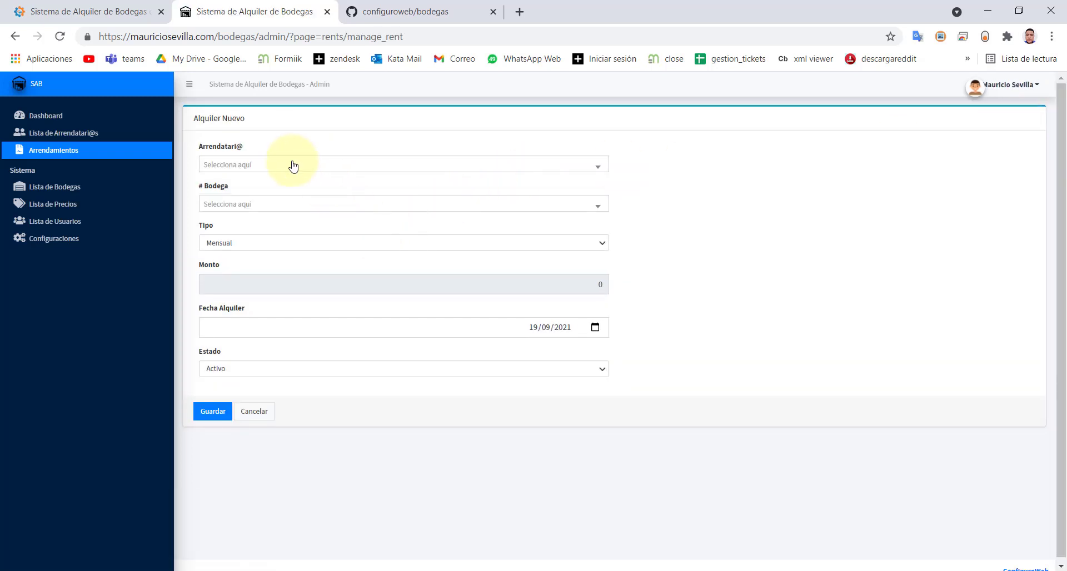
click(293, 166)
click(267, 206)
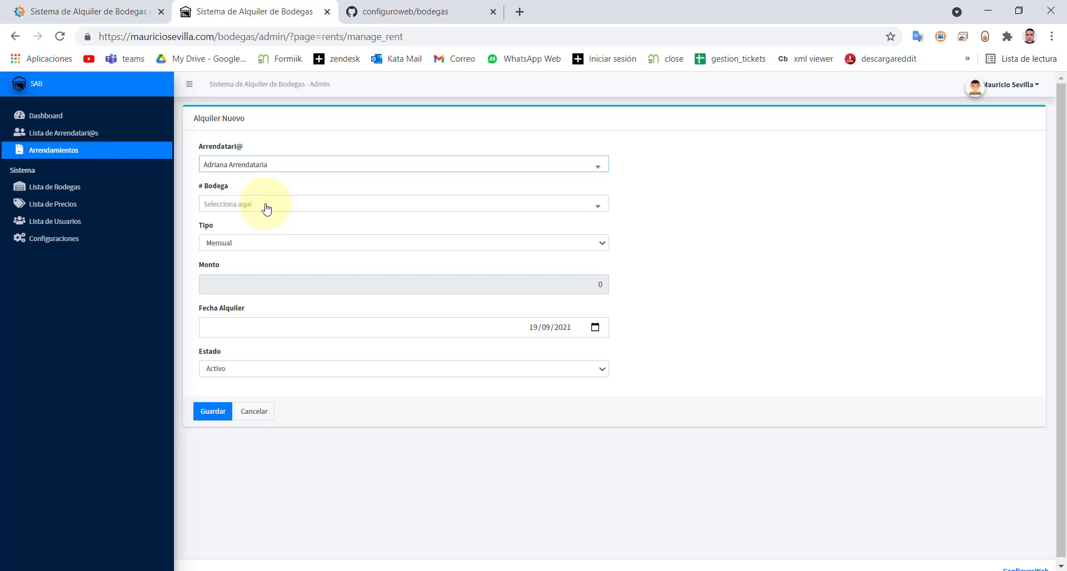
click(267, 206)
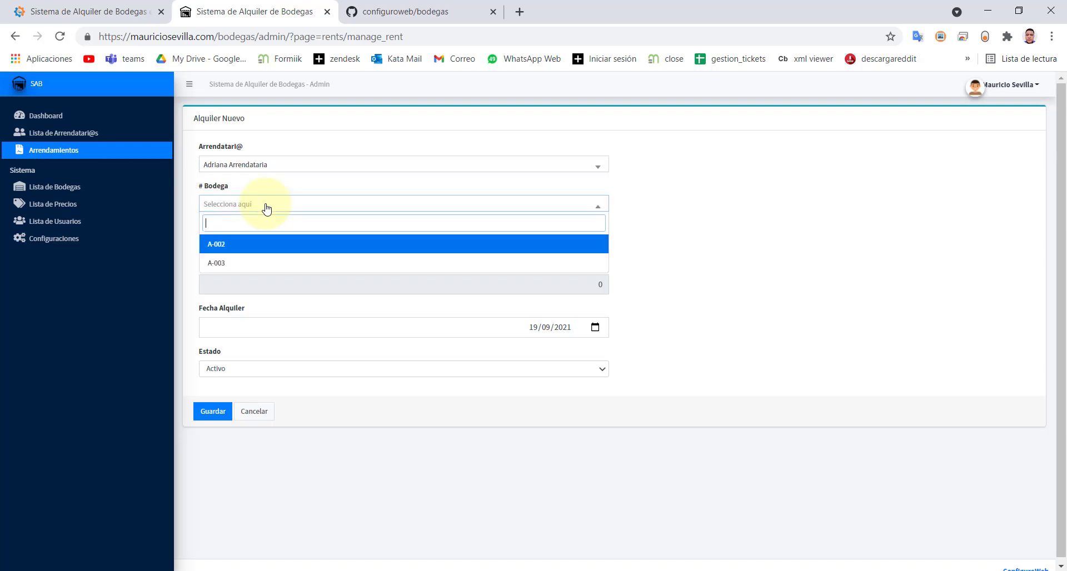
click(220, 269)
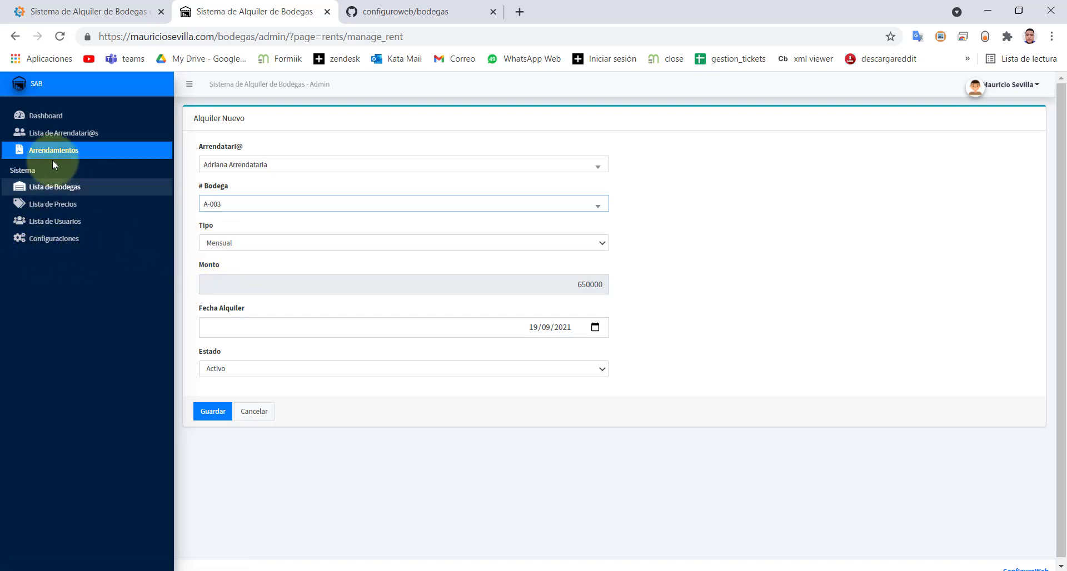
- Check the dashboard's Bodegas en Mantenimiento count, then go to the rented warehouses list
click(48, 117)
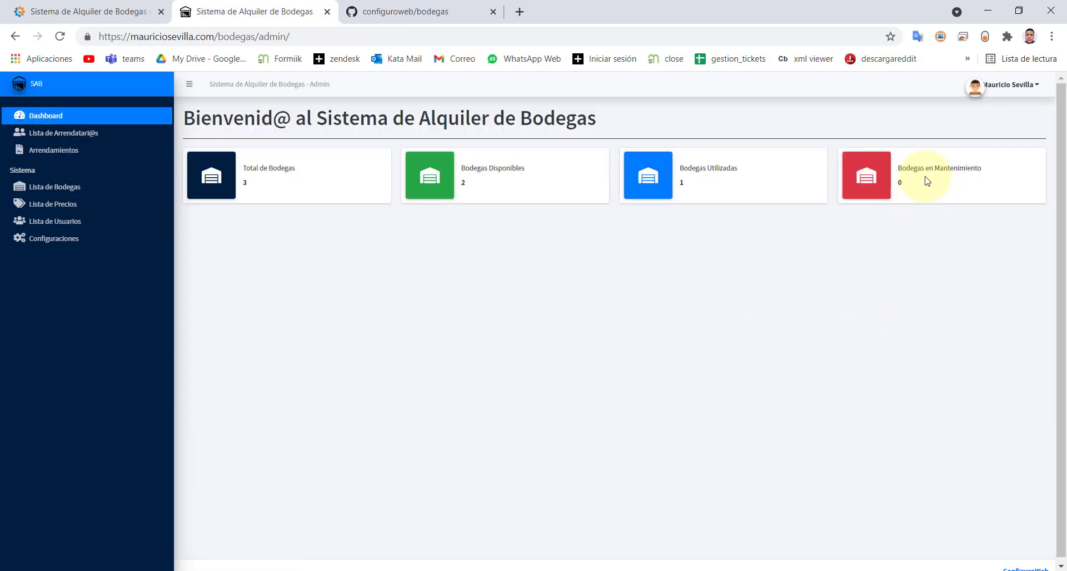
drag(898, 168, 1008, 173)
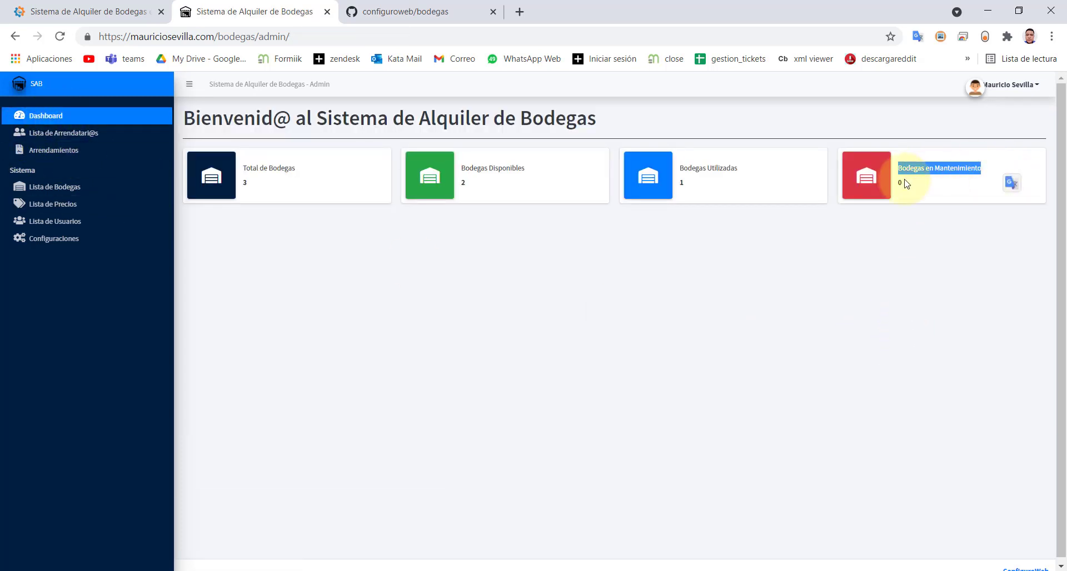
drag(906, 184, 898, 185)
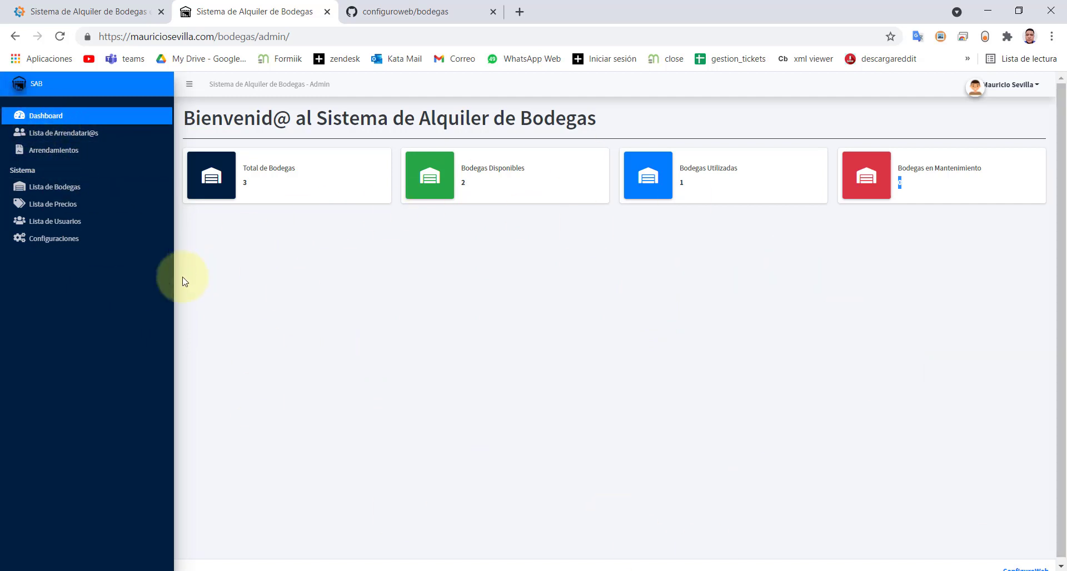
click(37, 158)
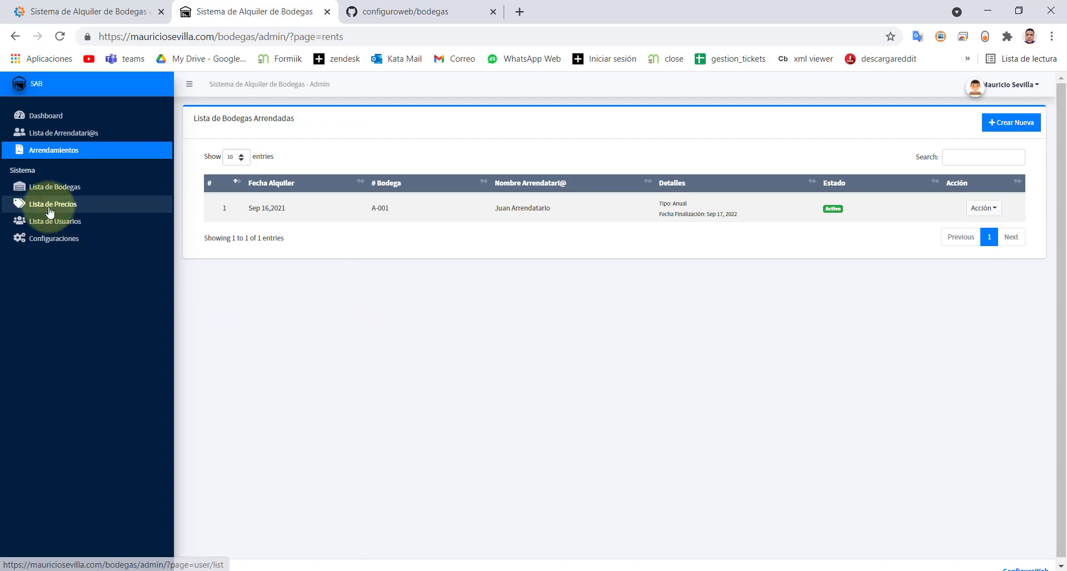
- Start a new rental for the tenant on warehouse A-003
click(995, 123)
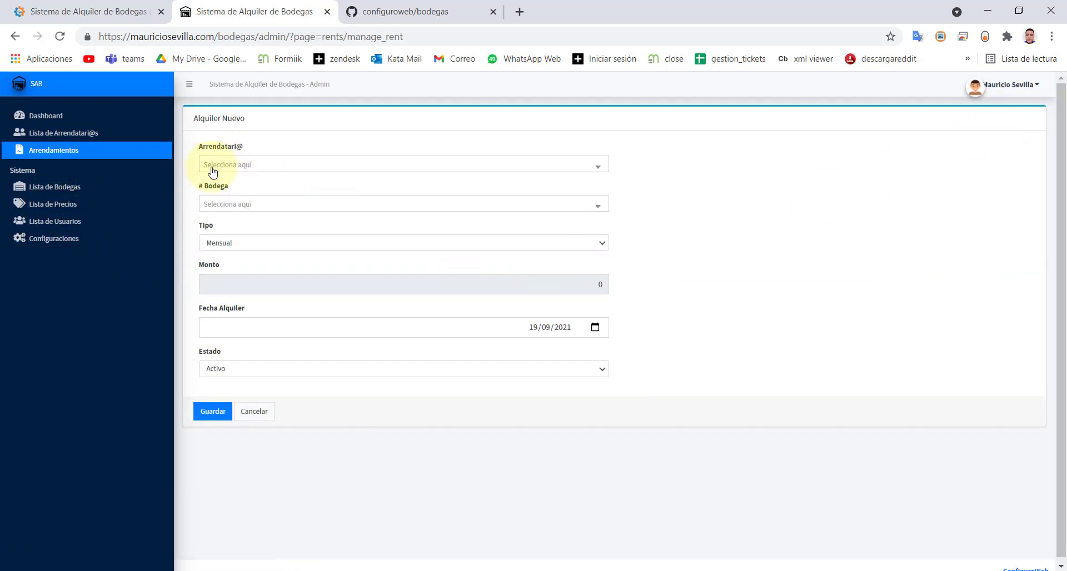
click(212, 165)
click(218, 206)
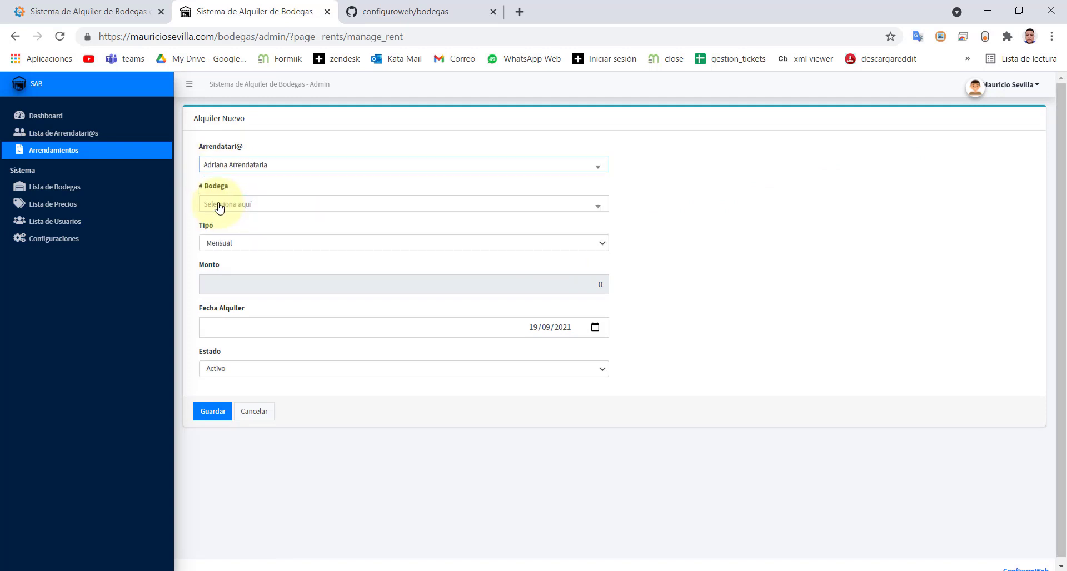
click(220, 207)
click(230, 266)
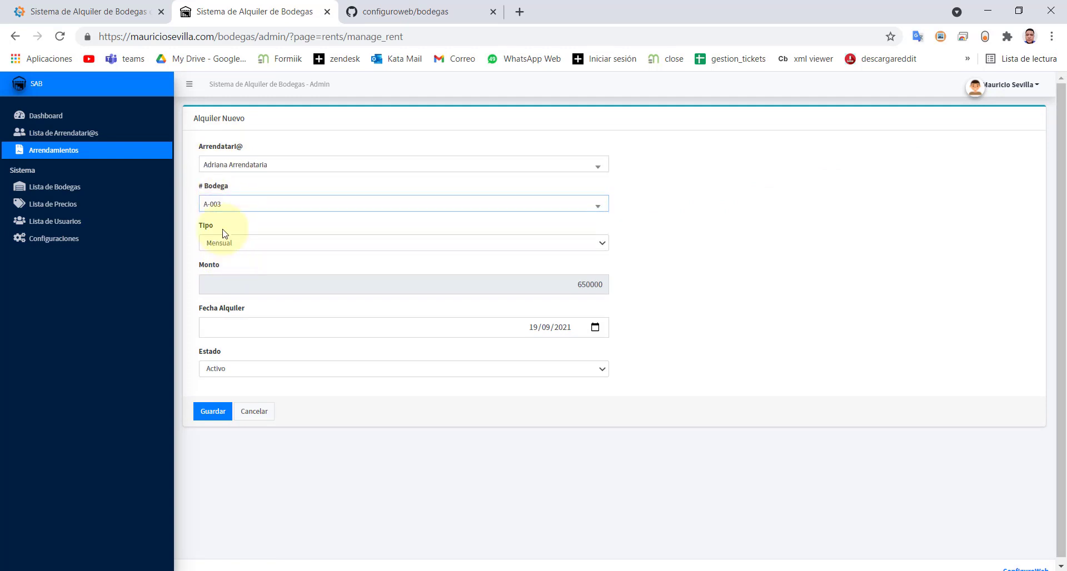
- Set the rental type to Anual, confirming the amount becomes 6500000
click(578, 245)
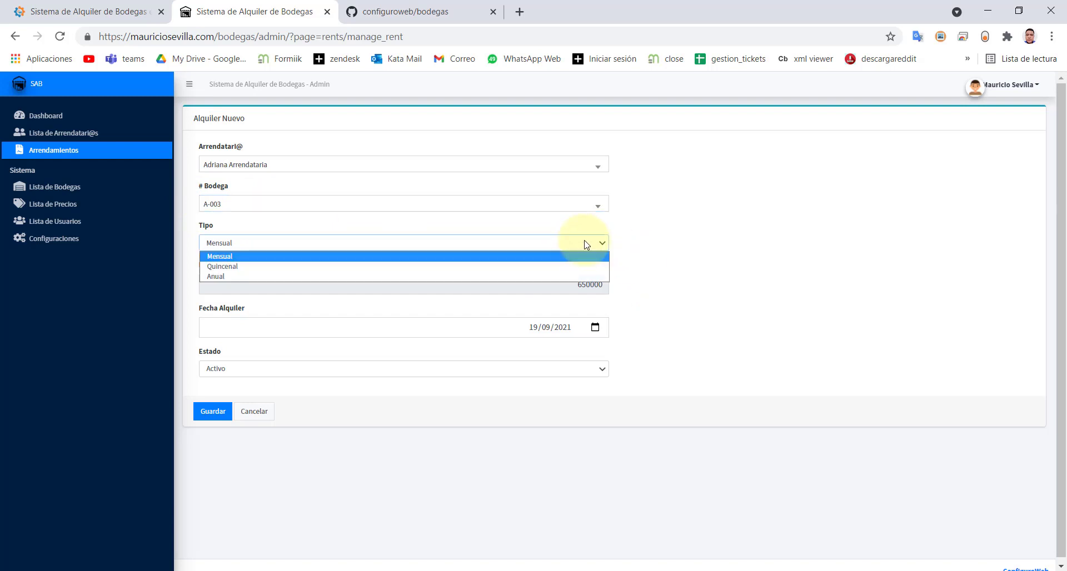
click(211, 277)
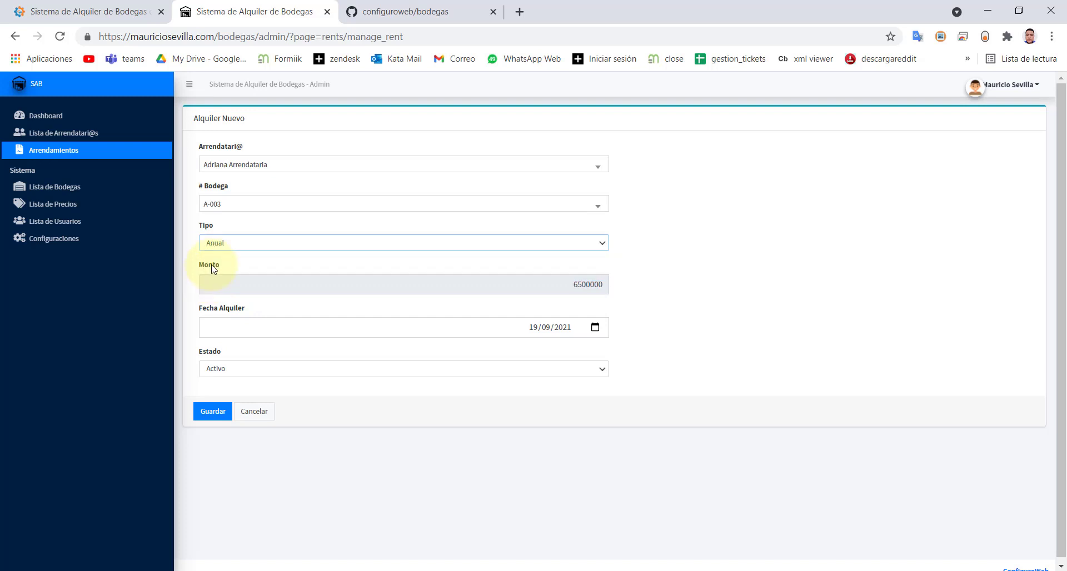
drag(570, 284, 610, 286)
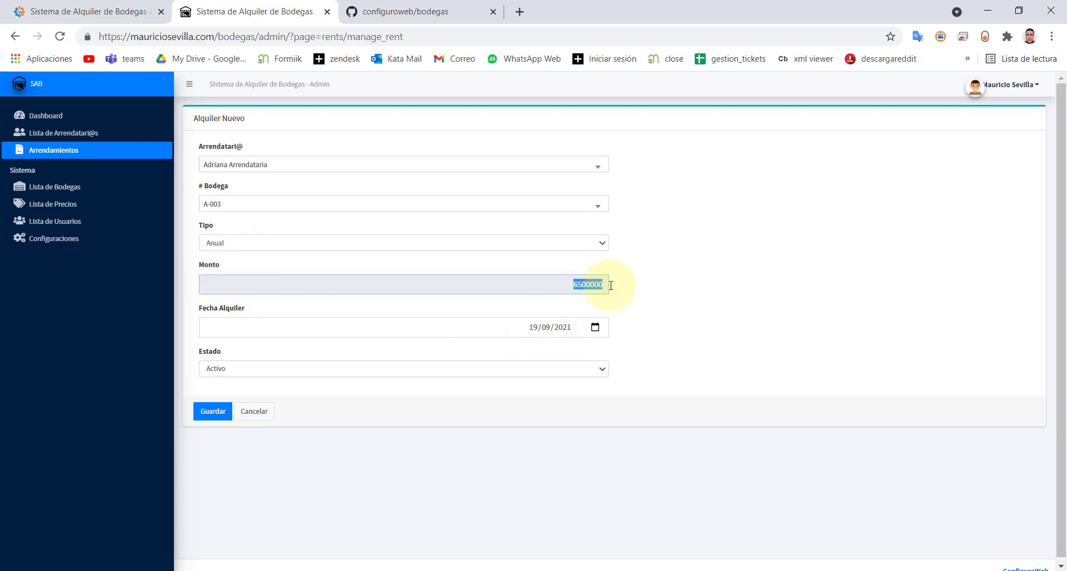
click(605, 244)
click(375, 249)
key(Up)
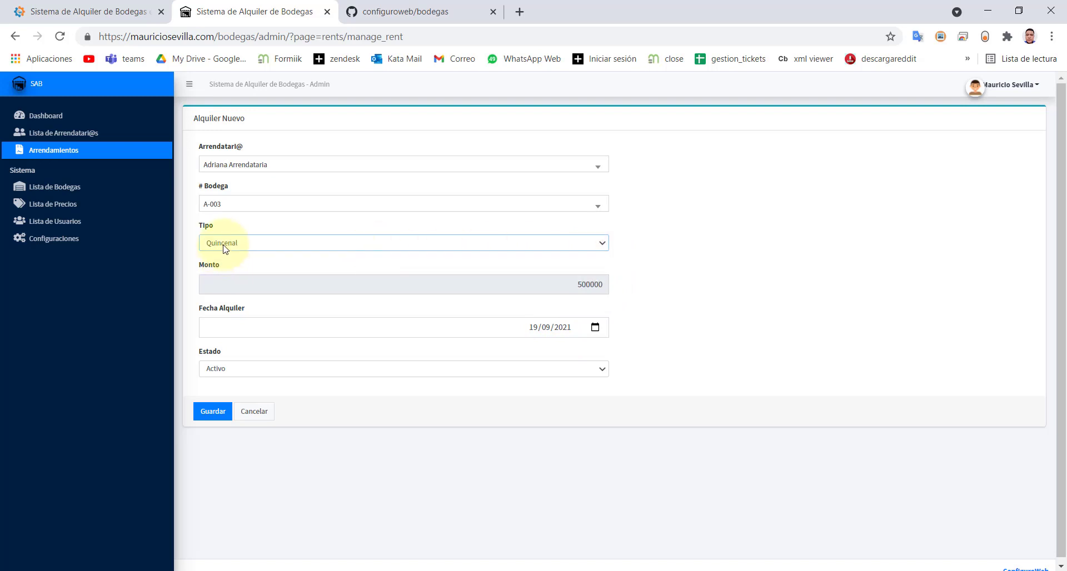
click(224, 248)
click(219, 273)
click(281, 247)
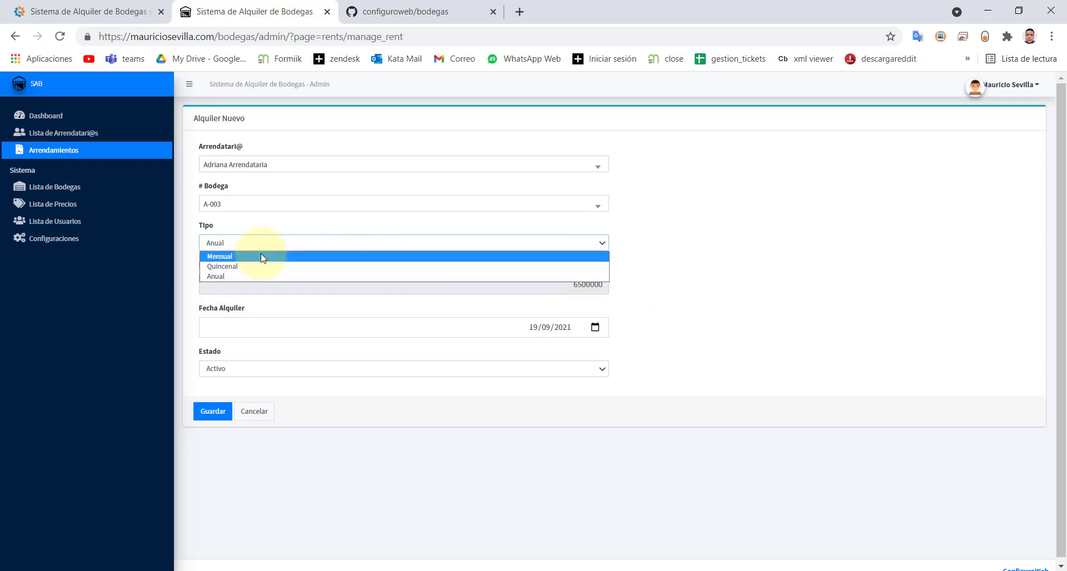
click(283, 256)
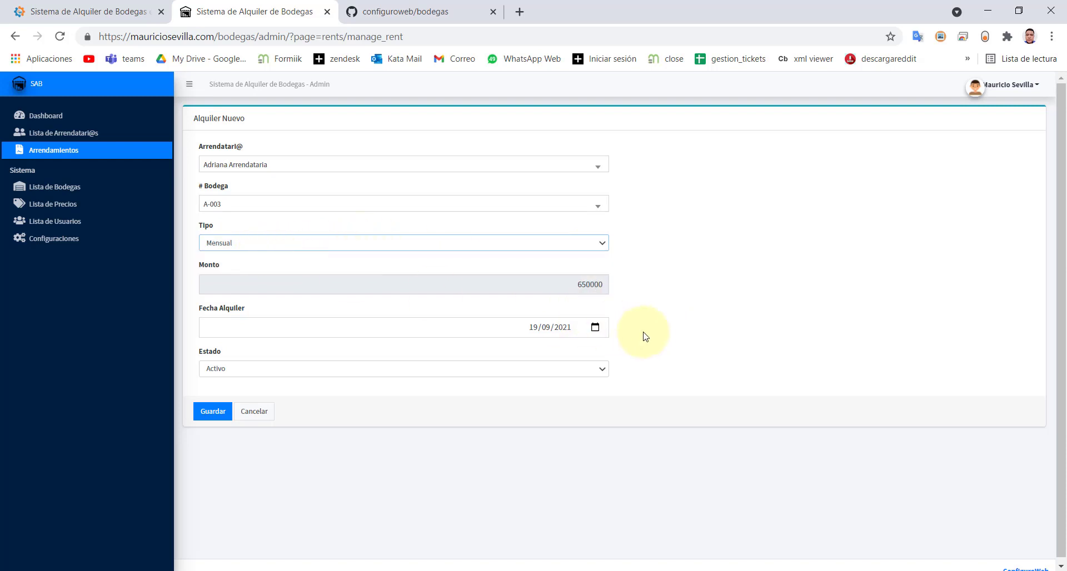
click(602, 243)
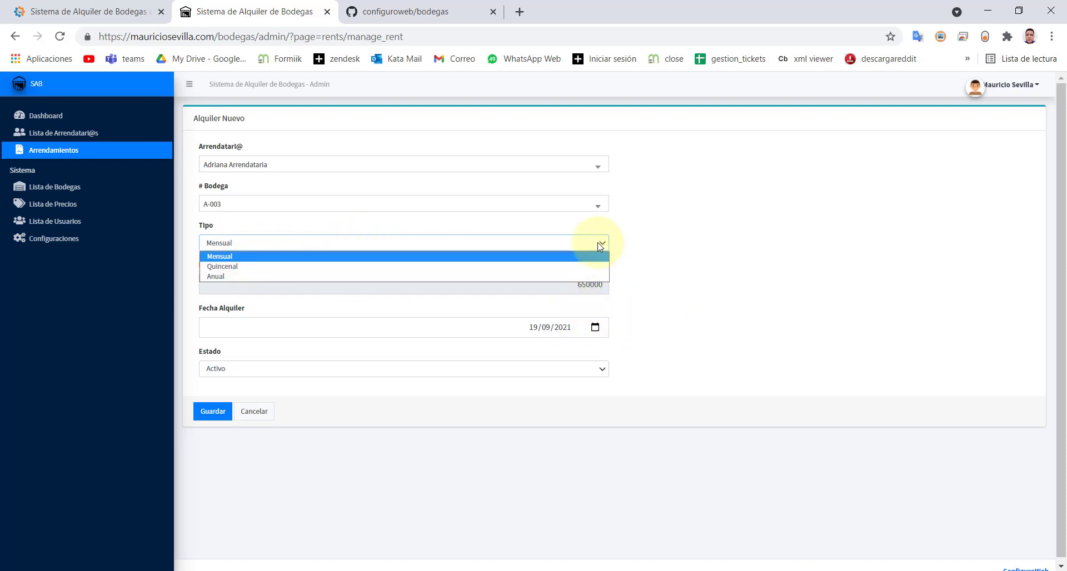
click(214, 276)
drag(571, 288, 596, 286)
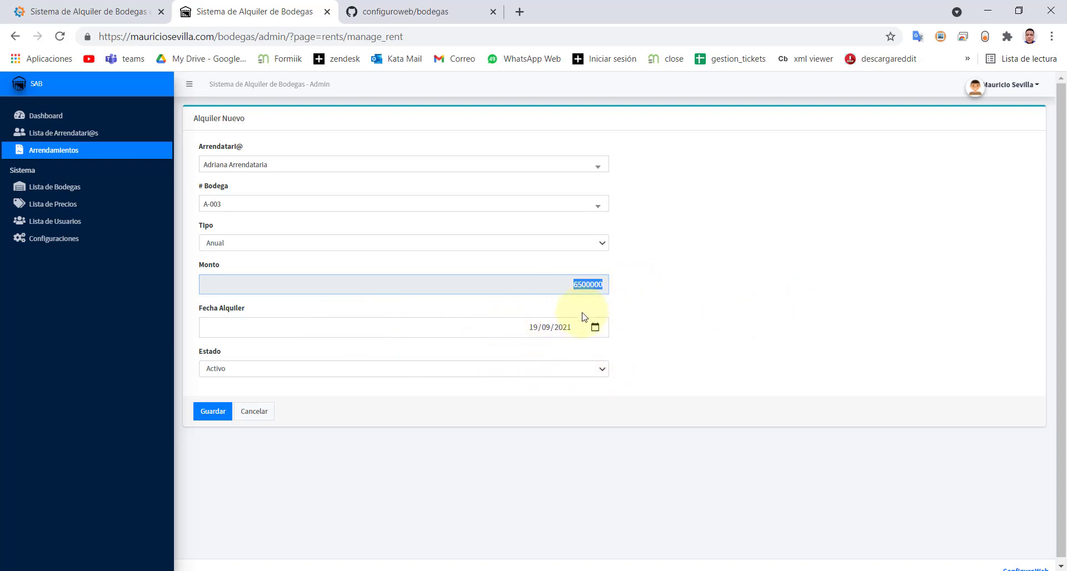
- Keep the rental status Activo and save it
click(309, 373)
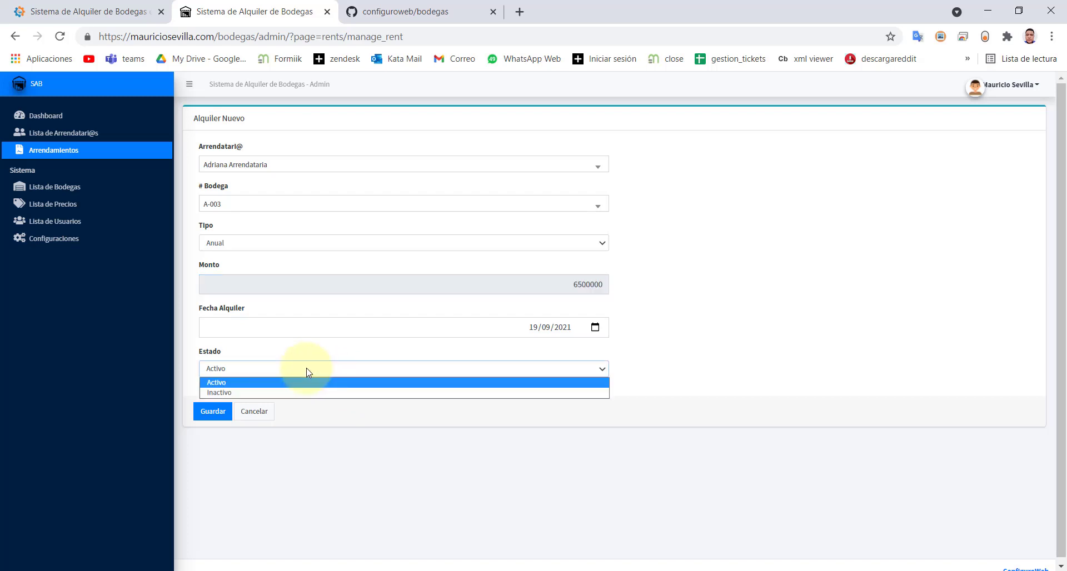
click(267, 382)
click(210, 412)
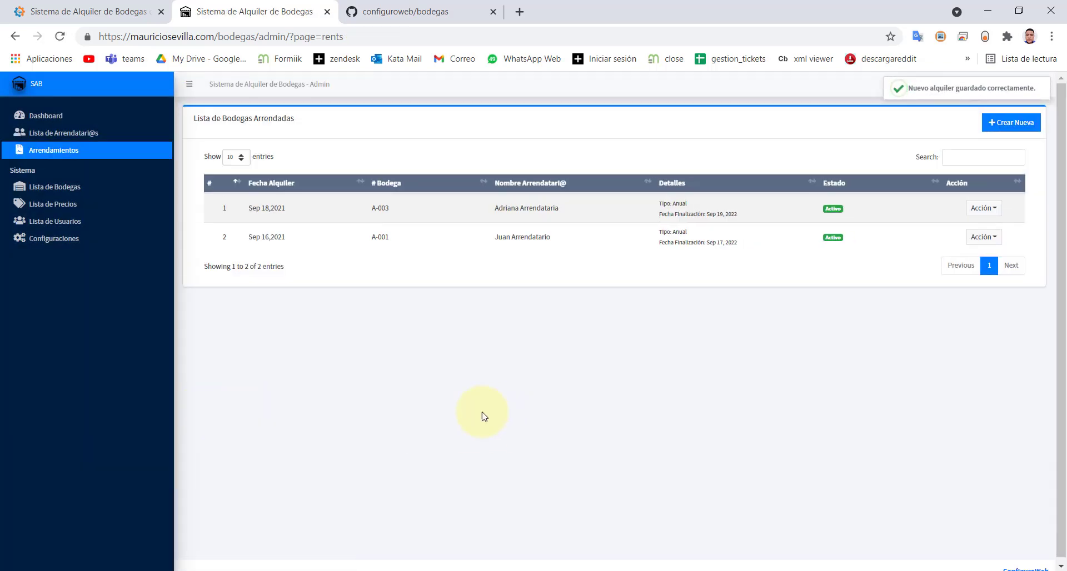
click(40, 152)
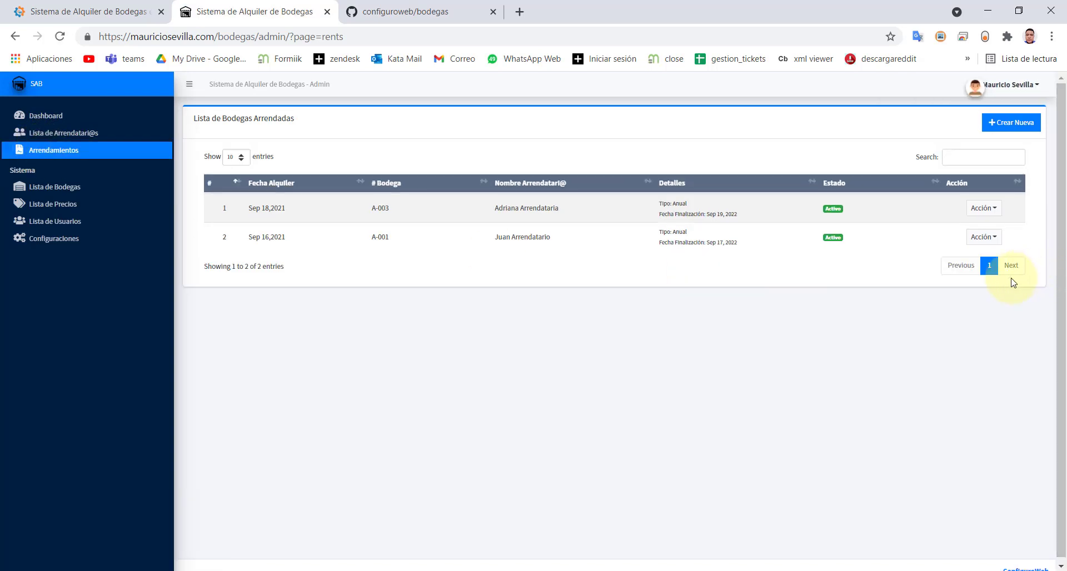
drag(495, 208, 594, 209)
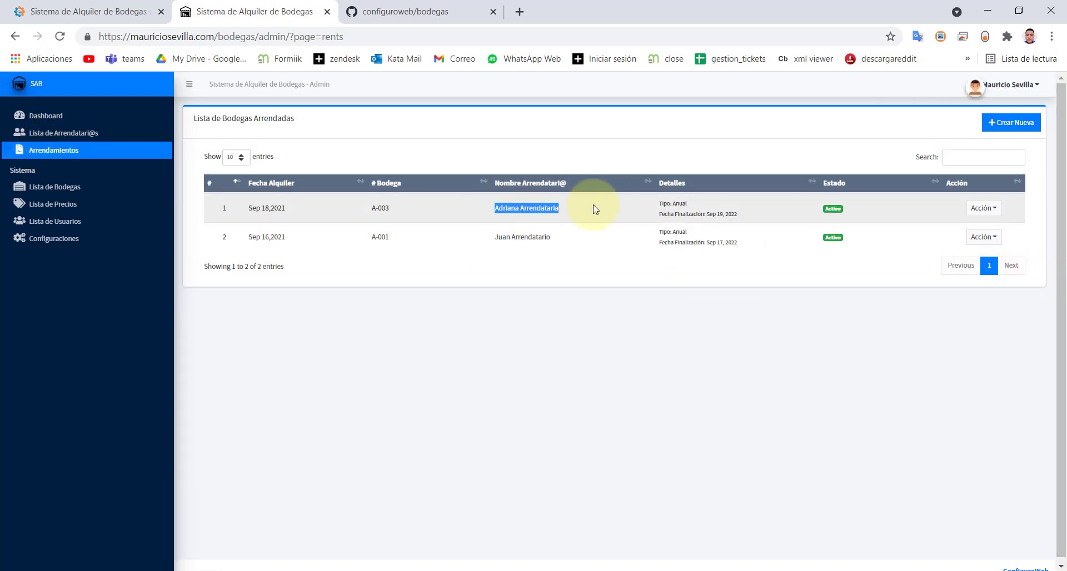
drag(663, 204, 763, 223)
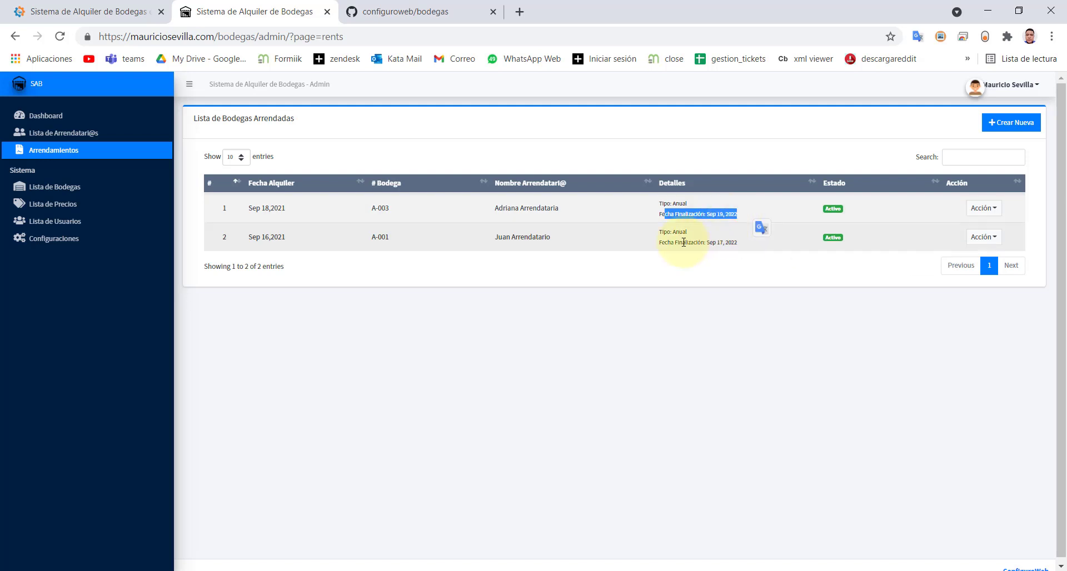
drag(688, 243, 726, 240)
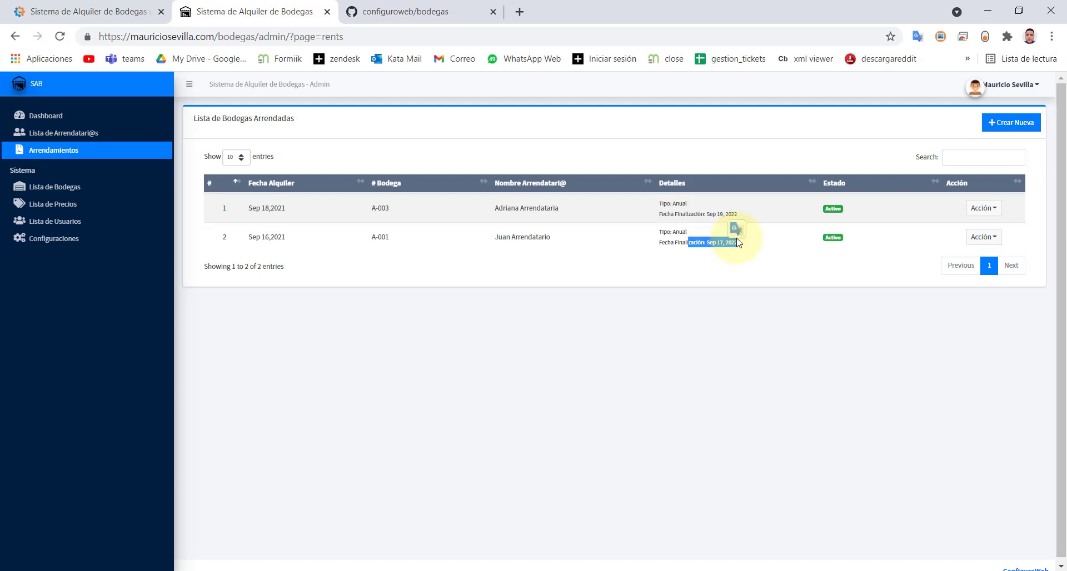
click(984, 208)
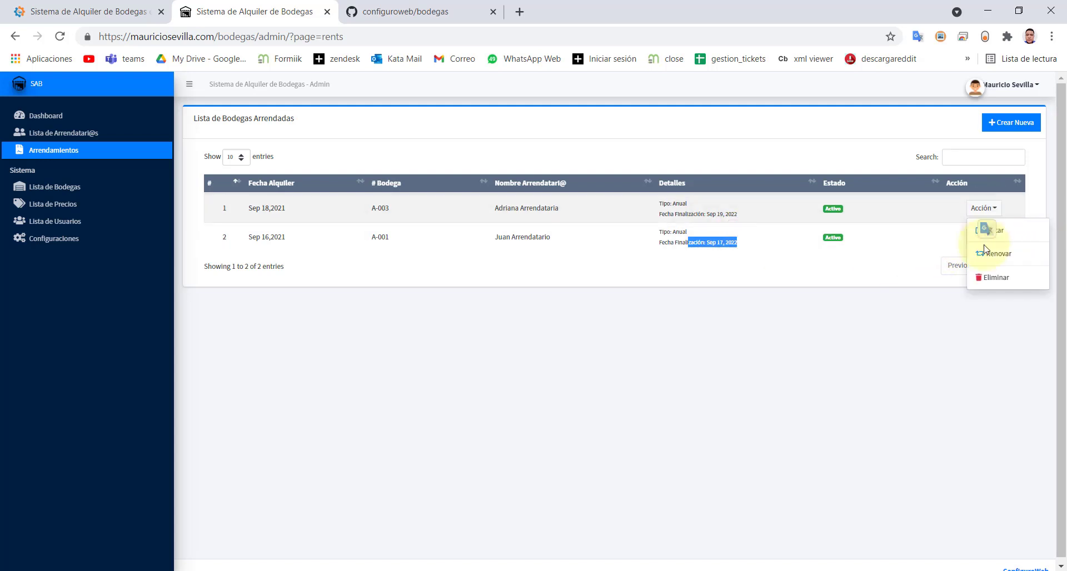
click(841, 424)
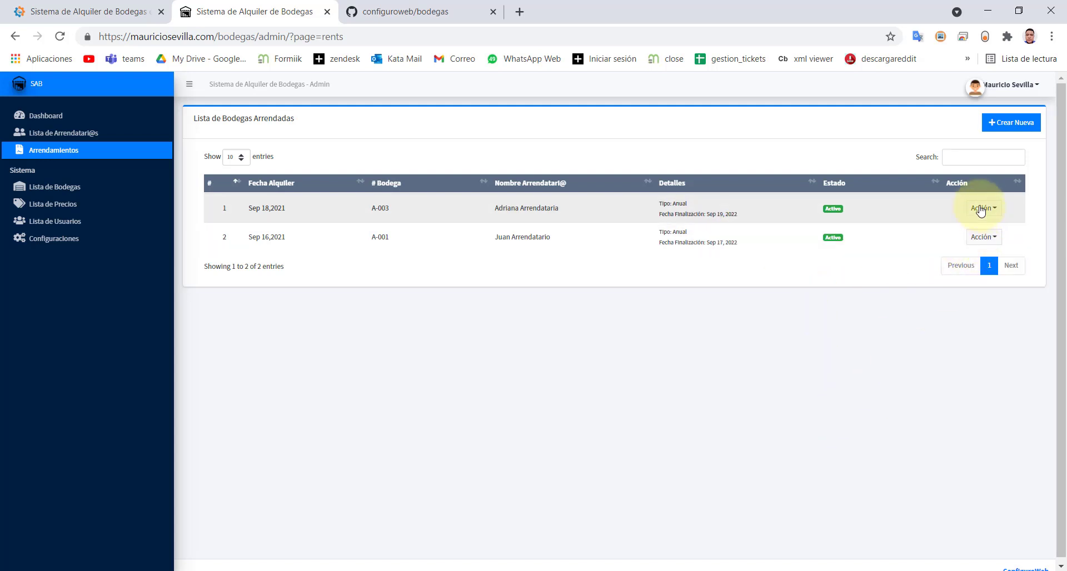
click(981, 239)
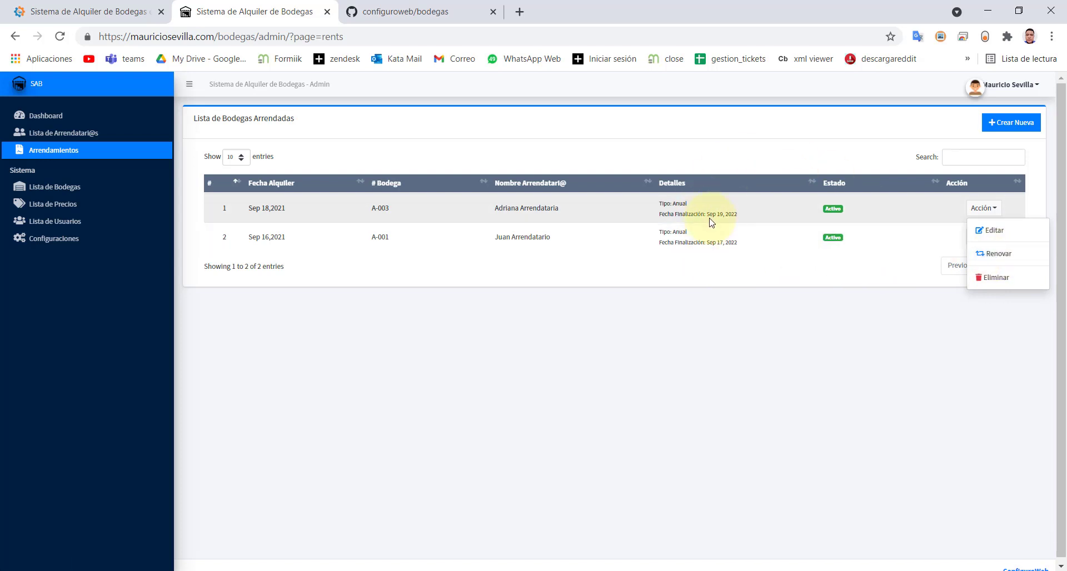
drag(706, 214, 752, 216)
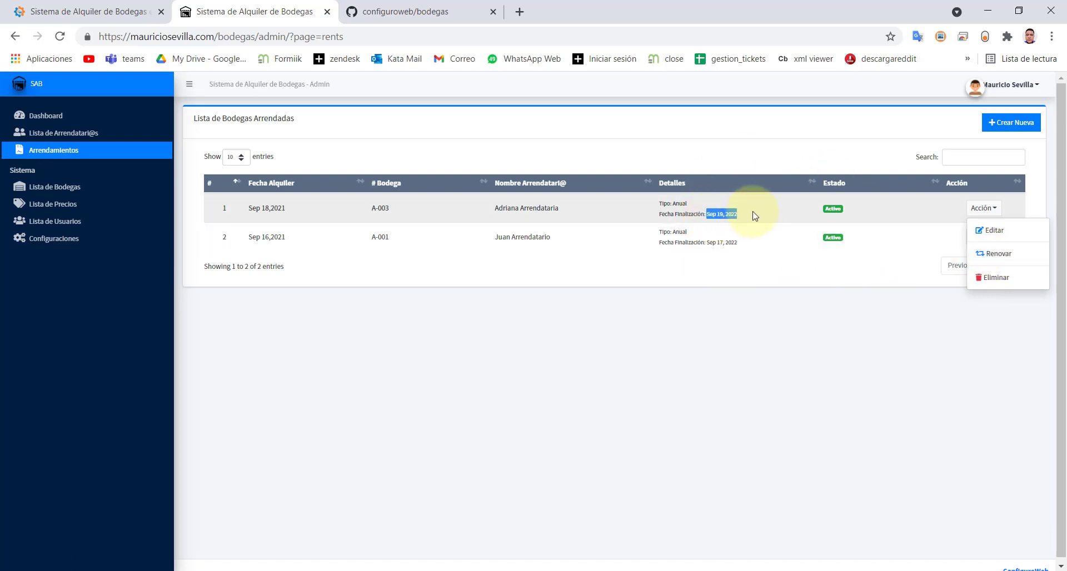
drag(753, 212, 754, 212)
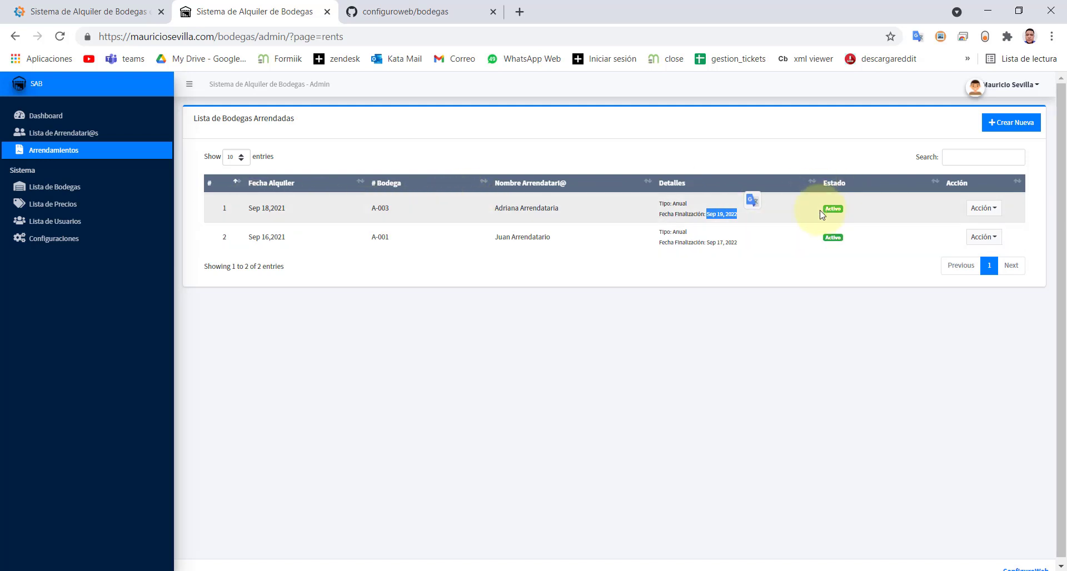
click(849, 215)
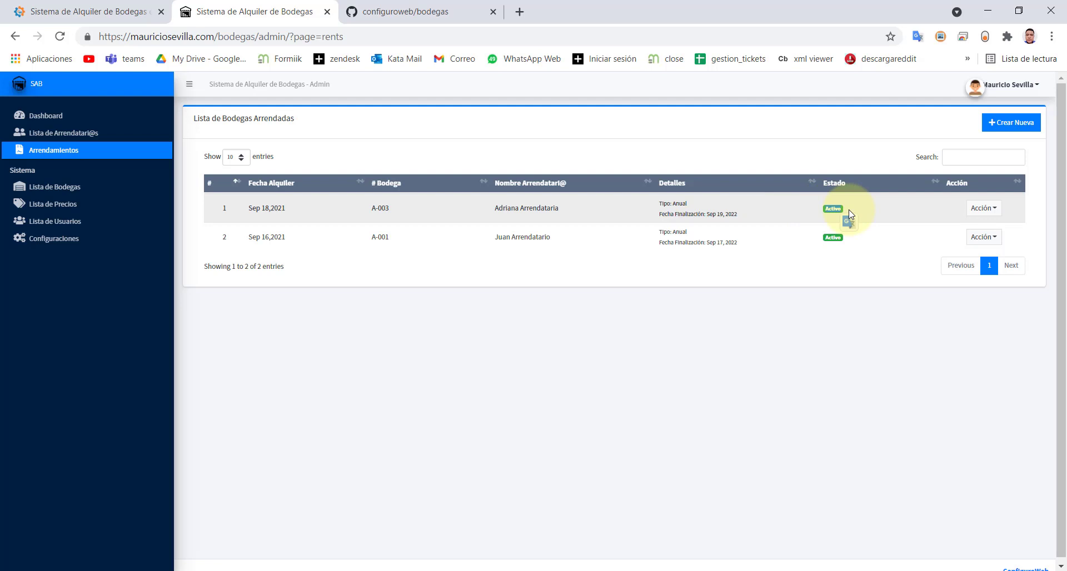
drag(748, 219, 652, 196)
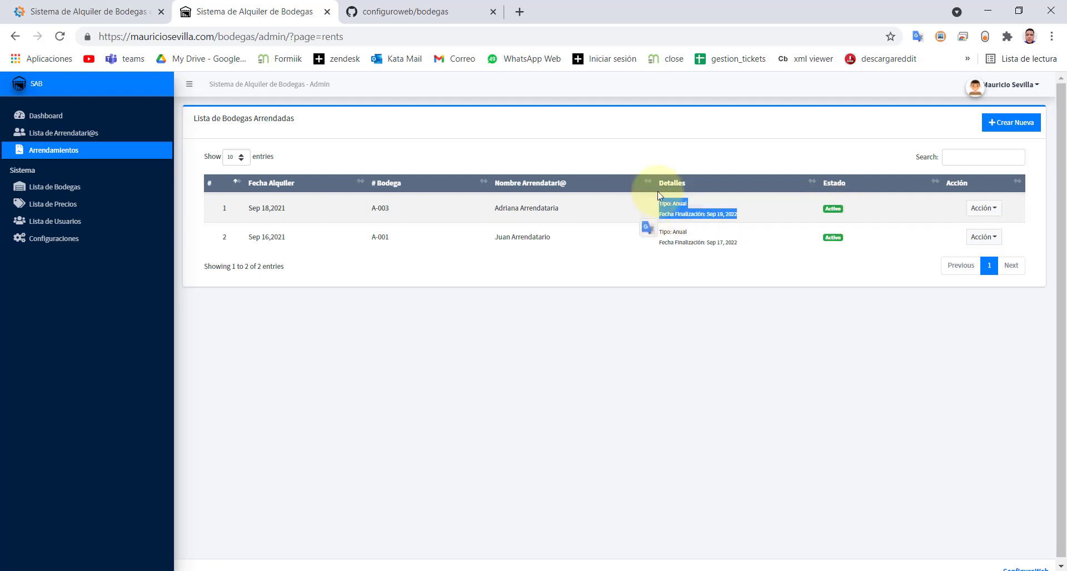
- Compare A-001 and A-003 in the warehouse list, then view A-003 in the rentals list
click(44, 192)
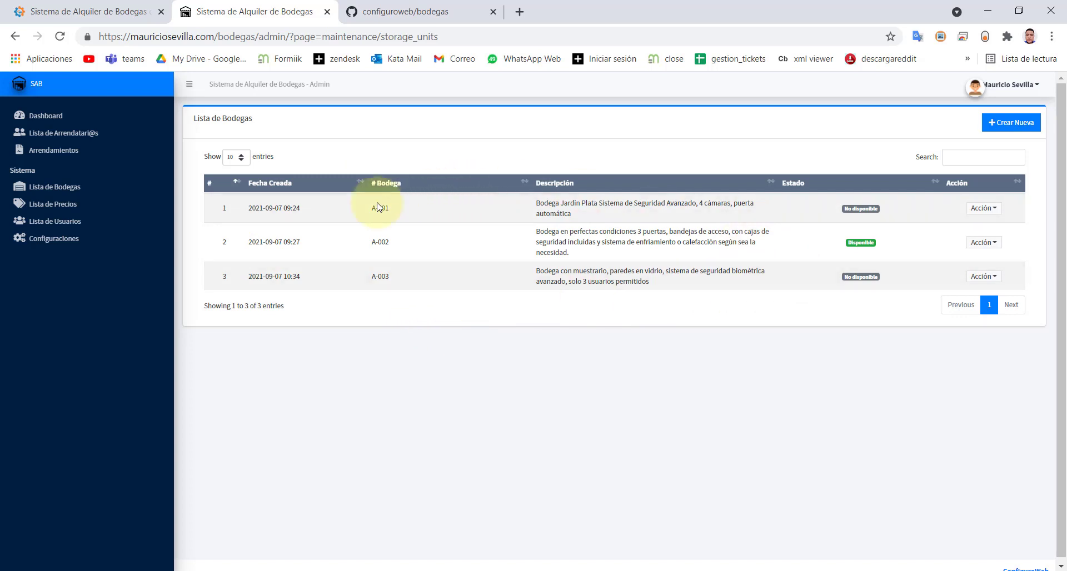
drag(390, 209, 371, 209)
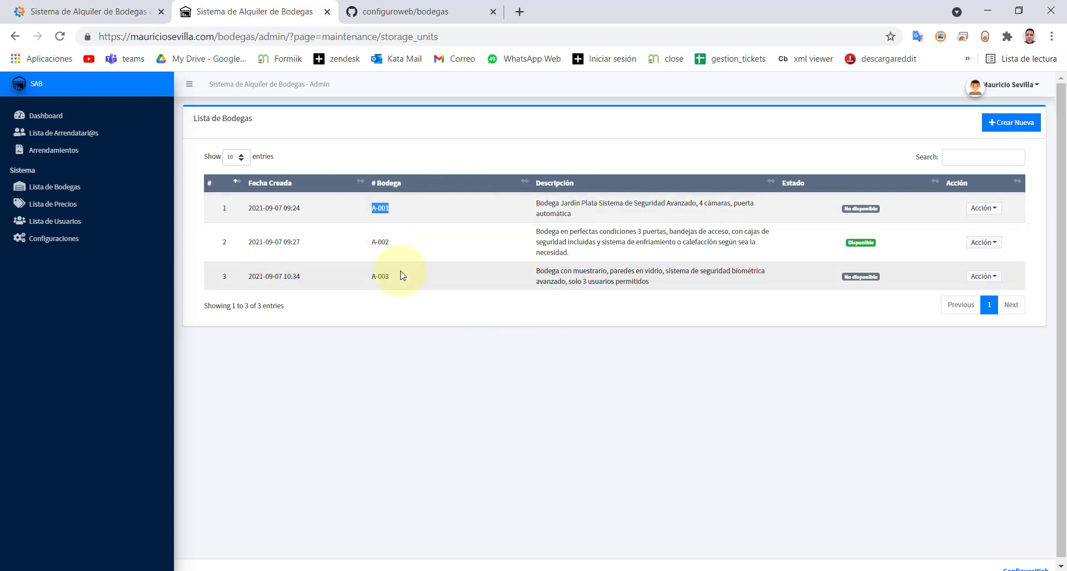
drag(391, 278, 359, 281)
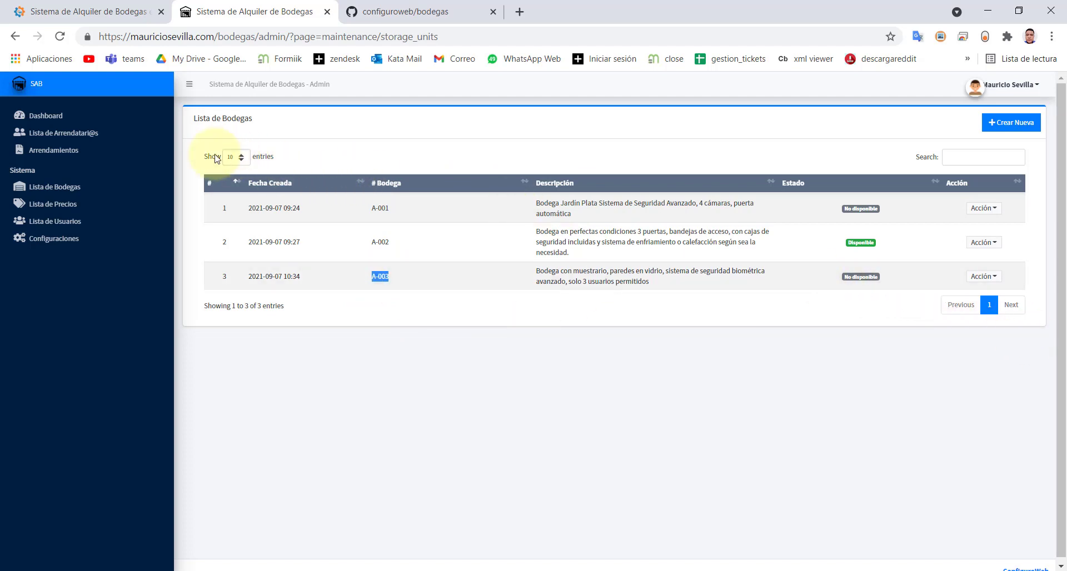
click(53, 150)
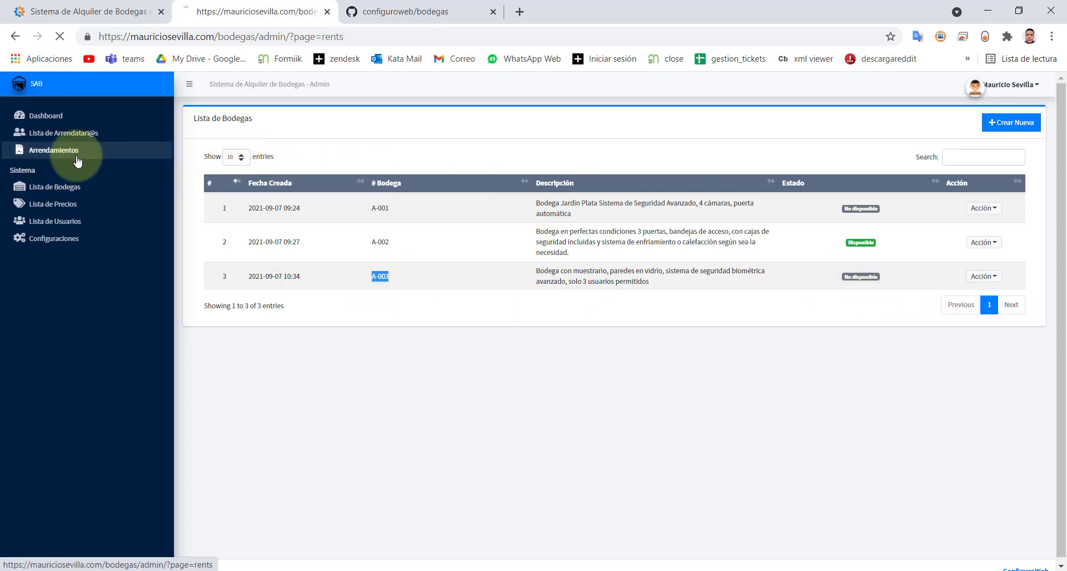
drag(393, 215, 357, 219)
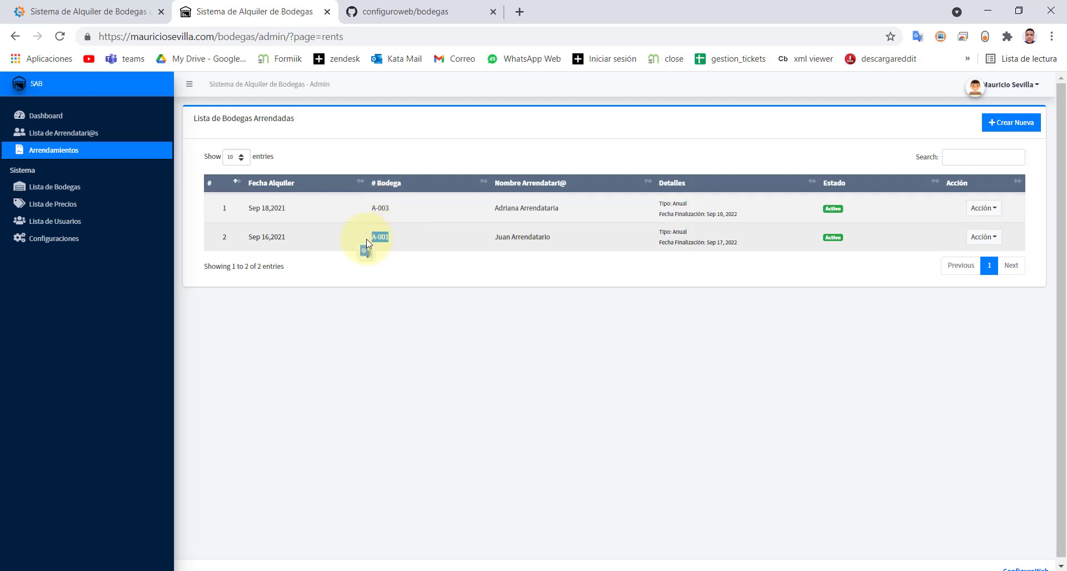
- Review A-001's description in the warehouse list and both rentals' tenant names
click(45, 187)
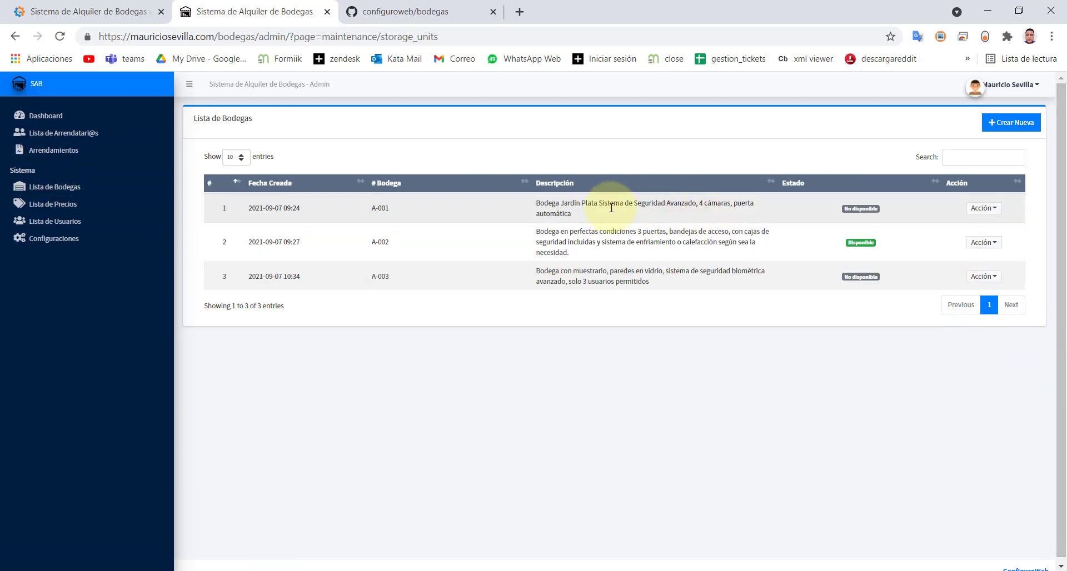
drag(559, 203, 661, 202)
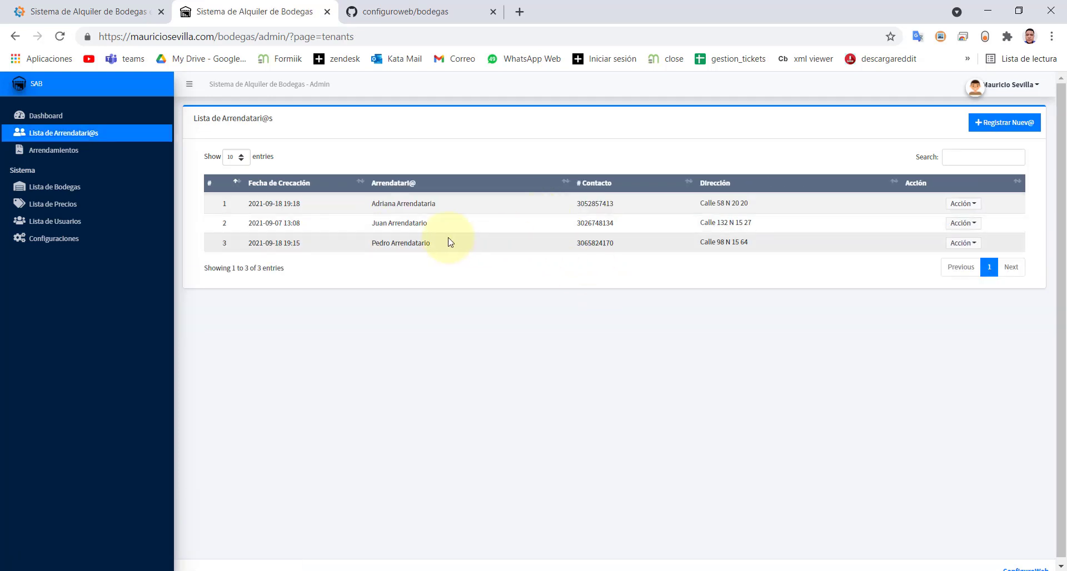
click(45, 152)
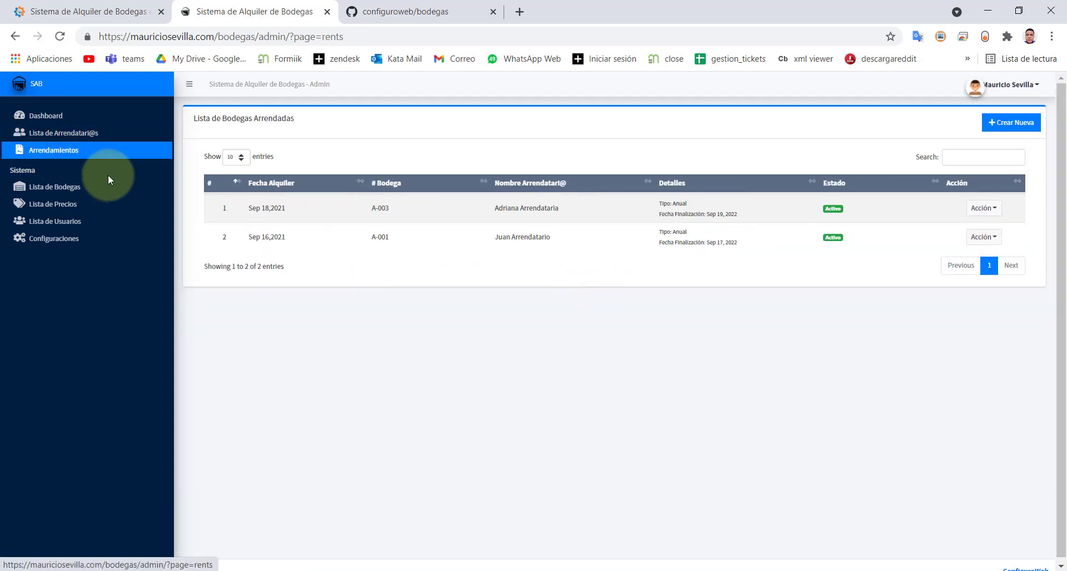
triple_click(500, 210)
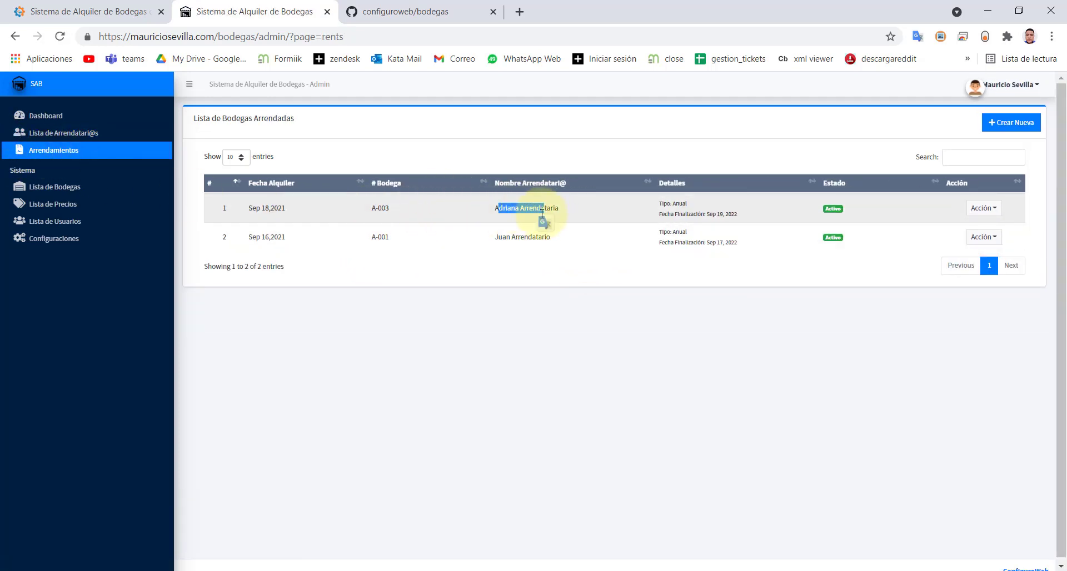
drag(502, 238, 541, 238)
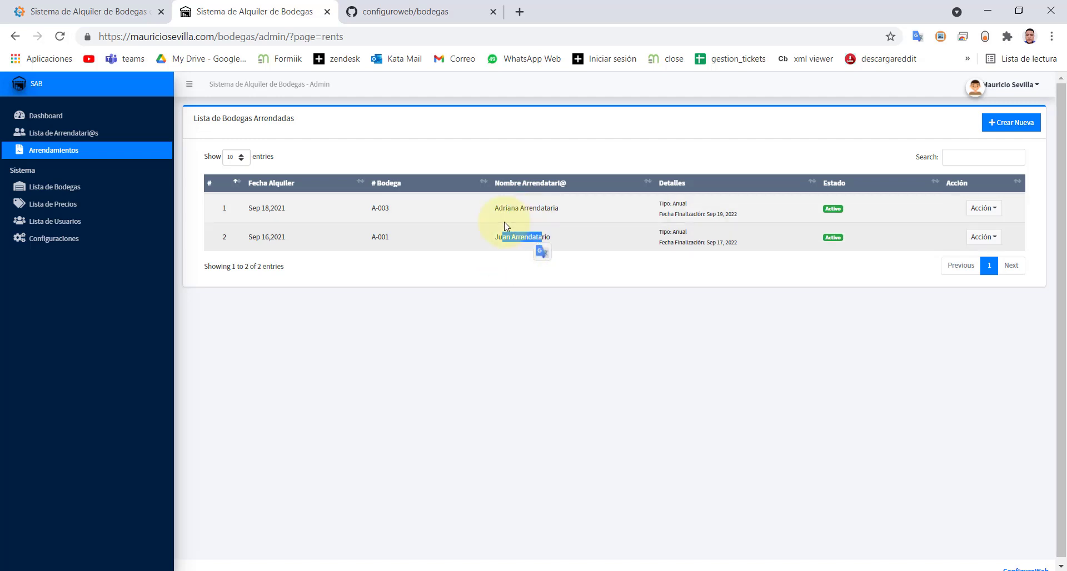
- Check the tenants list, then finish on Lista de Bodegas
click(64, 132)
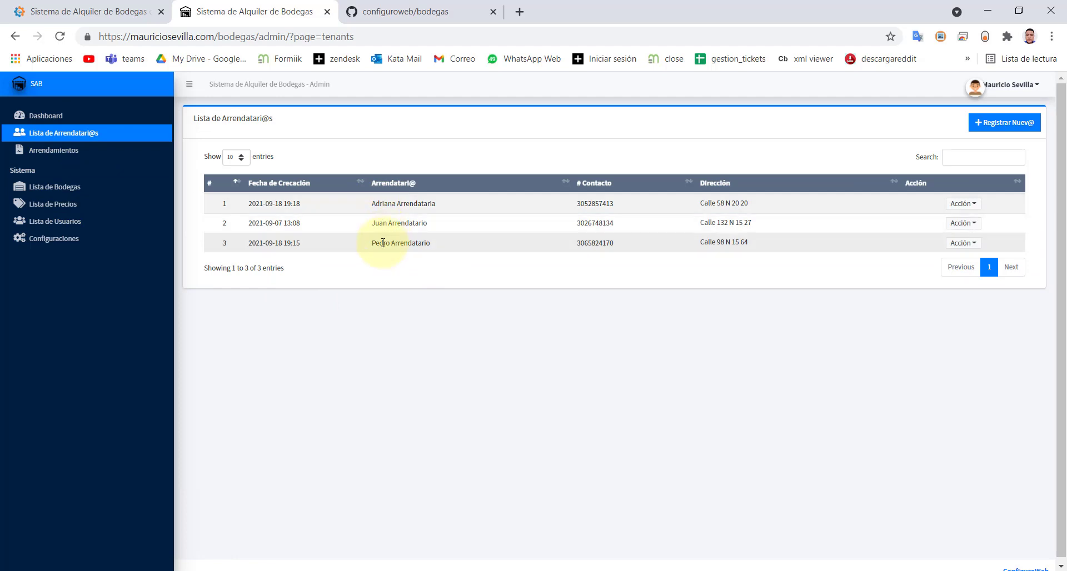
drag(374, 244, 445, 253)
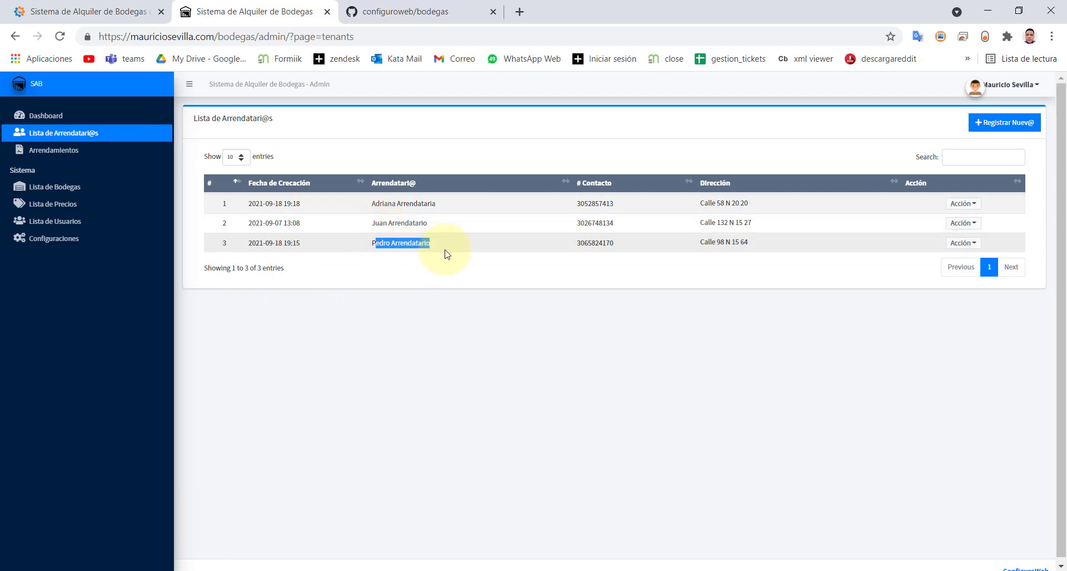
click(53, 150)
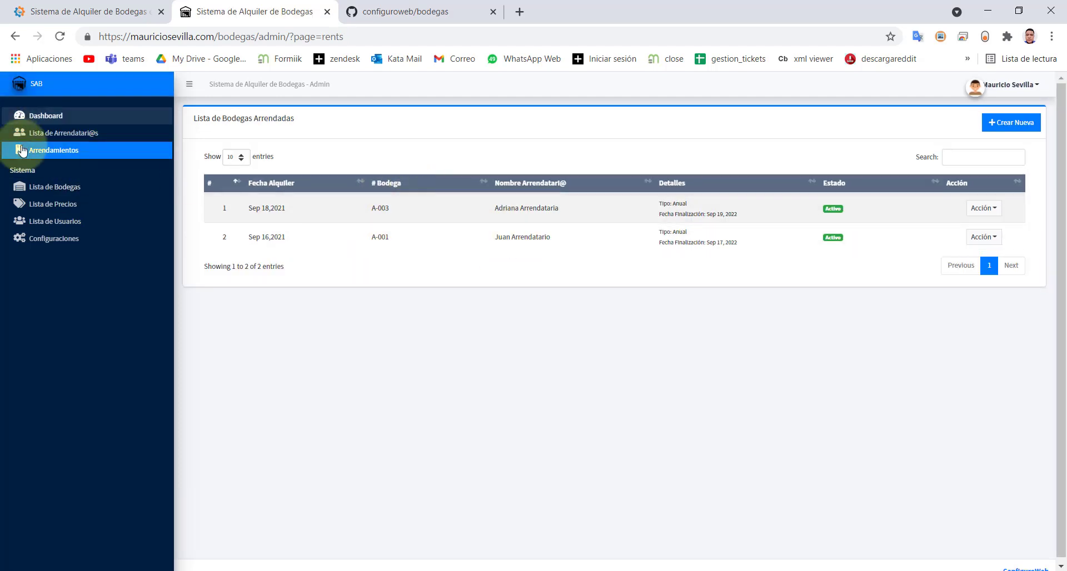
click(35, 189)
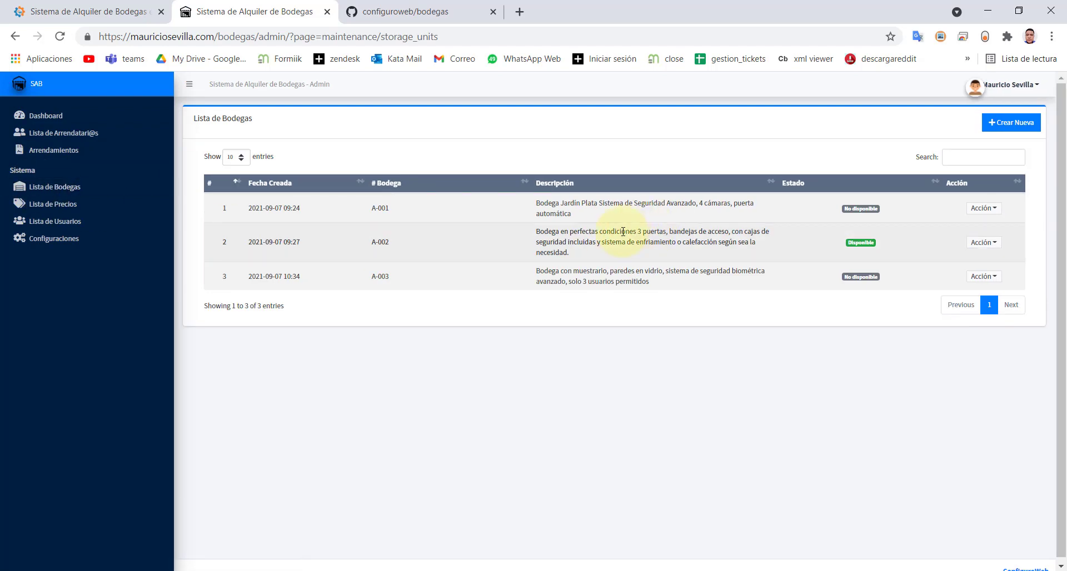
click(990, 253)
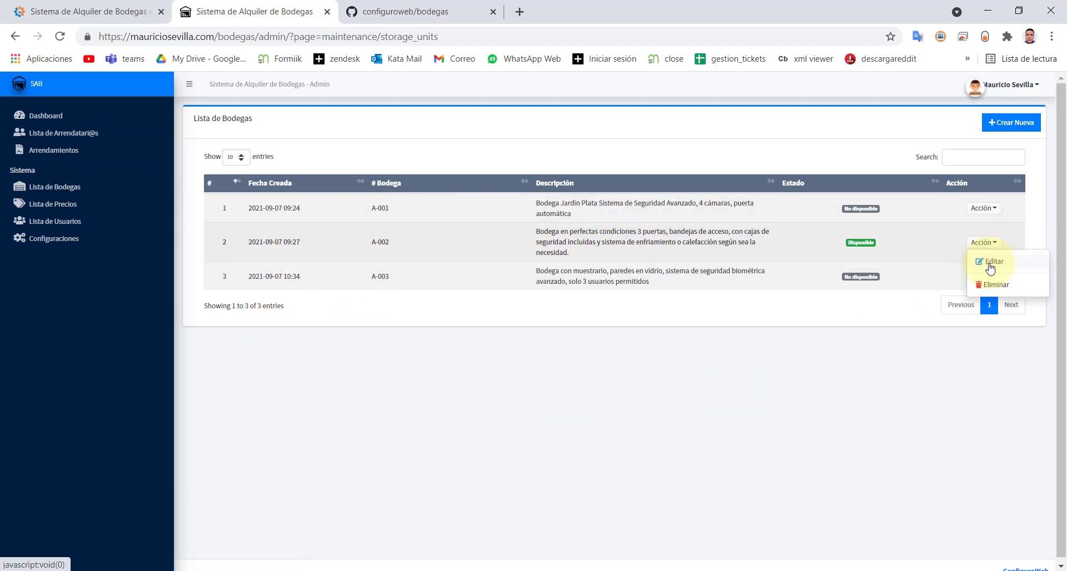
click(981, 209)
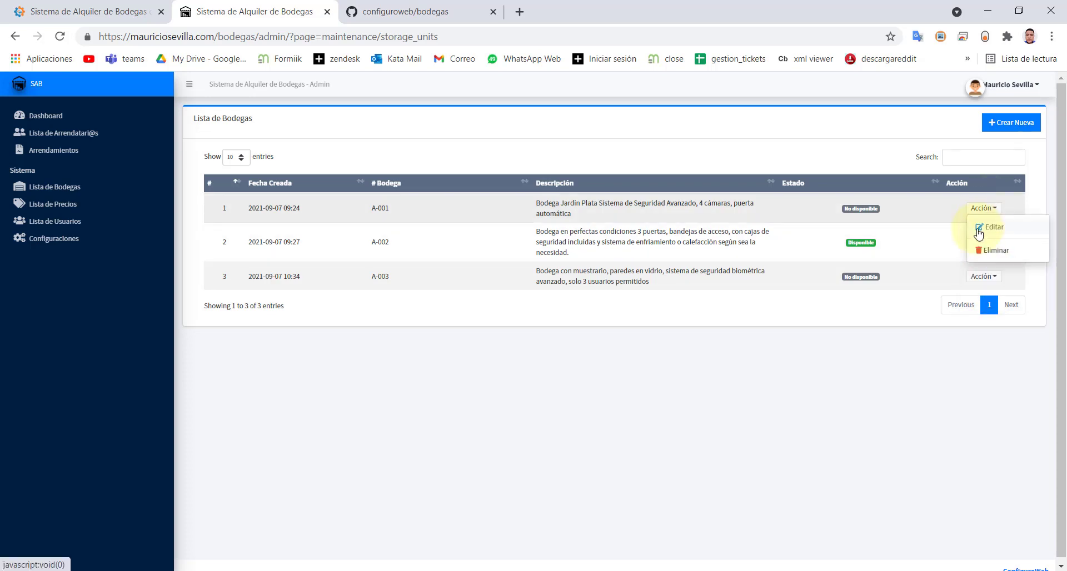
click(979, 235)
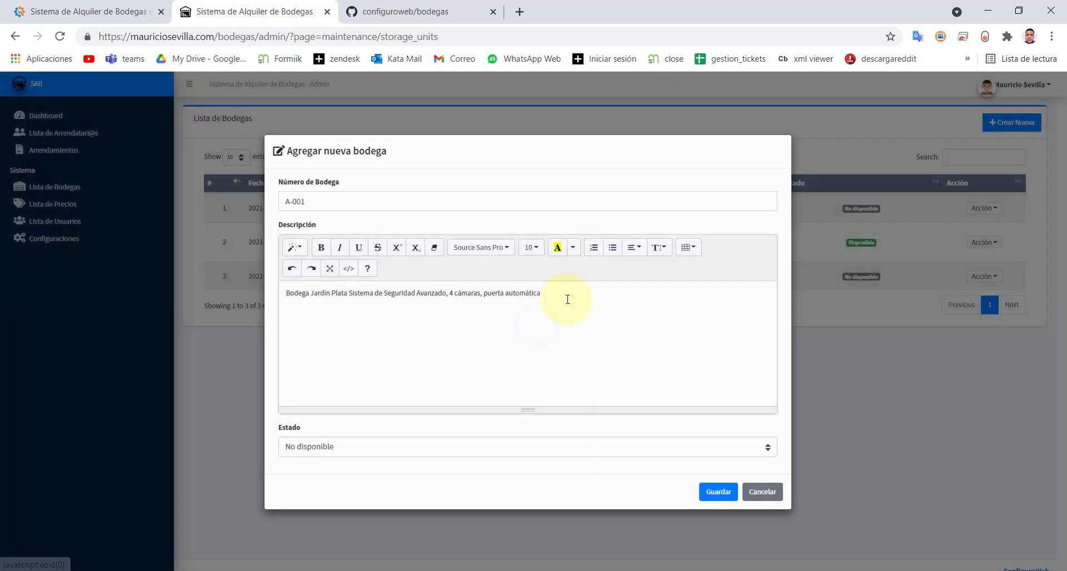
click(412, 456)
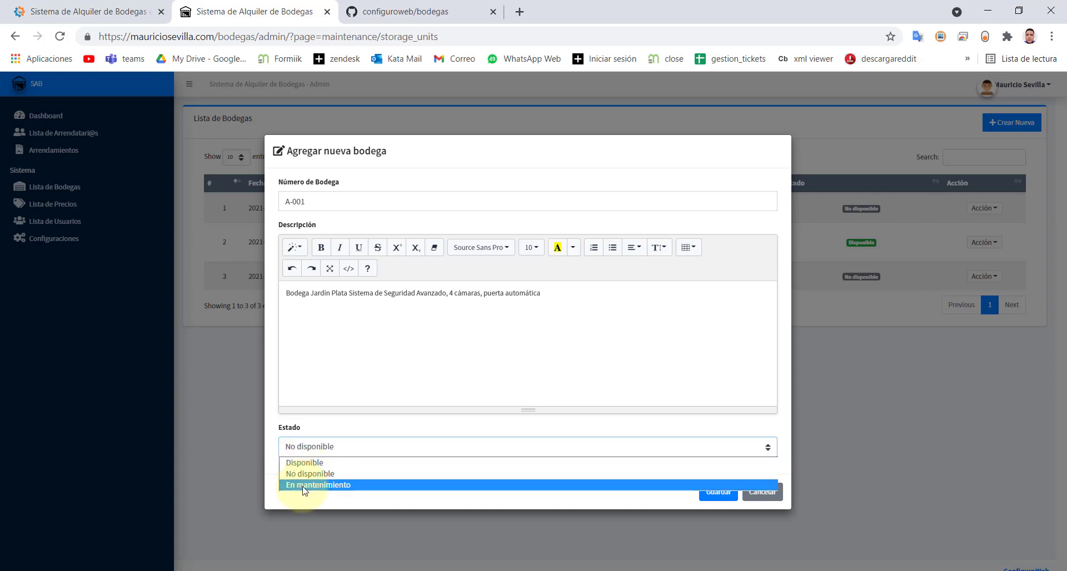
click(762, 497)
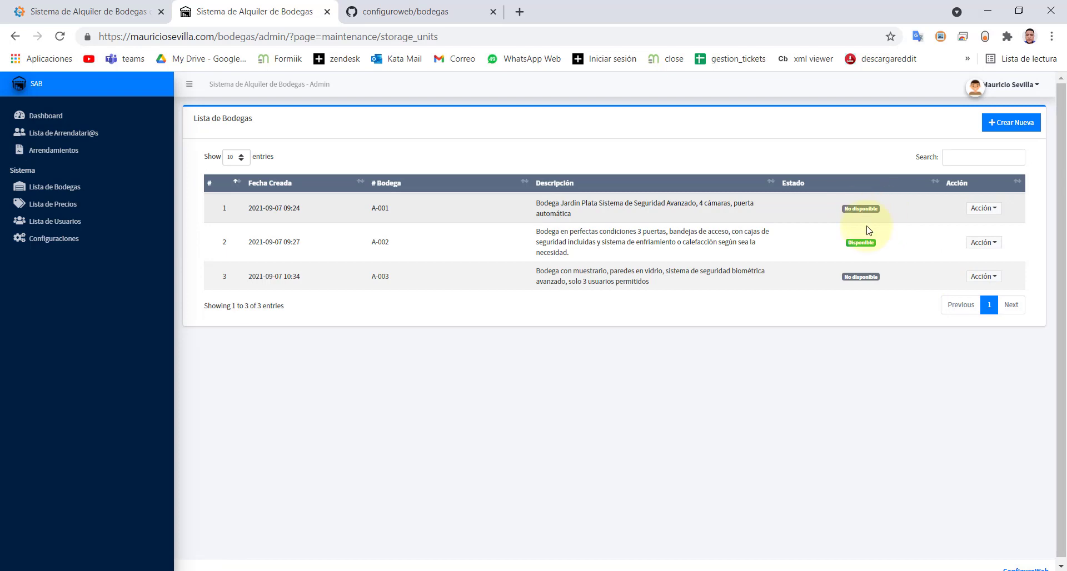
- Set storage unit A-002's Estado to En mantenimiento and save
click(984, 243)
click(988, 262)
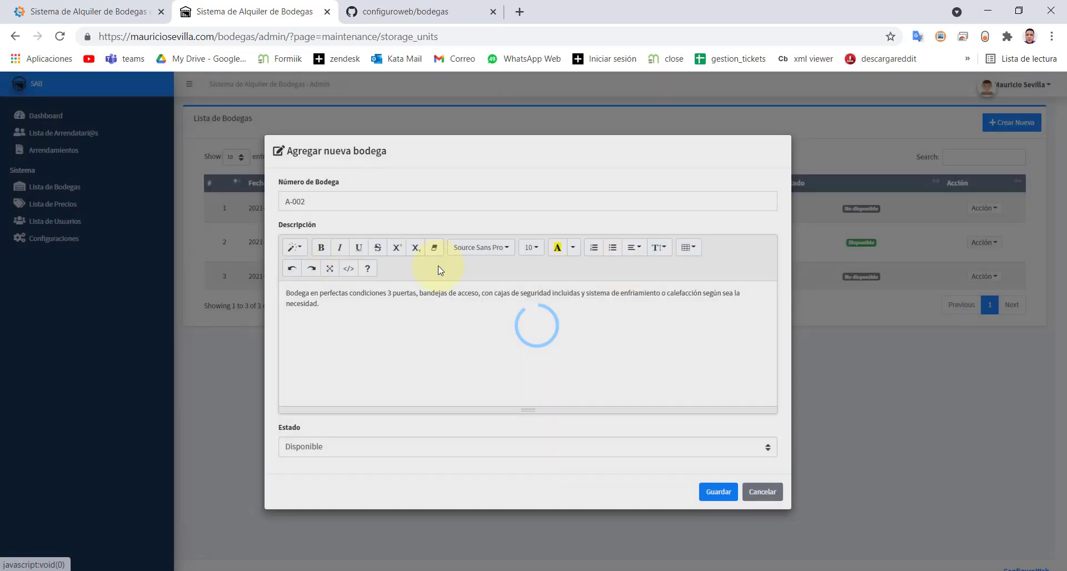
click(373, 447)
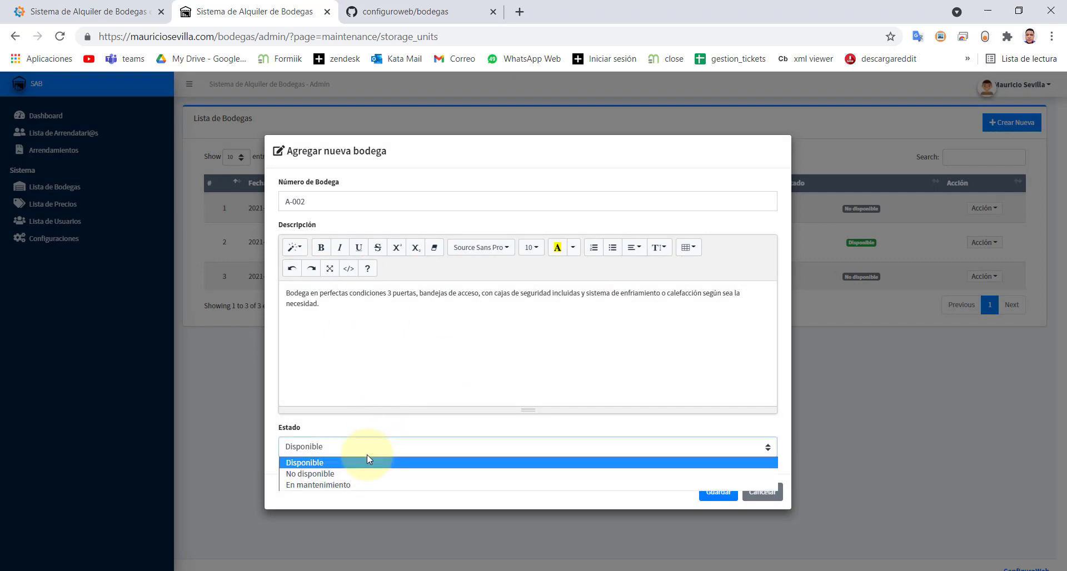
click(355, 485)
click(718, 493)
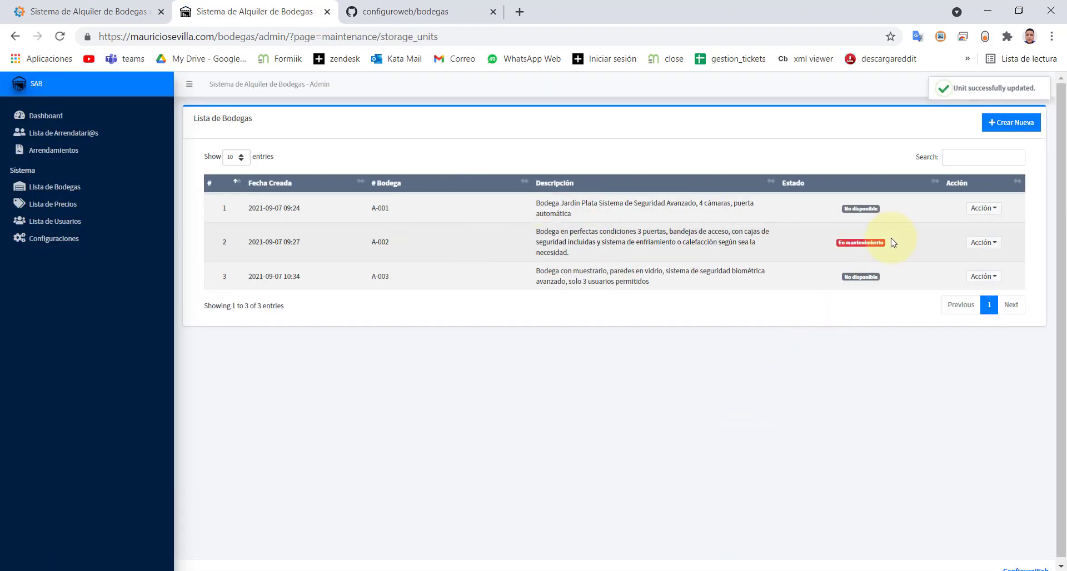
drag(834, 248, 881, 246)
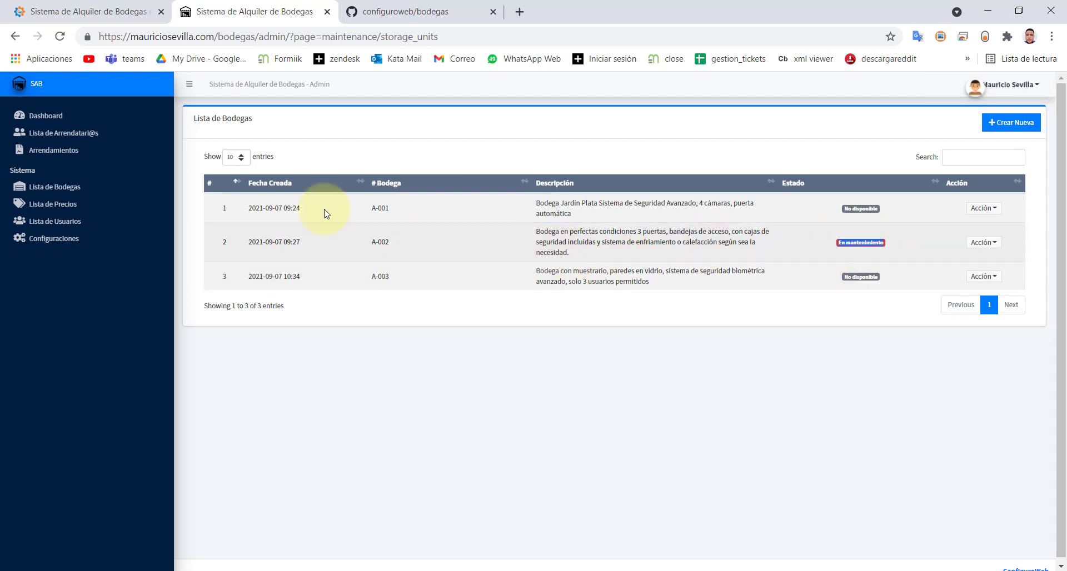
- Confirm the dashboard shows 1 unit in maintenance, then open Arrendamientos
click(47, 114)
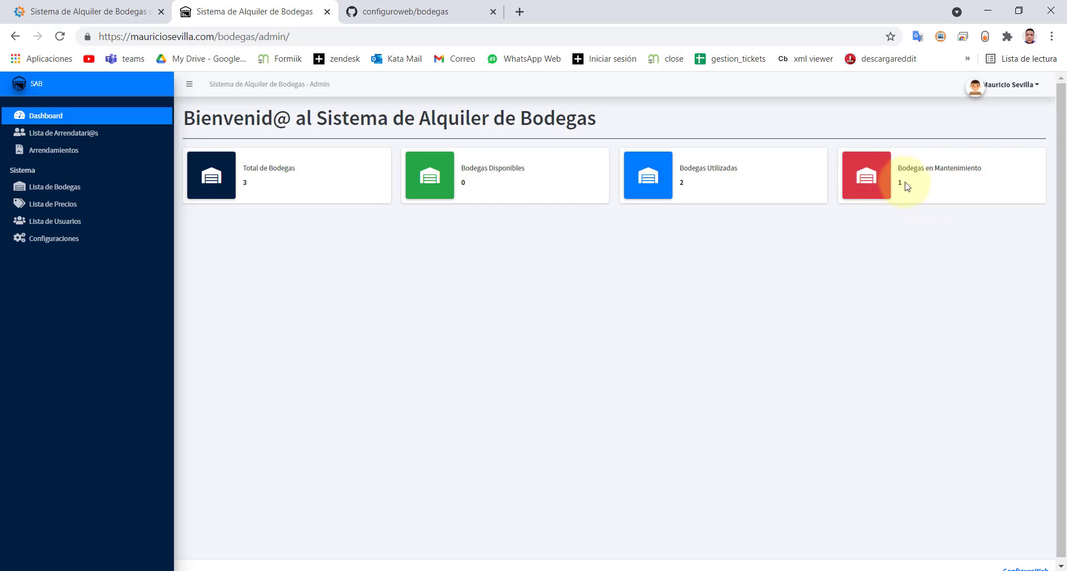
drag(907, 187, 893, 189)
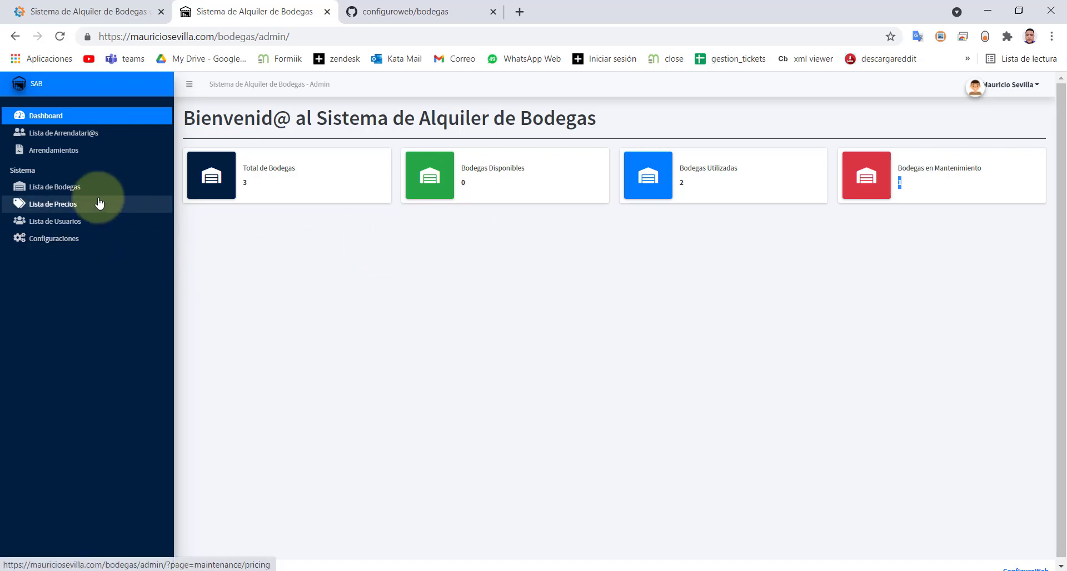
click(48, 162)
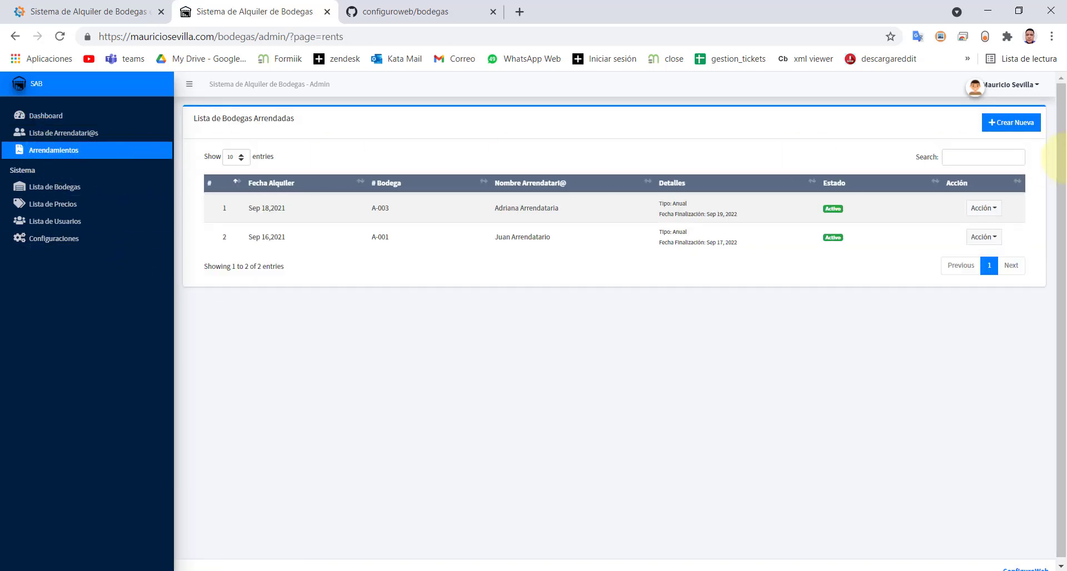
- Confirm a new rental's # Bodega list is empty, then return to Lista de Bodegas
click(1021, 122)
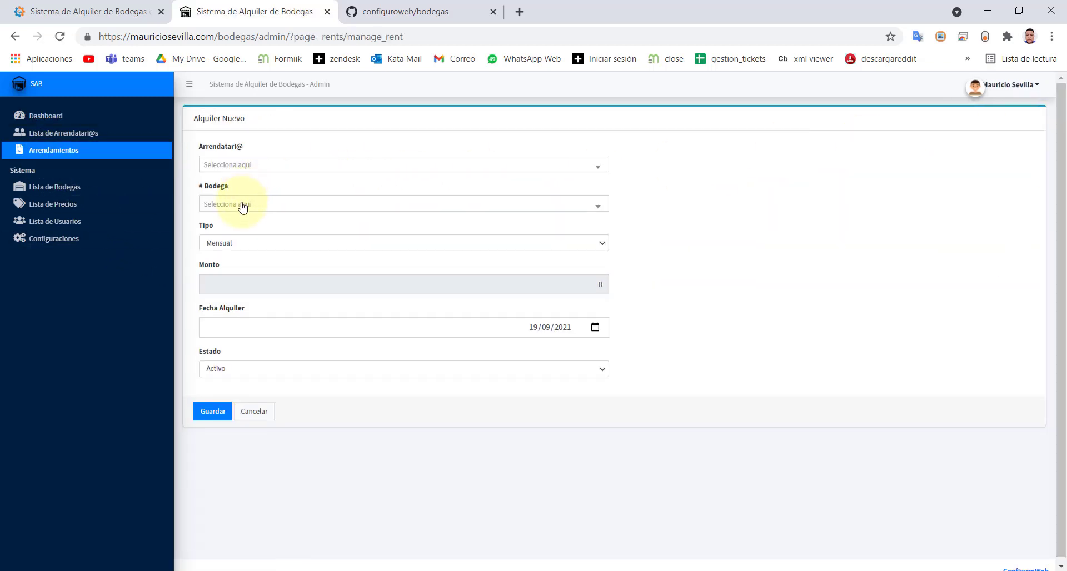
click(241, 207)
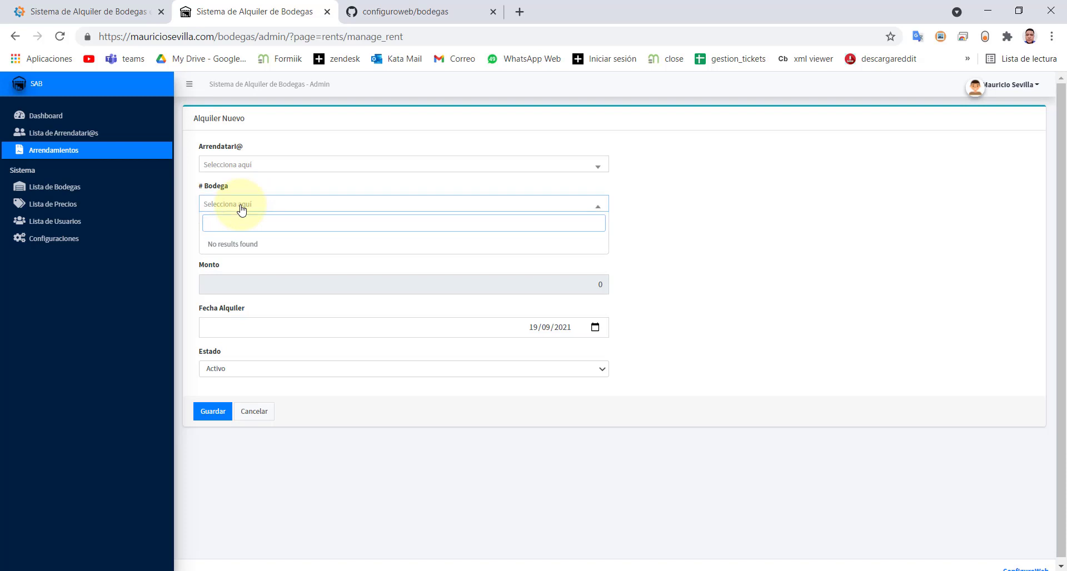
click(241, 207)
click(241, 206)
click(241, 208)
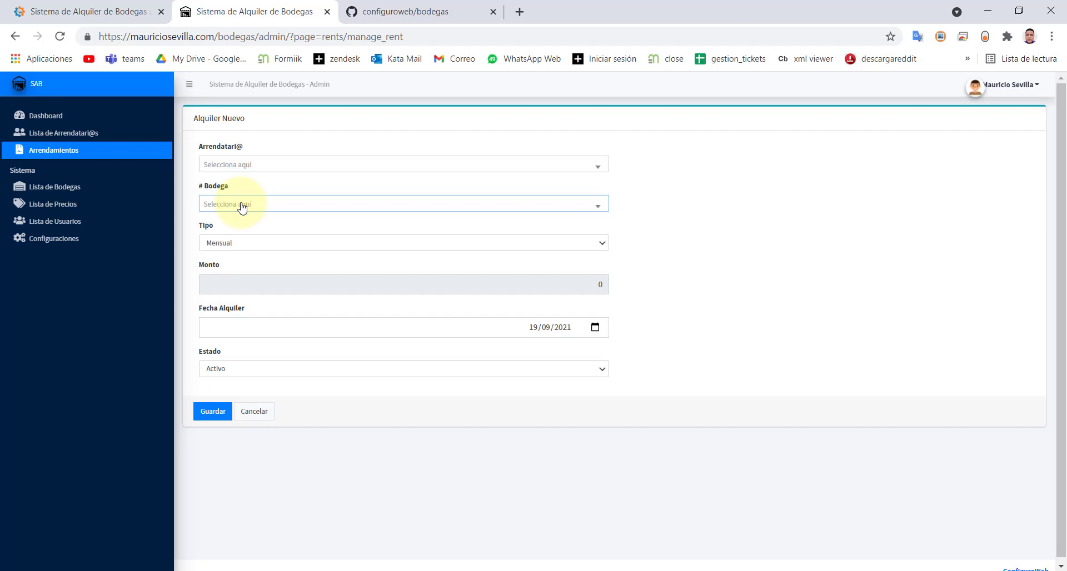
click(25, 189)
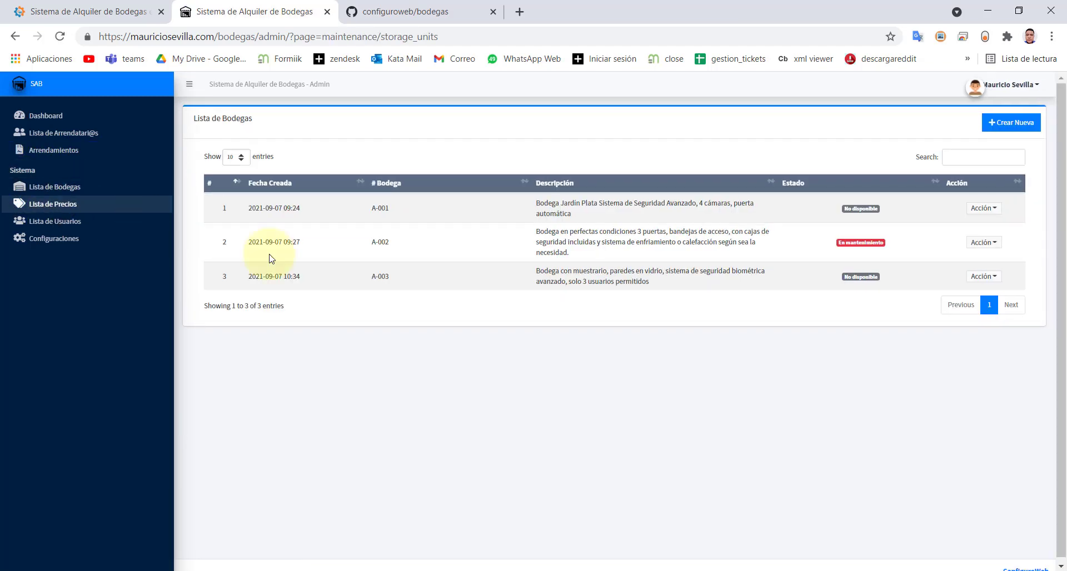
- Edit A-002's Estado to Disponible and save
click(977, 248)
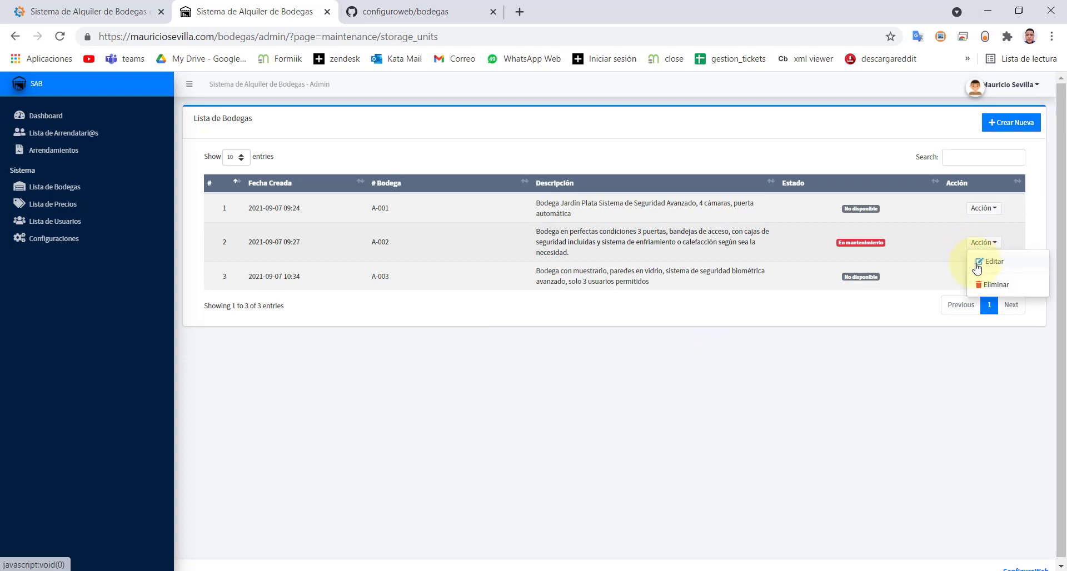
click(976, 263)
click(346, 447)
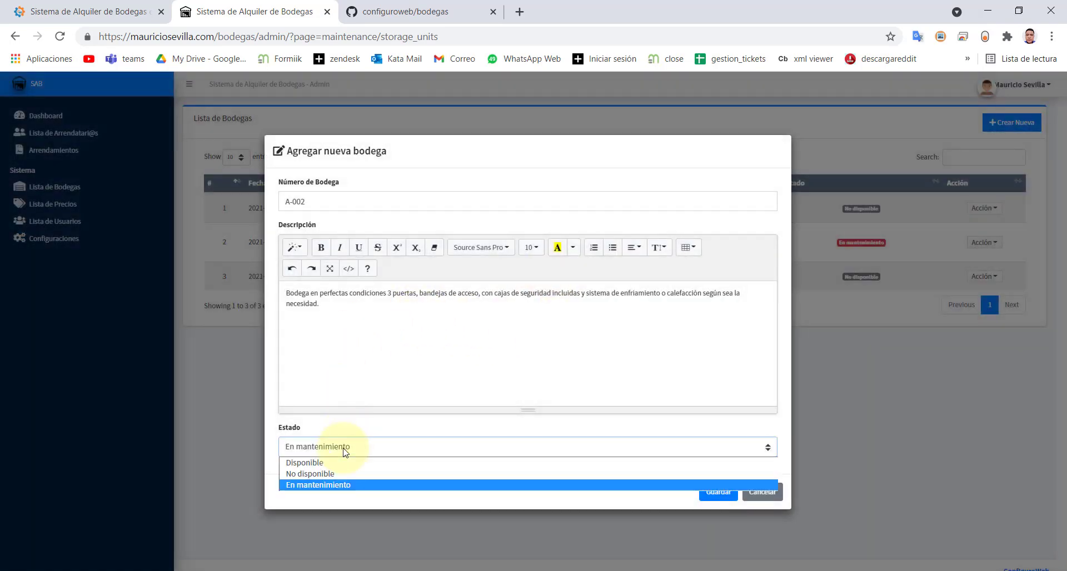
click(336, 461)
click(729, 501)
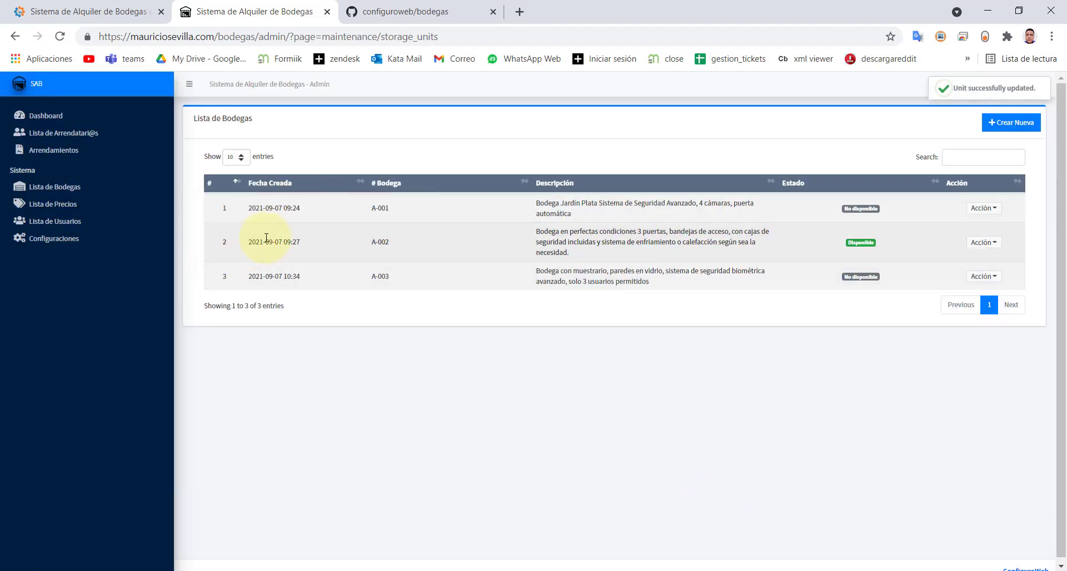
- Save new unit B-001: 'Bodega en perfecto estado, con los mayores estándares de seguridad y calidad'
click(1007, 123)
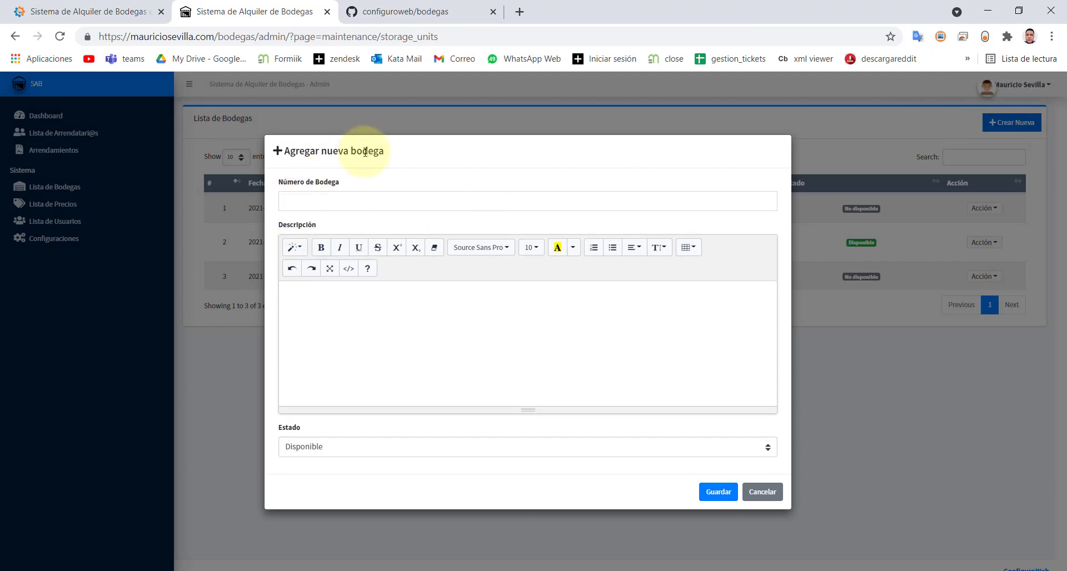
click(763, 492)
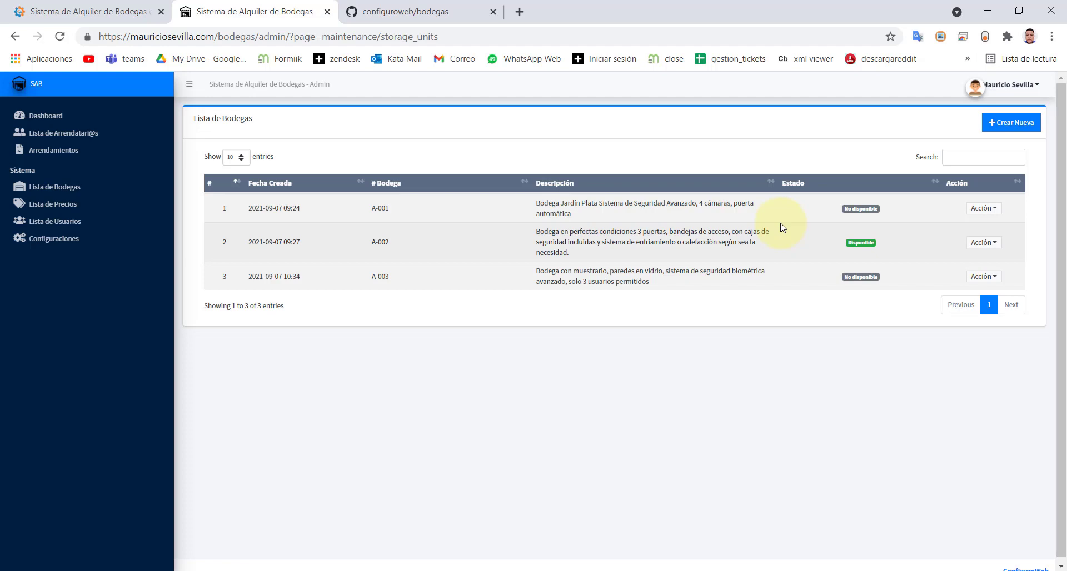
click(994, 131)
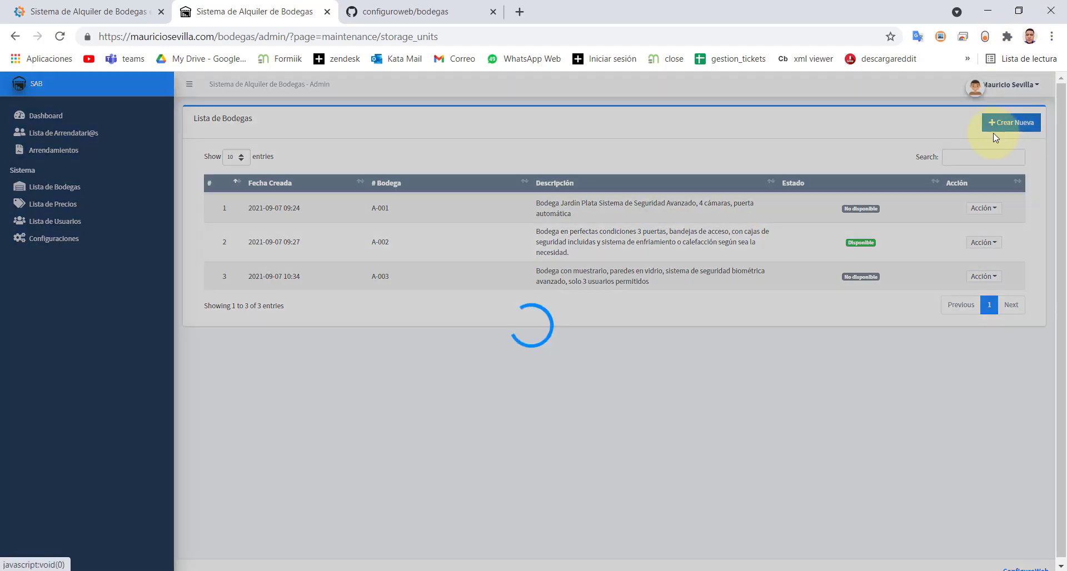
click(300, 206)
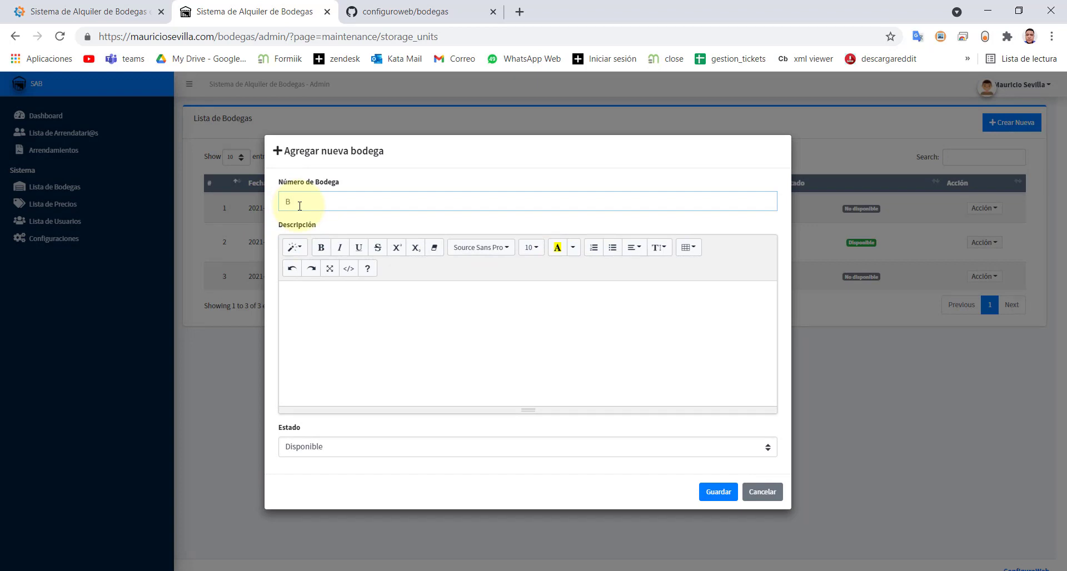
text(B-001)
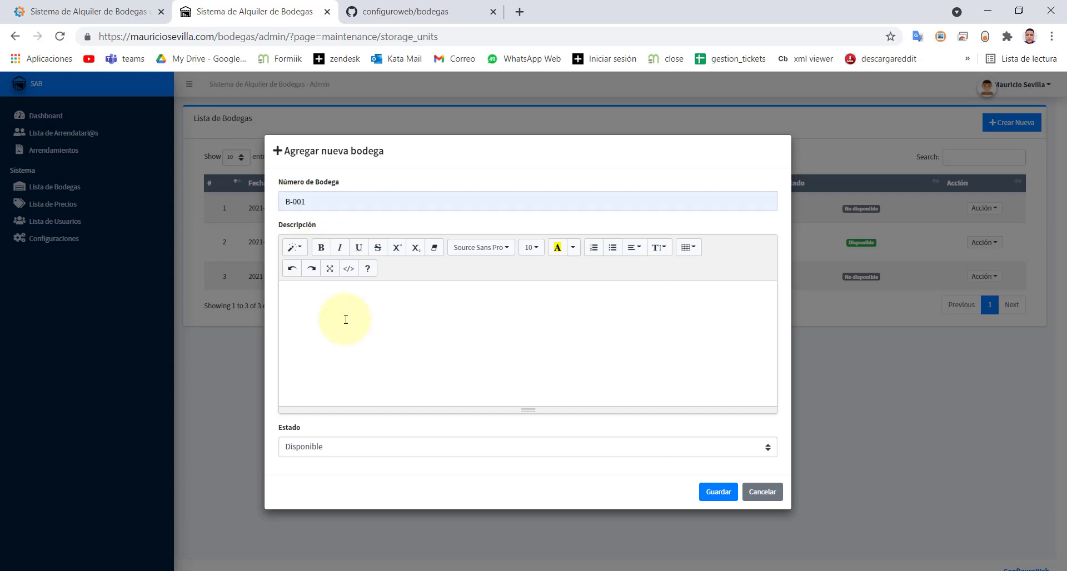
click(345, 317)
text(Bodega en perfecto estado, con los mayores estándares de seguridad y calidad)
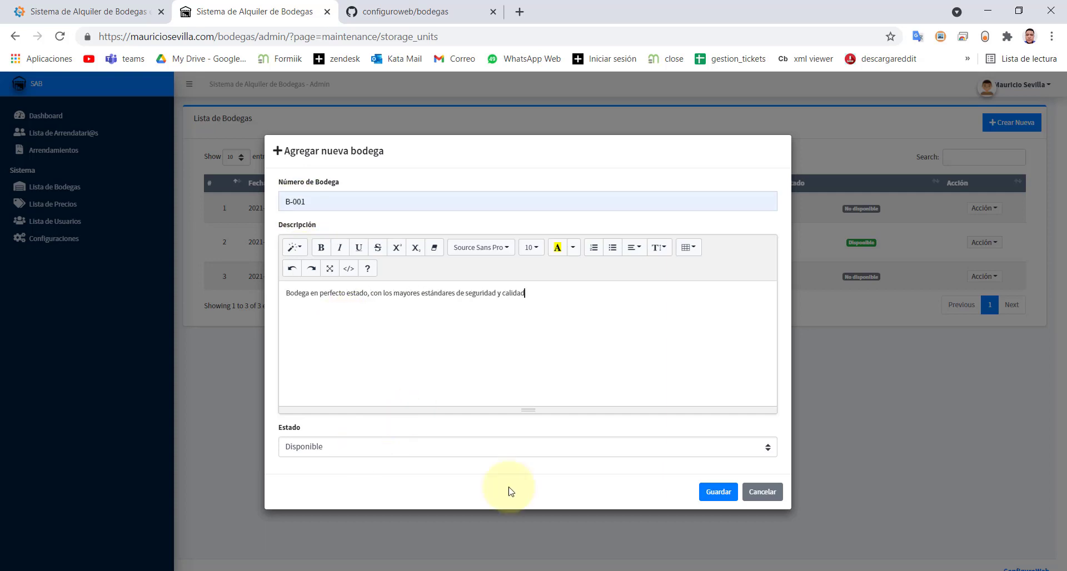
click(717, 492)
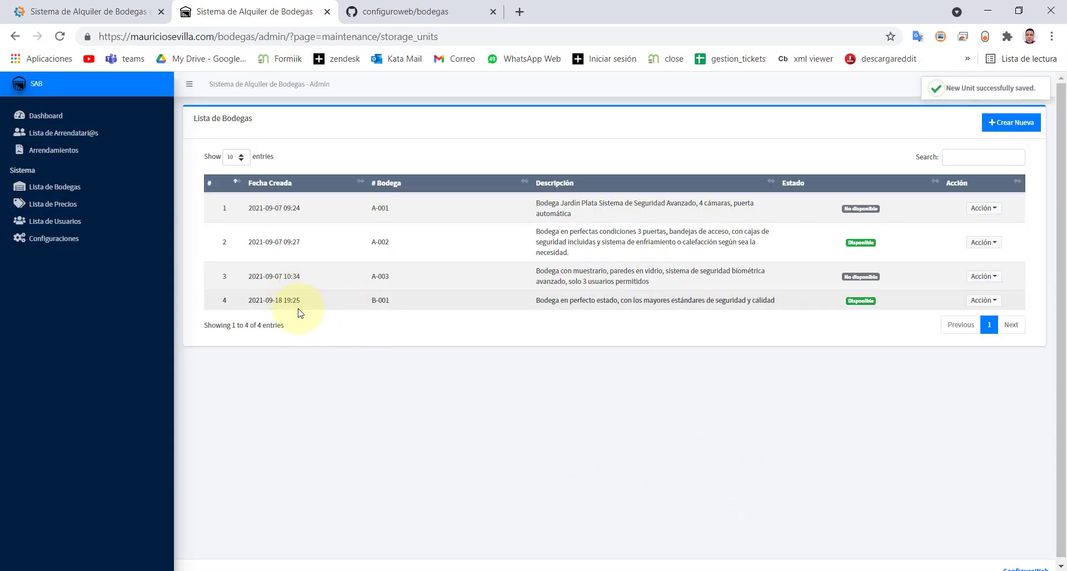
- Start a new rental from Arrendamientos and pick the tenant in Arrendatari@
drag(263, 303, 400, 306)
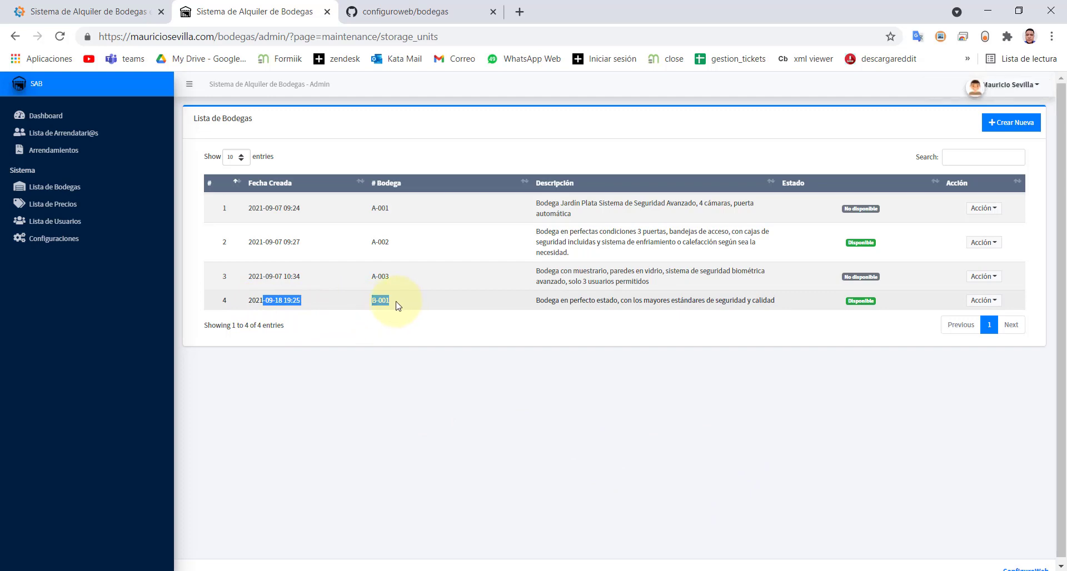
click(60, 151)
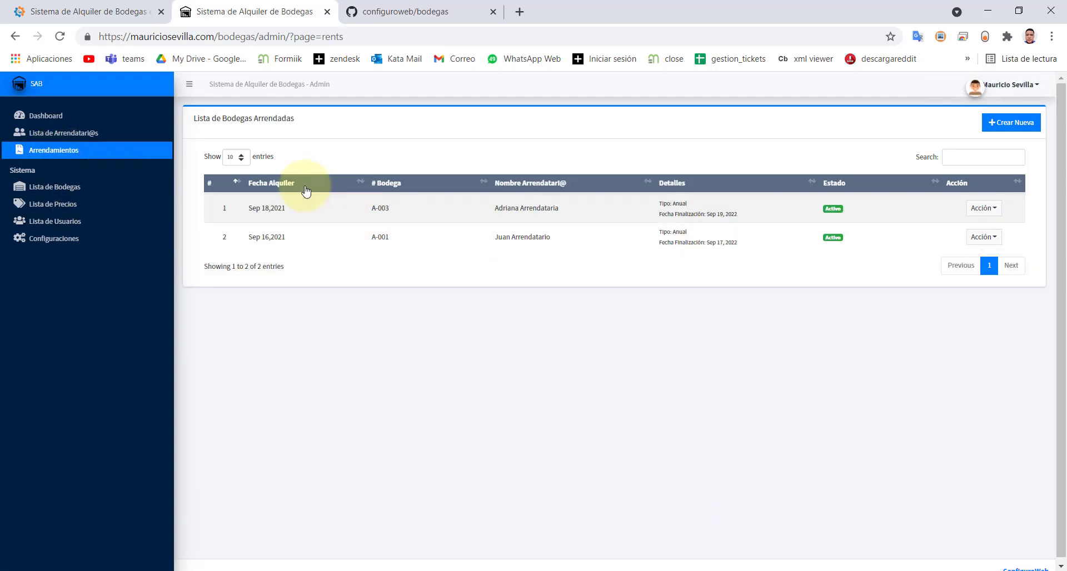
click(1010, 126)
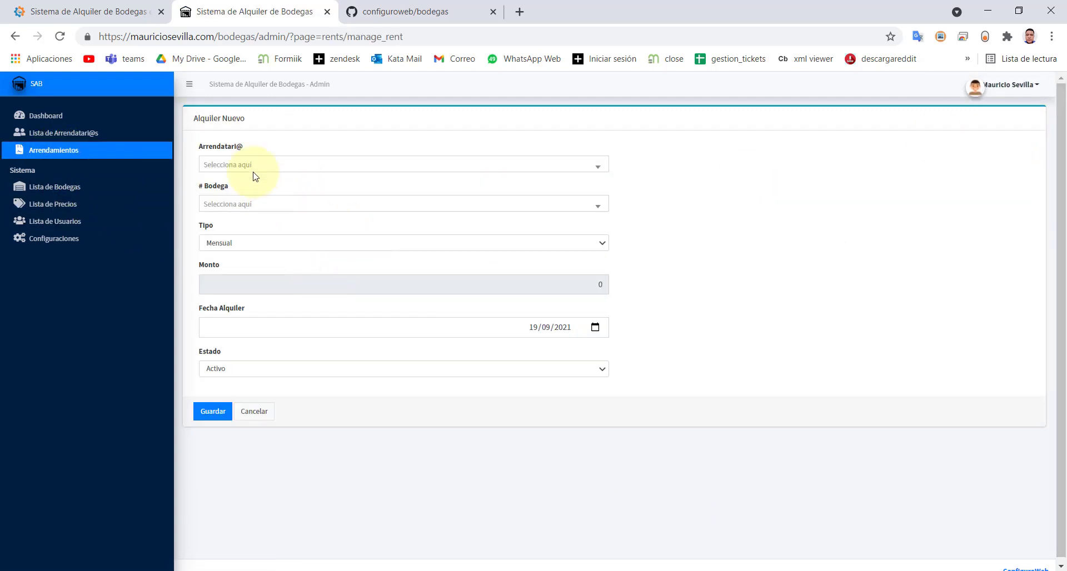
click(255, 169)
click(234, 243)
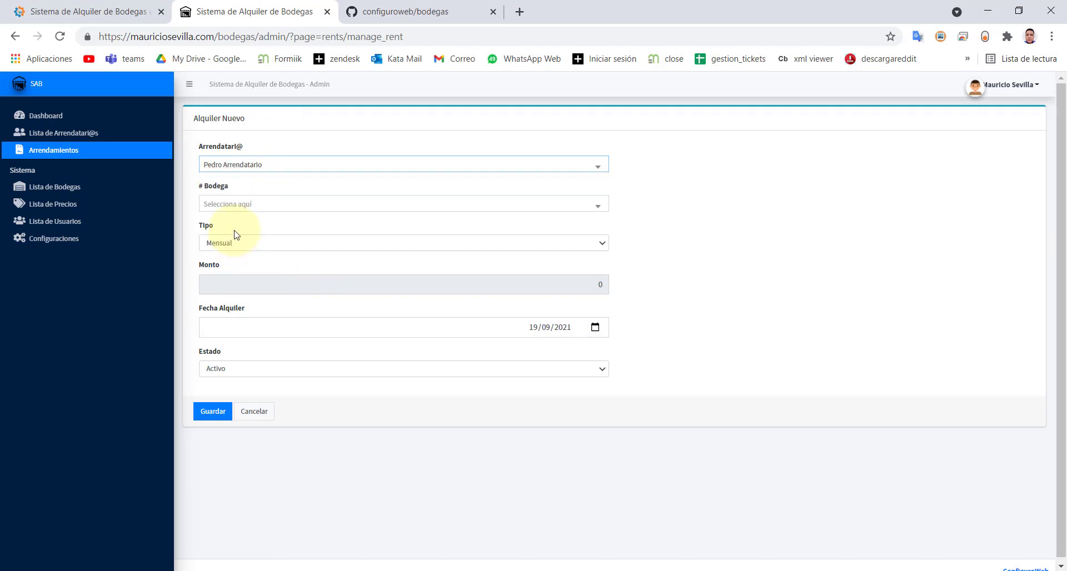
click(223, 168)
click(224, 169)
- Look through the storage units and tenants lists, then return to Arrendamientos
click(52, 189)
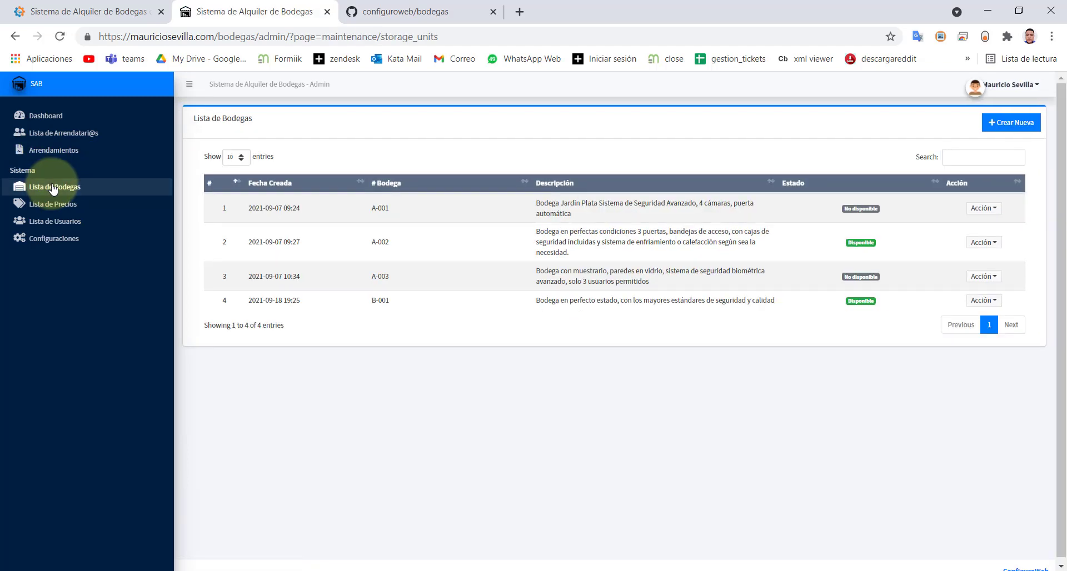
click(55, 149)
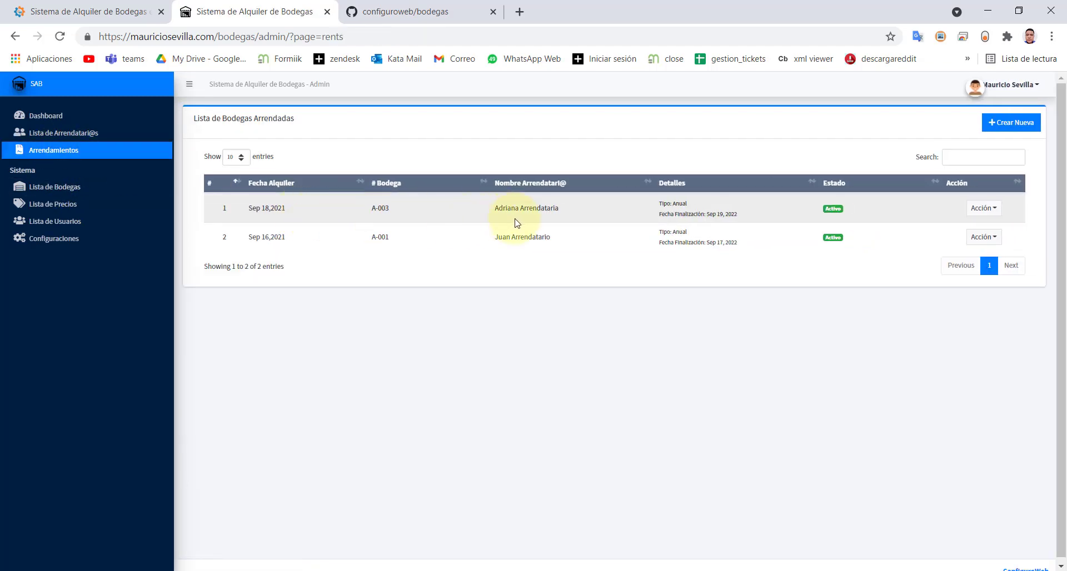
click(36, 132)
click(45, 155)
- Begin a fresh rental with the tenant selected and warehouse B-001 in # Bodega
click(998, 123)
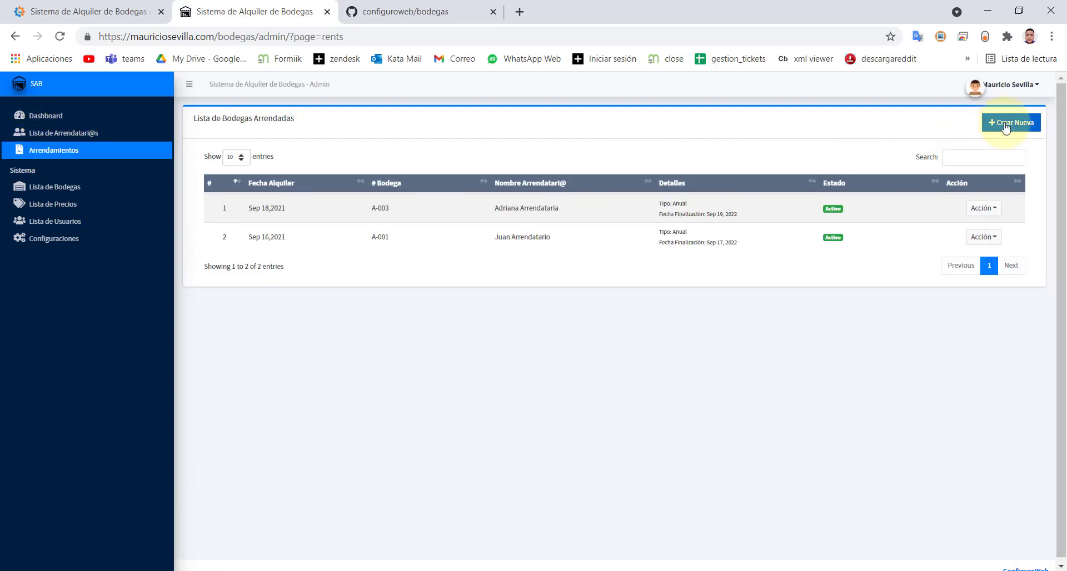
click(292, 167)
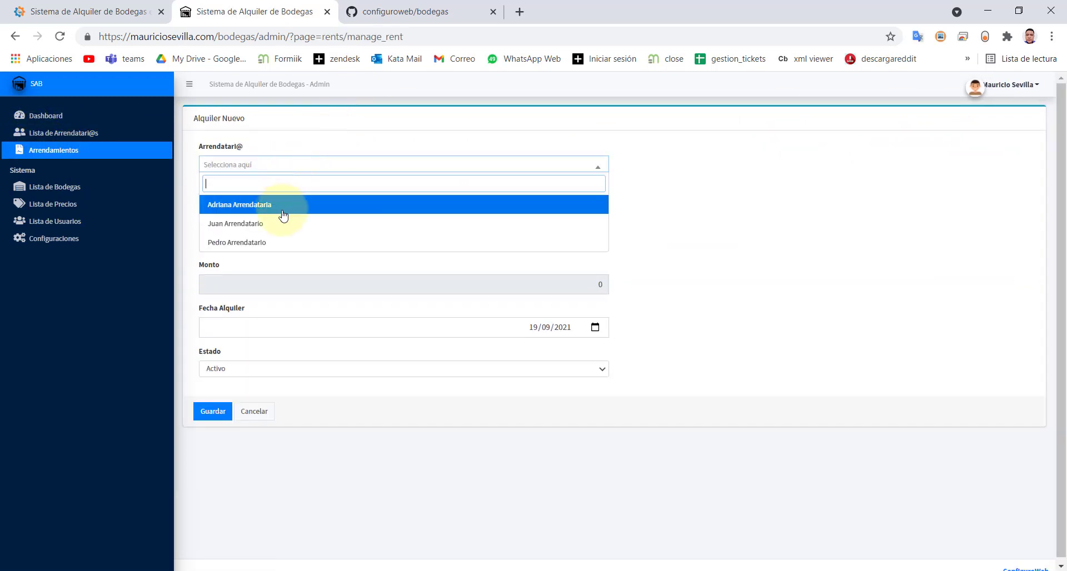
click(275, 240)
click(230, 208)
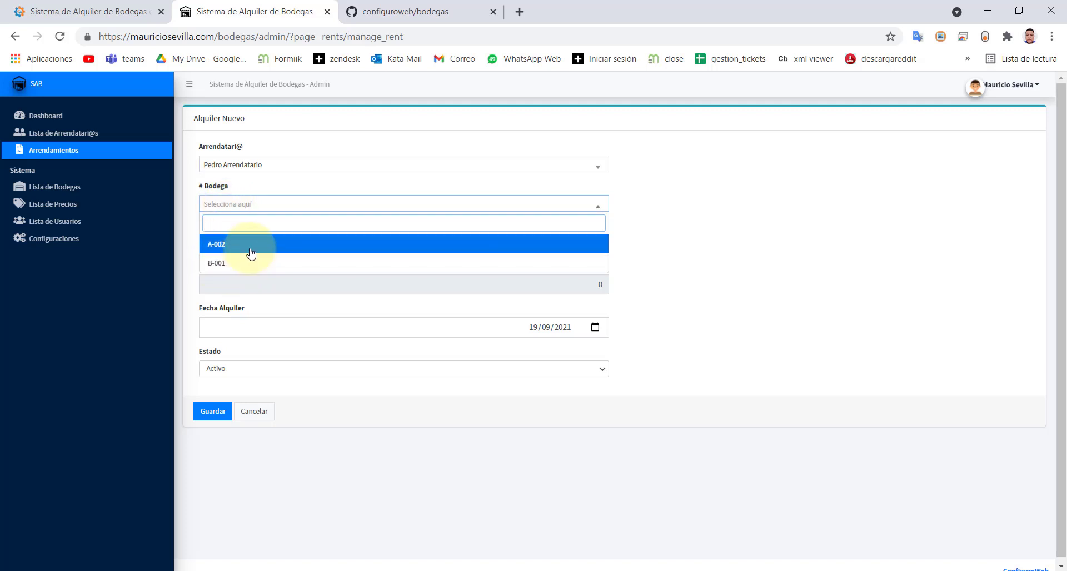
click(219, 265)
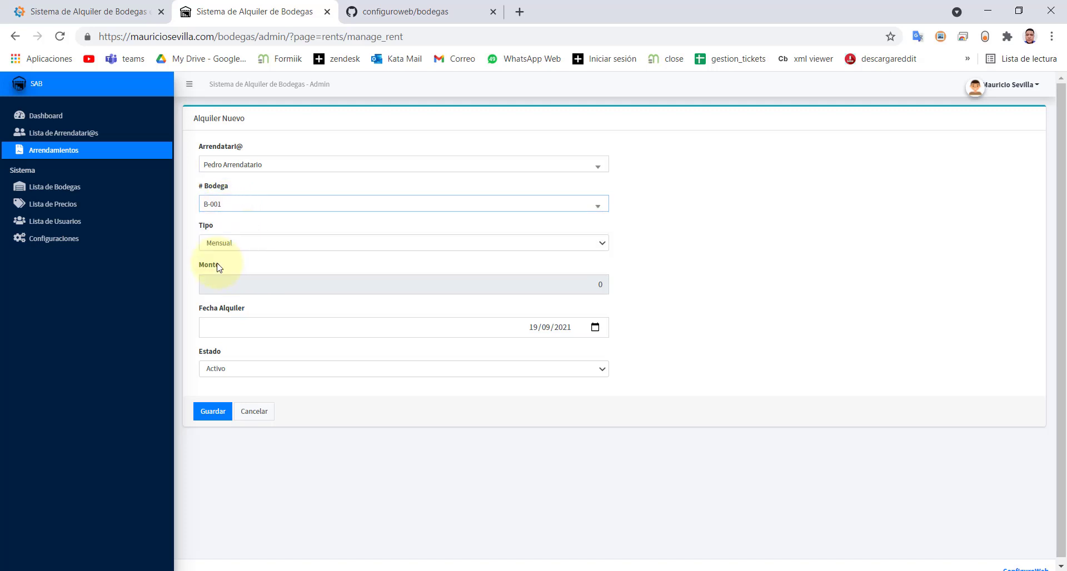
- Set the rental Tipo to Anual after briefly trying Quincenal
click(234, 247)
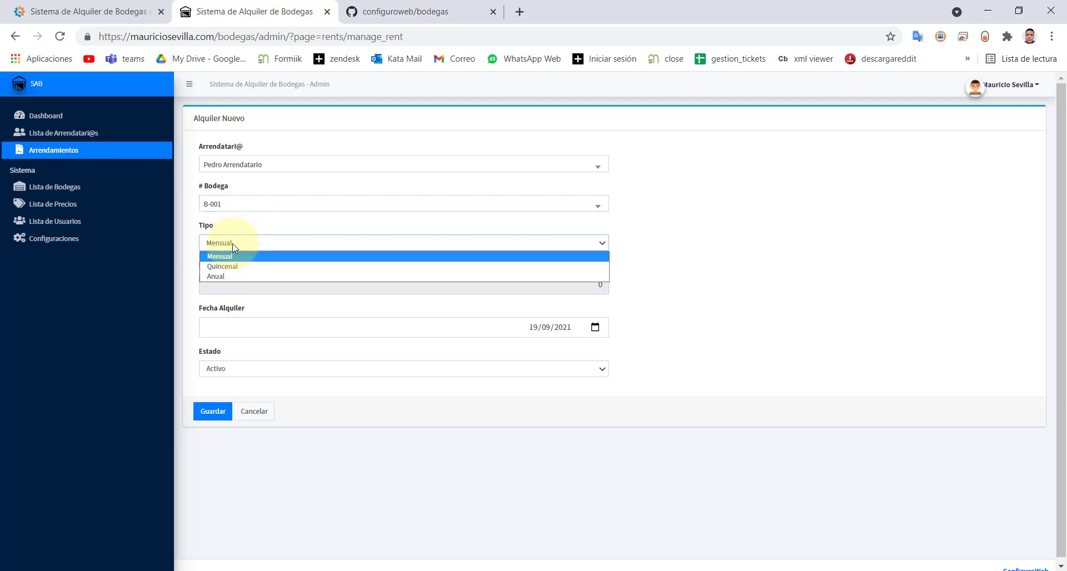
click(234, 248)
click(228, 249)
click(229, 248)
click(229, 248)
click(229, 249)
click(228, 248)
click(227, 265)
click(229, 248)
click(214, 277)
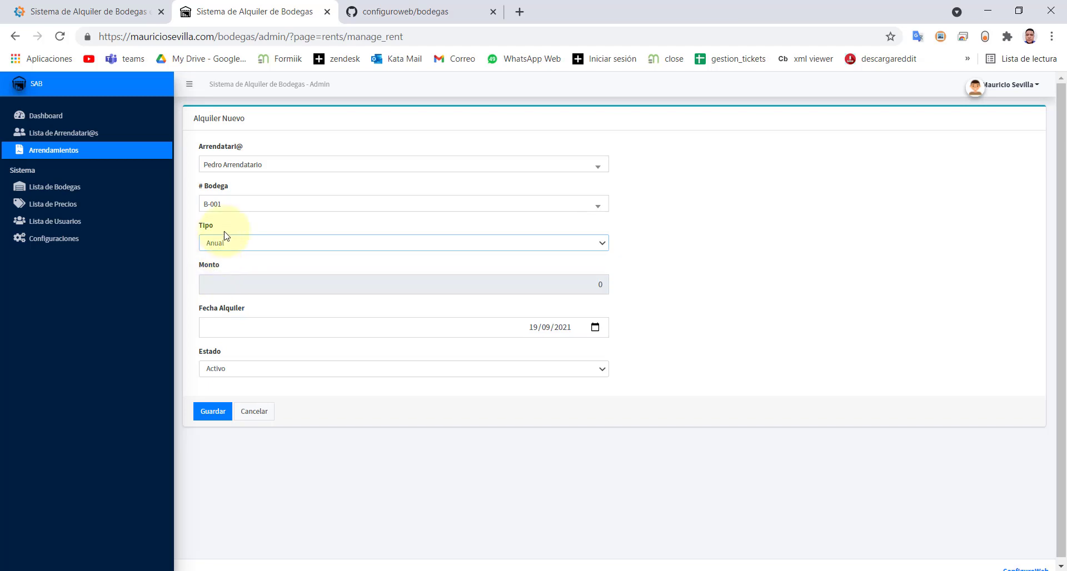
- Add a new Lista de Precios entry for unit B-001
click(56, 187)
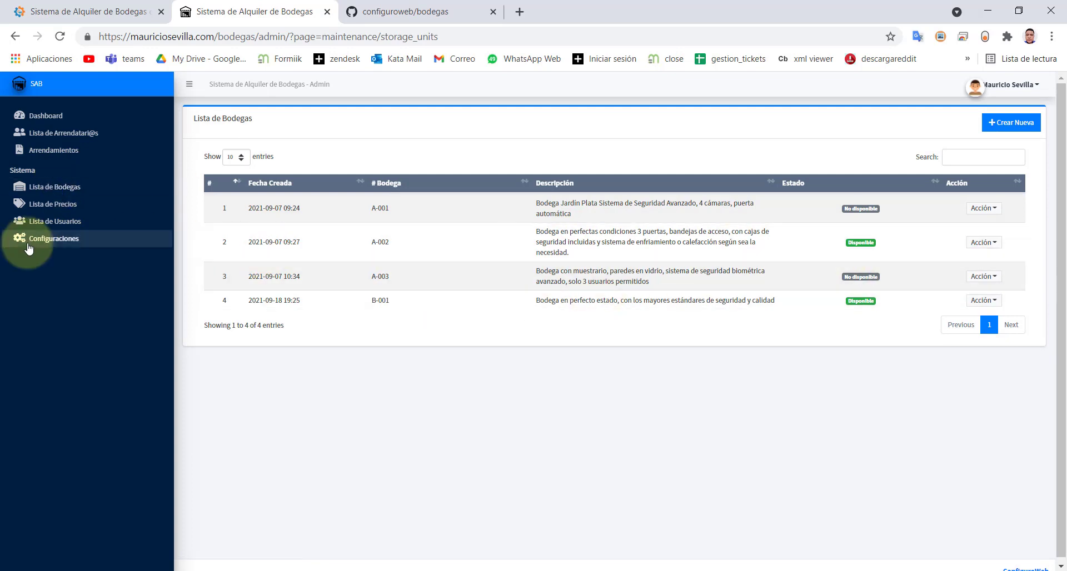
click(52, 205)
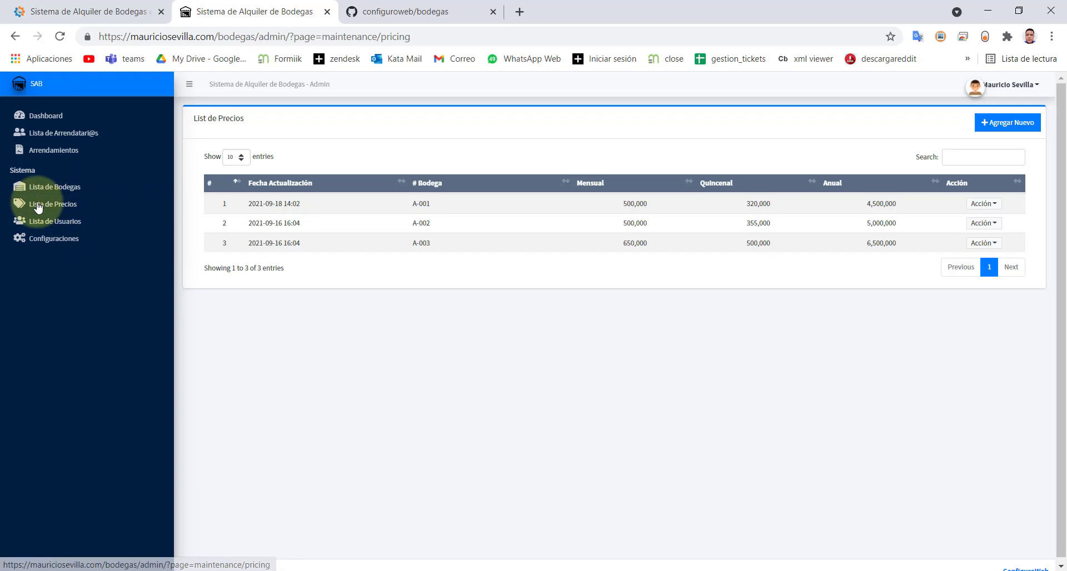
click(1007, 122)
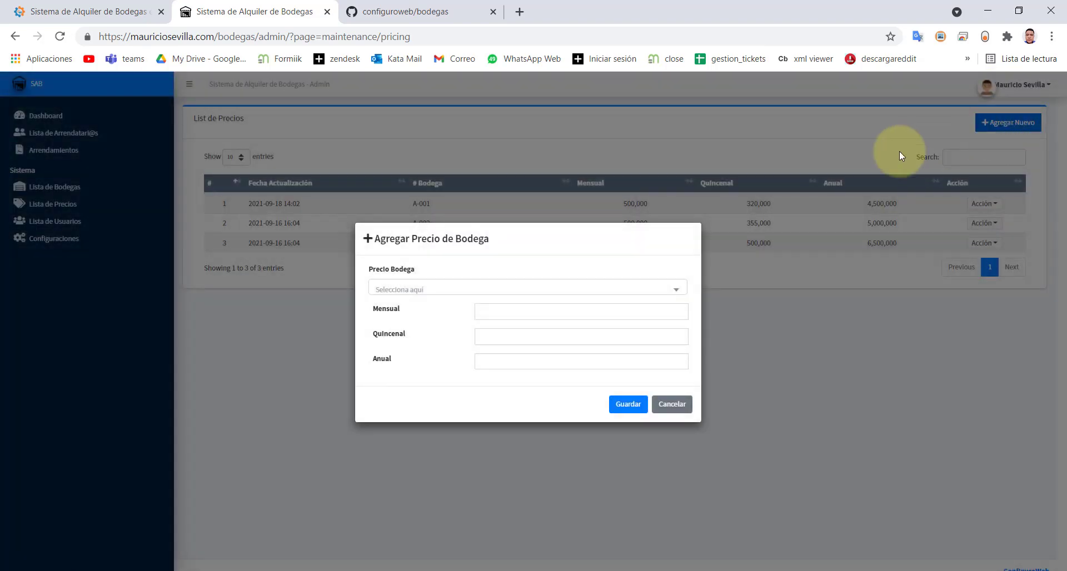
click(411, 289)
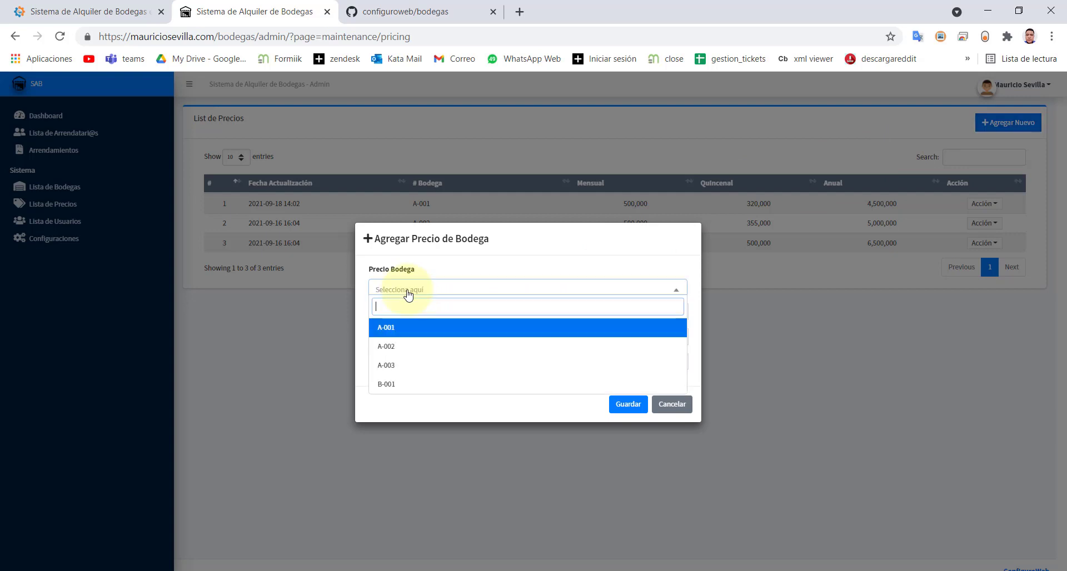
click(409, 385)
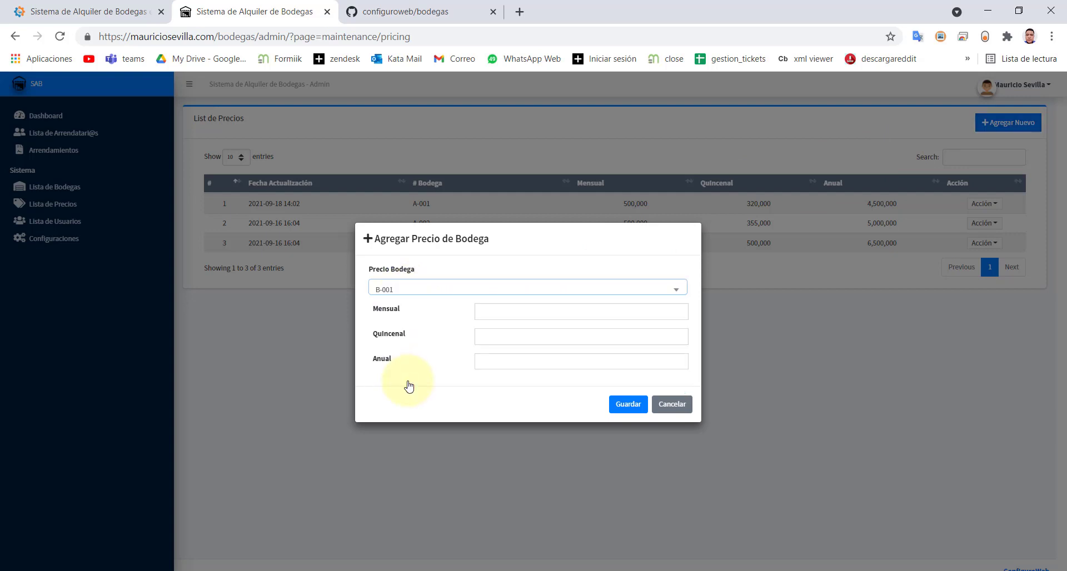
- Enter prices 850,000 Mensual, 600,000 Quincenal and 8,500,000 Anual, and save
click(521, 311)
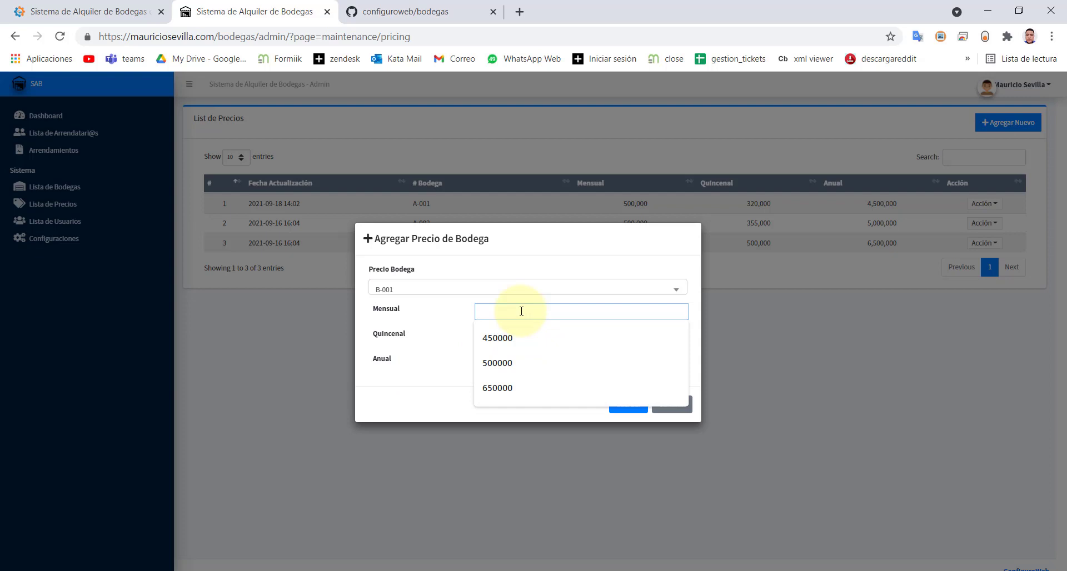
text(850000)
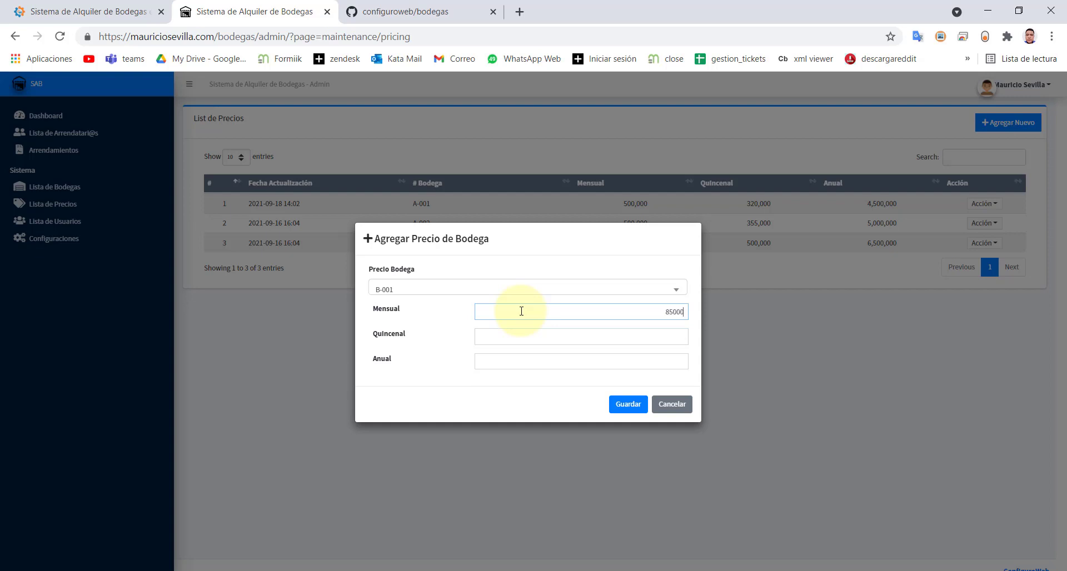
click(538, 342)
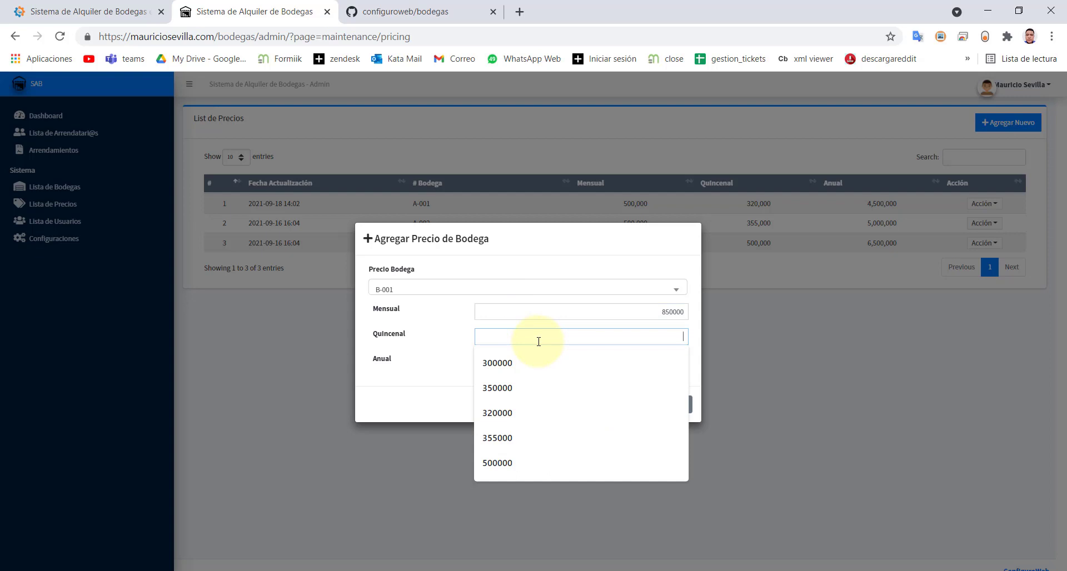
text(600000)
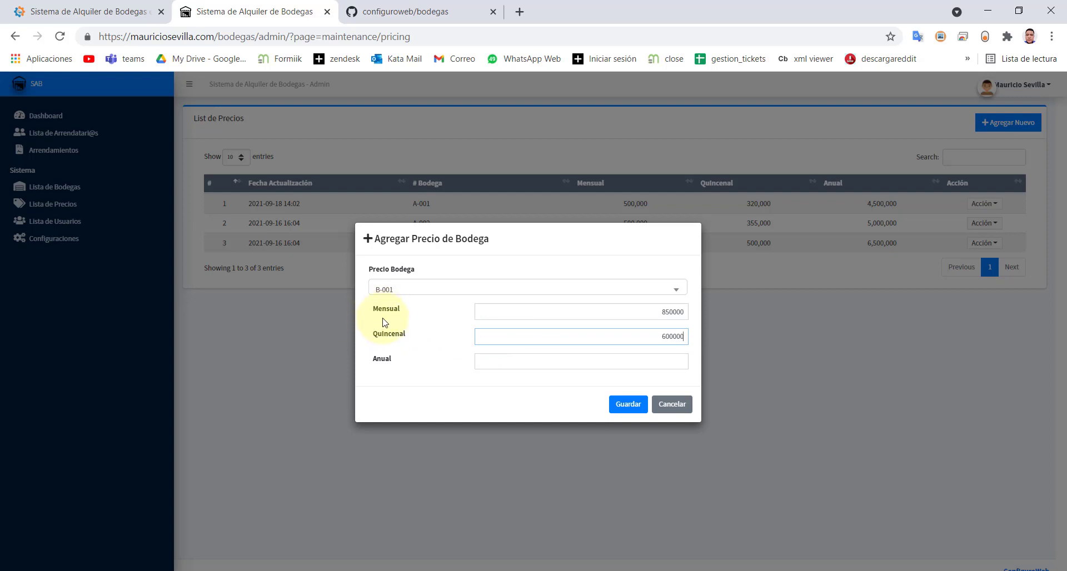
click(555, 369)
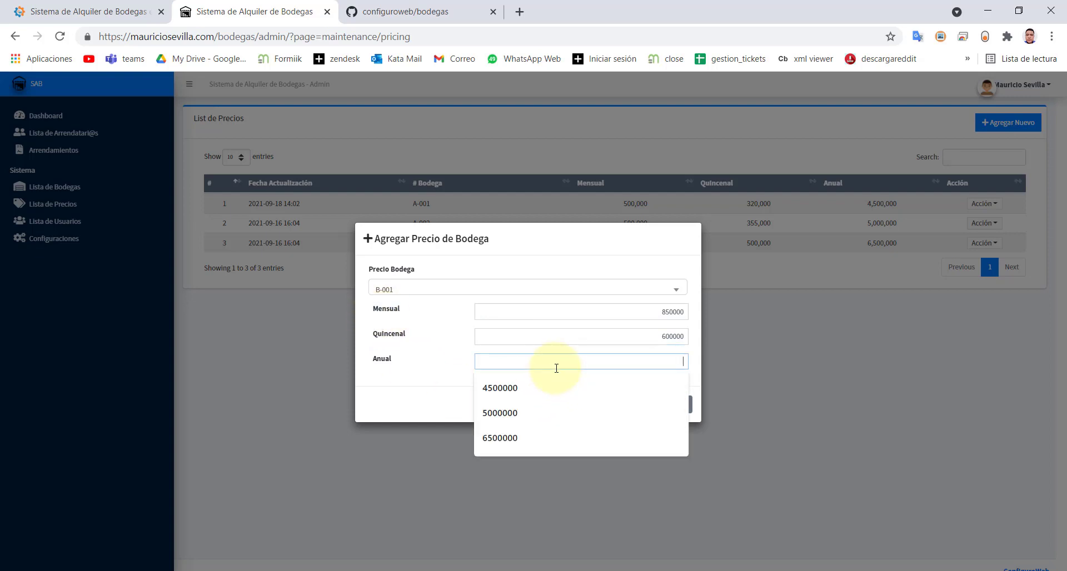
text(8500000)
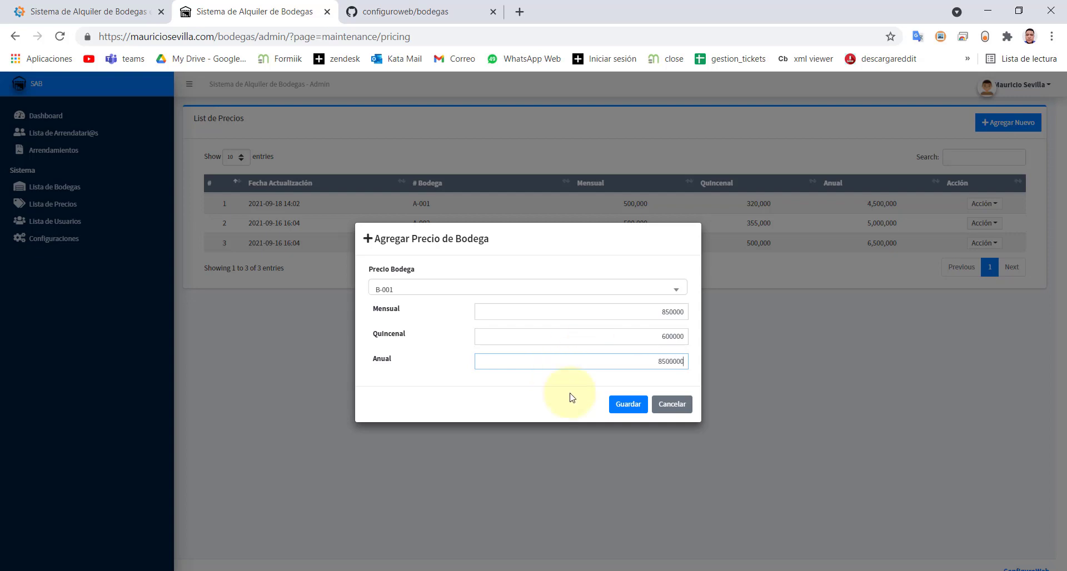
click(628, 404)
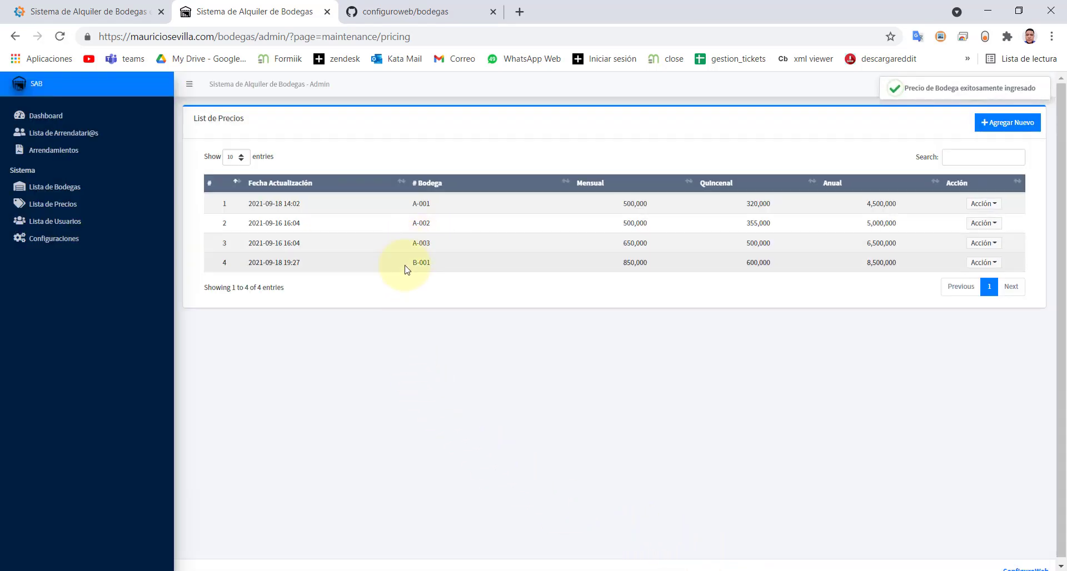
- Start a new rental of warehouse B-001 for the existing tenant
double_click(420, 262)
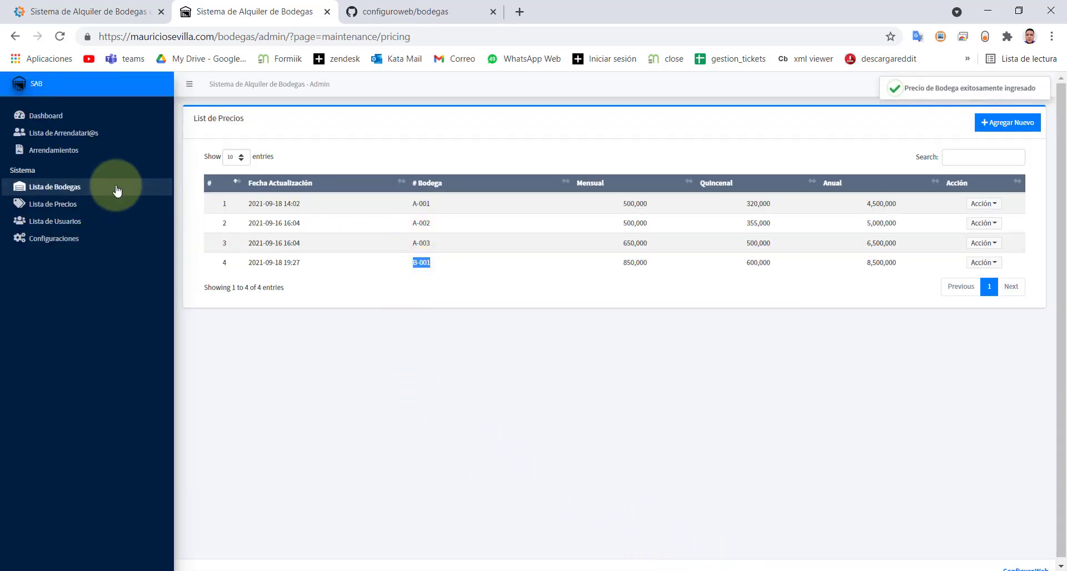
click(61, 154)
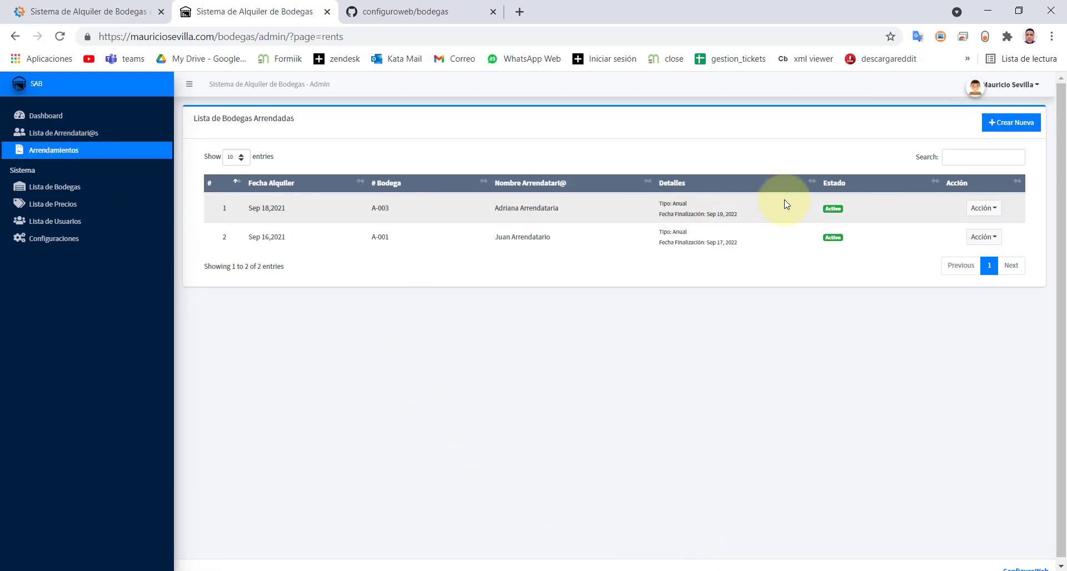
click(1018, 131)
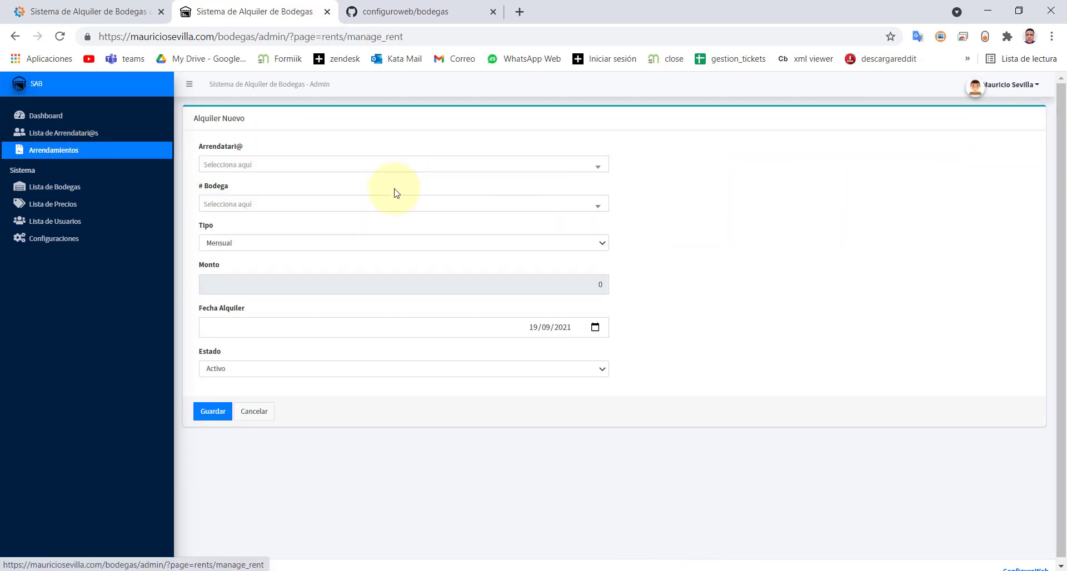
click(273, 169)
click(256, 243)
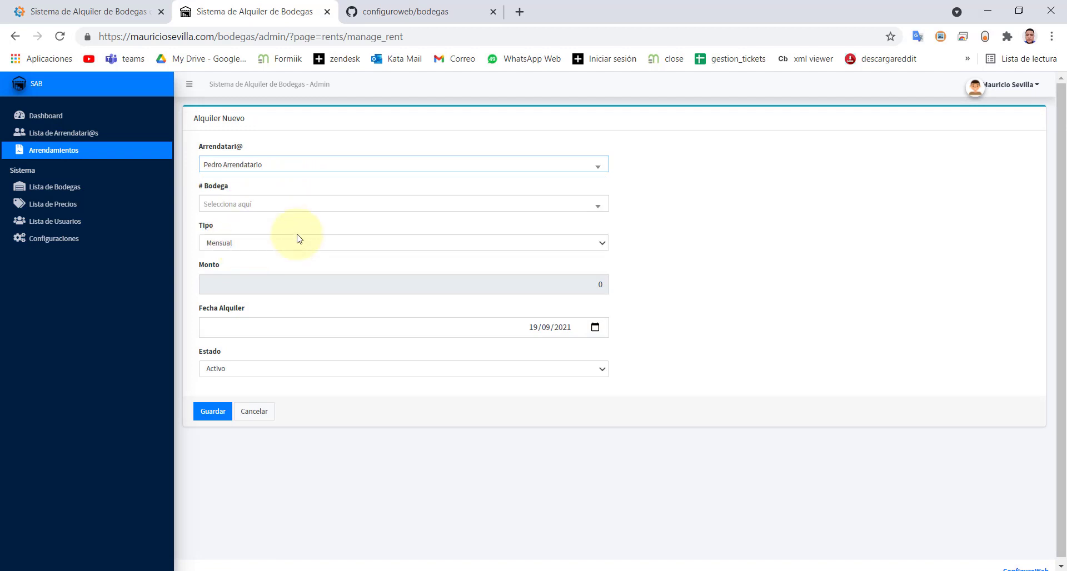
click(236, 205)
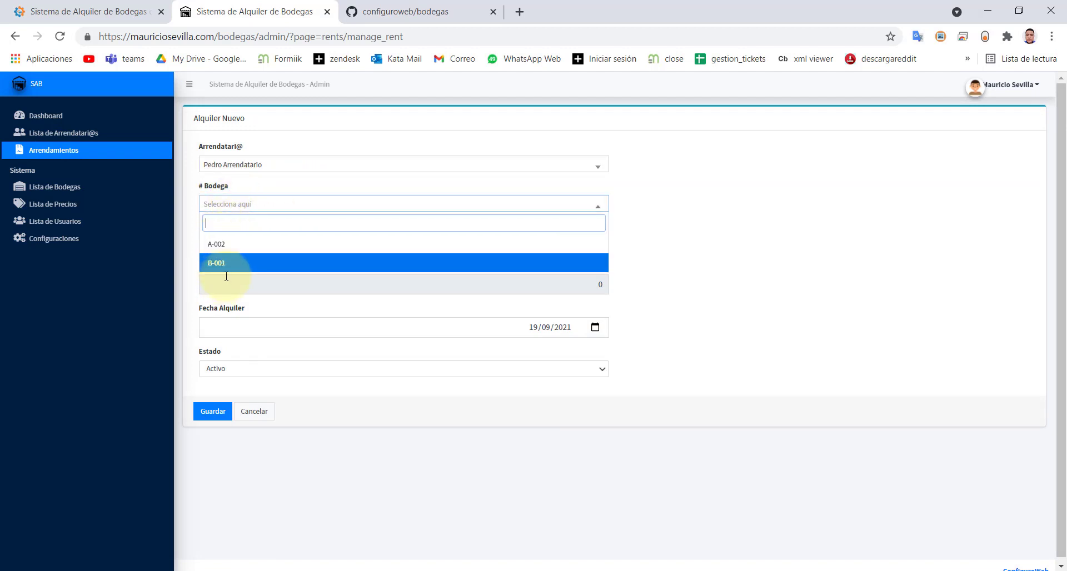
click(207, 264)
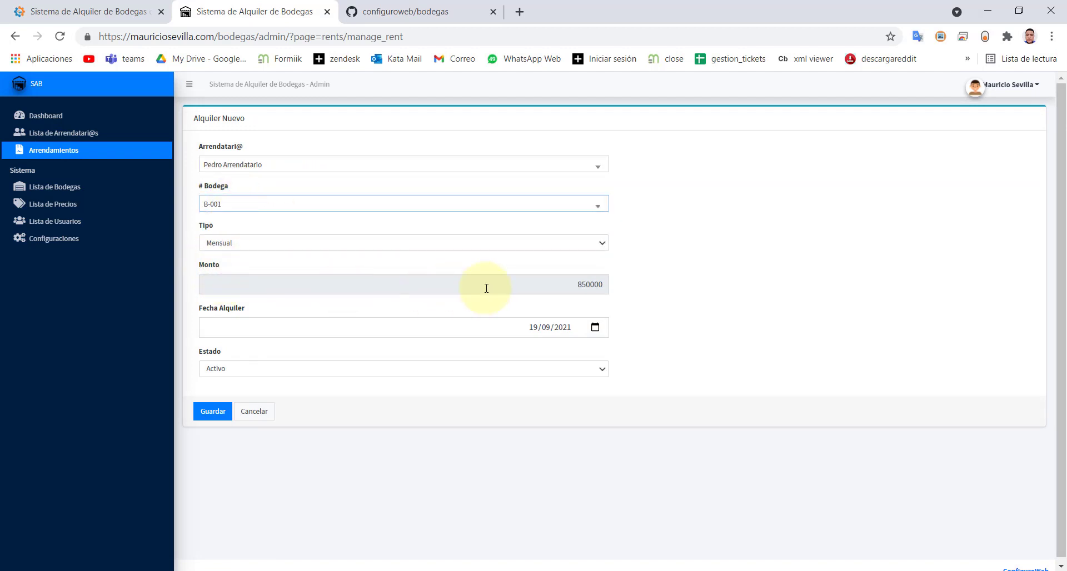
- Keep the Mensual term with its 850000 amount and save the rental
click(341, 245)
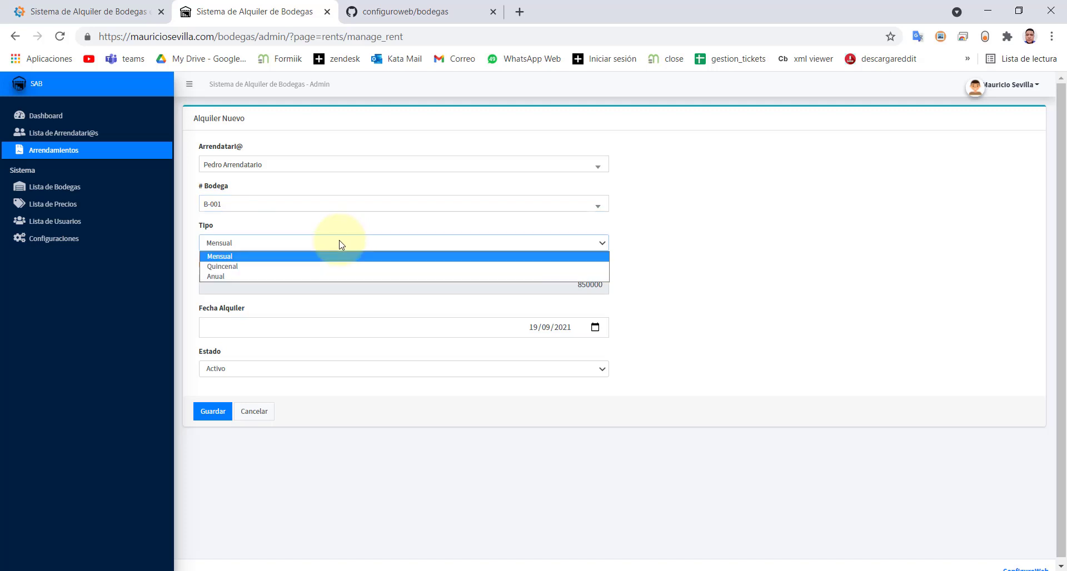
click(698, 268)
double_click(575, 283)
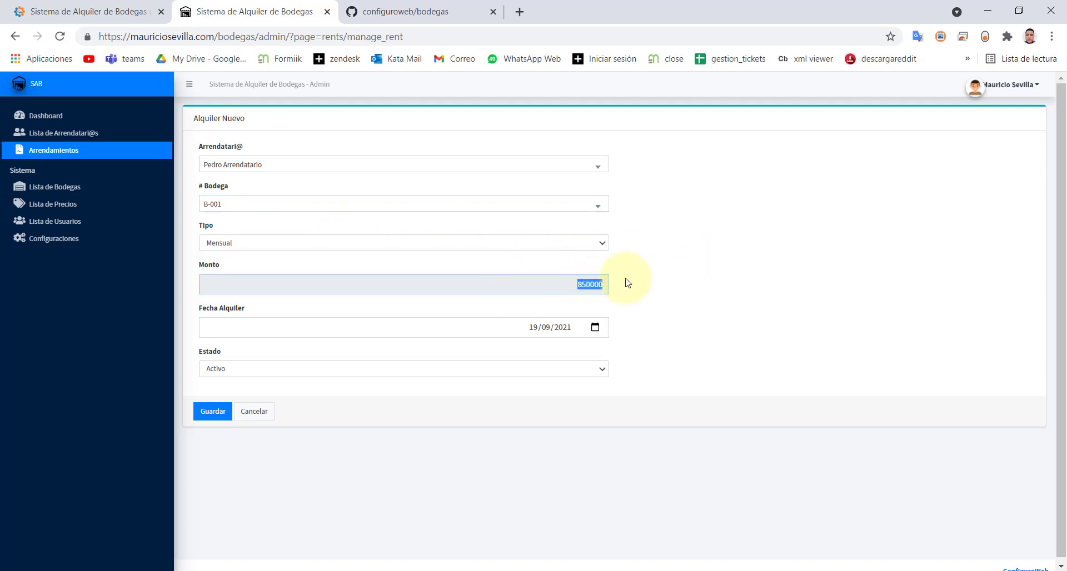
click(576, 245)
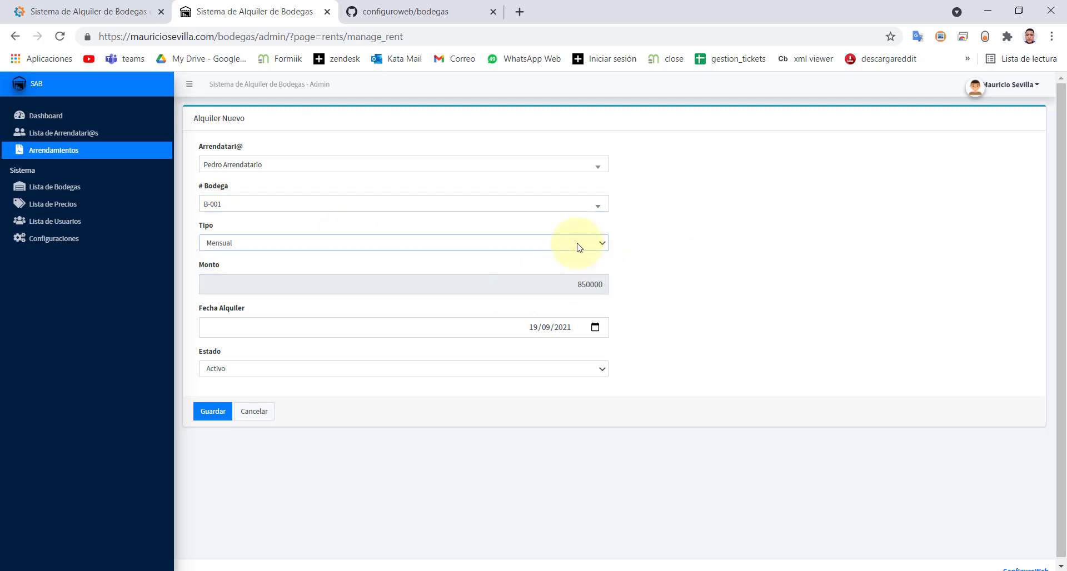
click(394, 258)
click(211, 412)
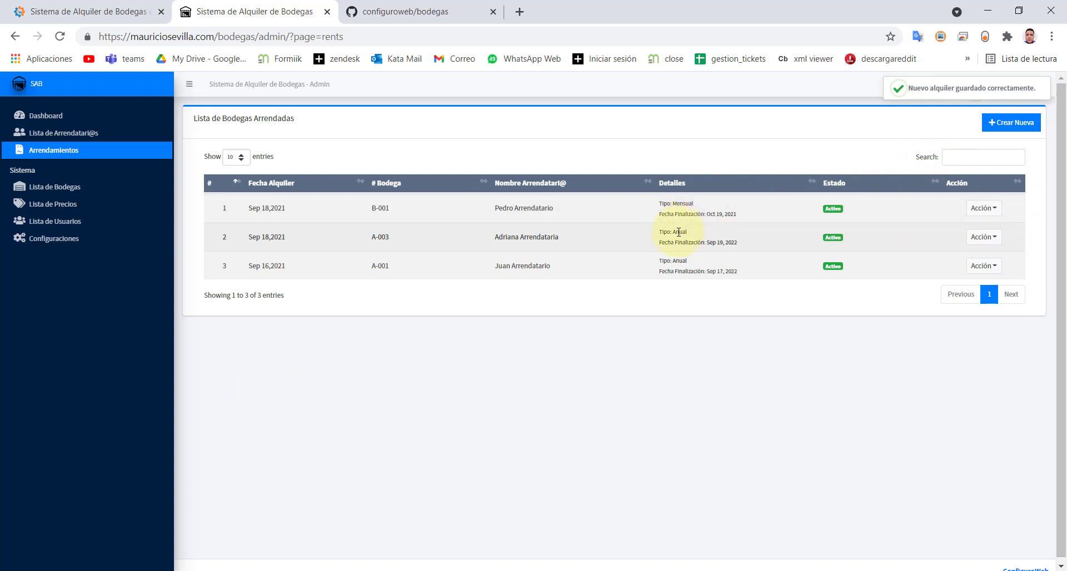
- Review the rentals' periods and end dates, B-001 Mensual ending Oct 19, 2021, then open Lista de Precios
drag(509, 209, 600, 215)
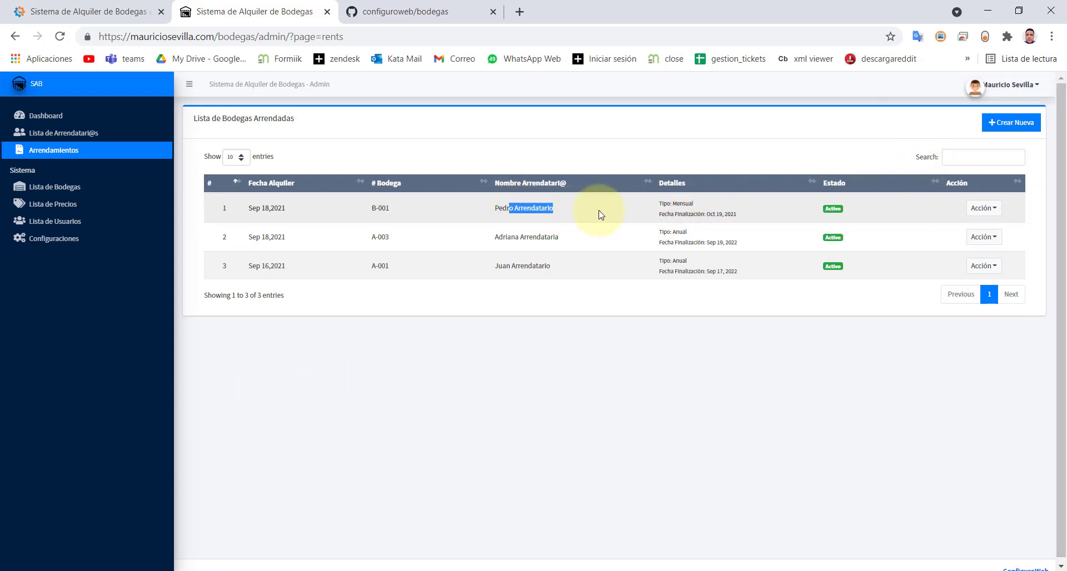
double_click(674, 204)
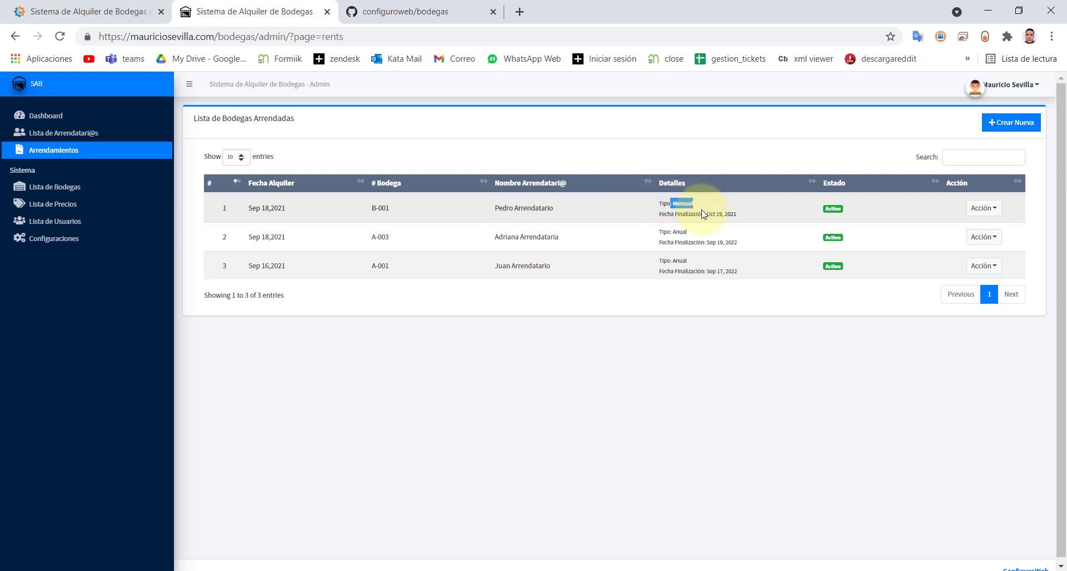
drag(684, 214, 723, 222)
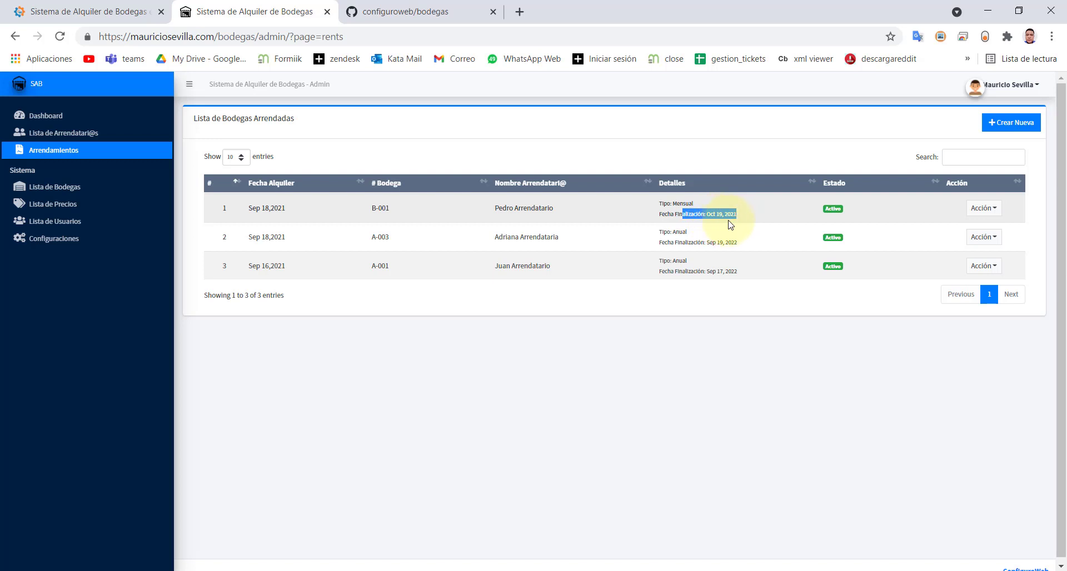
drag(691, 242, 737, 244)
drag(682, 272, 738, 274)
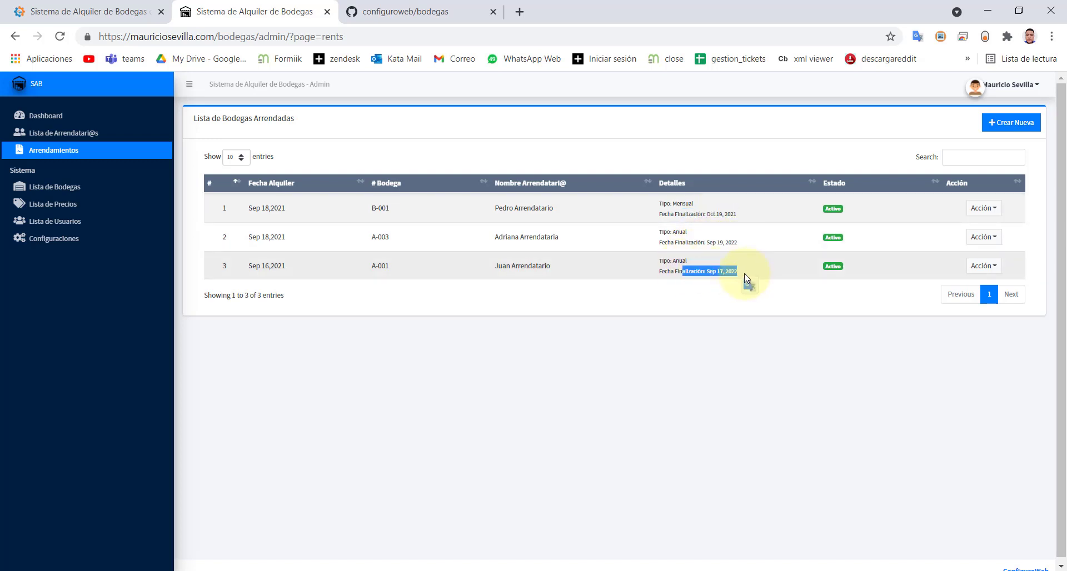
drag(687, 212, 673, 203)
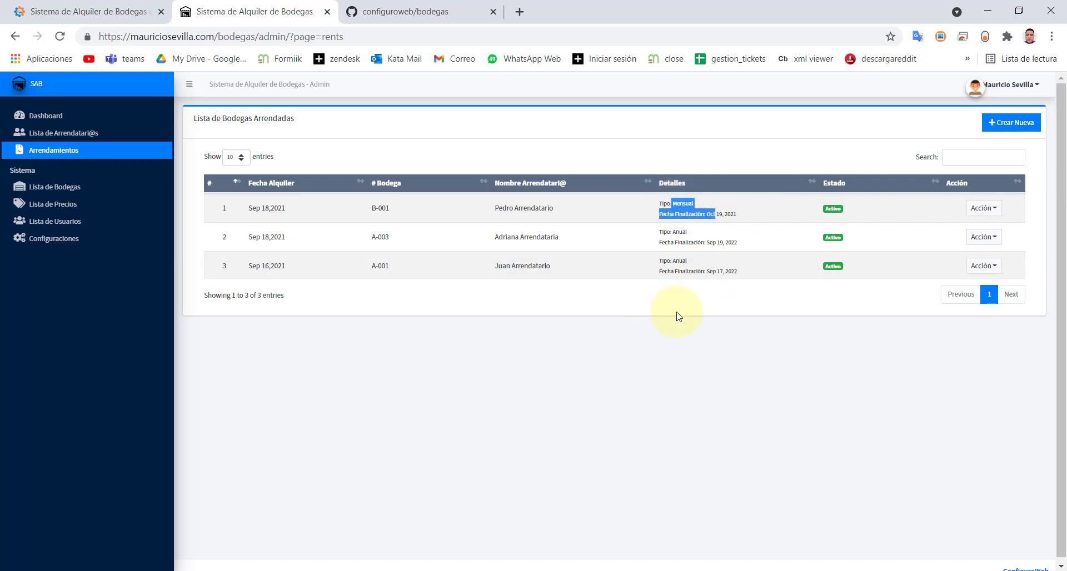
click(45, 210)
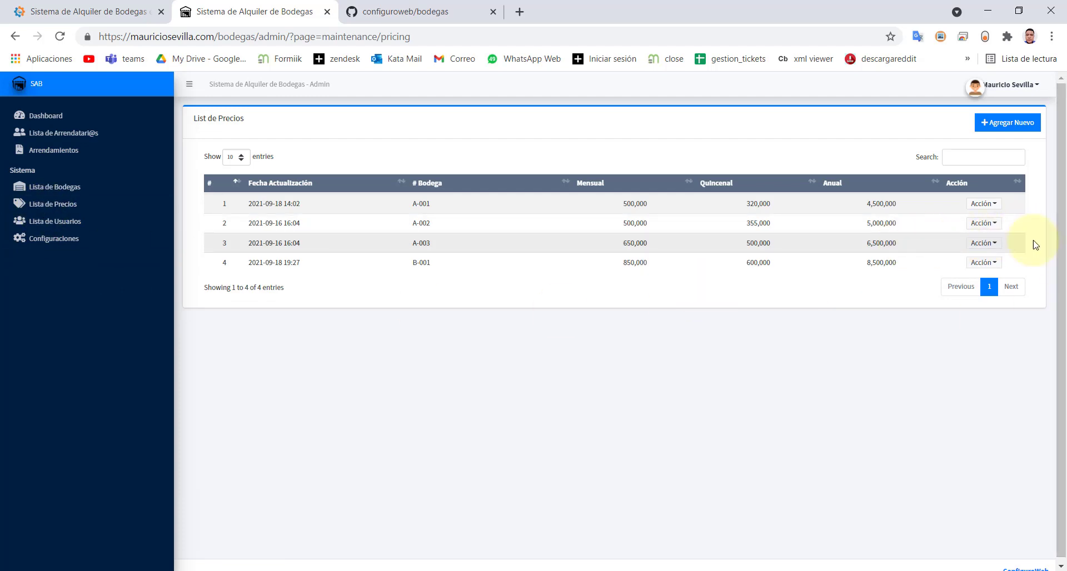
- Open A-002's price editor, cancel without changes, and go to Lista de Usuarios
click(987, 223)
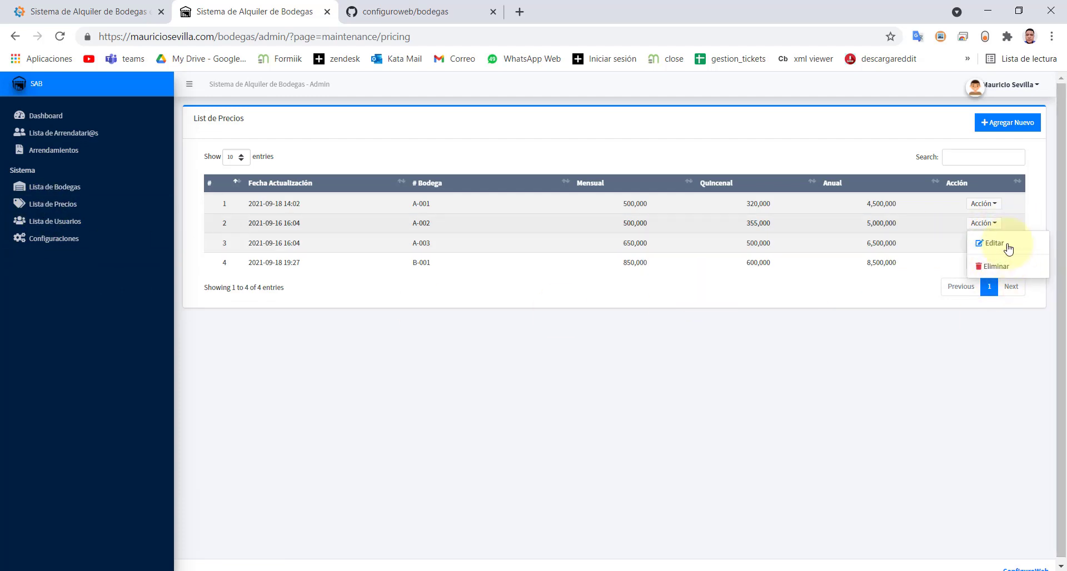
click(1008, 249)
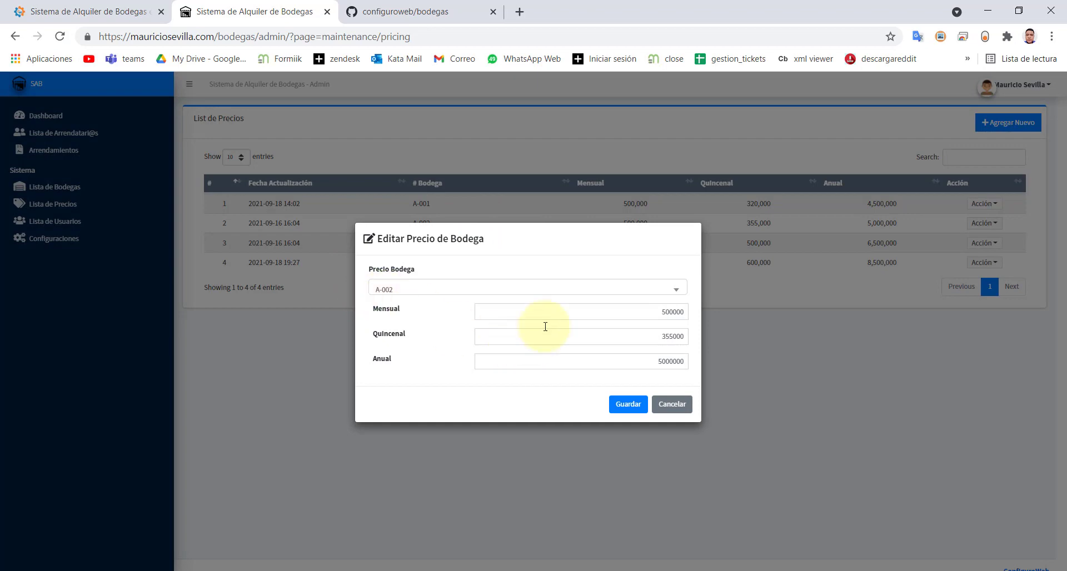
click(683, 404)
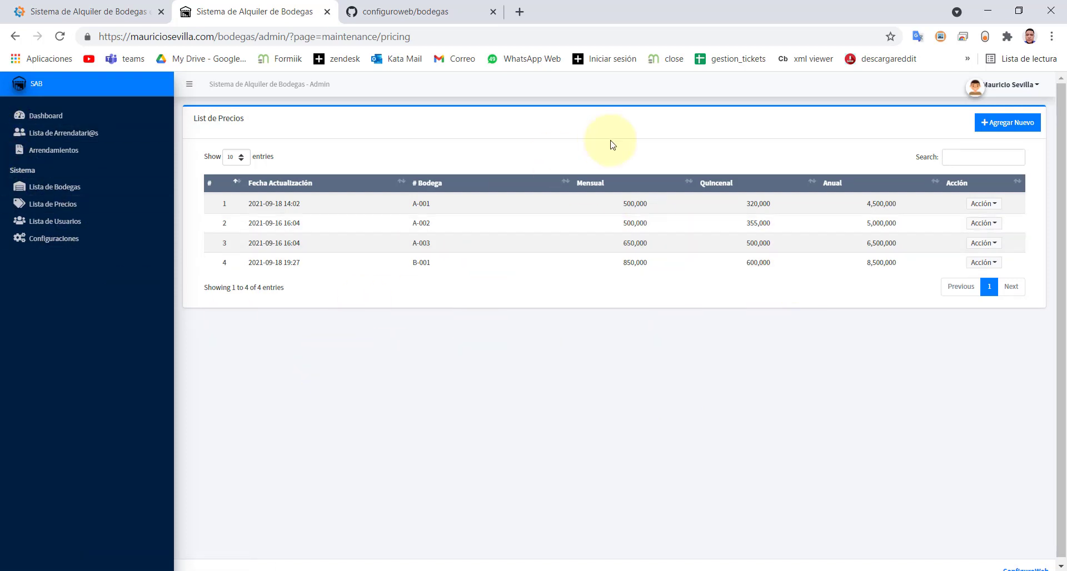
click(50, 221)
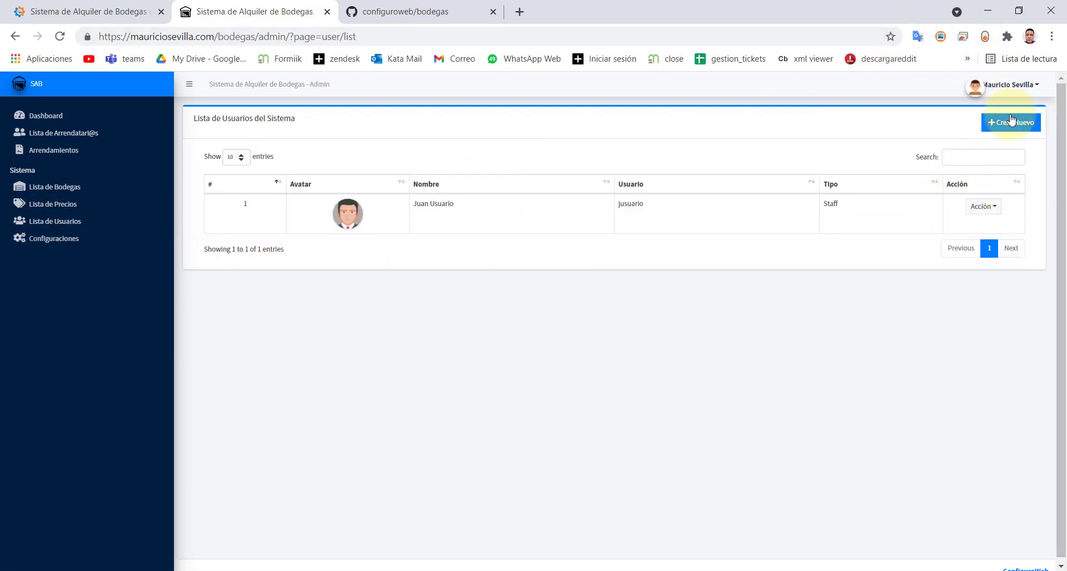
click(1016, 89)
click(1016, 89)
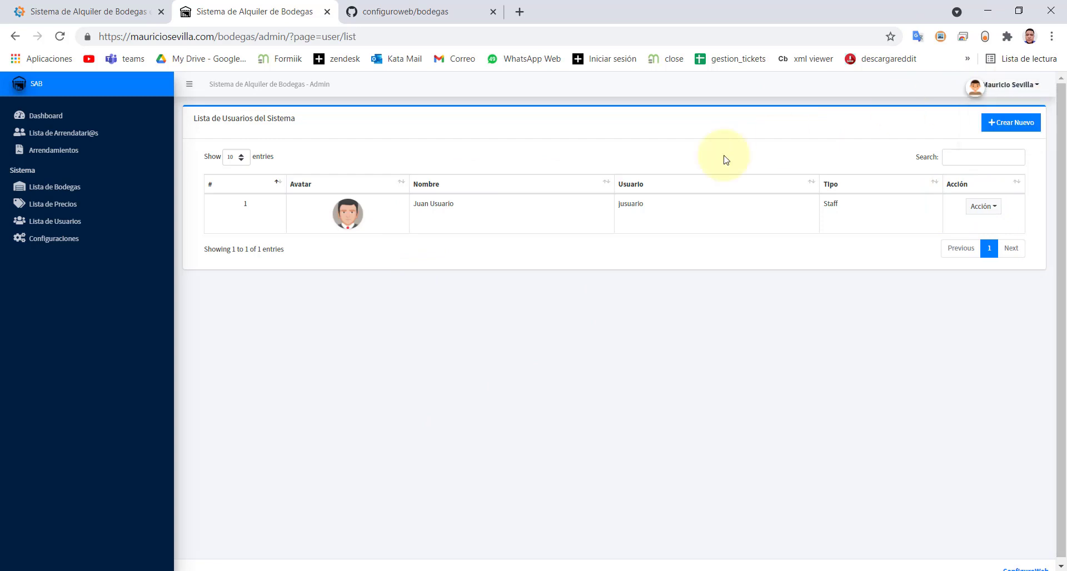
drag(466, 210, 397, 215)
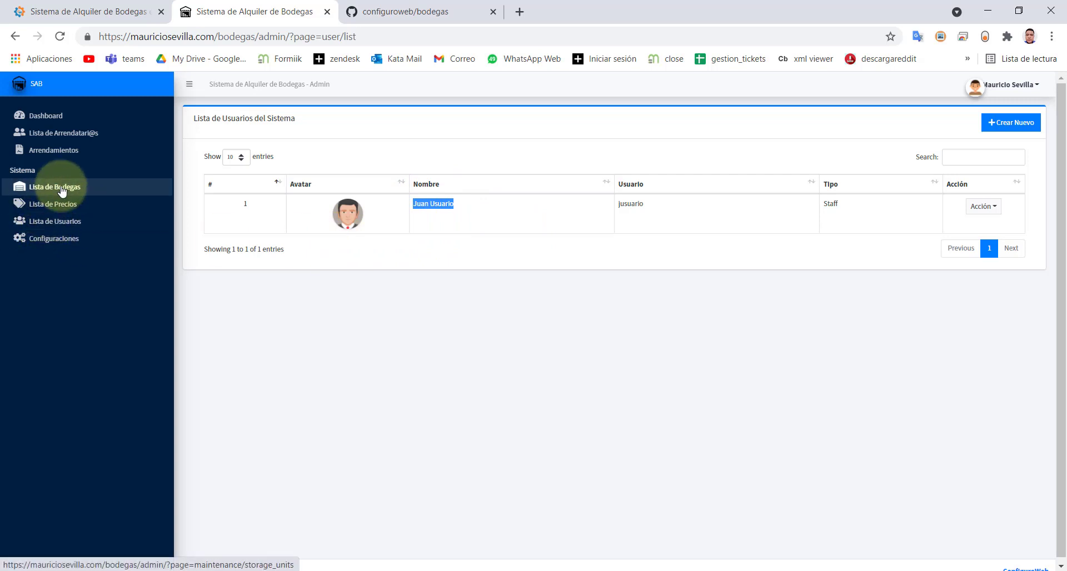
double_click(34, 171)
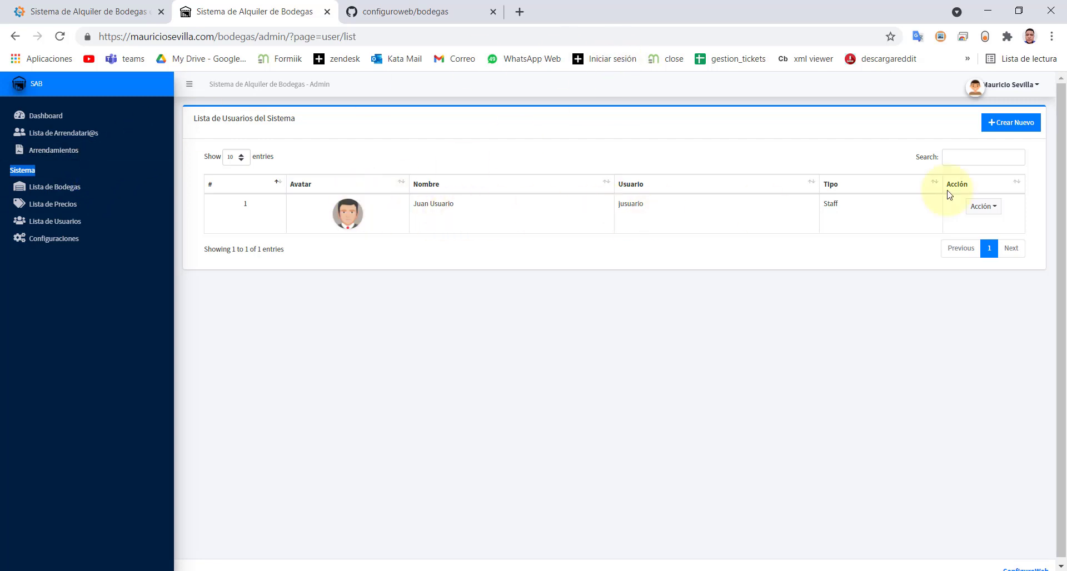
click(1003, 85)
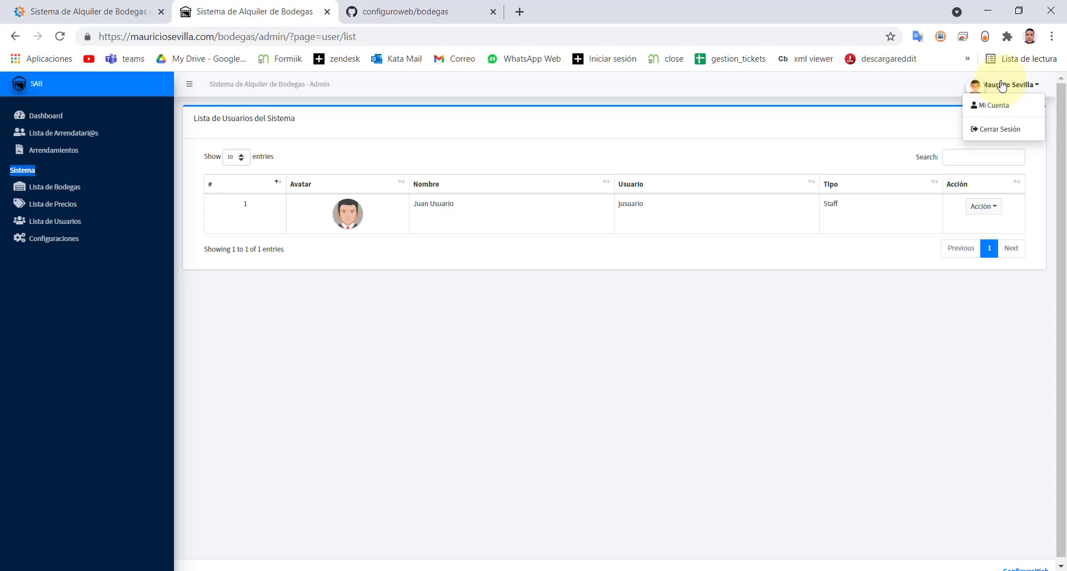
- Log out of admin, log in with the staff user's saved credentials, and dismiss Chrome's password prompt
click(997, 129)
double_click(467, 368)
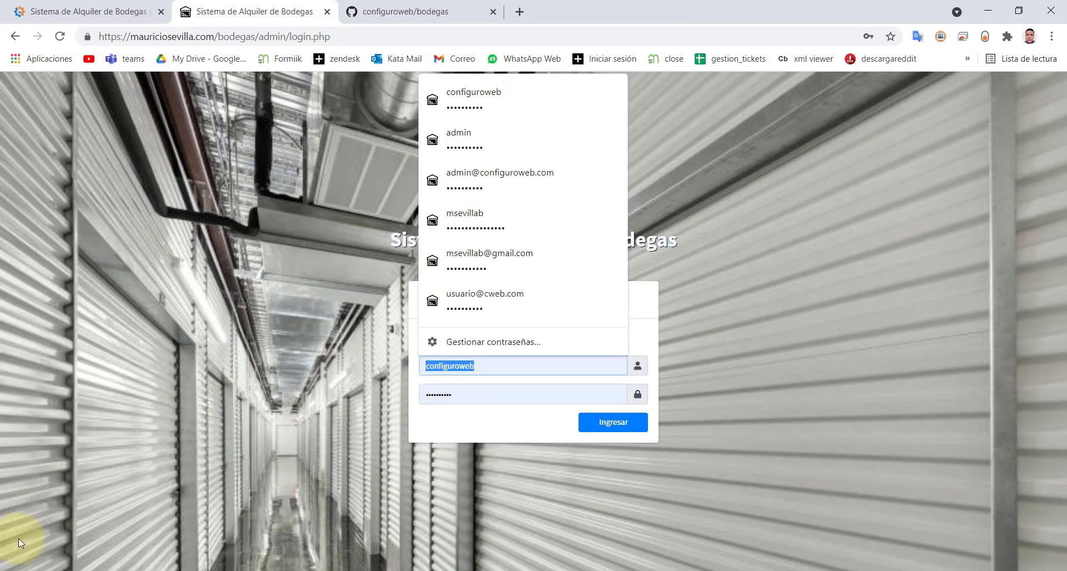
text(jusuario)
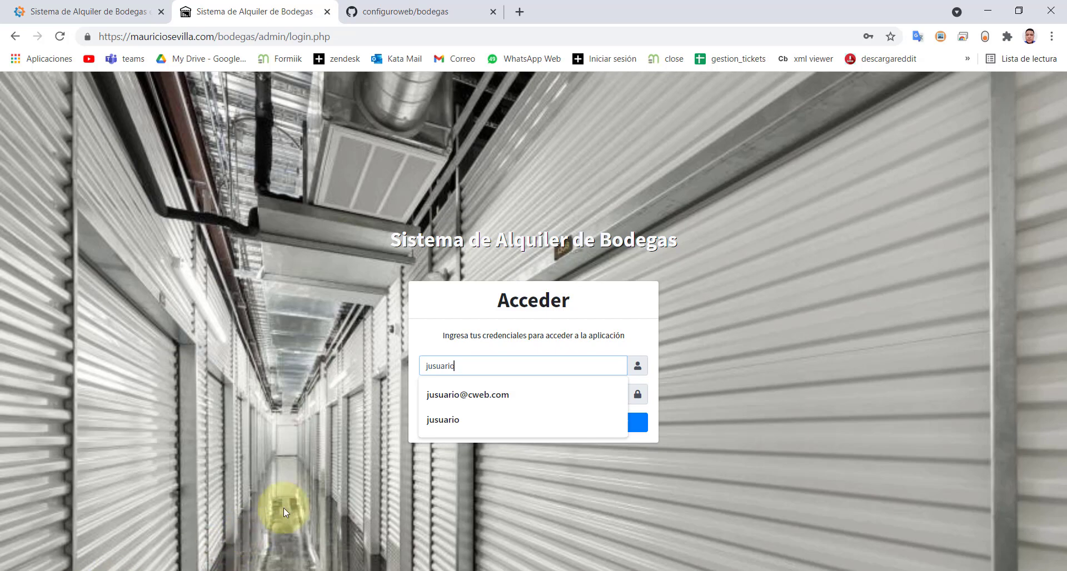
click(431, 421)
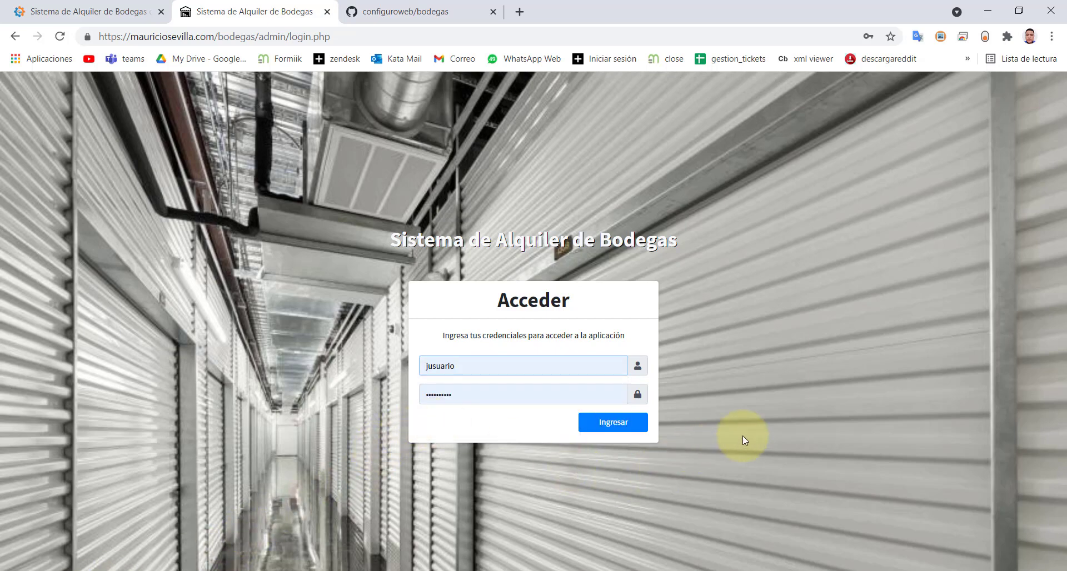
click(625, 427)
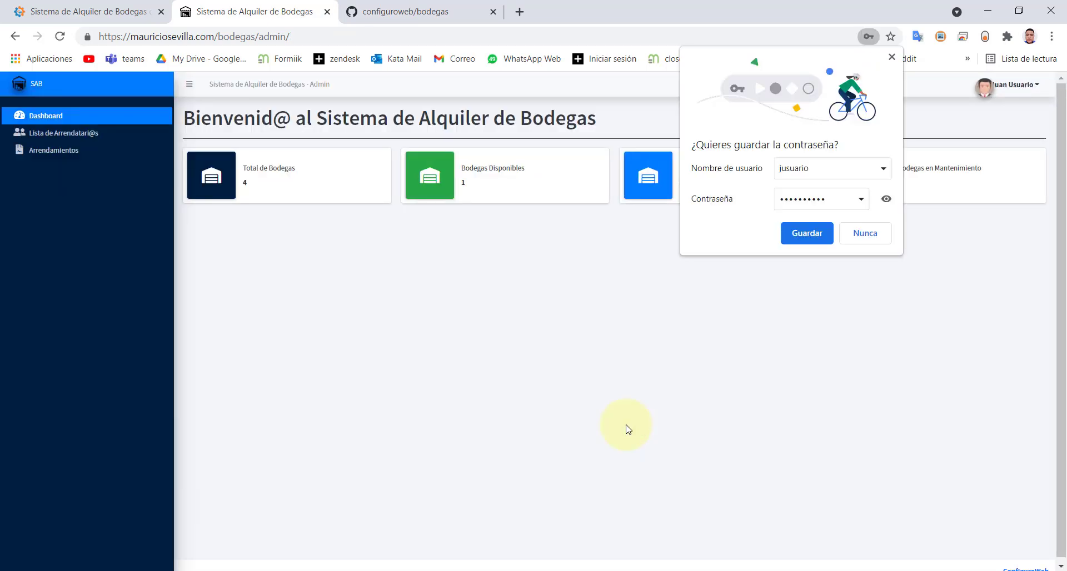
click(892, 58)
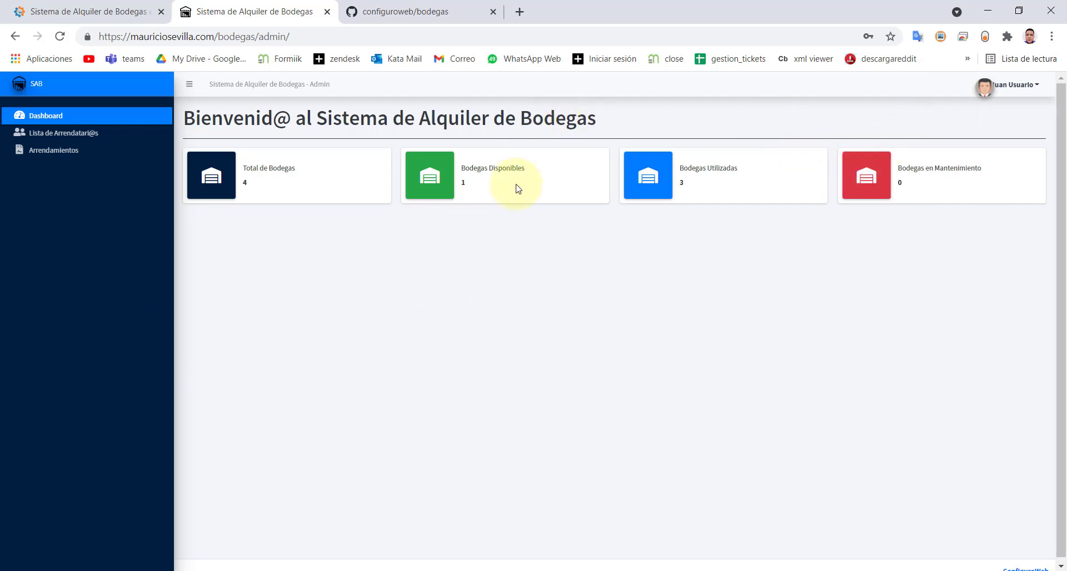
- Switch between Arrendamientos and Lista de Arrendatari@s, ending on the three-tenant list
click(51, 138)
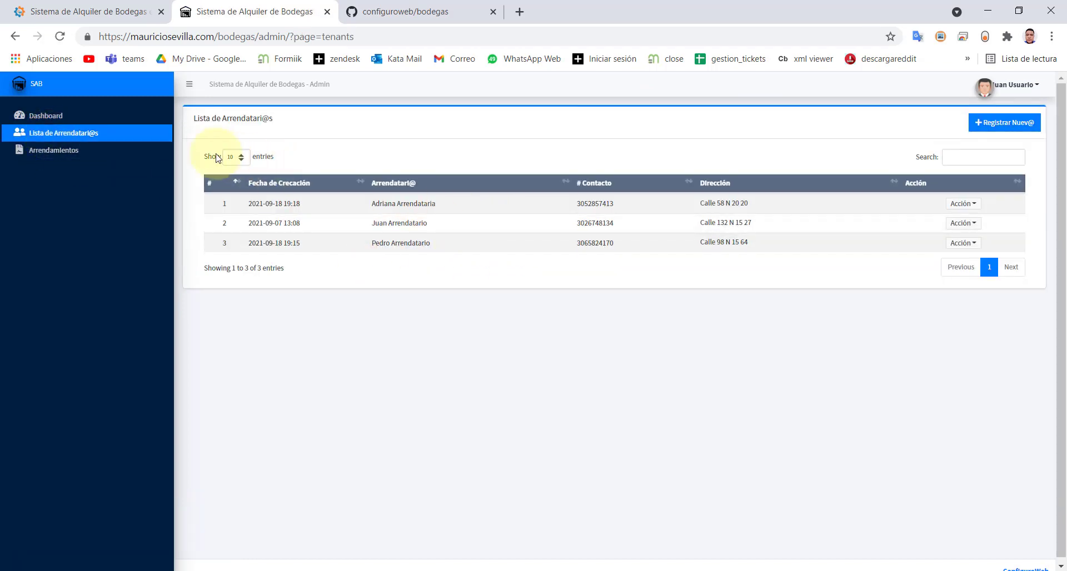
click(70, 156)
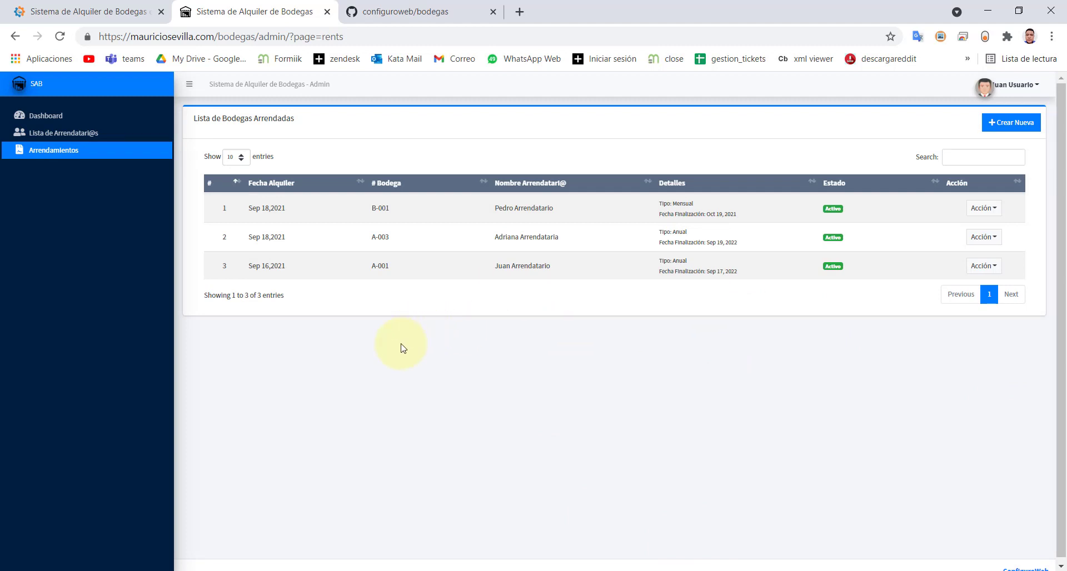
click(51, 135)
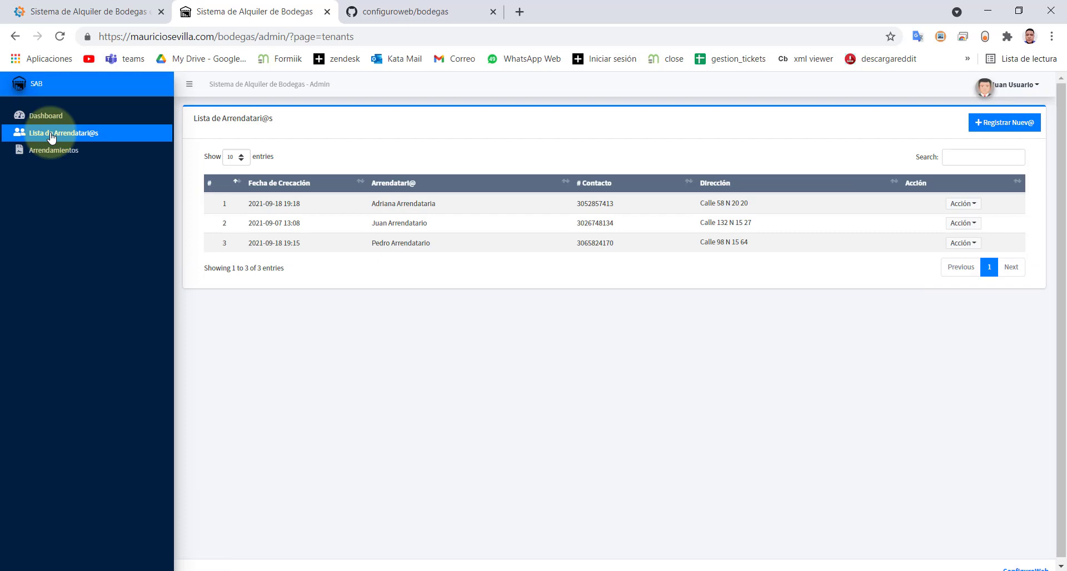
click(39, 150)
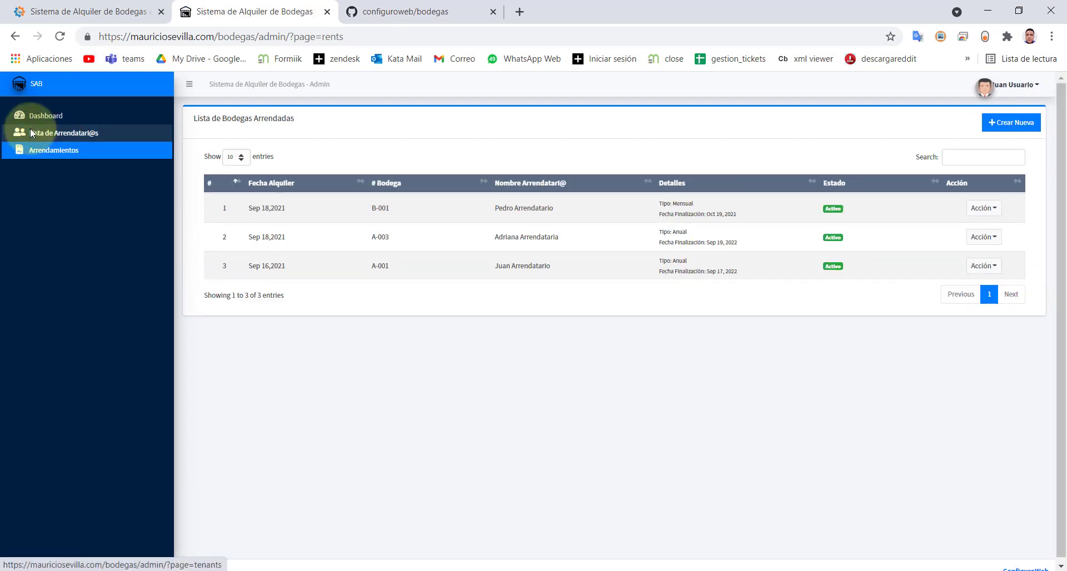
click(30, 131)
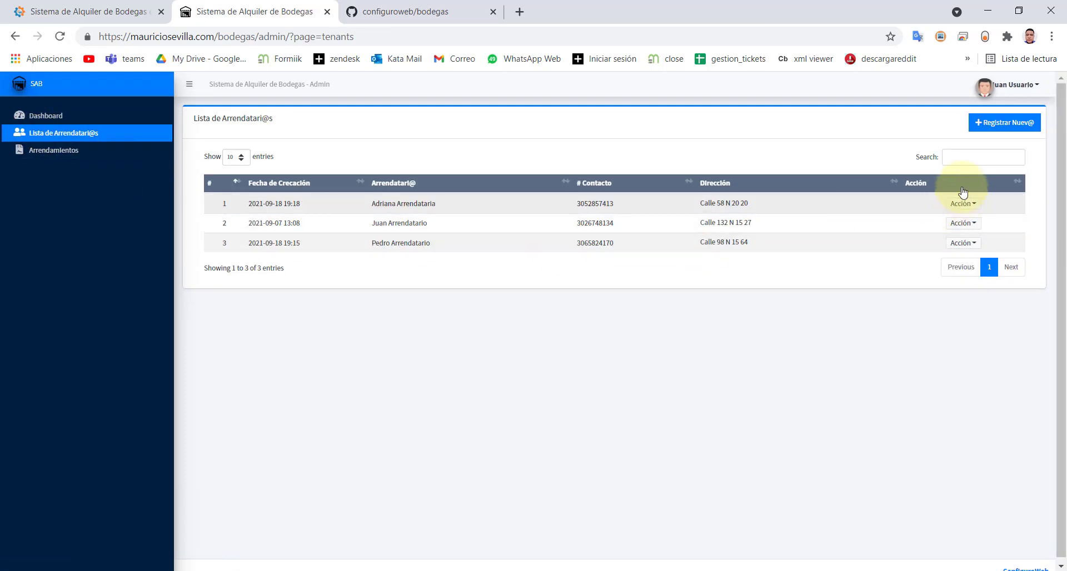
click(1013, 86)
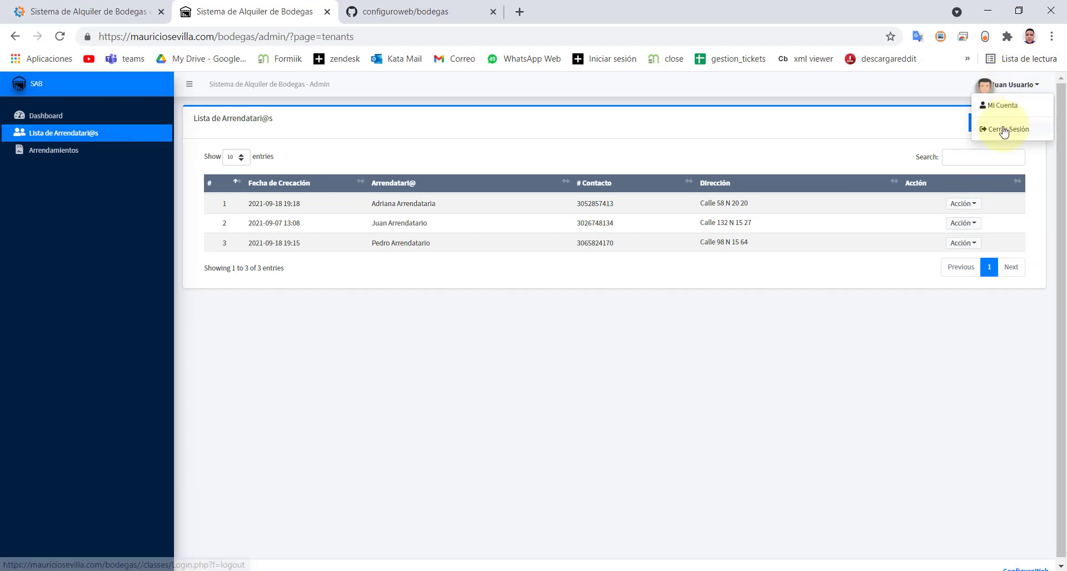
- Log back in as administrator, check a user's edit options, and open Configuraciones
click(1004, 130)
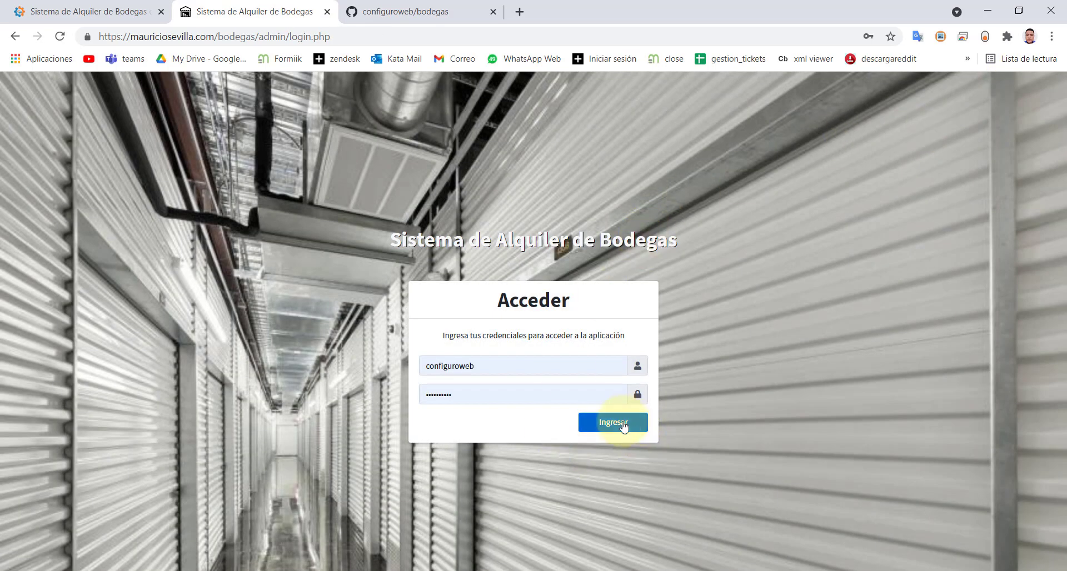
click(624, 426)
click(50, 228)
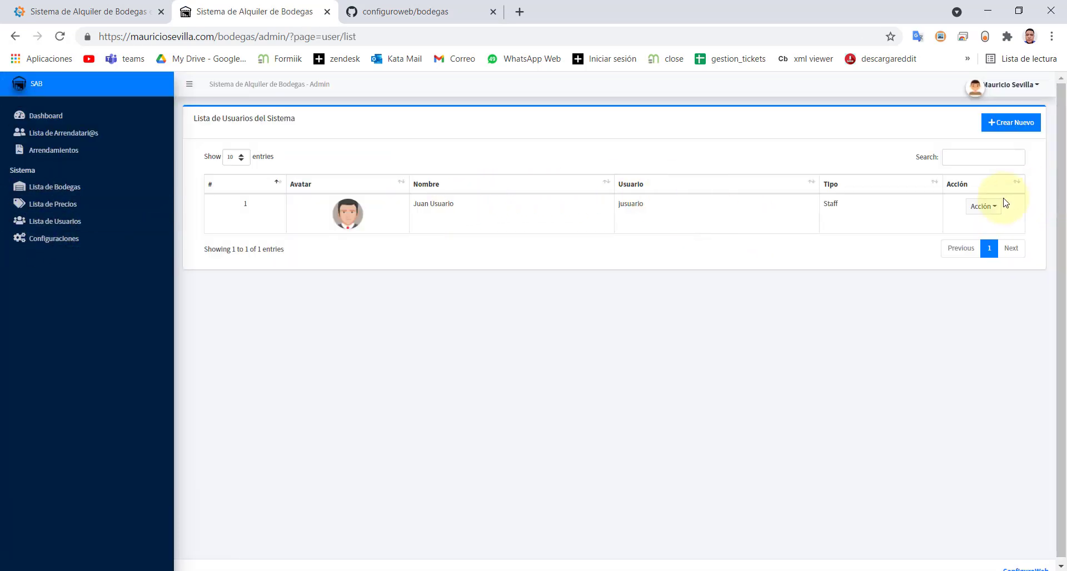
click(984, 206)
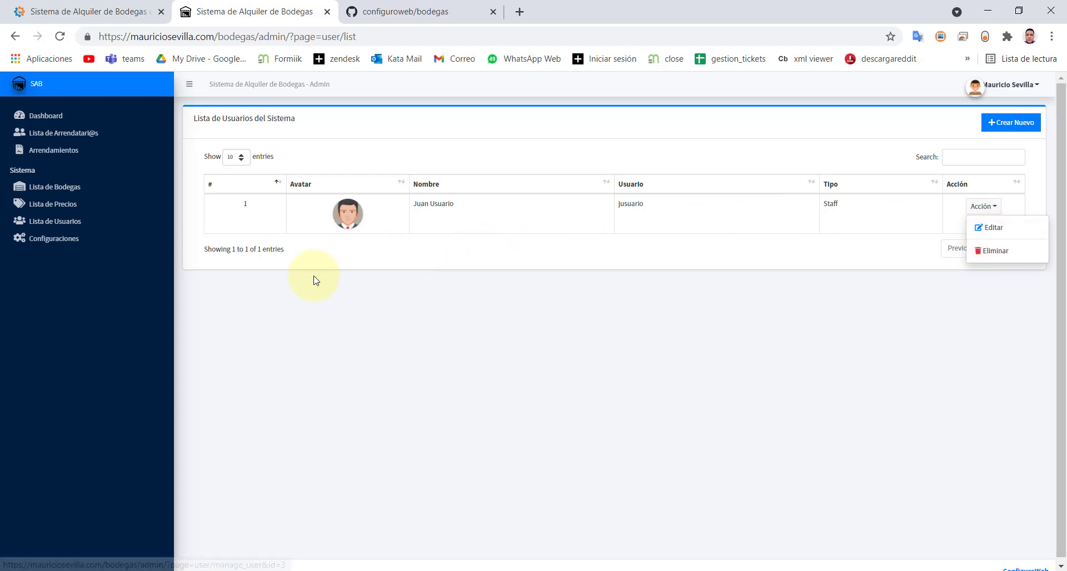
click(38, 248)
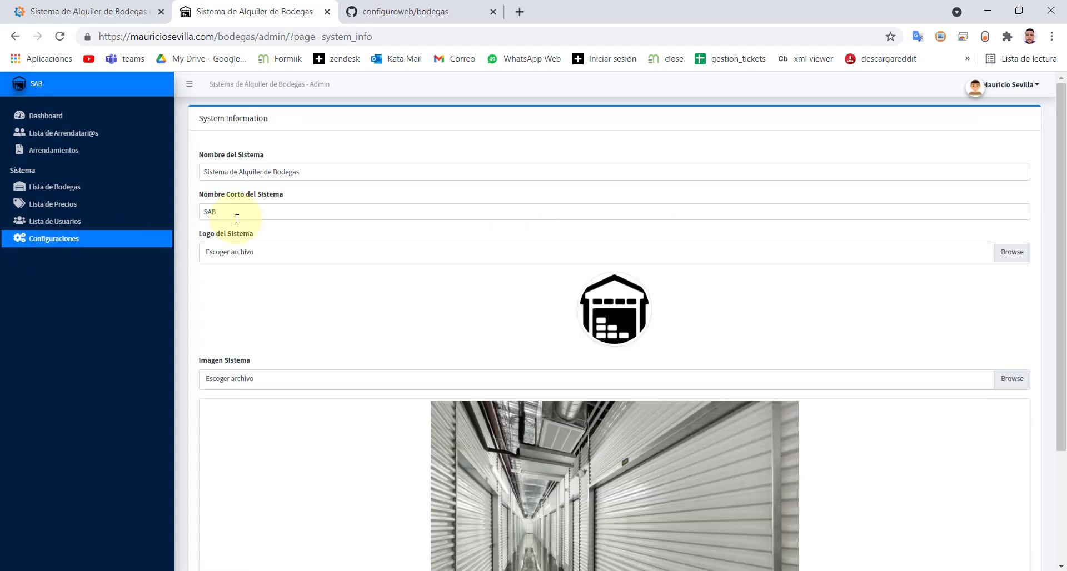
scroll(543, 378, down, 3)
scroll(556, 367, up, 3)
scroll(396, 256, down, 3)
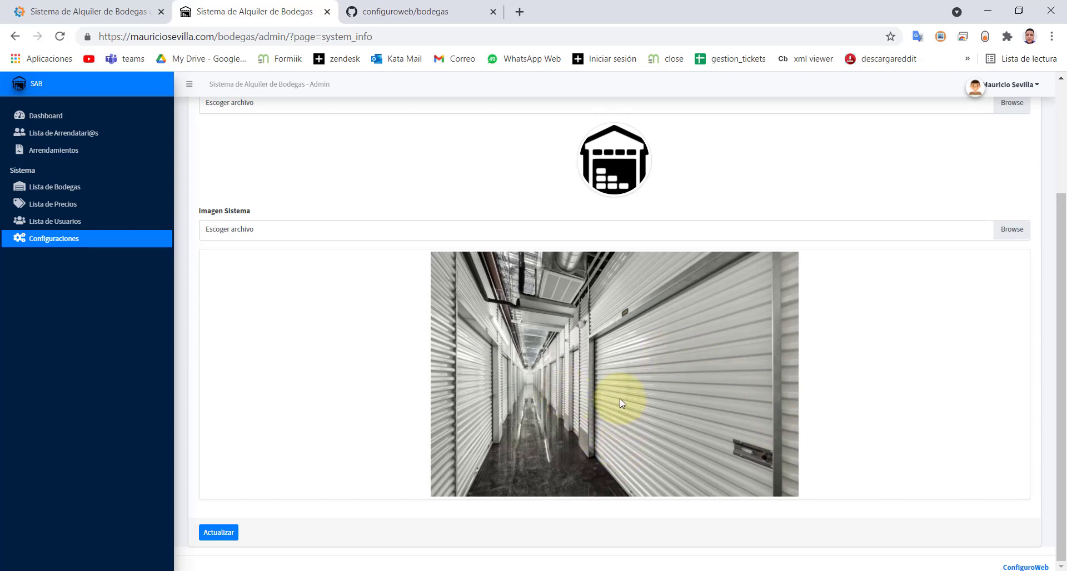
scroll(578, 422, up, 3)
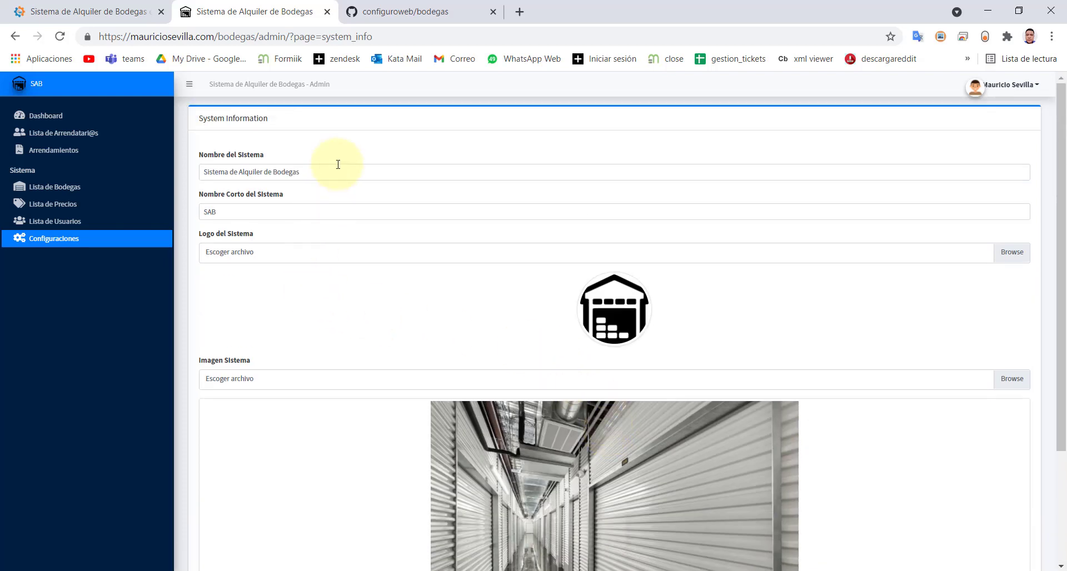
drag(330, 169, 148, 181)
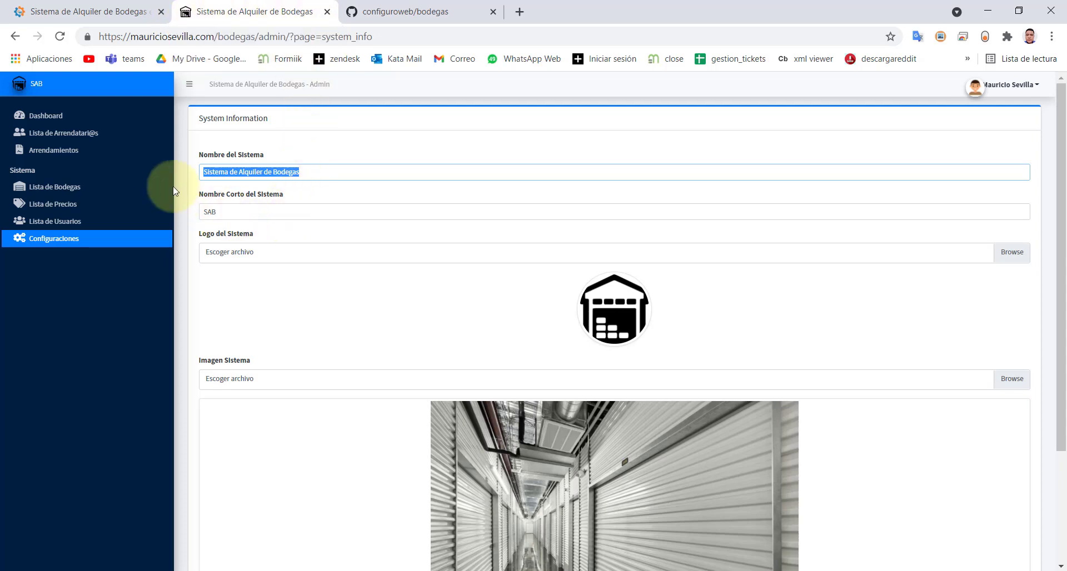
click(190, 84)
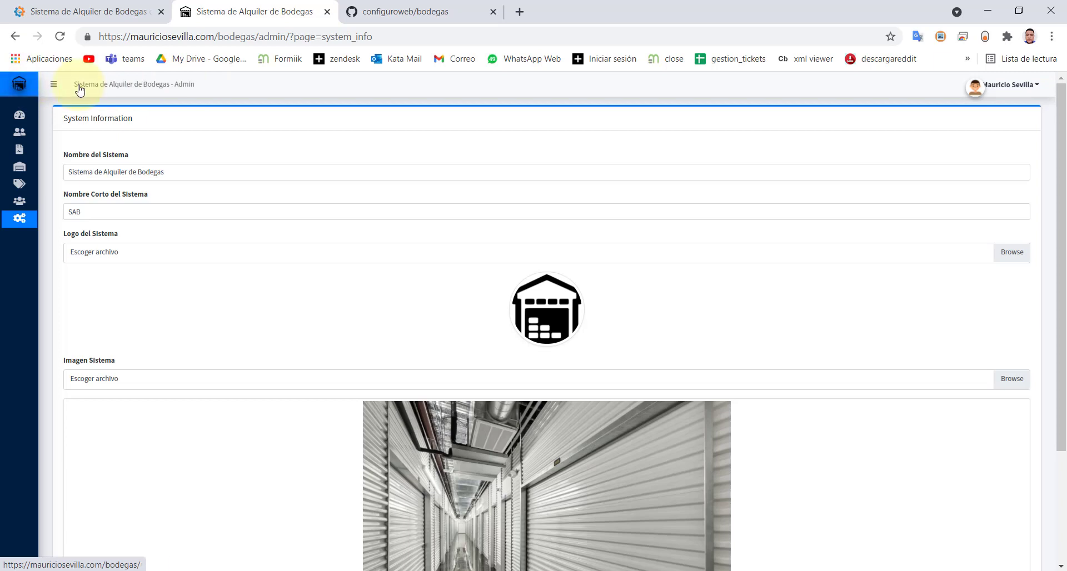
click(54, 85)
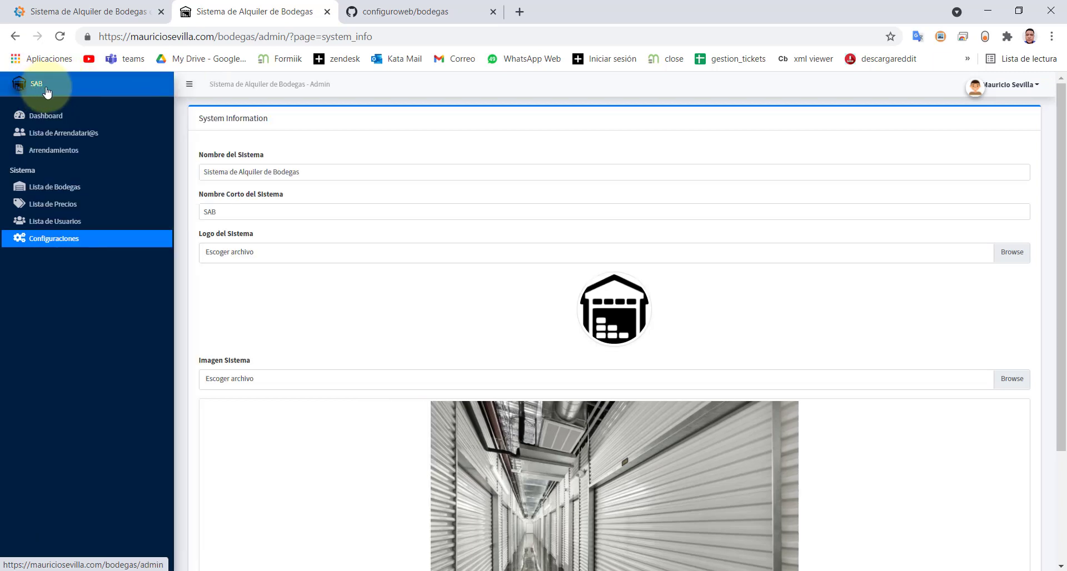
scroll(329, 489, down, 3)
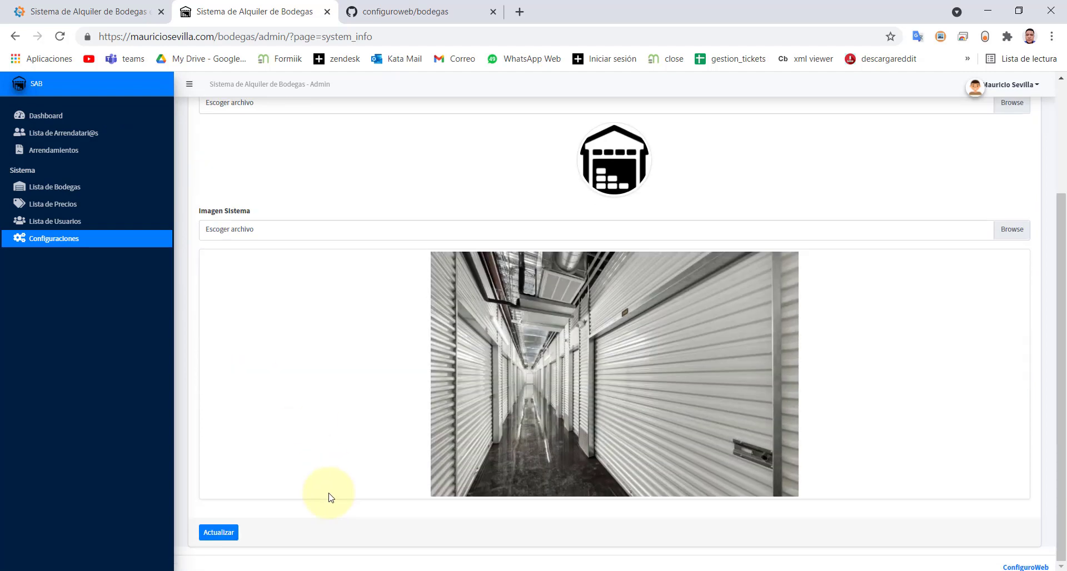
scroll(331, 377, up, 3)
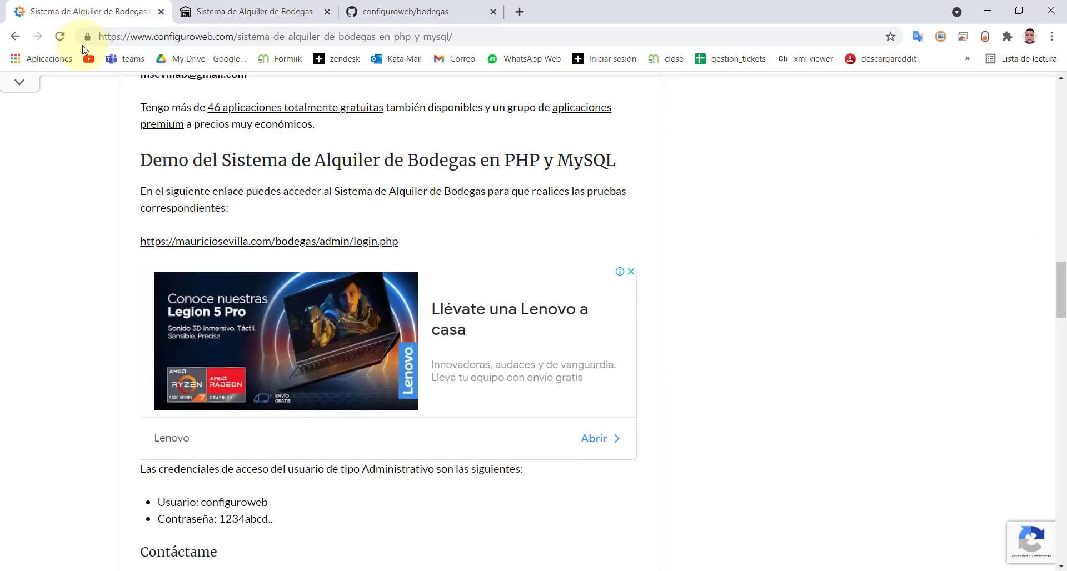
- Switch to the ConfiguroWeb blog tab and scroll through the bodega rental article
click(68, 13)
scroll(439, 311, up, 12)
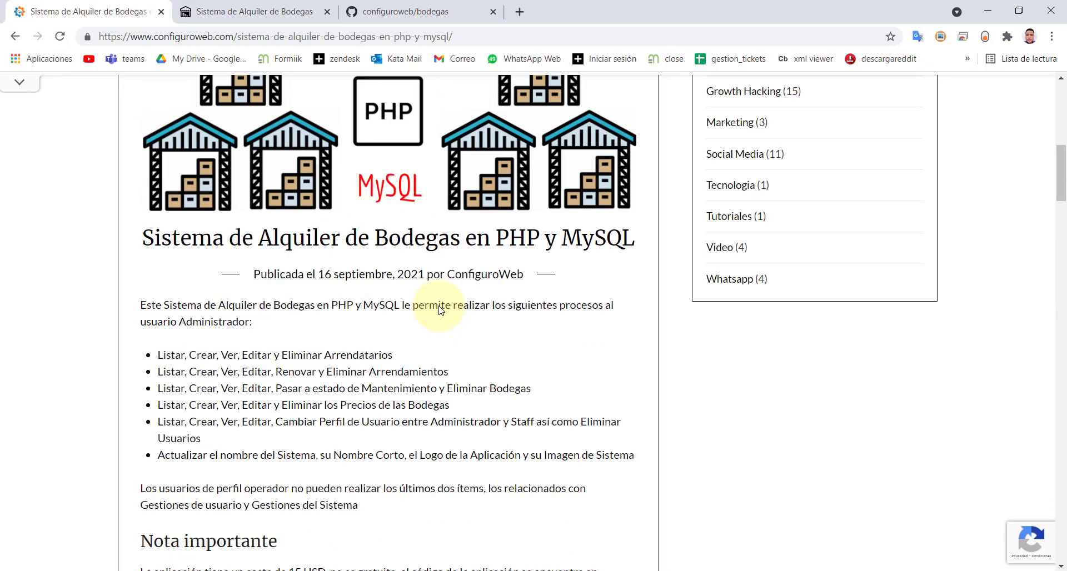
scroll(439, 310, down, 7)
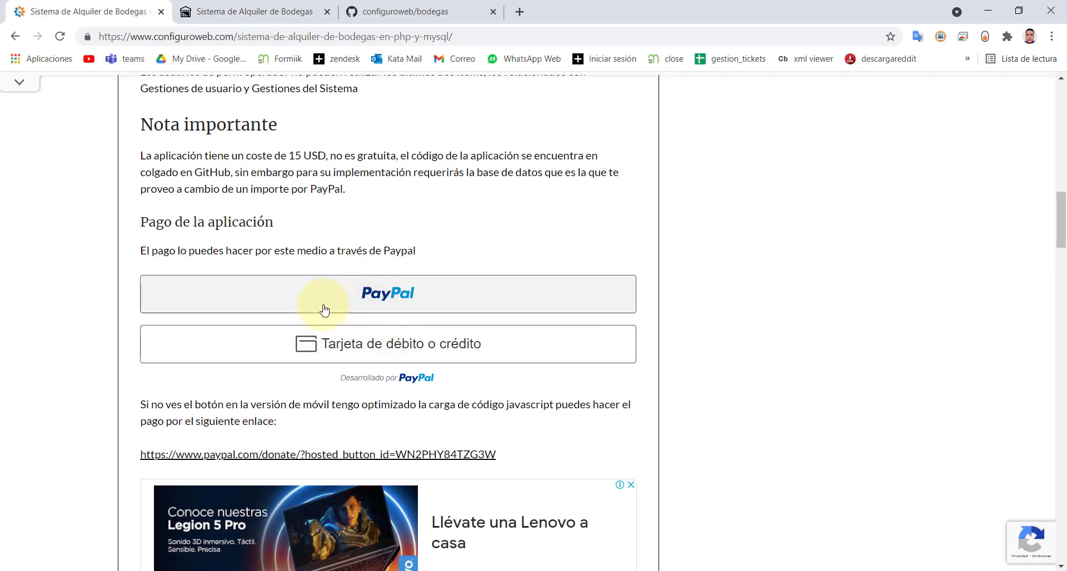
- Switch to the configuroweb/bodegas GitHub tab and scroll the README, ending at its banner
click(251, 13)
click(381, 11)
scroll(340, 281, up, 3)
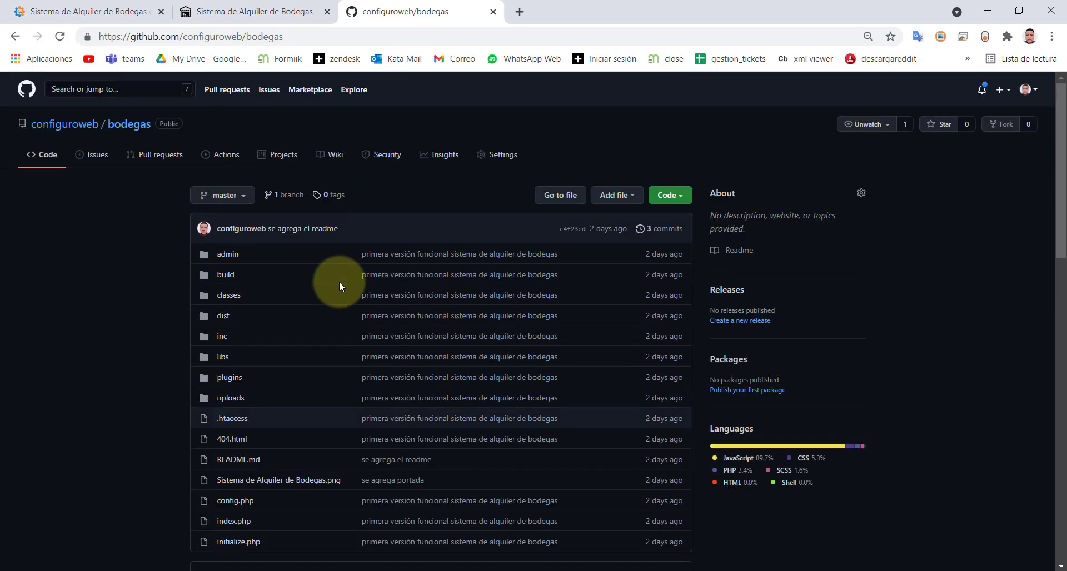
scroll(259, 353, down, 13)
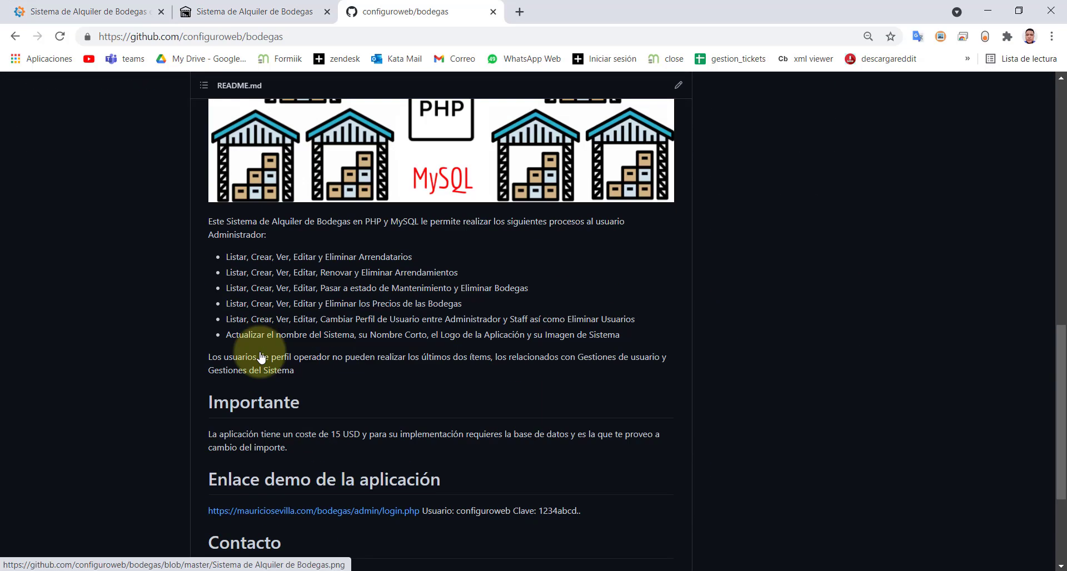
scroll(260, 353, up, 10)
scroll(260, 354, down, 8)
scroll(259, 352, down, 4)
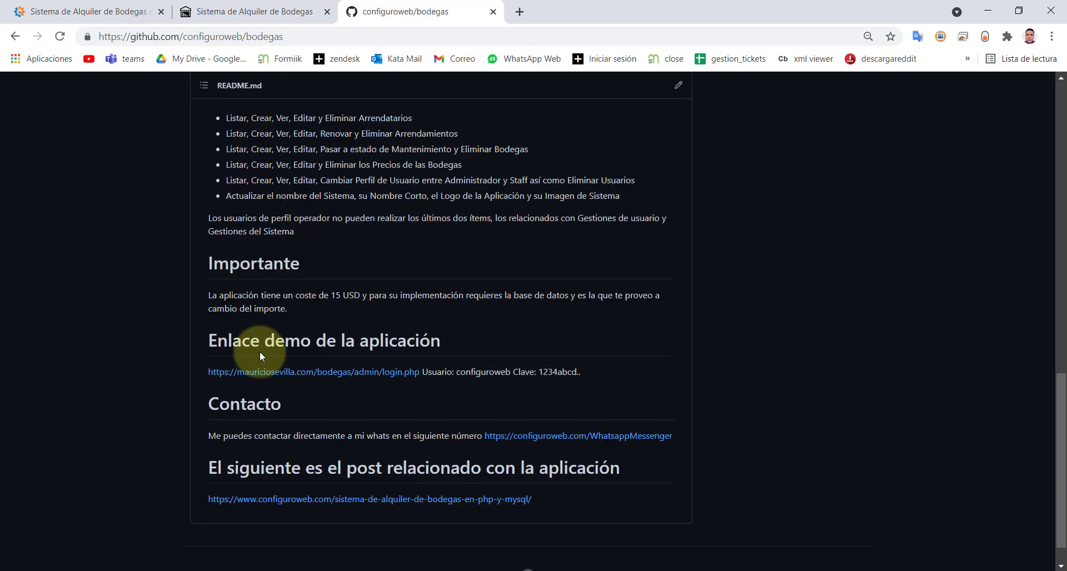
scroll(278, 262, up, 8)
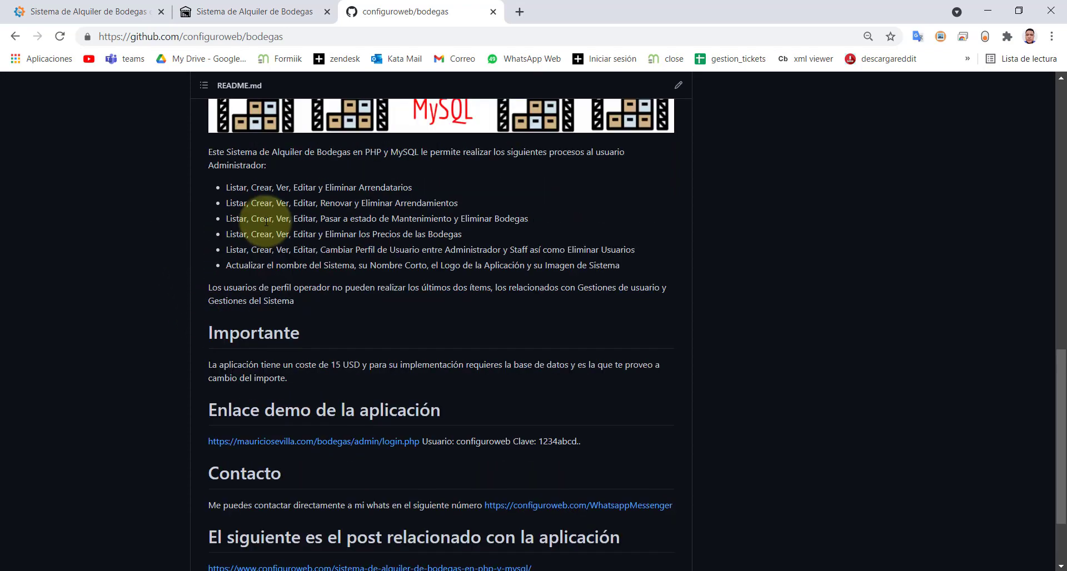
scroll(261, 225, down, 4)
scroll(253, 216, up, 3)
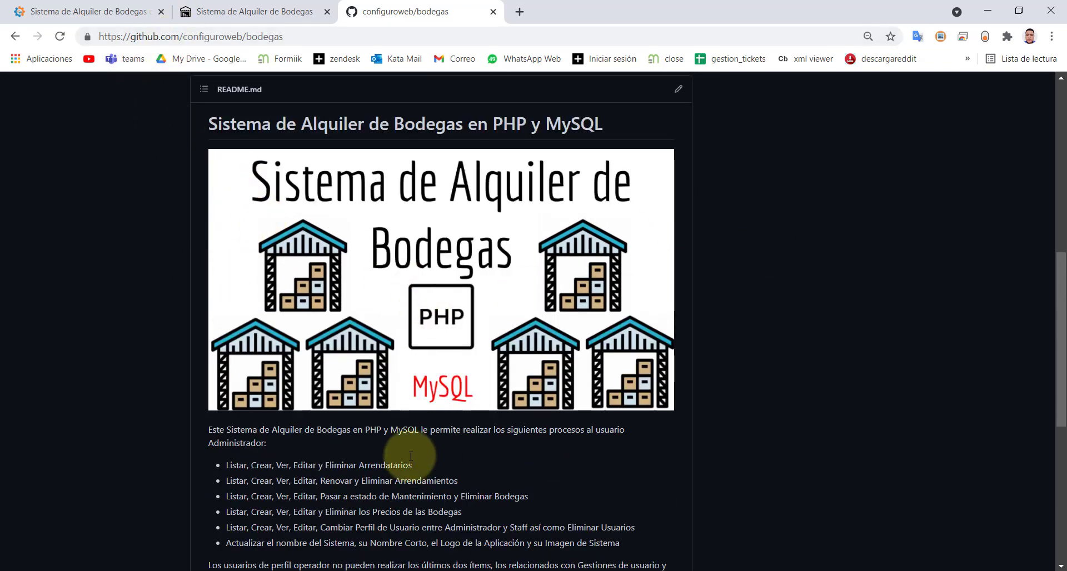
- Look over the admin settings, GitHub repository and blog article tabs in turn
click(200, 12)
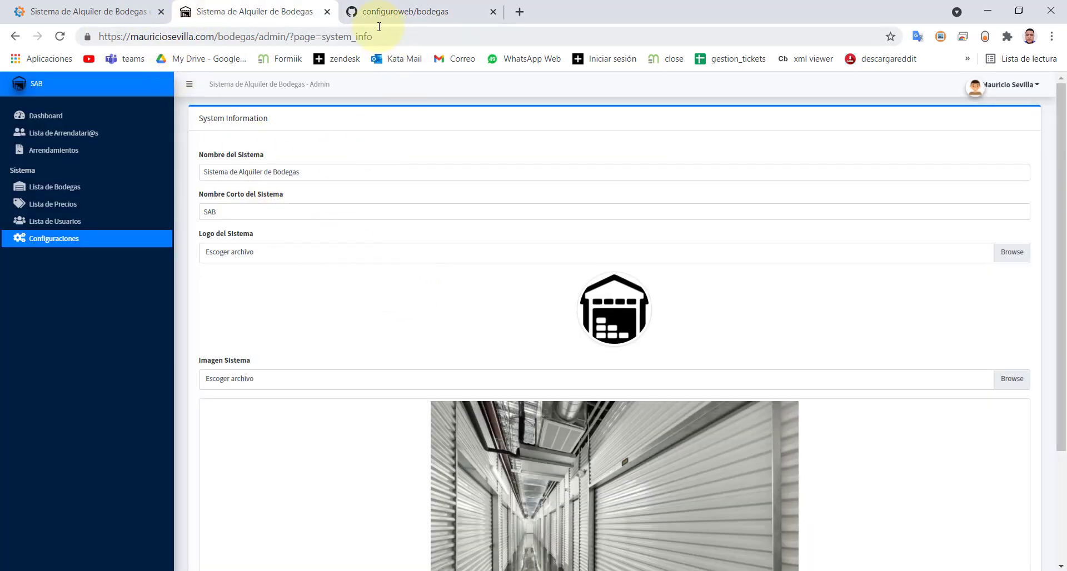
click(379, 12)
click(68, 16)
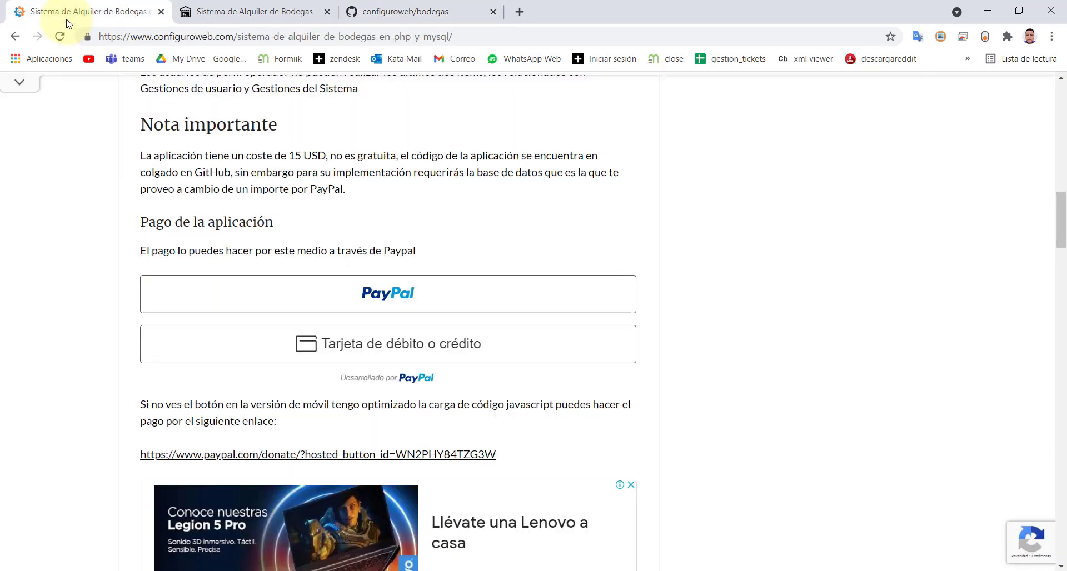
- Show the admin dashboard with 4 warehouses, 1 available and 3 in use, then the account menu
click(212, 17)
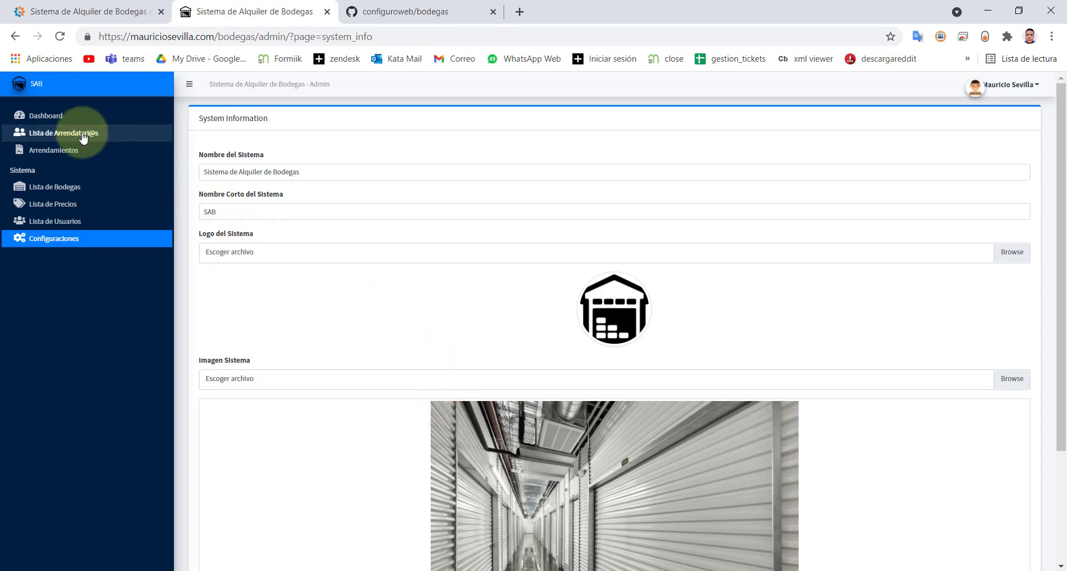
click(50, 115)
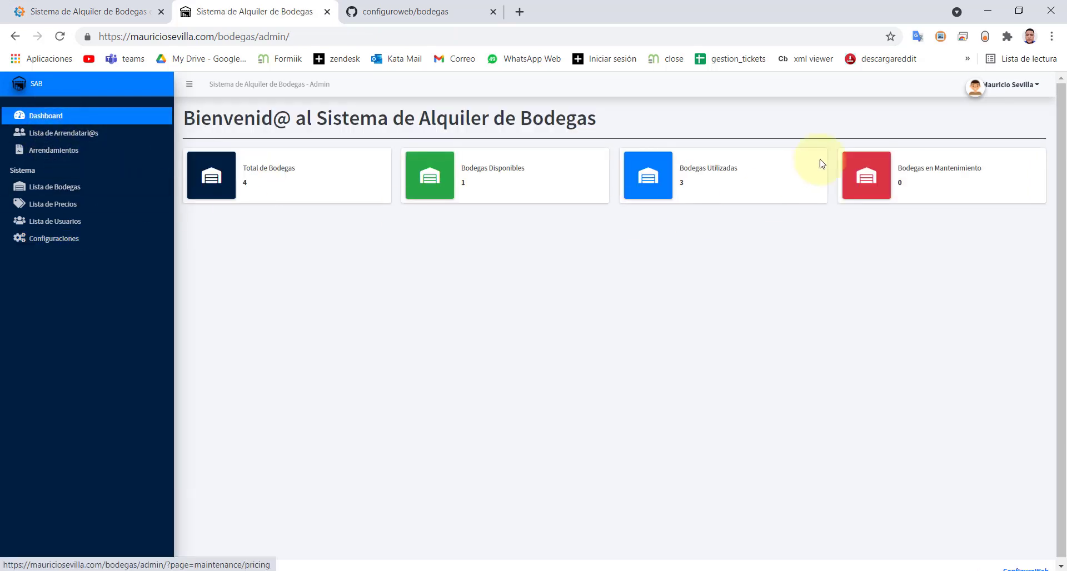
click(1000, 88)
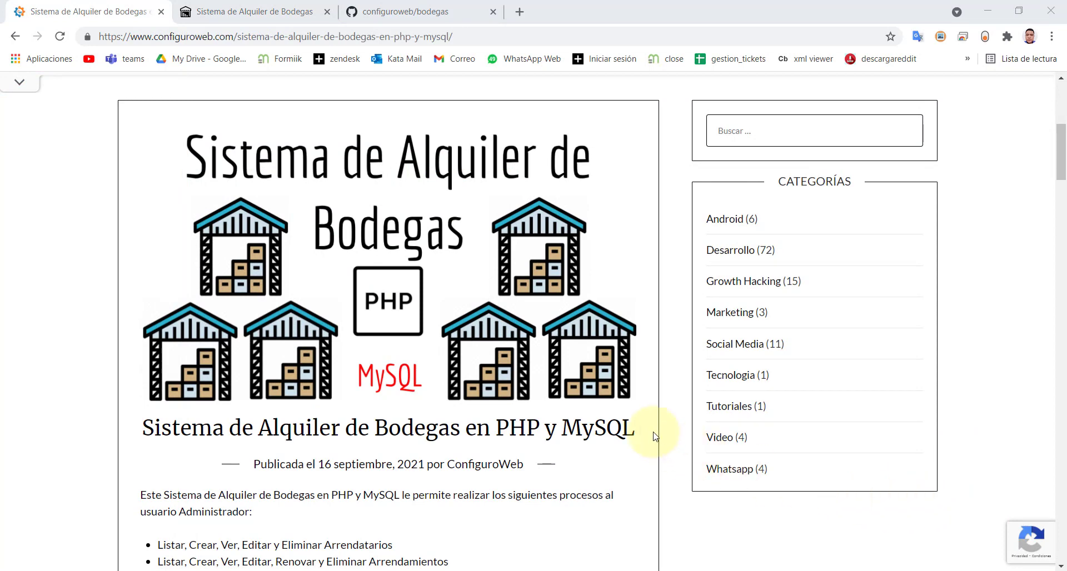
- Highlight the 'Puesta a punto de la aplicación en un Servidor Local' heading and its XAMPP, Git, Visual Studio Code line
scroll(654, 437, down, 12)
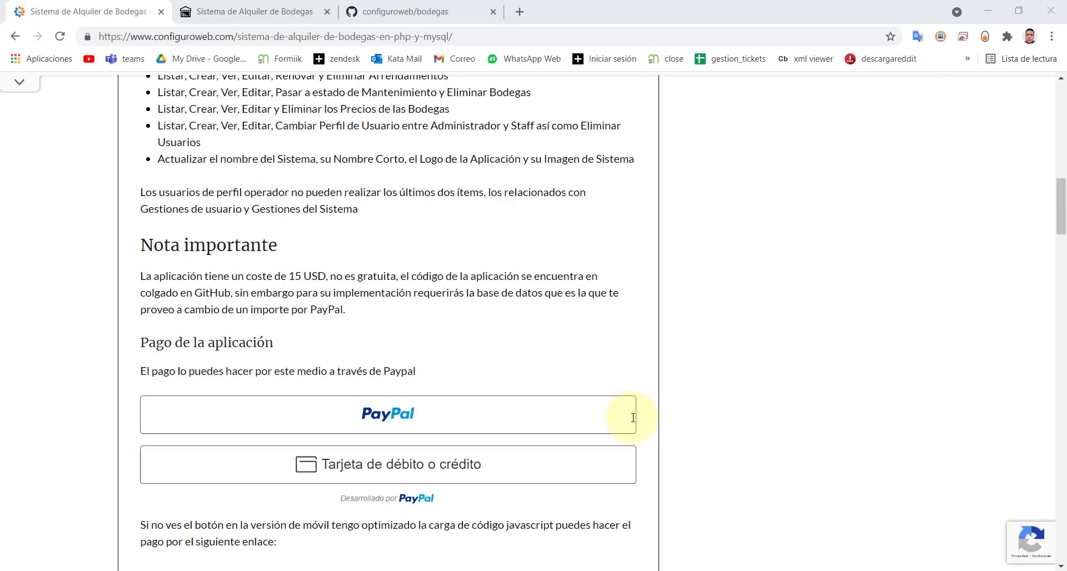
scroll(633, 418, down, 12)
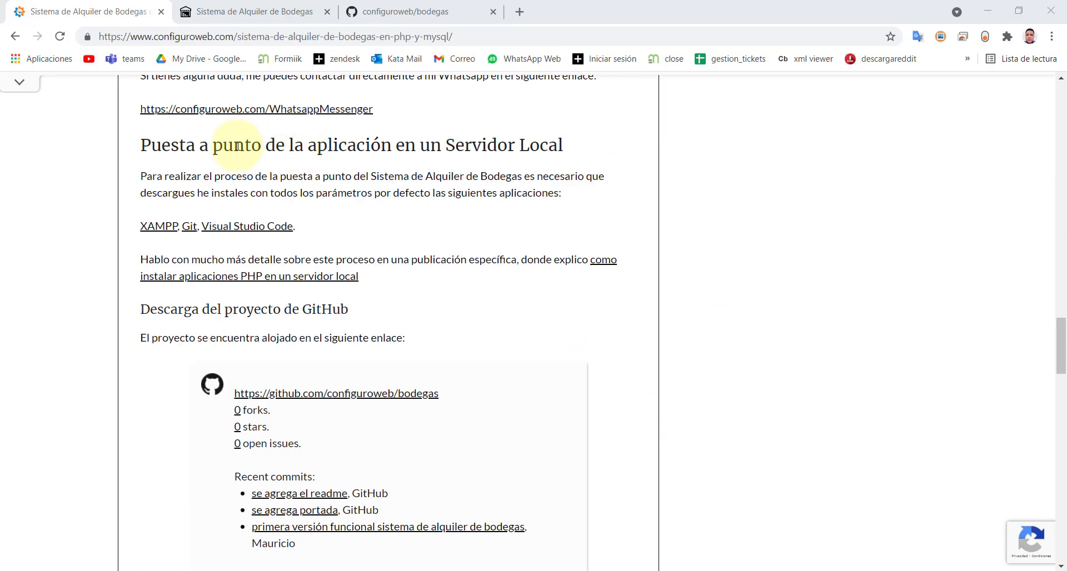
drag(234, 146, 577, 146)
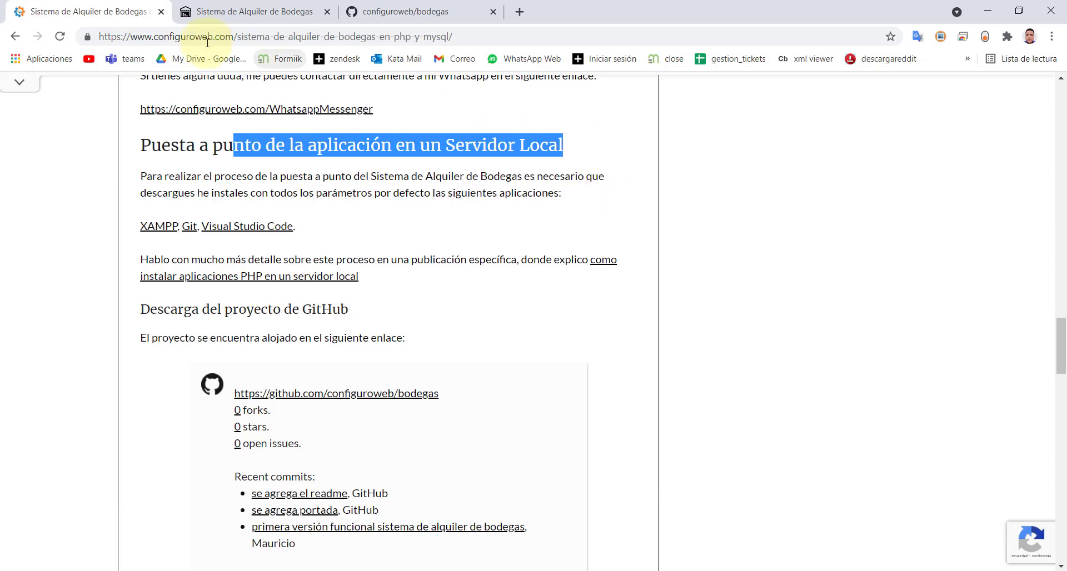
drag(143, 148, 580, 138)
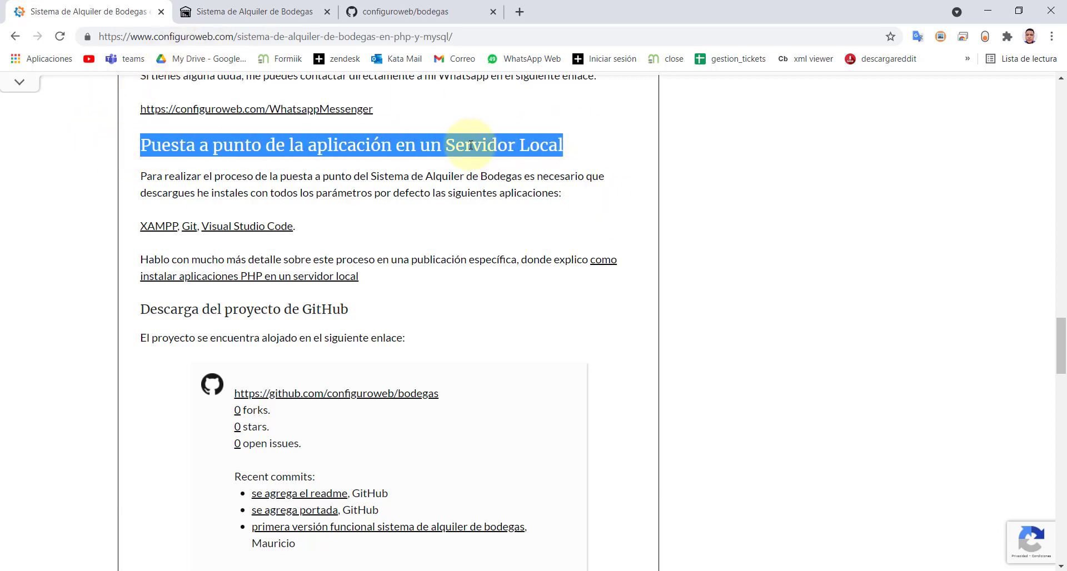
click(156, 174)
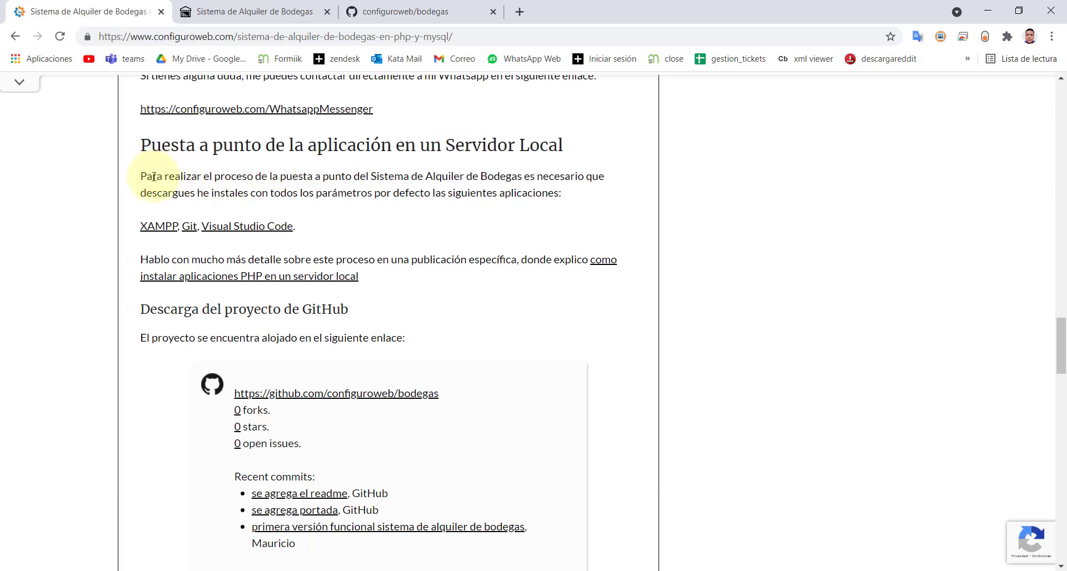
drag(309, 230, 136, 233)
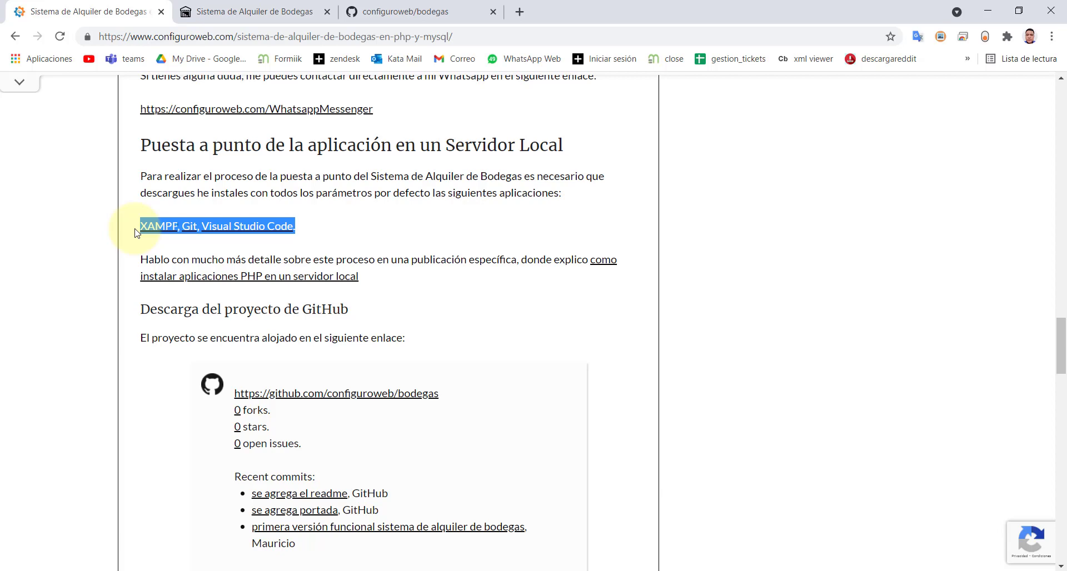
click(319, 239)
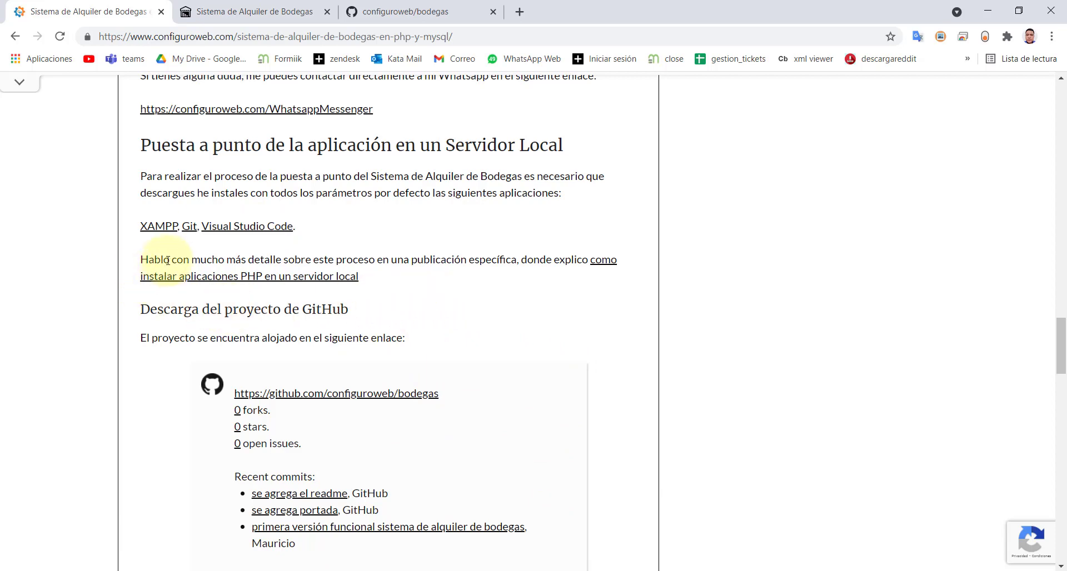
- Highlight the required-apps line (XAMPP, Git, Visual Studio Code) and review the bodegas GitHub repository
drag(132, 228, 320, 228)
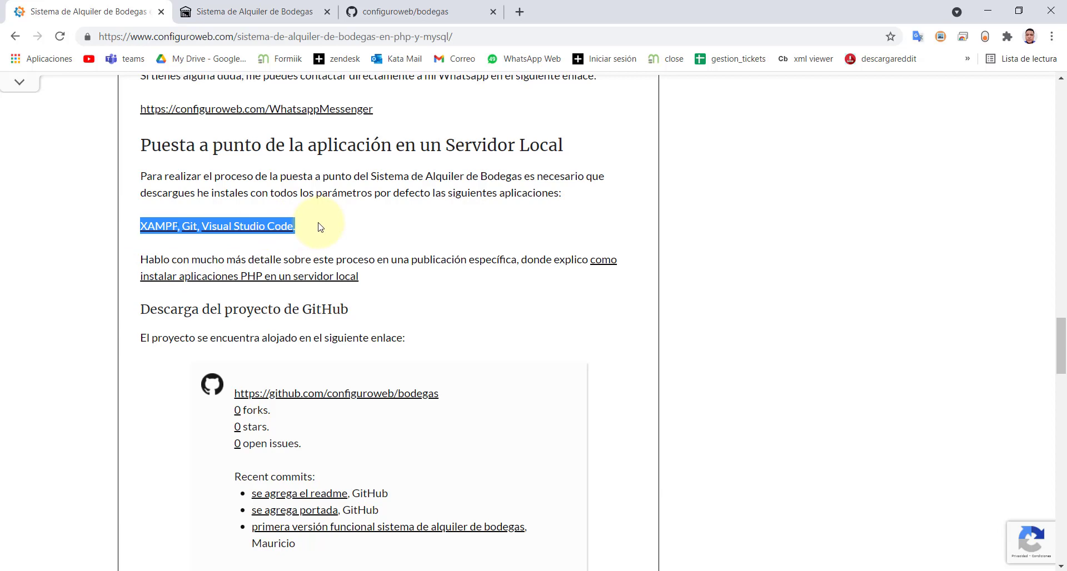
scroll(278, 272, down, 3)
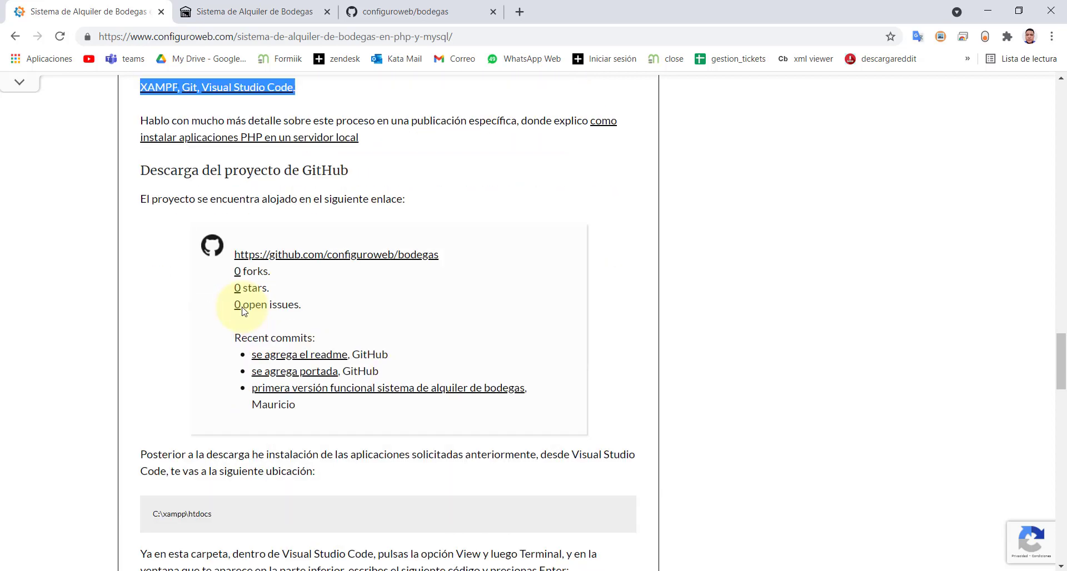
click(352, 263)
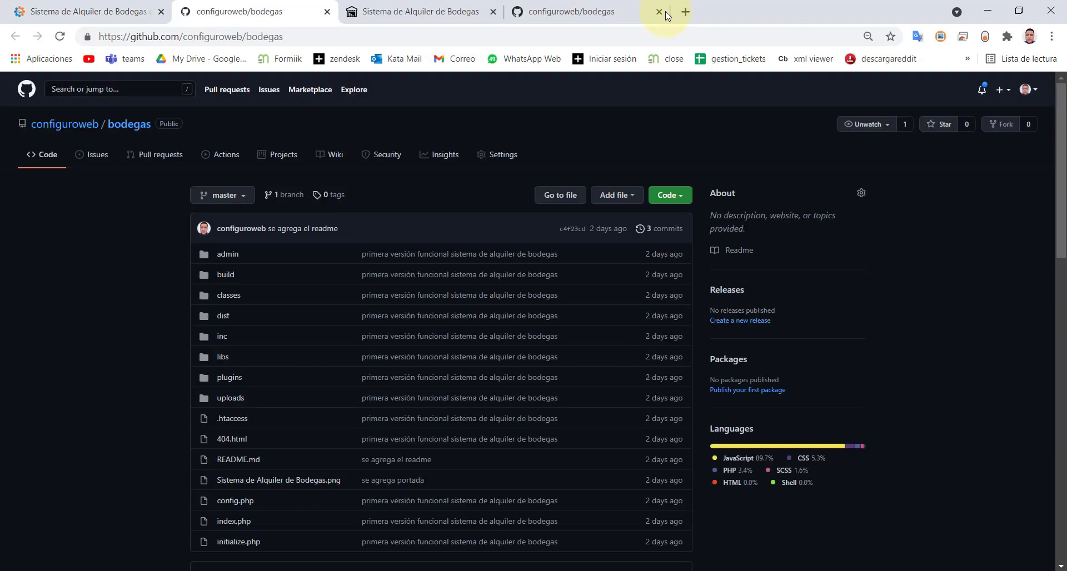
click(658, 12)
scroll(411, 347, down, 10)
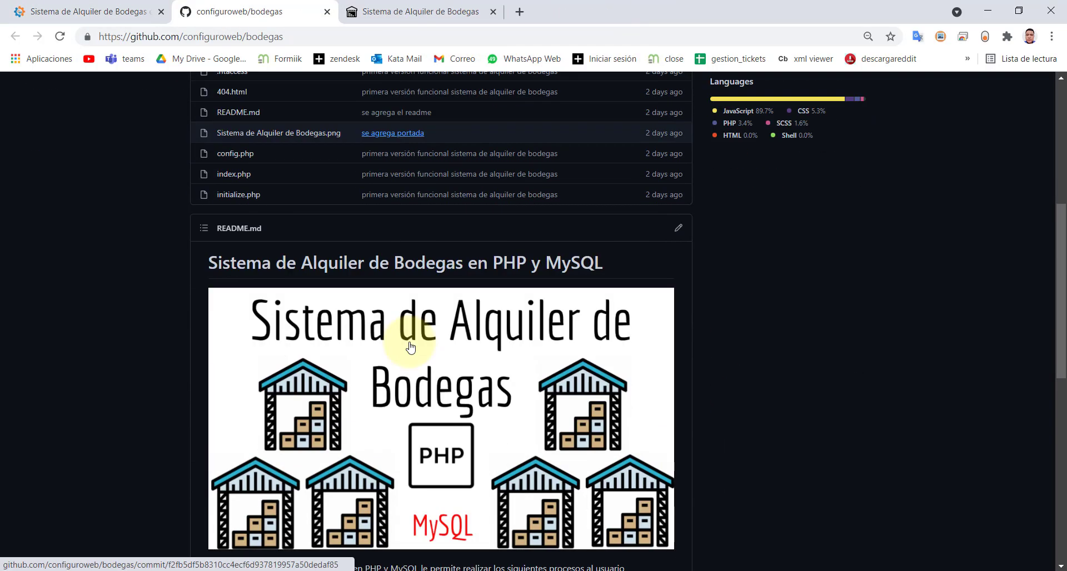
scroll(412, 346, up, 7)
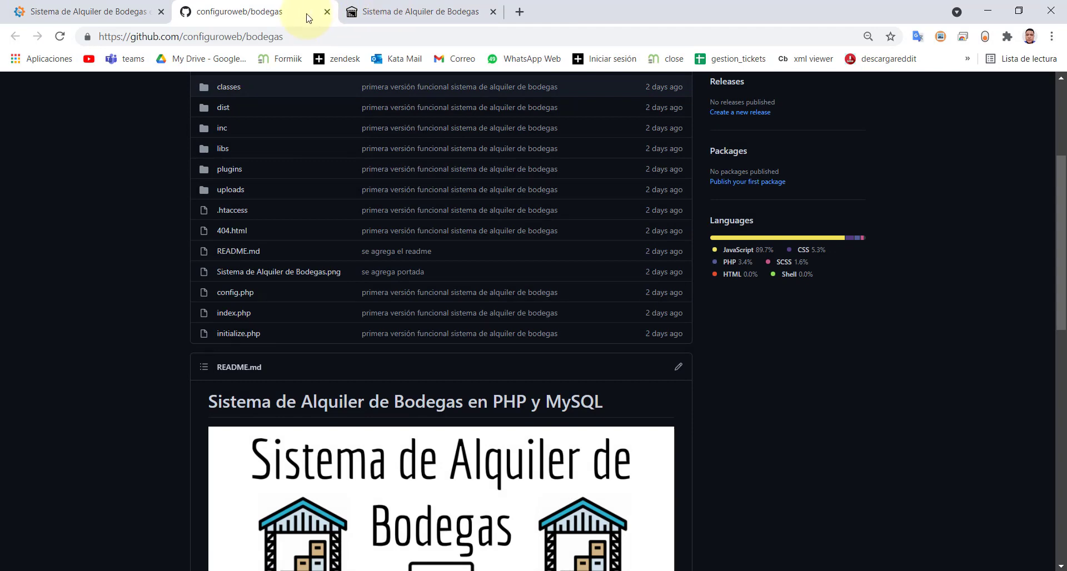
- Close the GitHub tab and highlight the C:\xampp\htdocs project location in the article
click(328, 12)
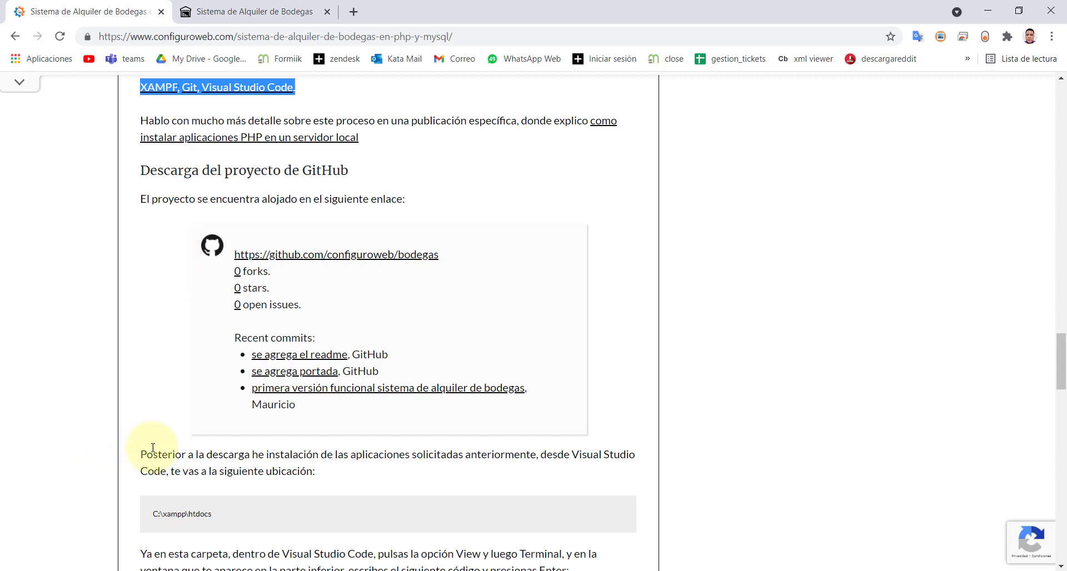
drag(173, 455, 305, 495)
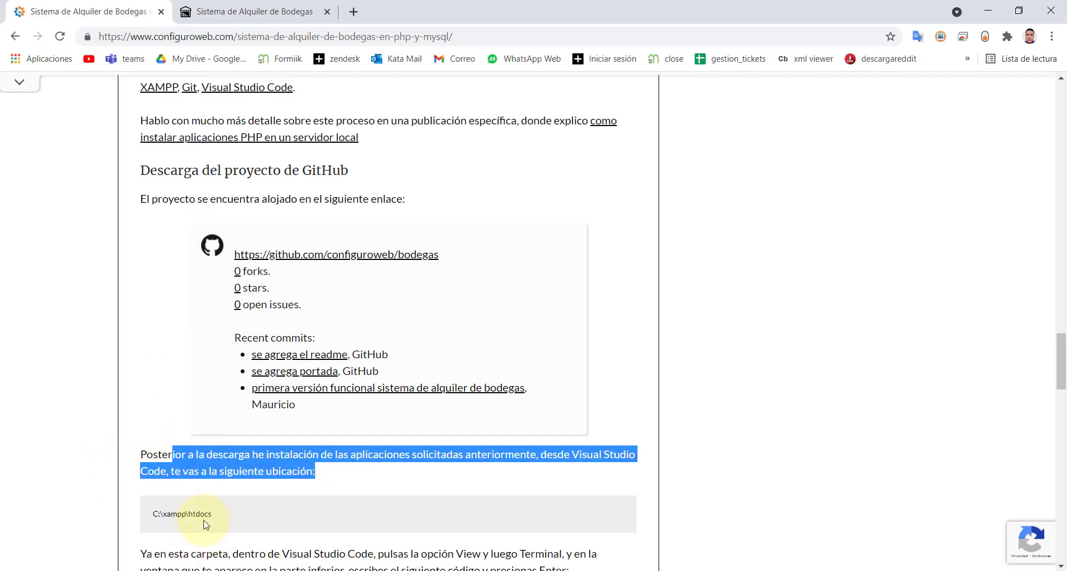
drag(211, 514, 153, 526)
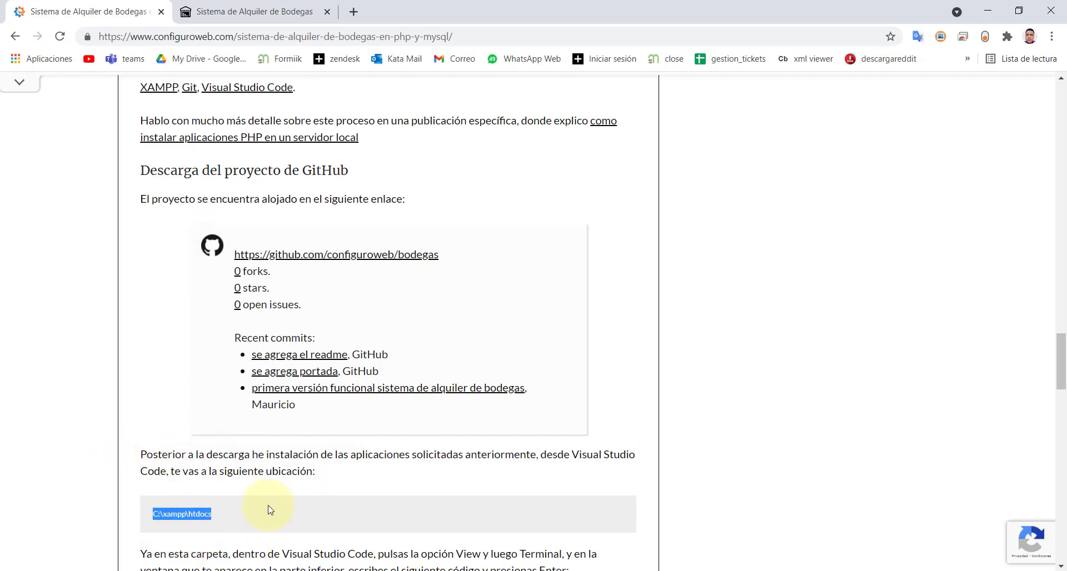
- Launch Visual Studio Code from a Start menu search for 'visual'
key(super)
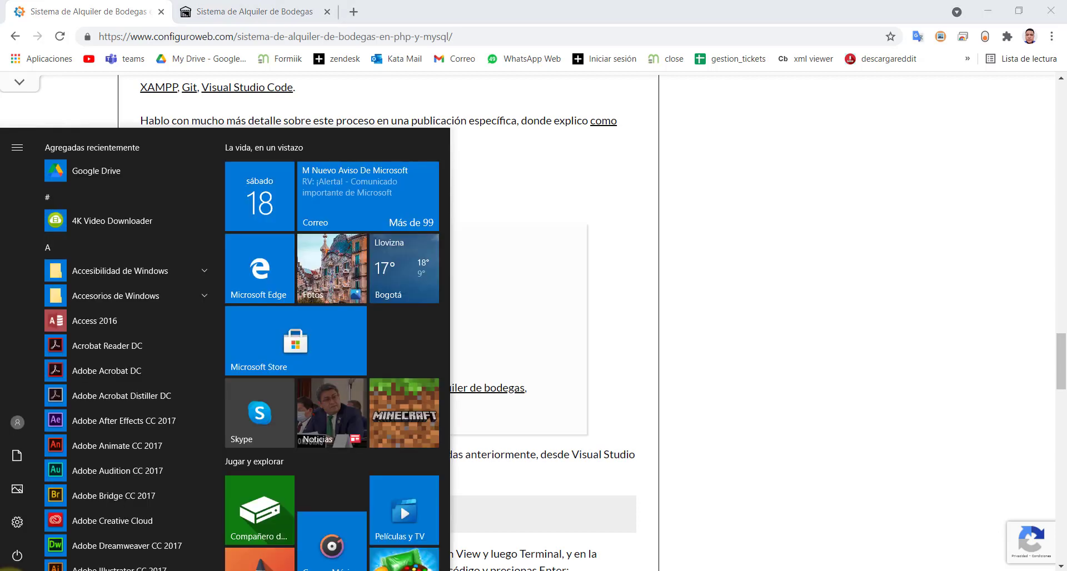
key(super)
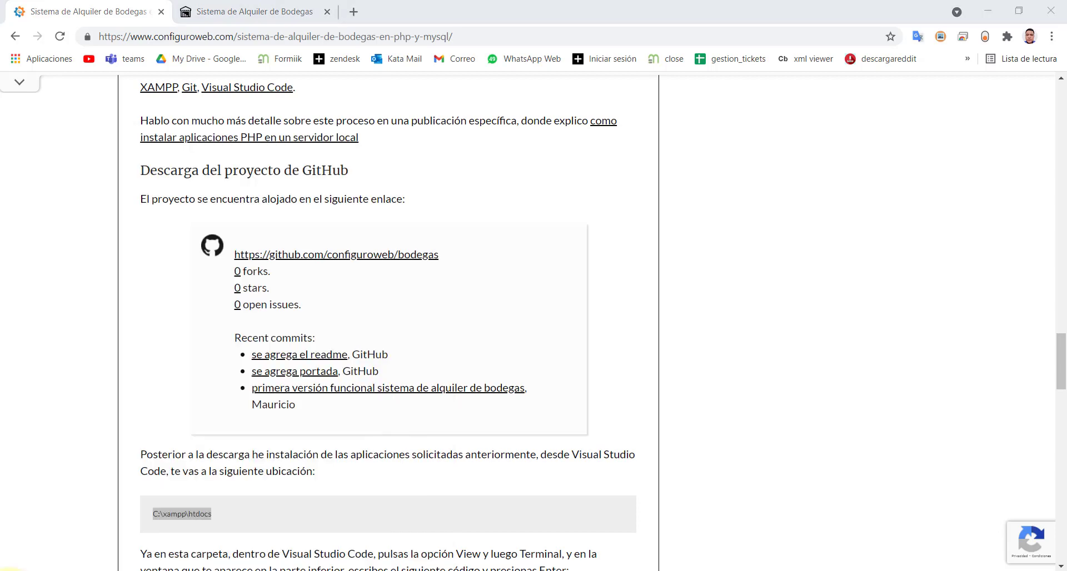
key(super)
text(vi)
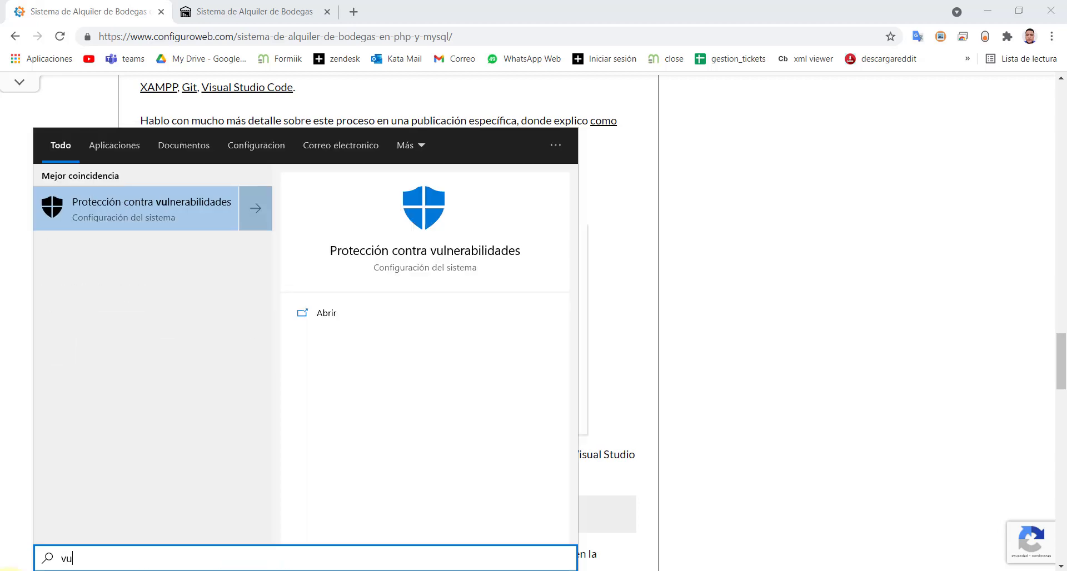
text(su)
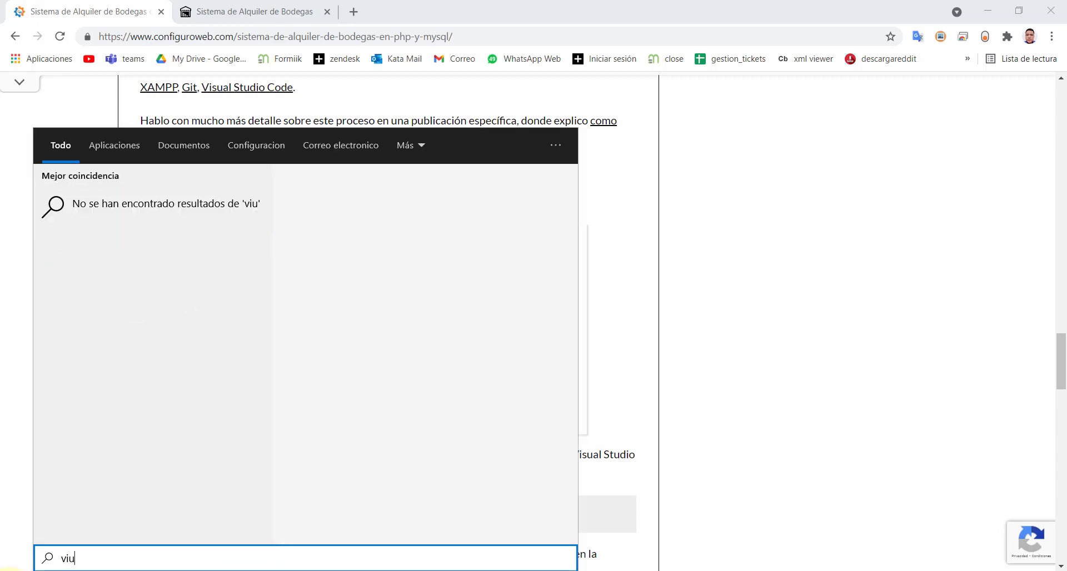
text(al)
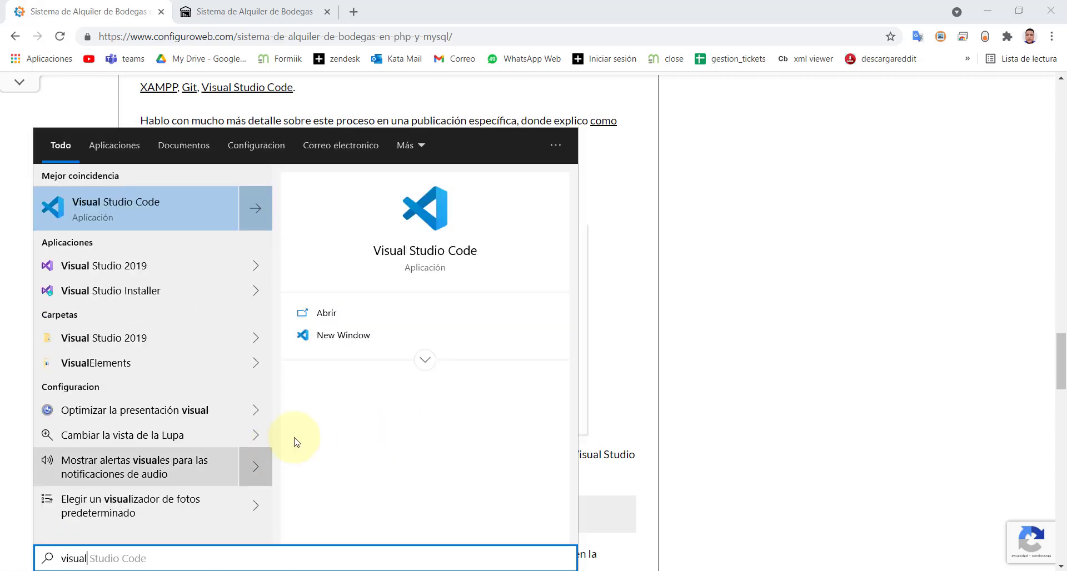
click(320, 314)
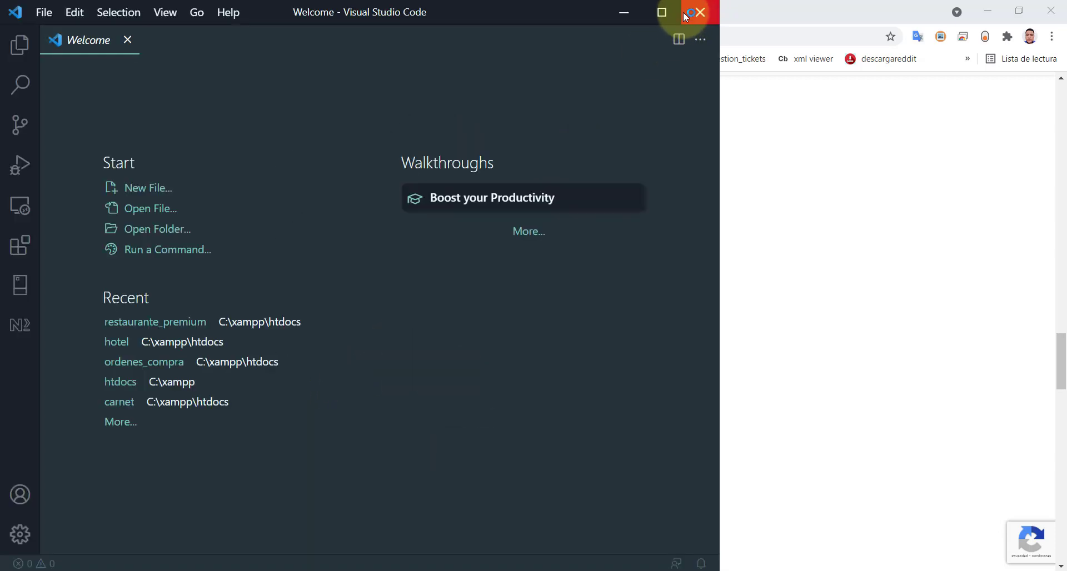
- Maximize the editor and open C:\xampp\htdocs as the workspace folder
click(681, 11)
click(44, 11)
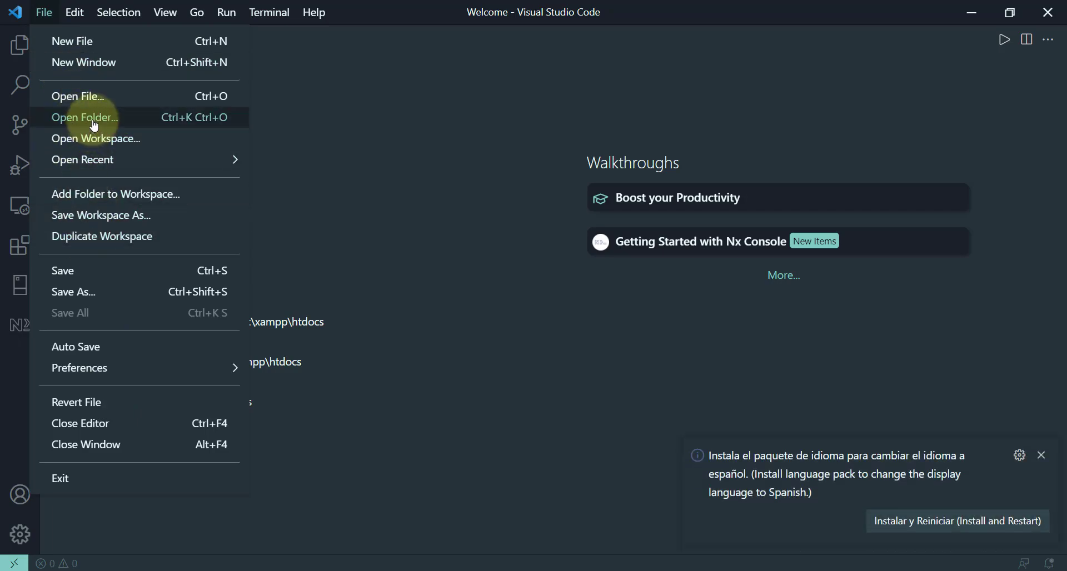
click(61, 117)
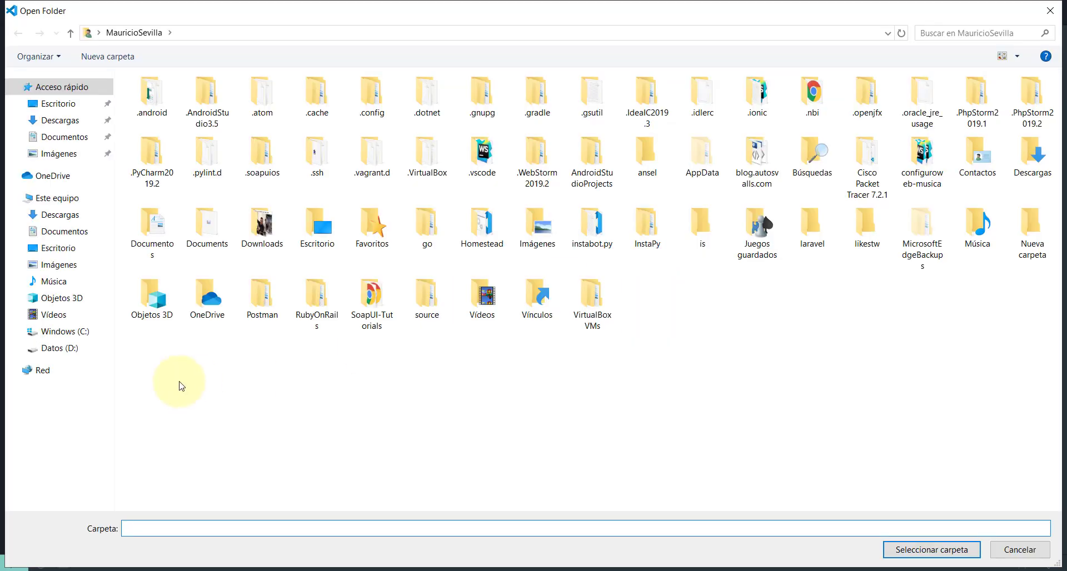
click(57, 333)
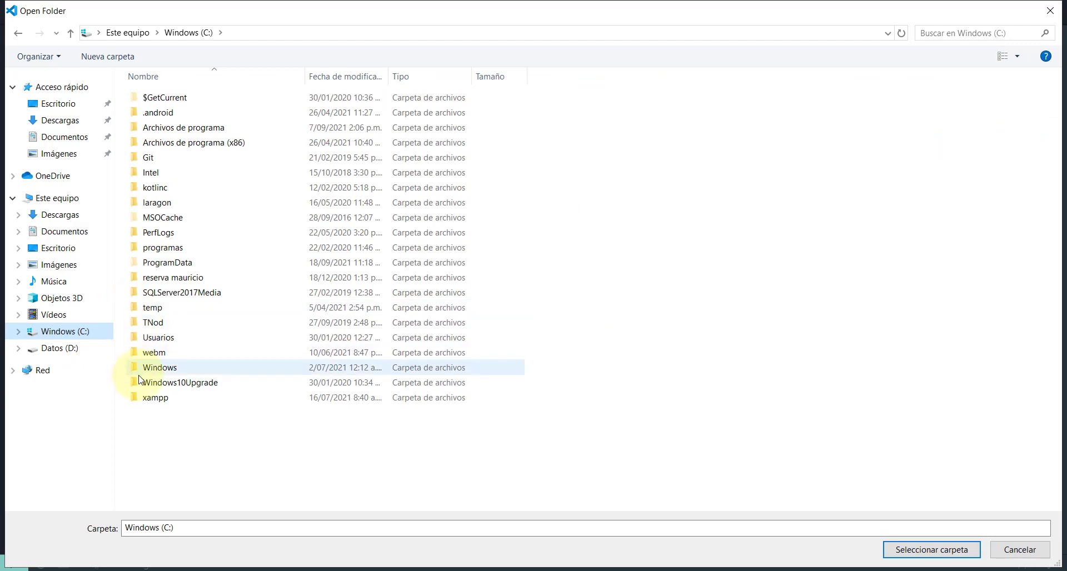
double_click(133, 332)
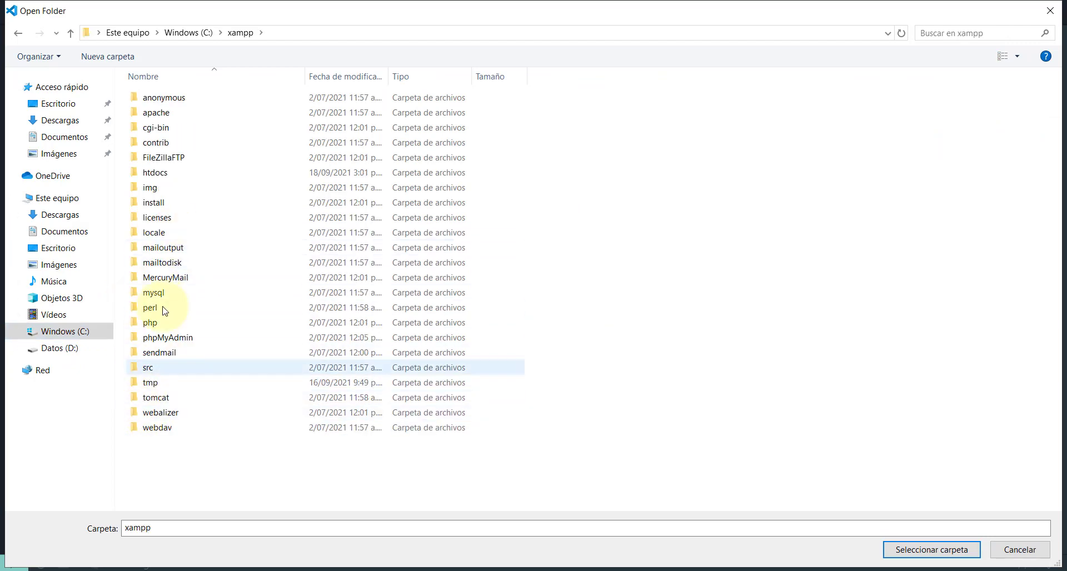
double_click(144, 172)
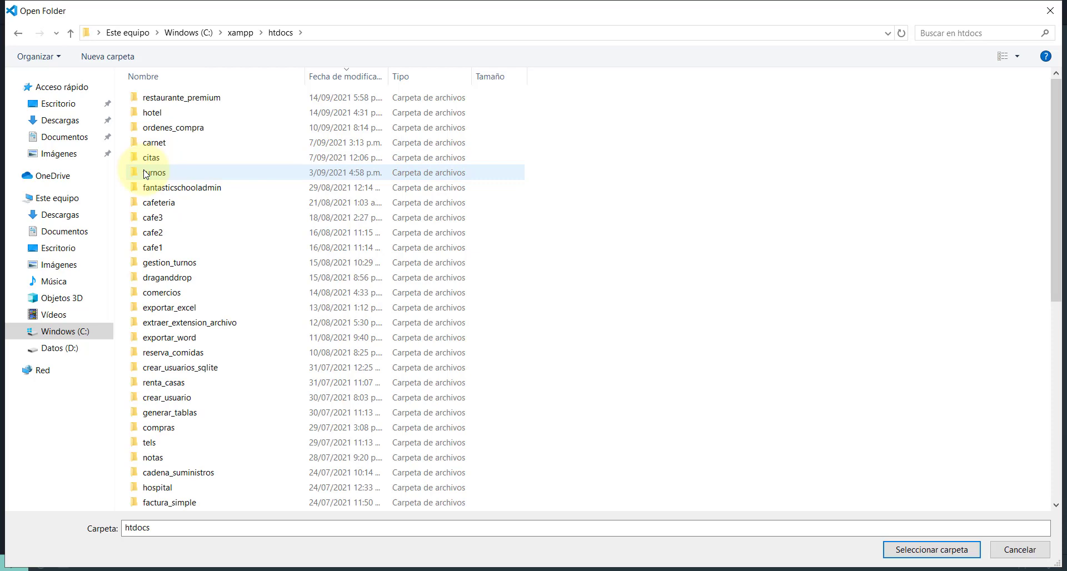
click(241, 32)
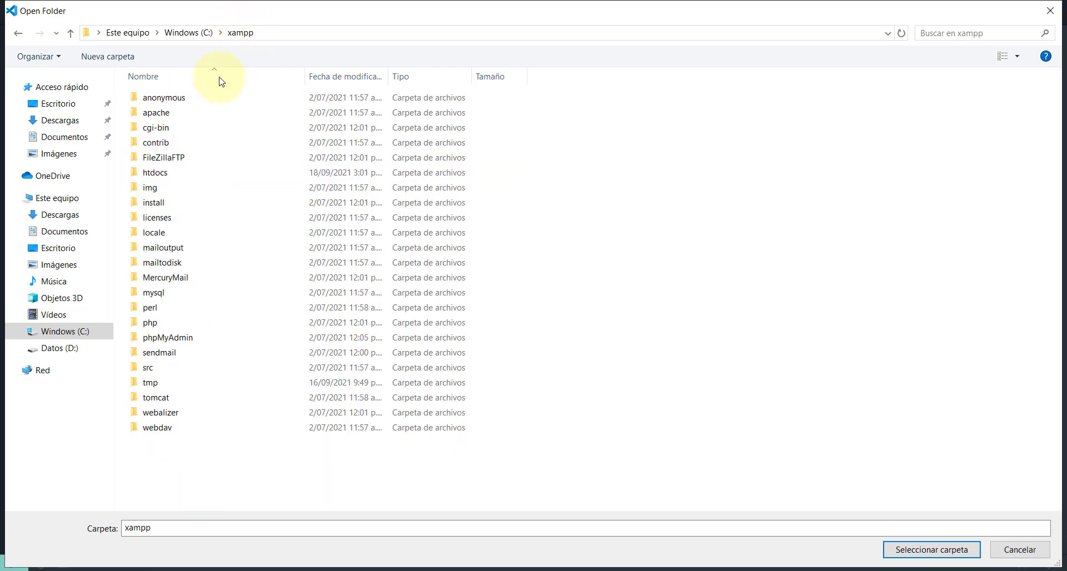
click(151, 176)
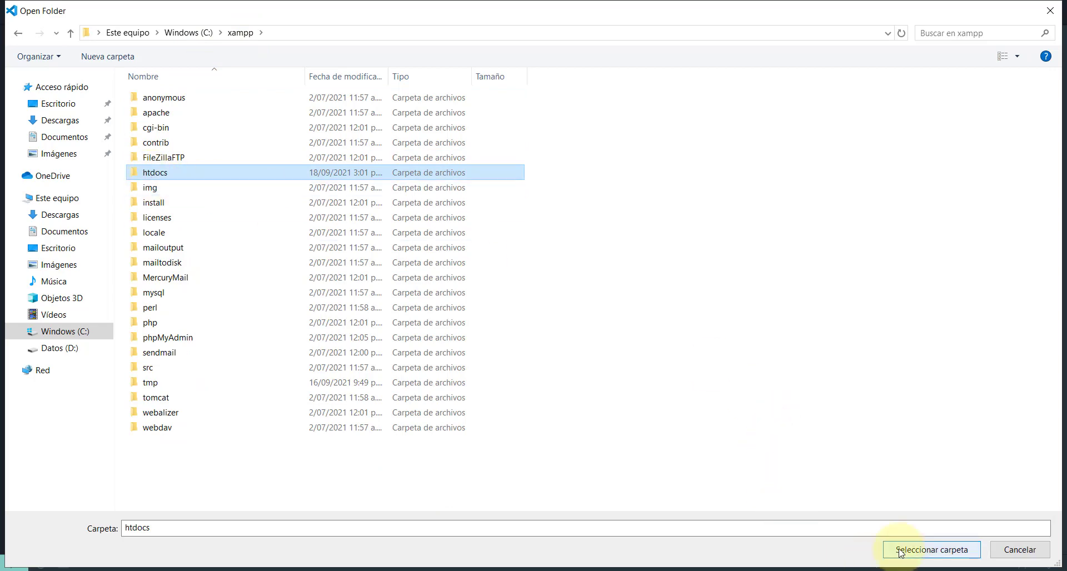
click(900, 551)
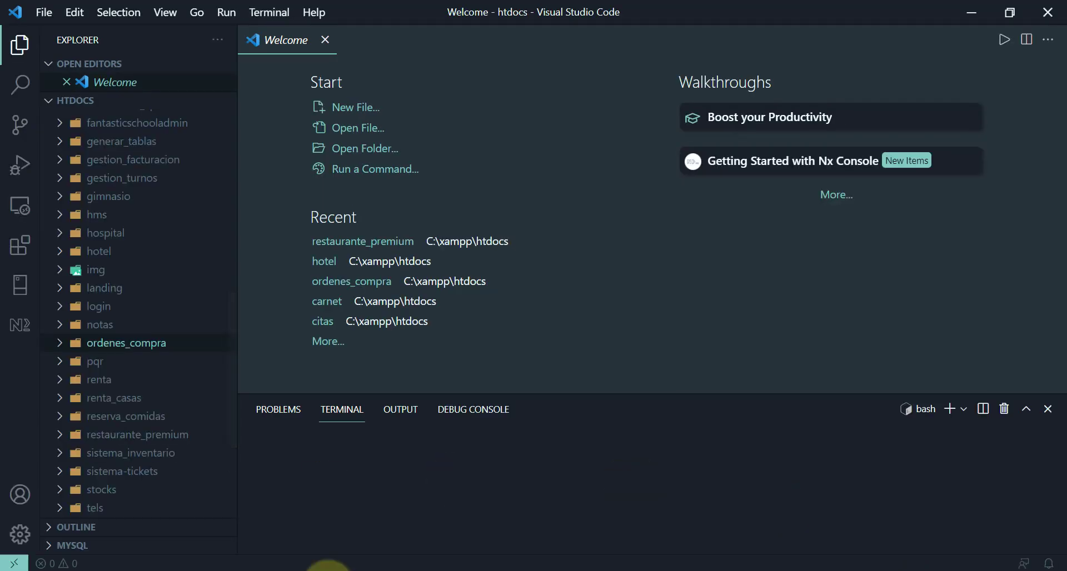
- Open the integrated terminal at /c/xampp/htdocs and dismiss the language-pack notice
click(163, 12)
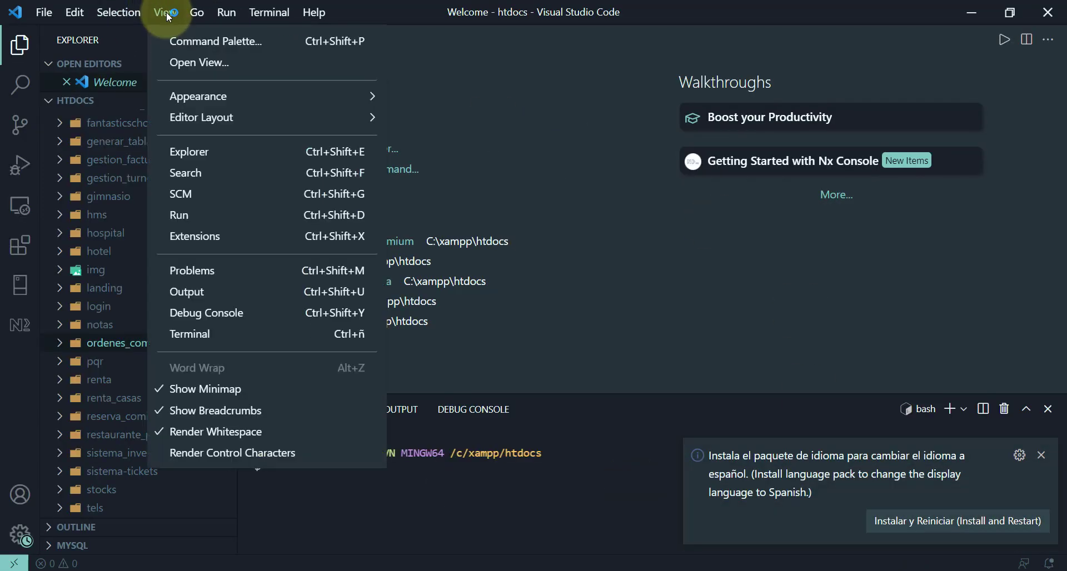
click(201, 336)
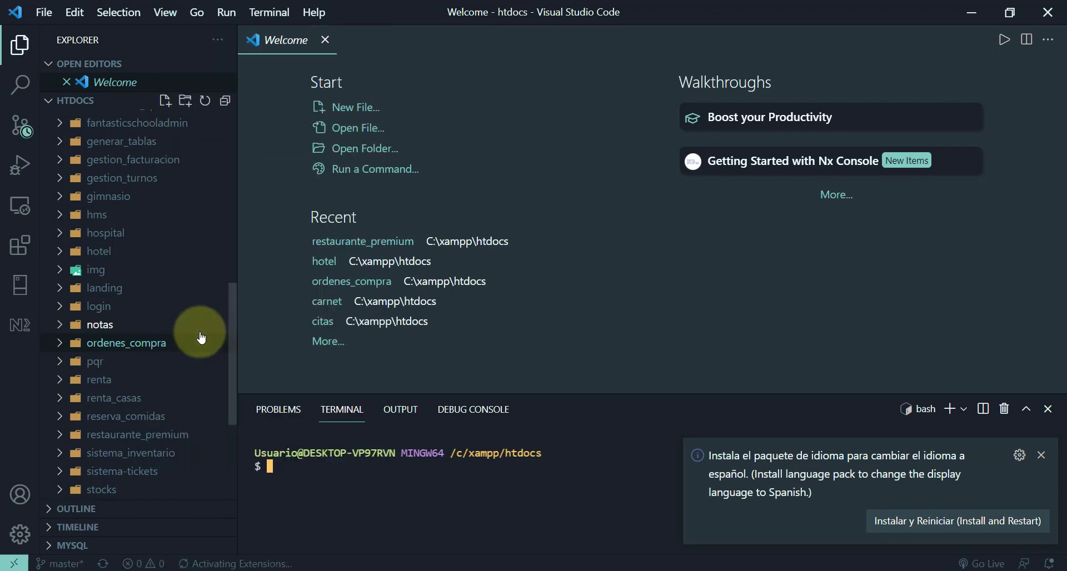
click(1041, 455)
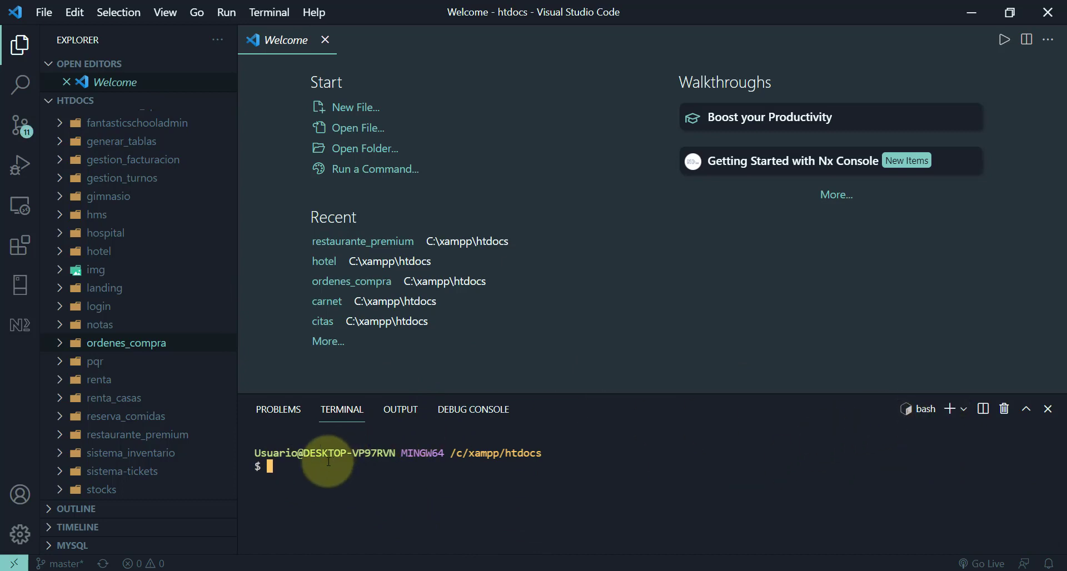
triple_click(545, 450)
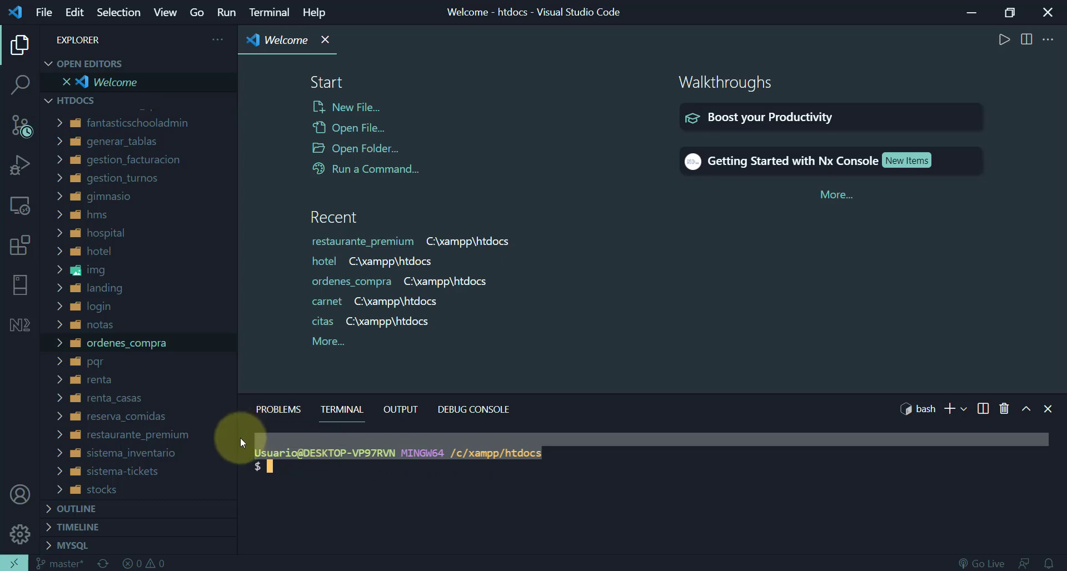
drag(241, 452, 717, 443)
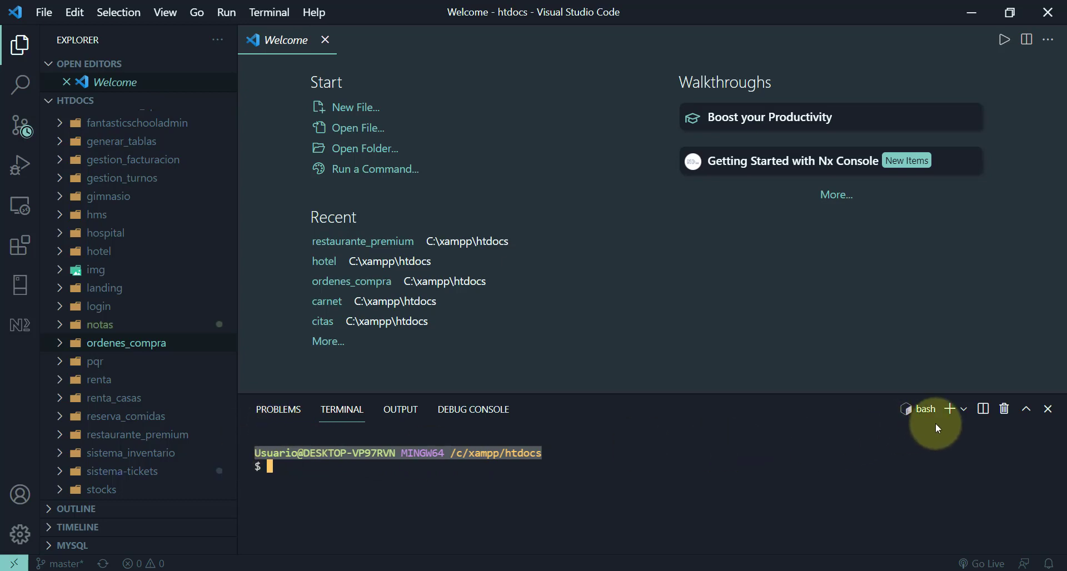
- Add PowerShell, bash and Git Bash terminals from the terminal profile list
click(962, 411)
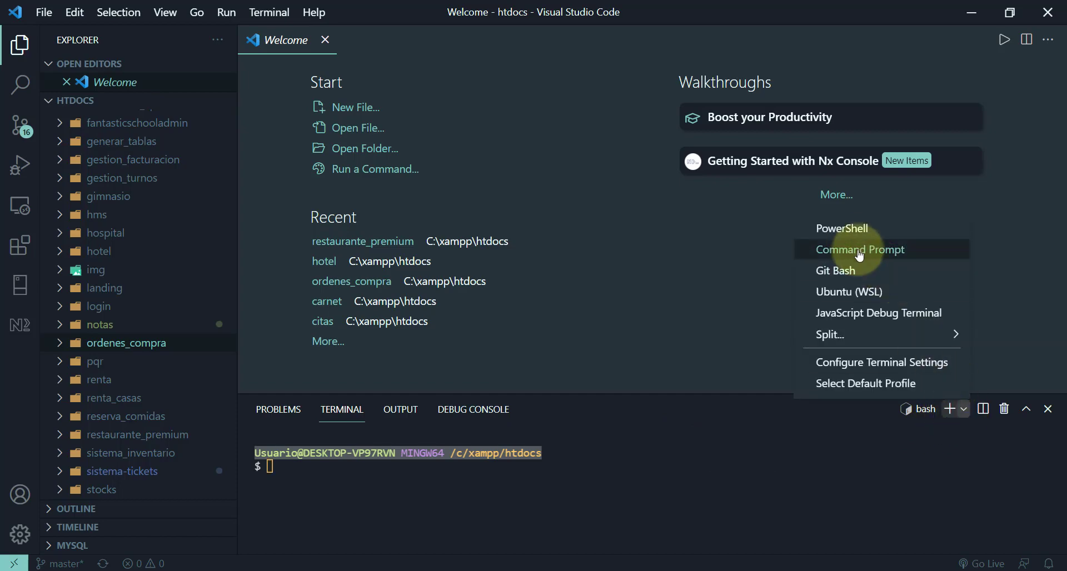
click(840, 236)
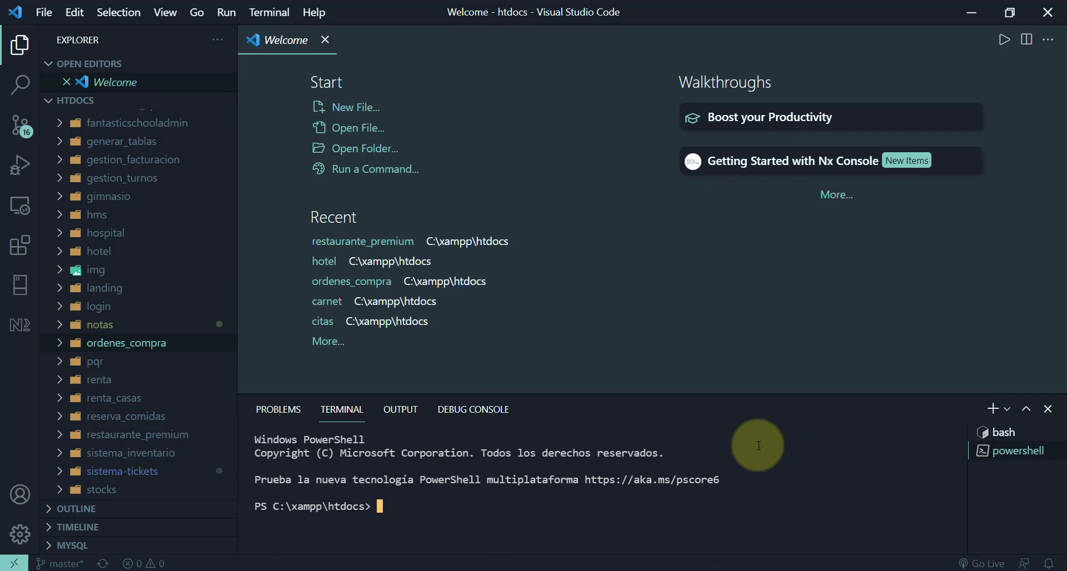
mouse_move(996, 448)
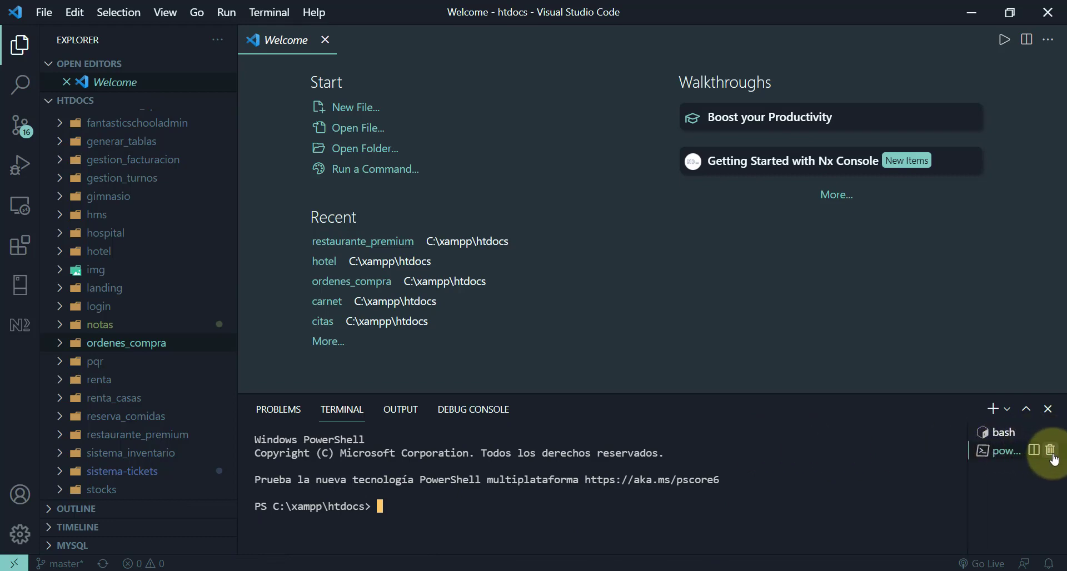
click(992, 410)
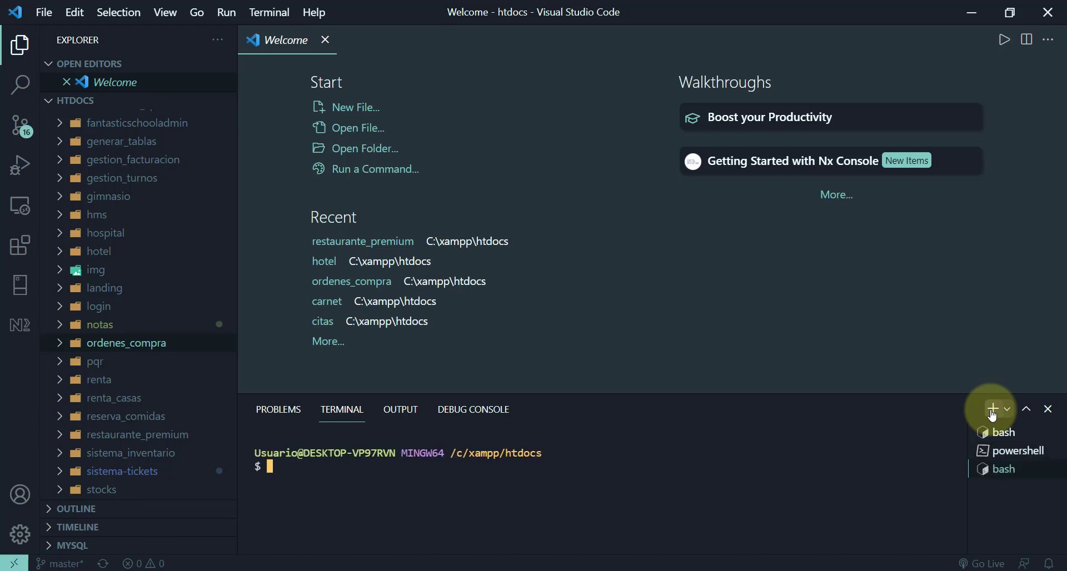
click(993, 412)
click(1007, 410)
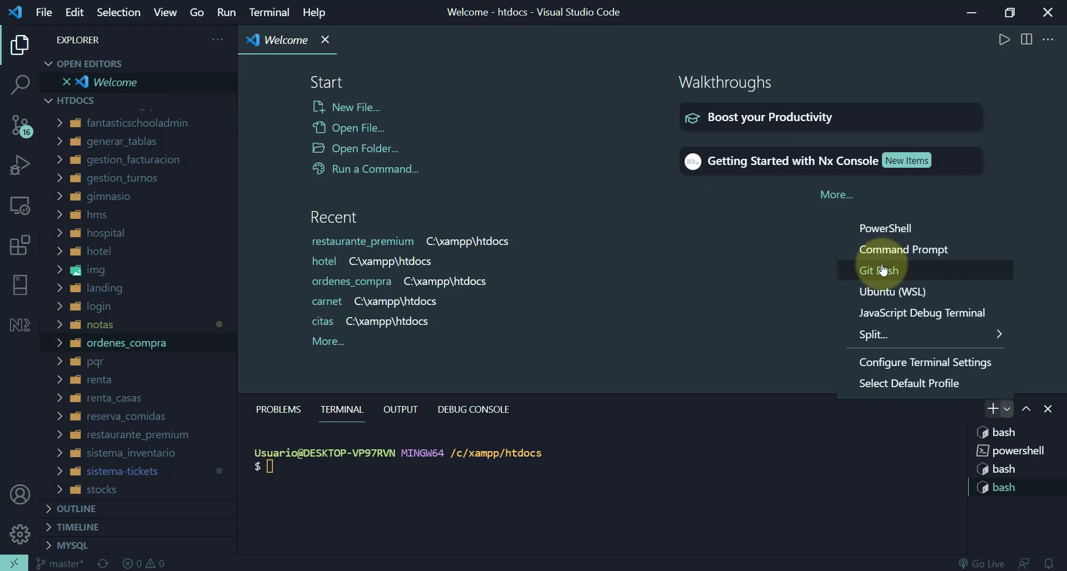
click(884, 270)
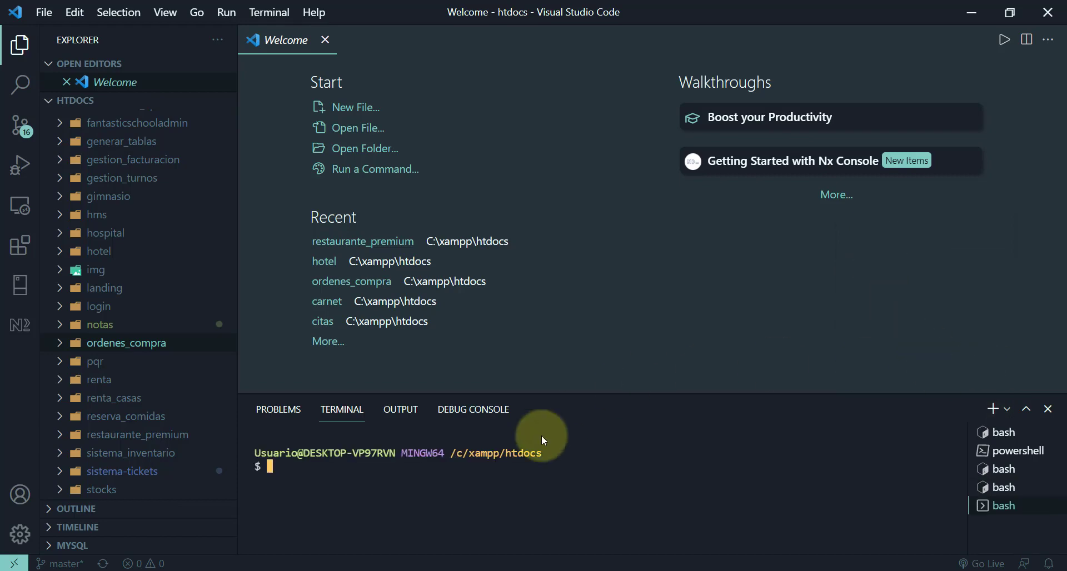
drag(567, 455, 250, 452)
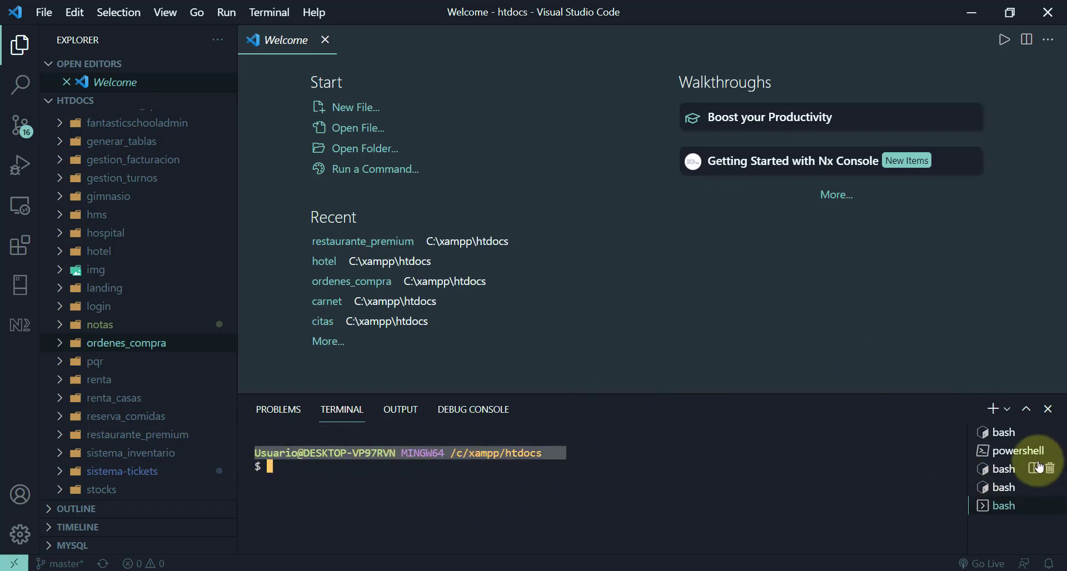
- Delete the extra bash and powershell terminals, leaving one bash at /c/xampp/htdocs
click(1048, 494)
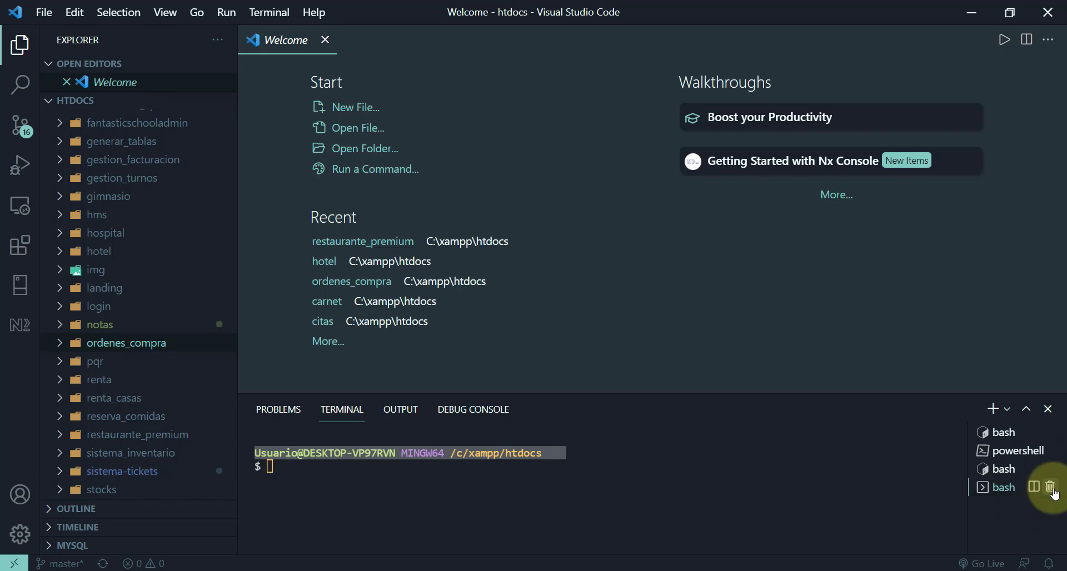
click(1048, 471)
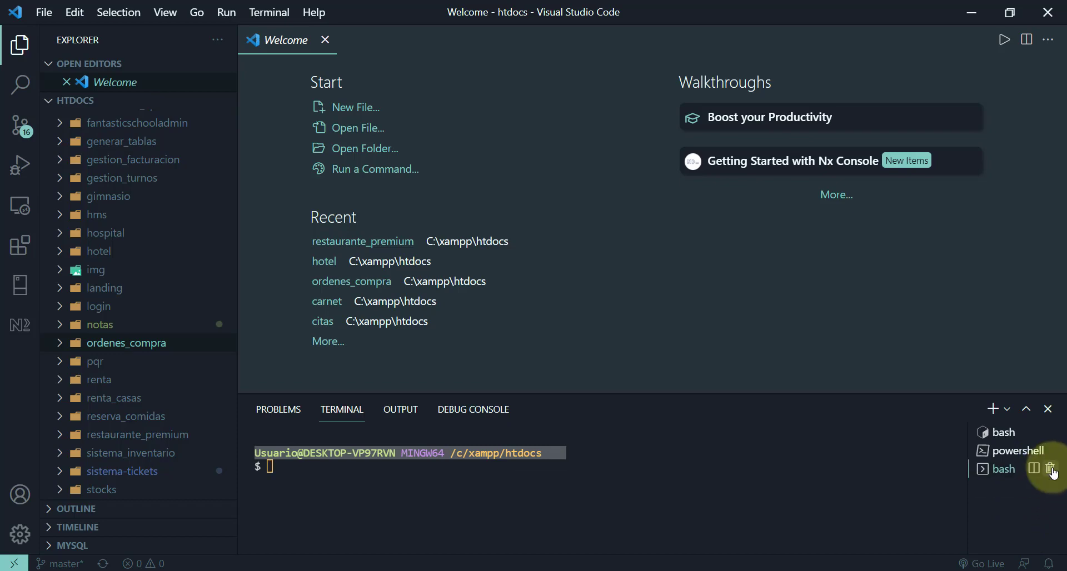
click(1050, 450)
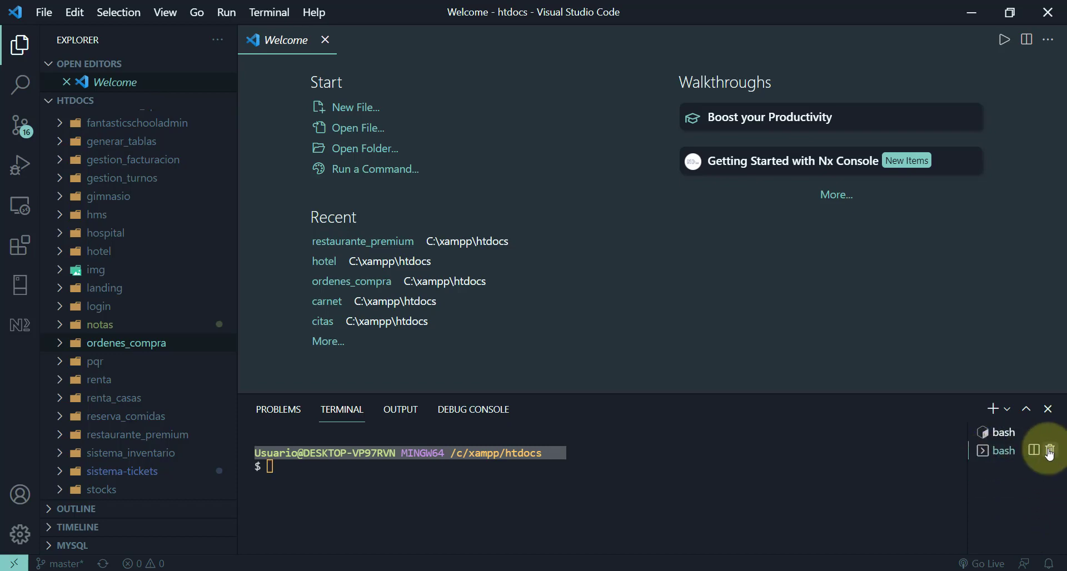
click(1052, 451)
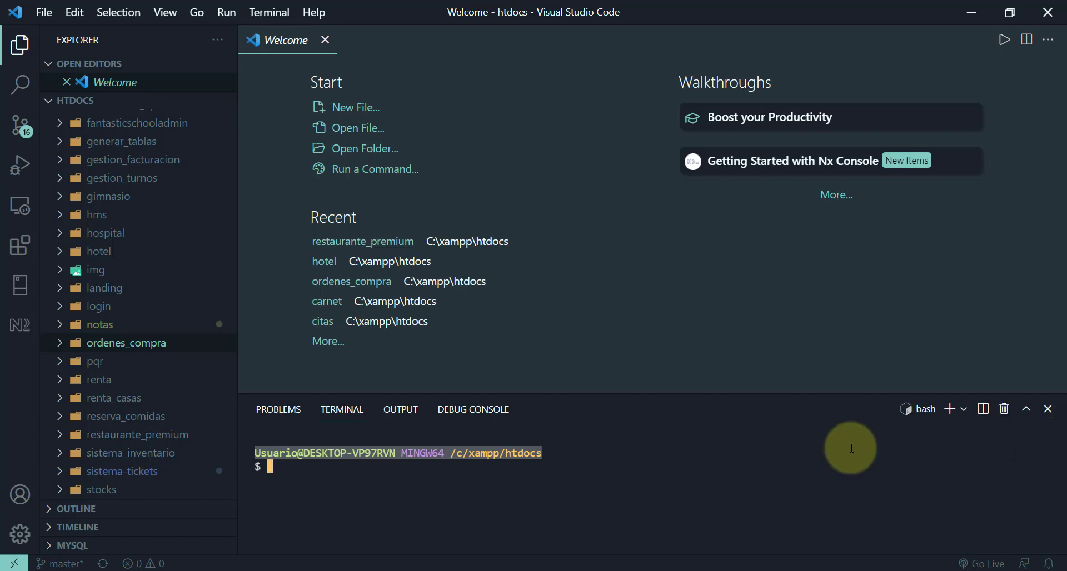
- Focus the bash terminal, then bring the bodegas tutorial in Chrome to the front
click(270, 467)
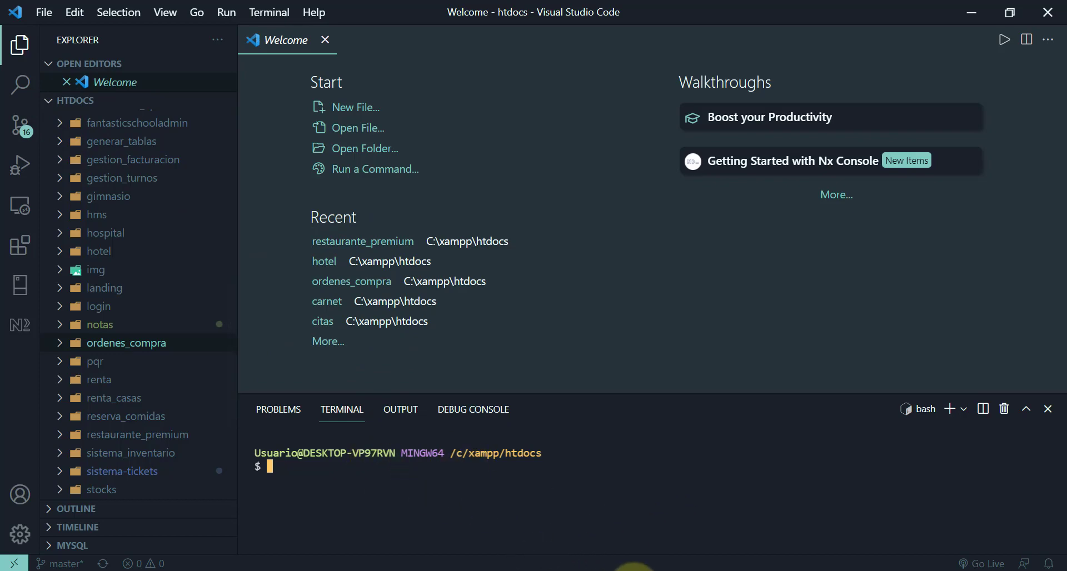
click(633, 567)
scroll(322, 412, down, 5)
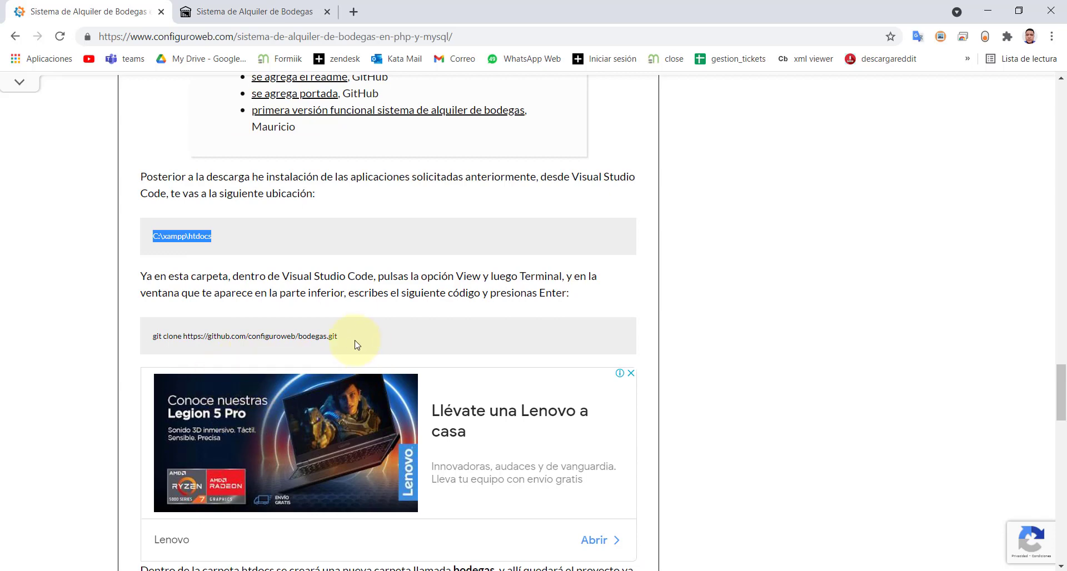
drag(340, 337, 155, 351)
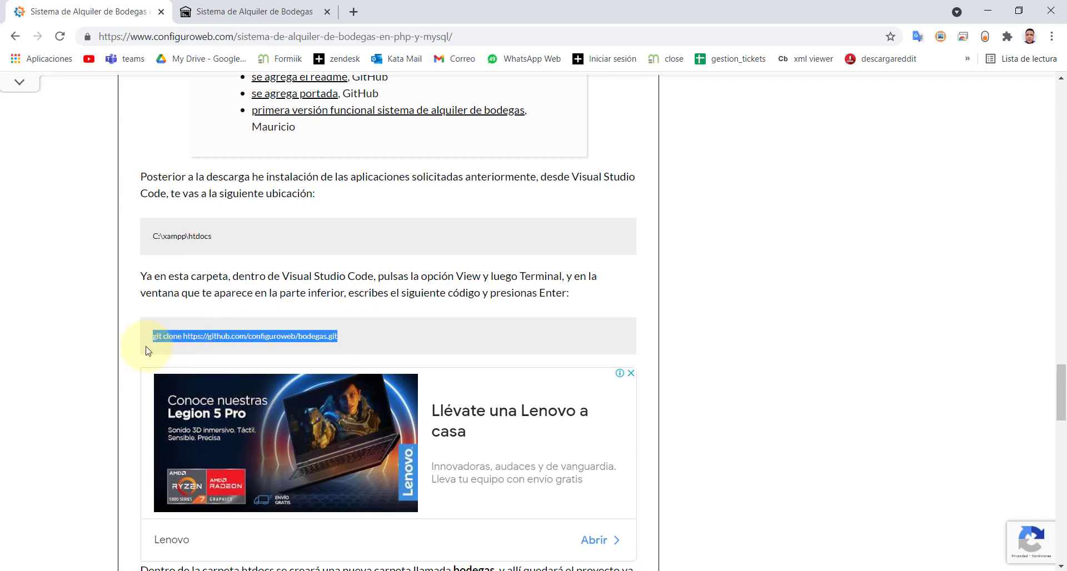
right_click(177, 339)
click(182, 349)
key(alt+Tab)
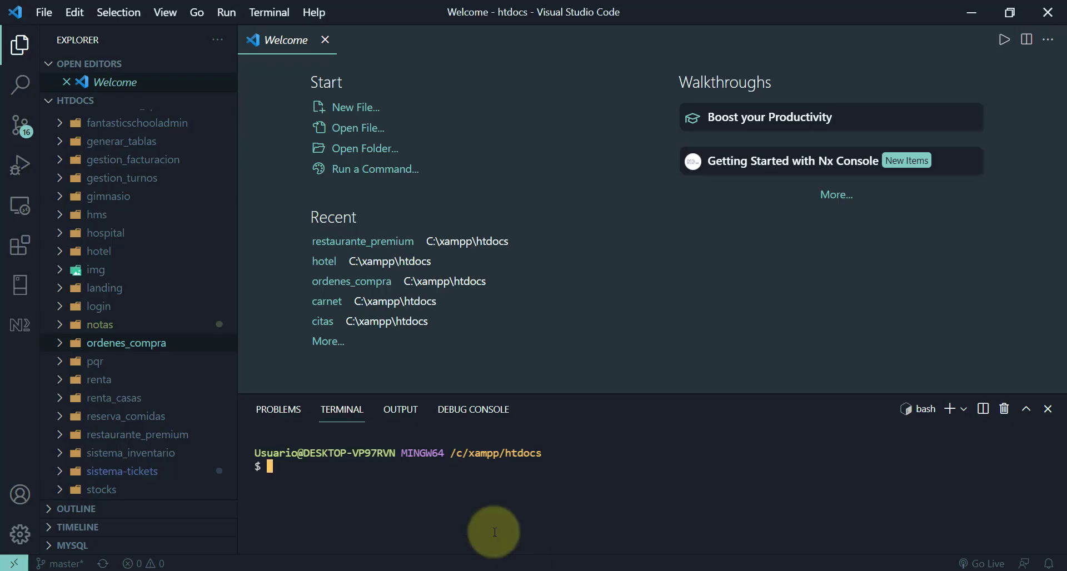
- Paste and run the git clone command in the htdocs terminal
click(274, 467)
key(ctrl+v)
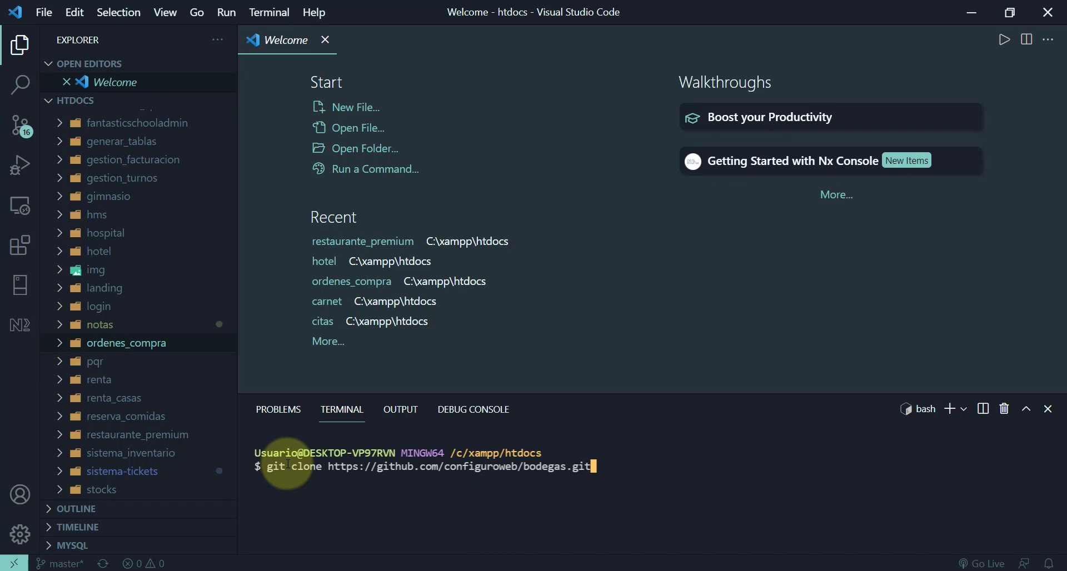
key(Return)
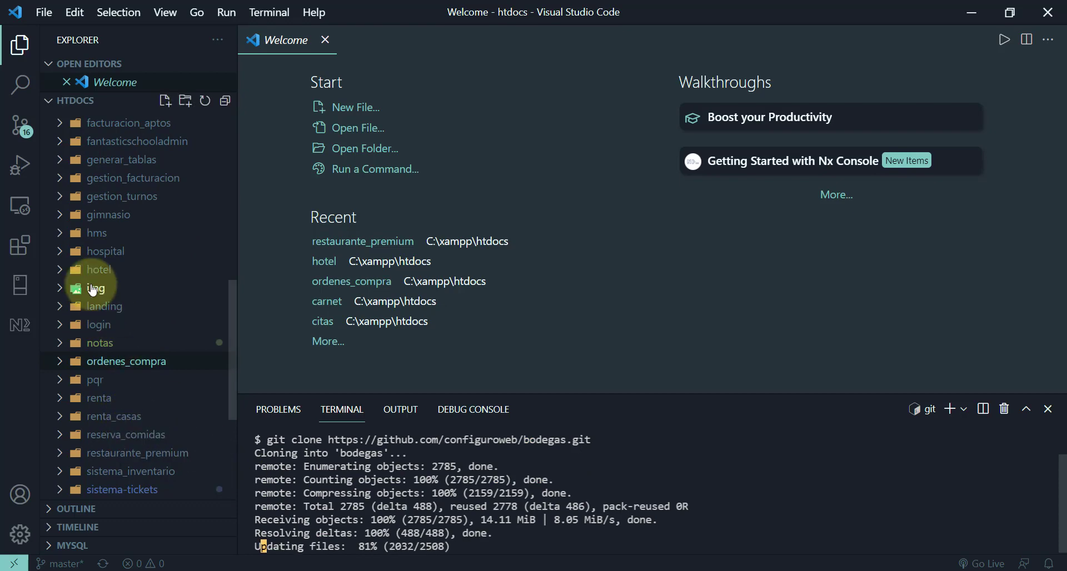
scroll(93, 290, up, 4)
scroll(93, 290, up, 5)
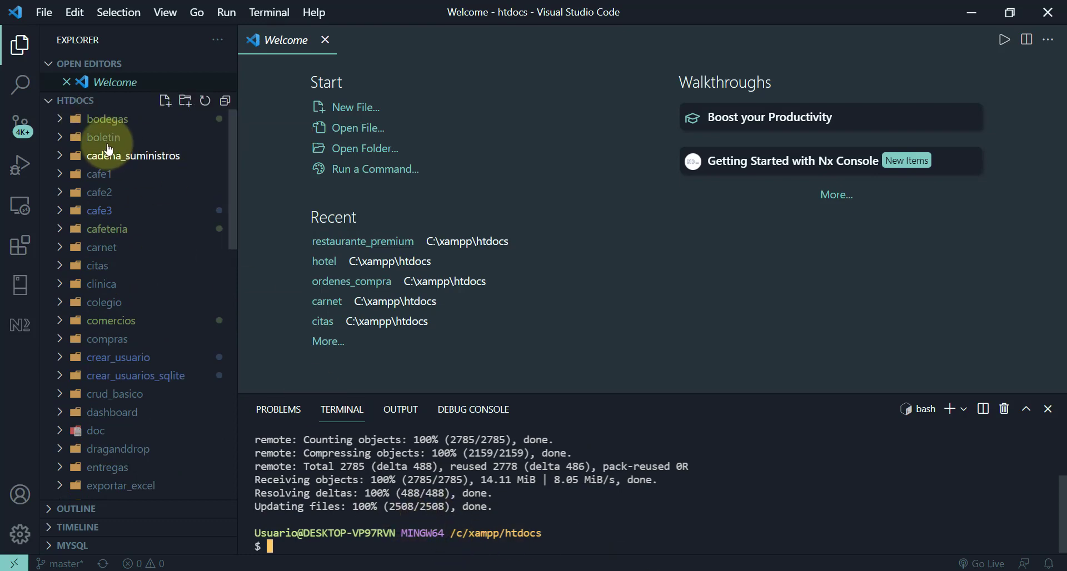
- Expand the new bodegas folder in the Explorer to check its cloned files
click(60, 120)
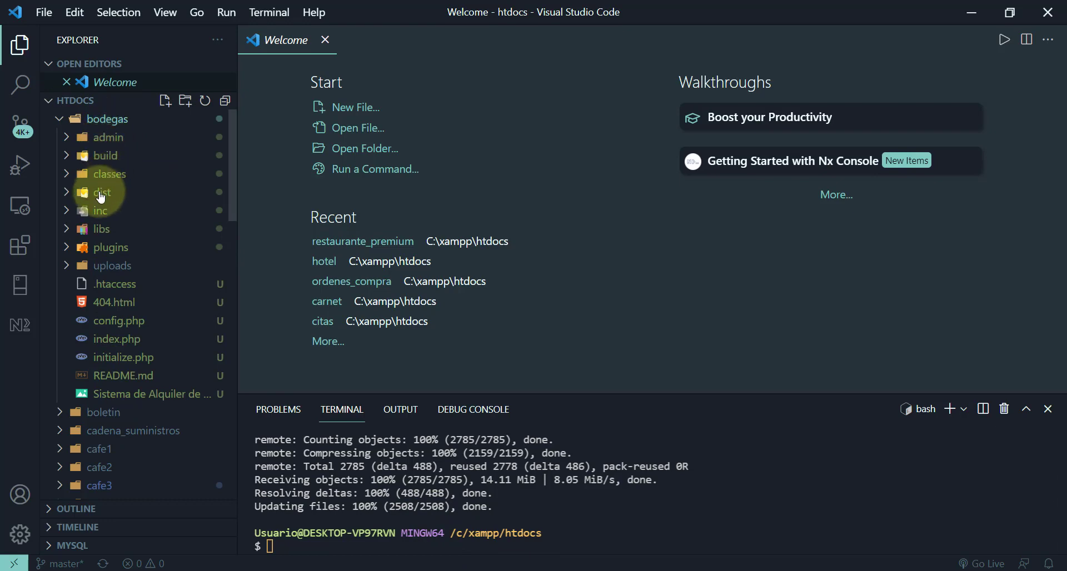
click(59, 120)
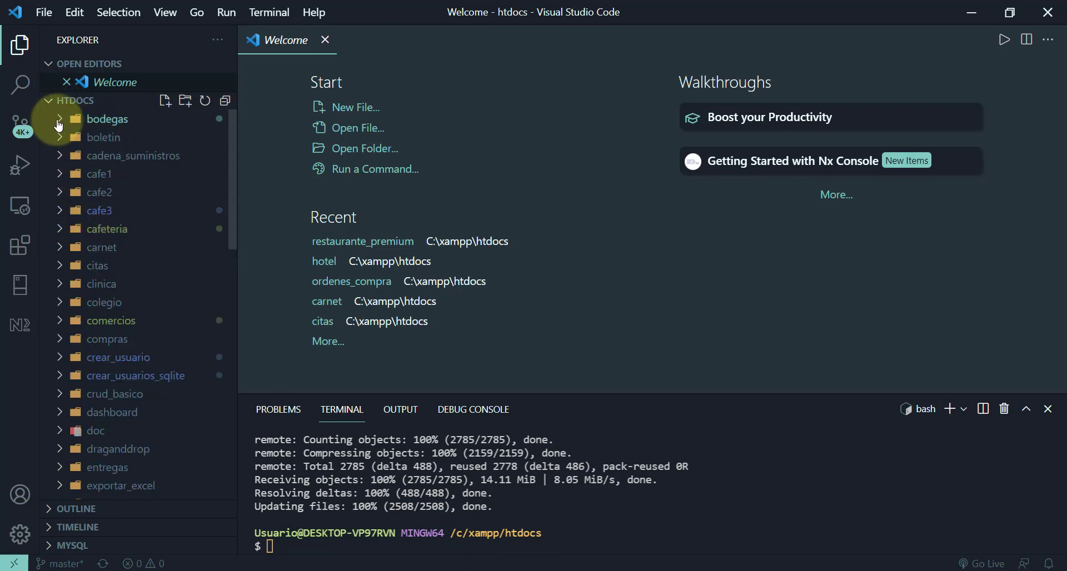
click(59, 120)
click(59, 120)
click(94, 120)
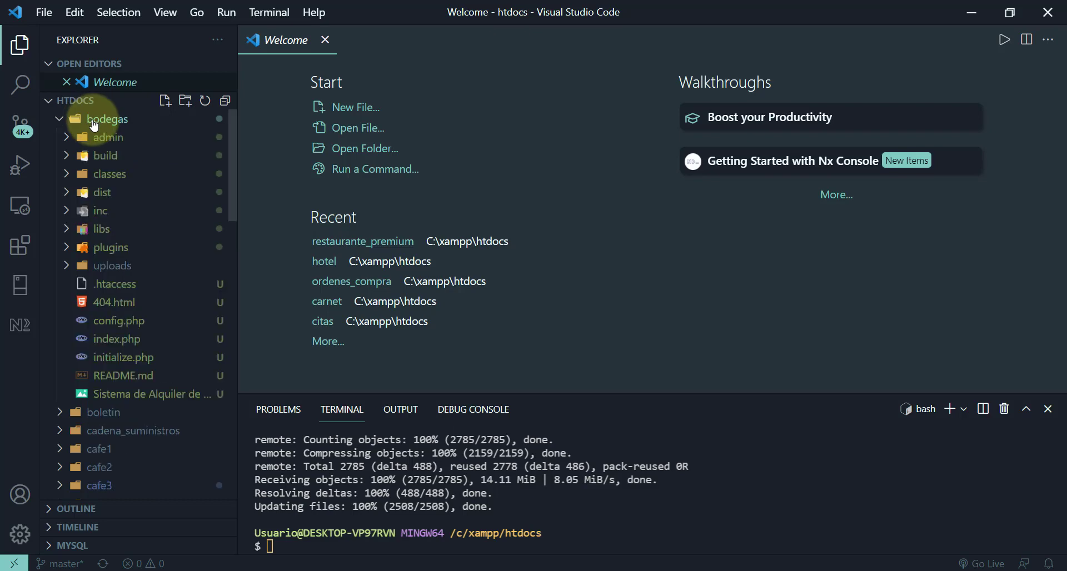
click(93, 124)
click(44, 12)
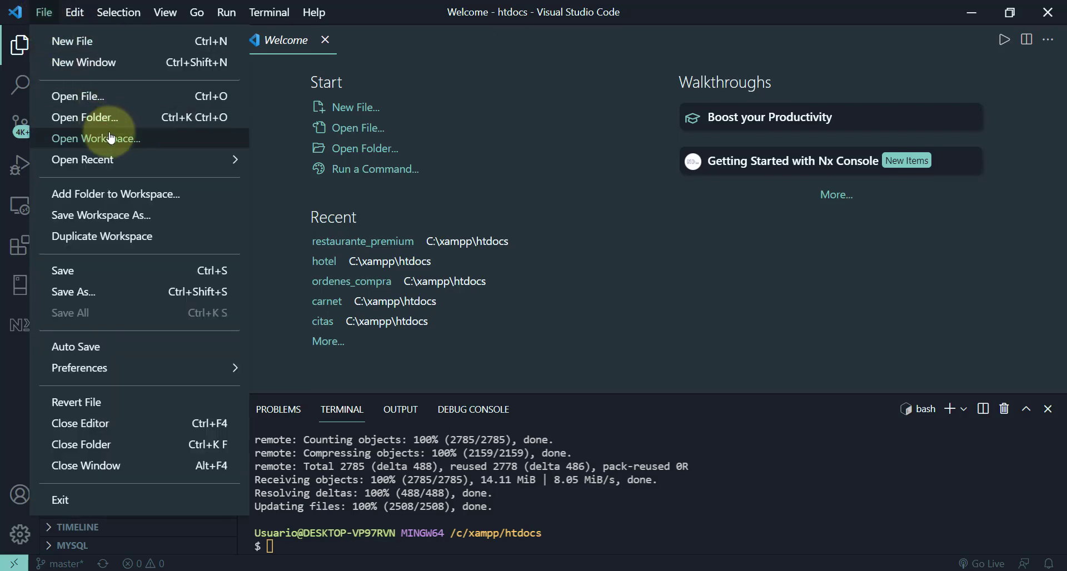
- Open C:\xampp\htdocs\bodegas as the workspace folder
click(89, 117)
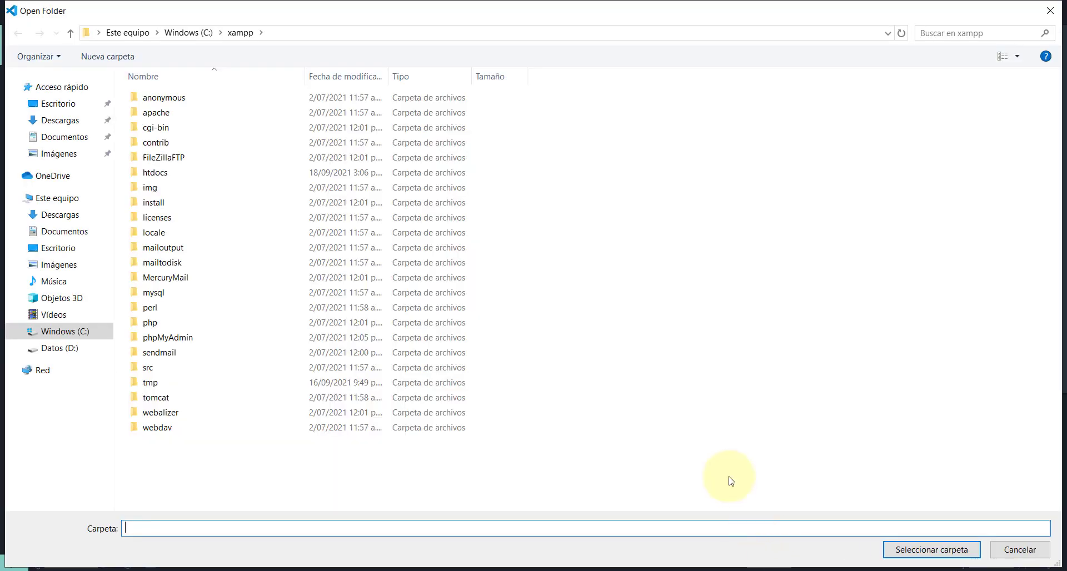
mouse_move(253, 163)
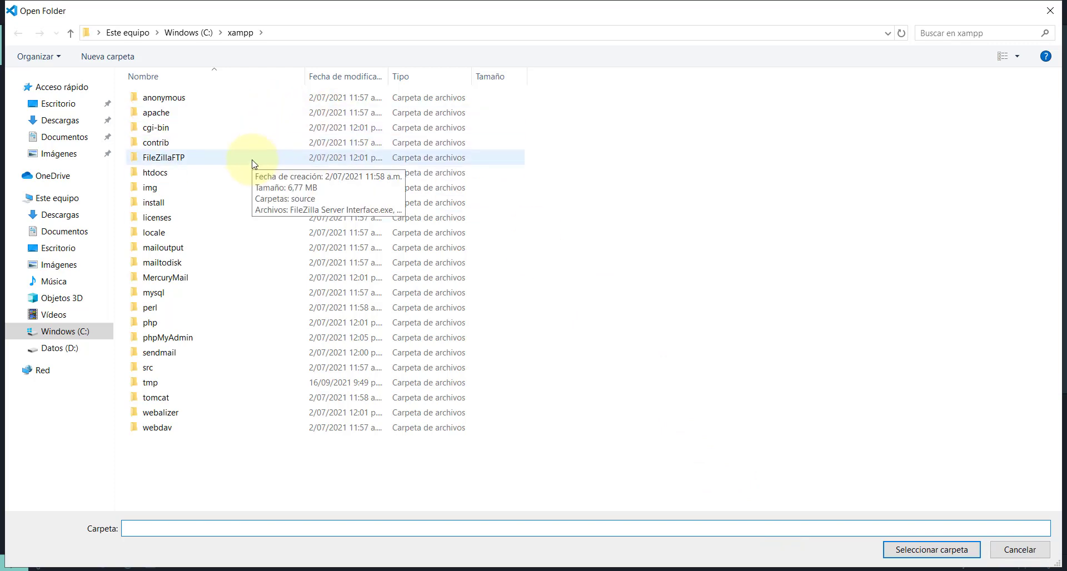
double_click(151, 173)
click(151, 174)
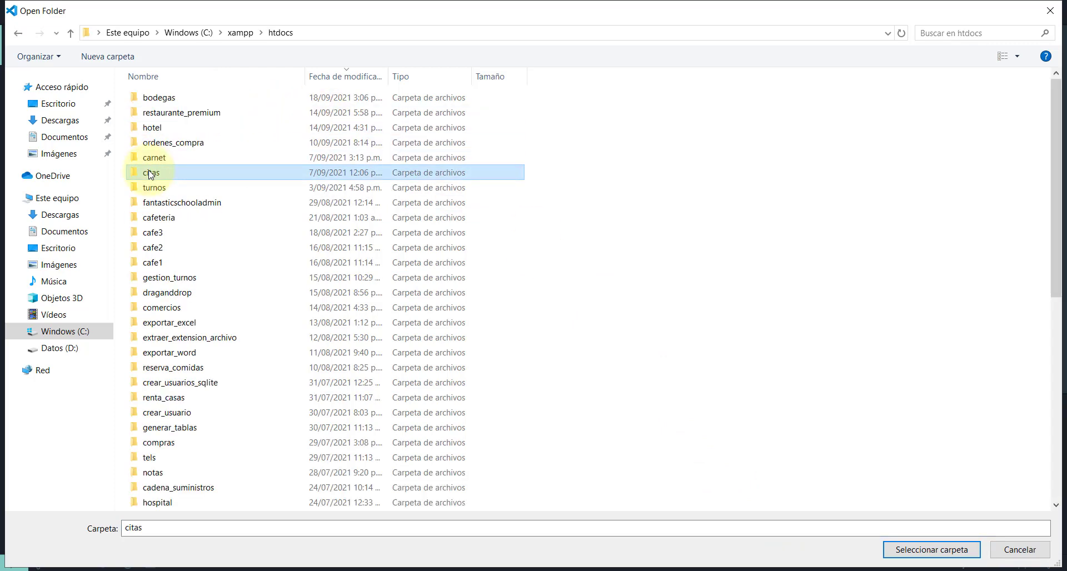
click(150, 103)
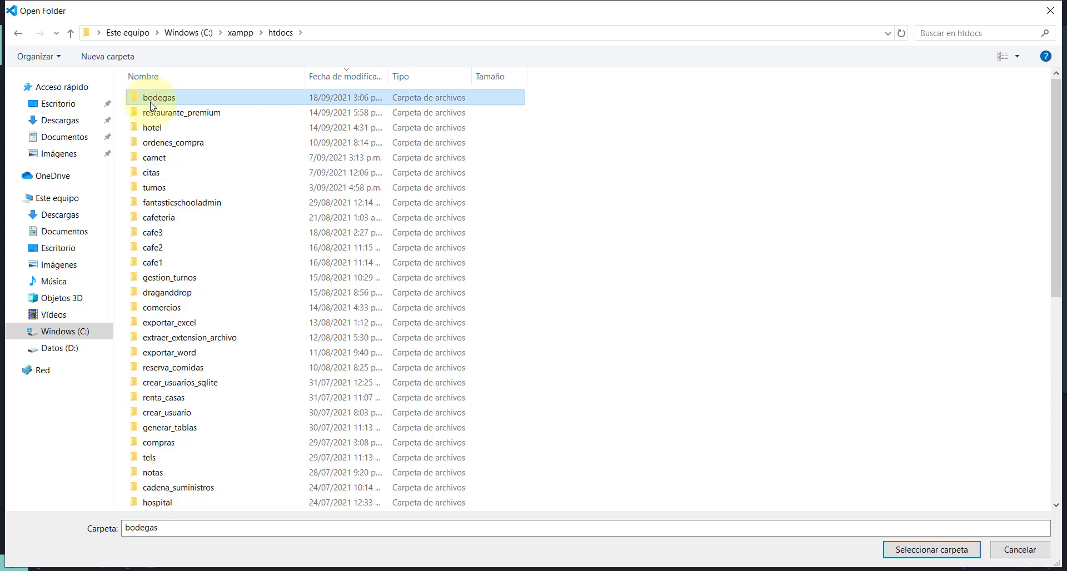
click(924, 548)
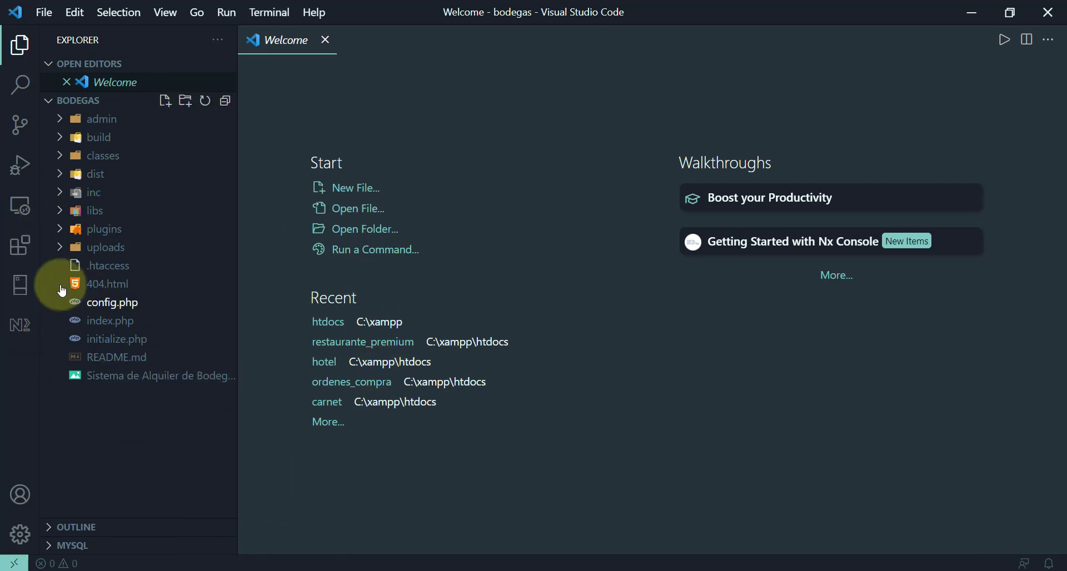
- View index.php, dismiss the language-pack suggestion, and return to the Chrome tutorial
click(106, 321)
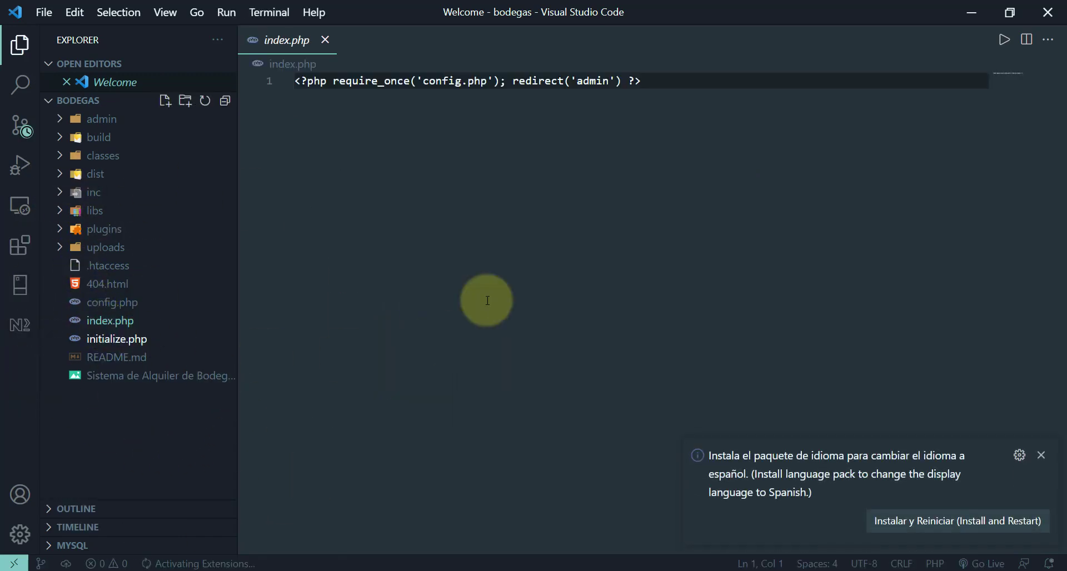
click(1042, 456)
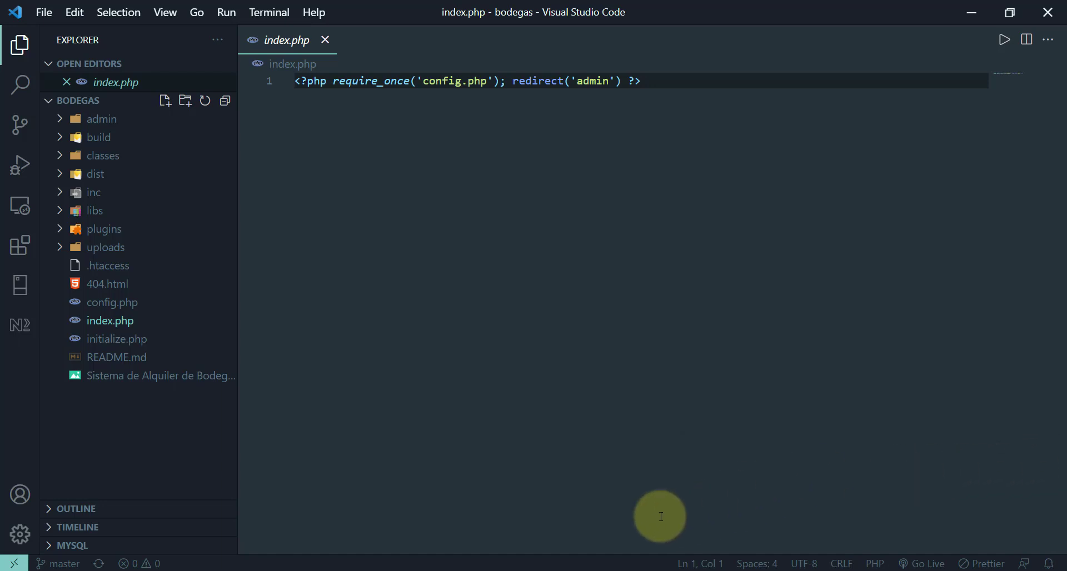
key(alt+Tab)
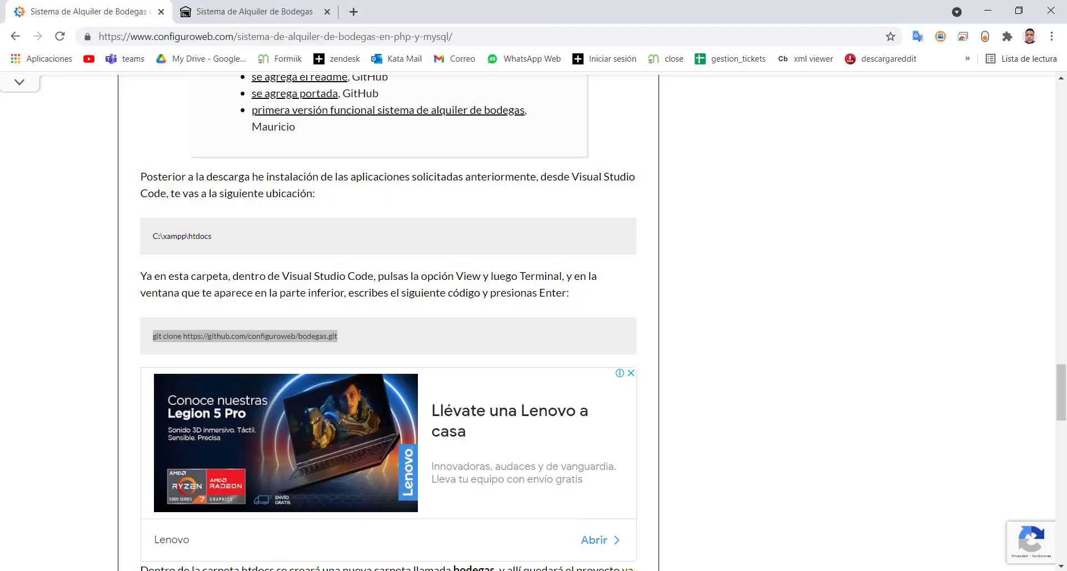
triple_click(244, 336)
scroll(392, 373, down, 5)
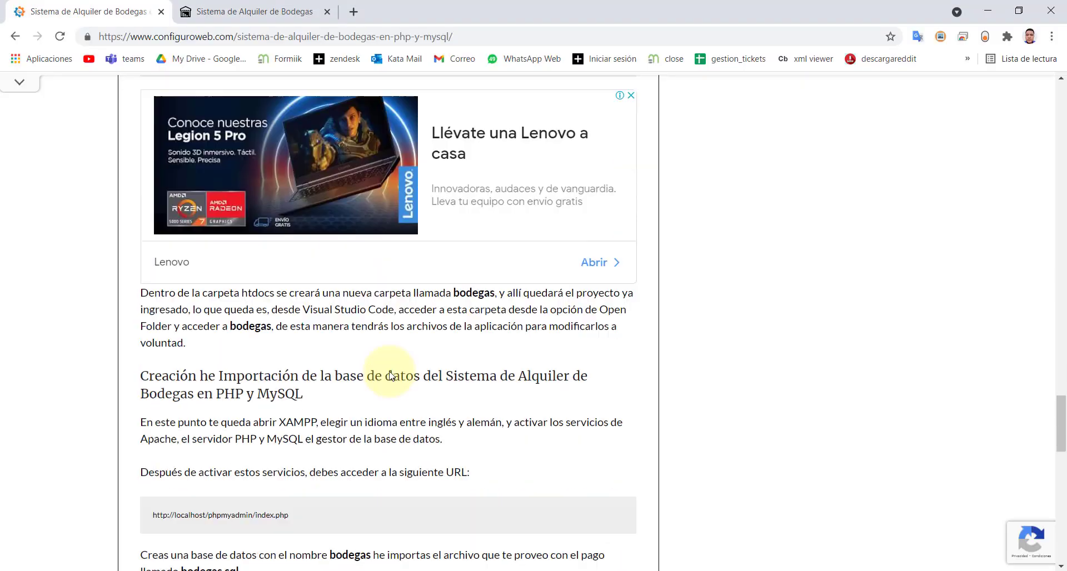
scroll(392, 375, down, 3)
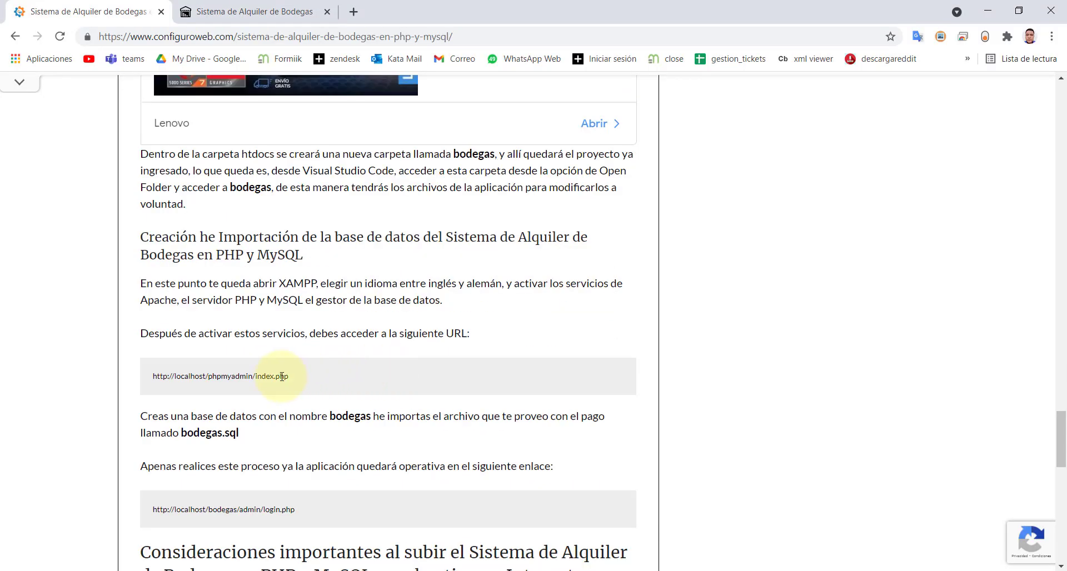
drag(294, 381, 149, 378)
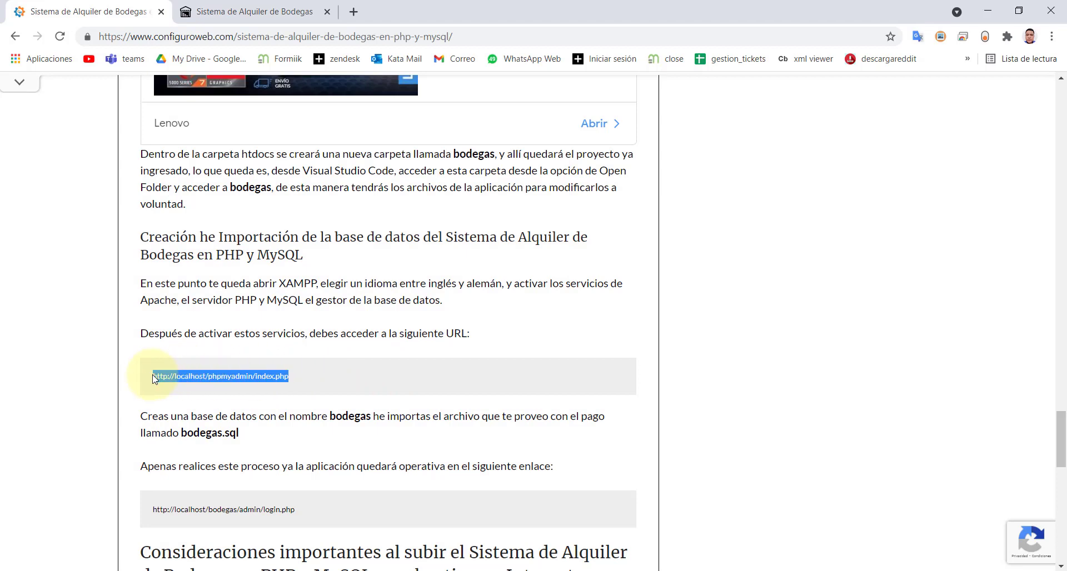
click(300, 380)
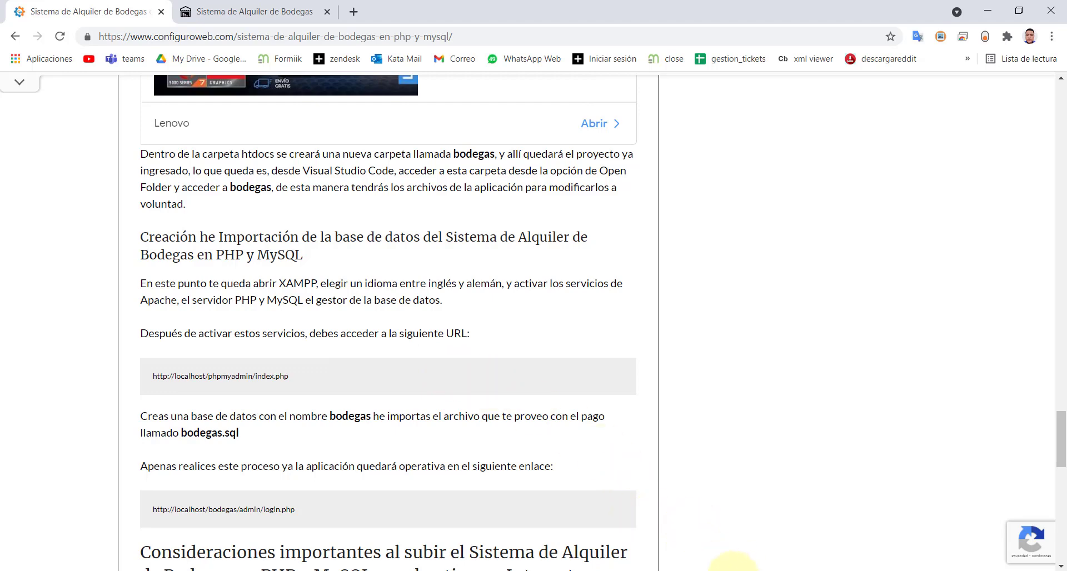
mouse_move(734, 568)
click(742, 519)
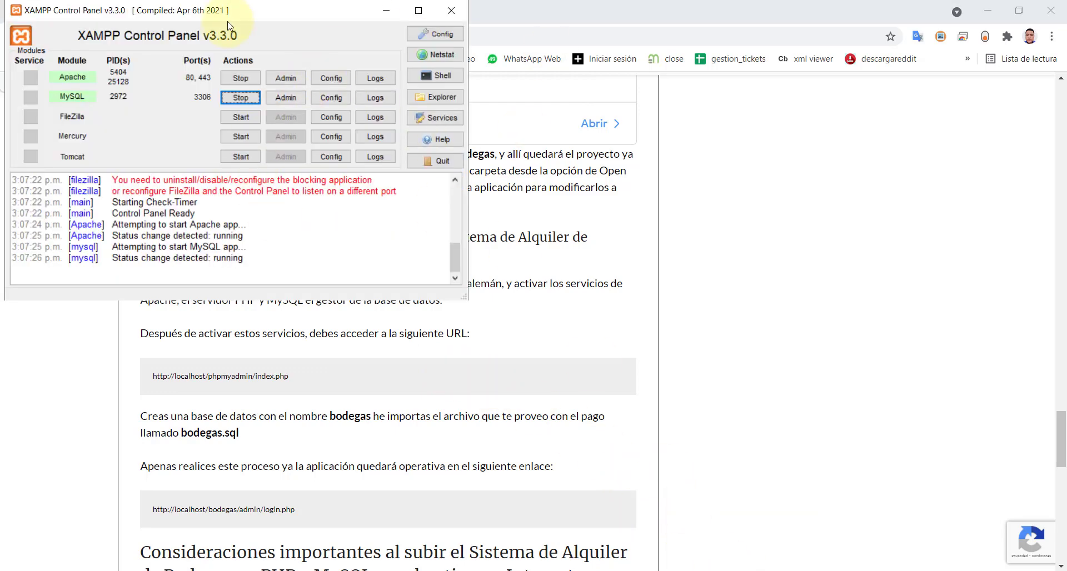
drag(230, 15, 534, 137)
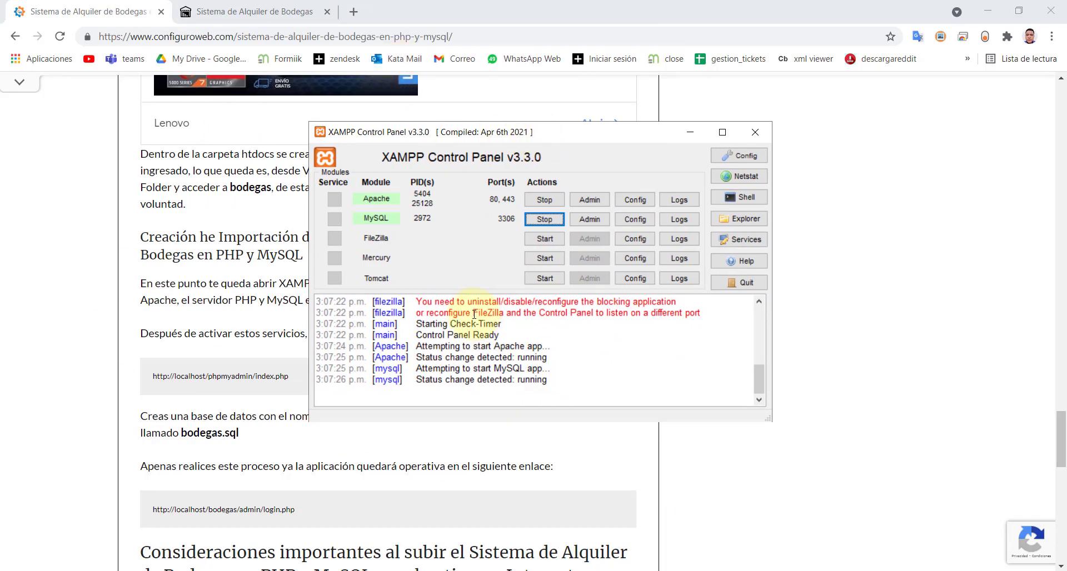
drag(548, 137, 540, 173)
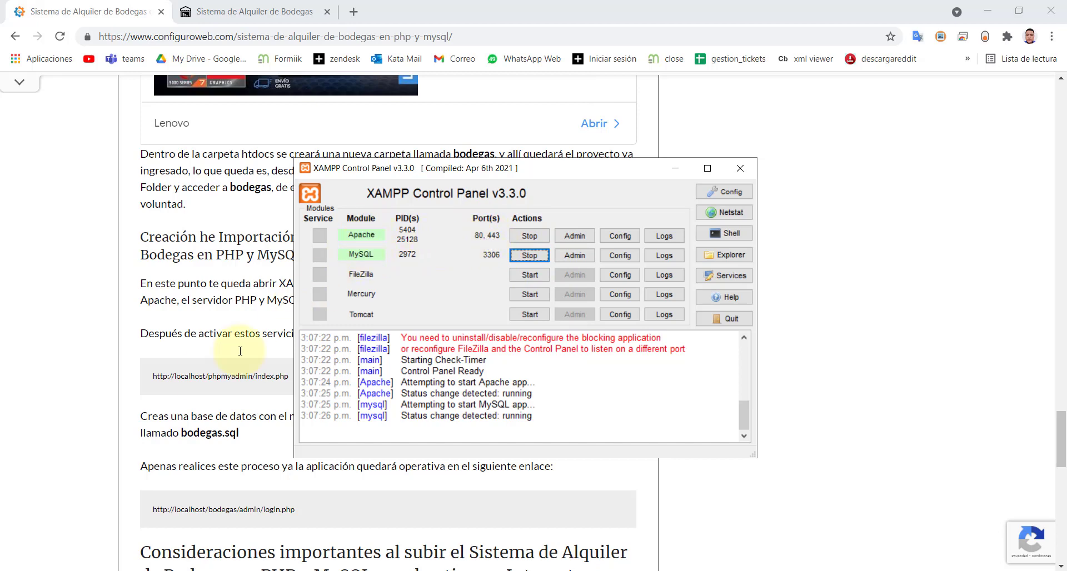
click(94, 350)
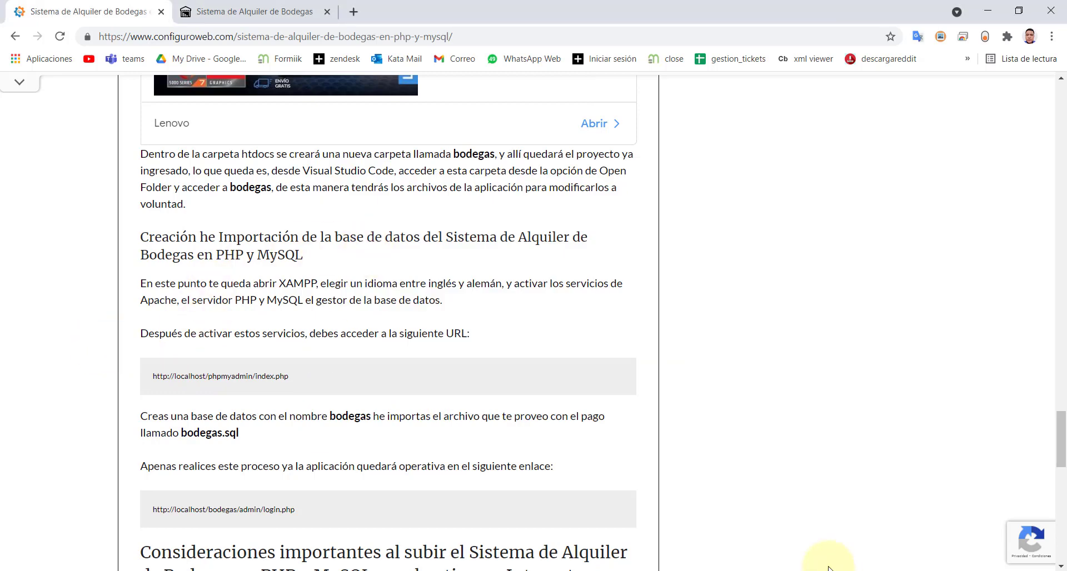
triple_click(275, 378)
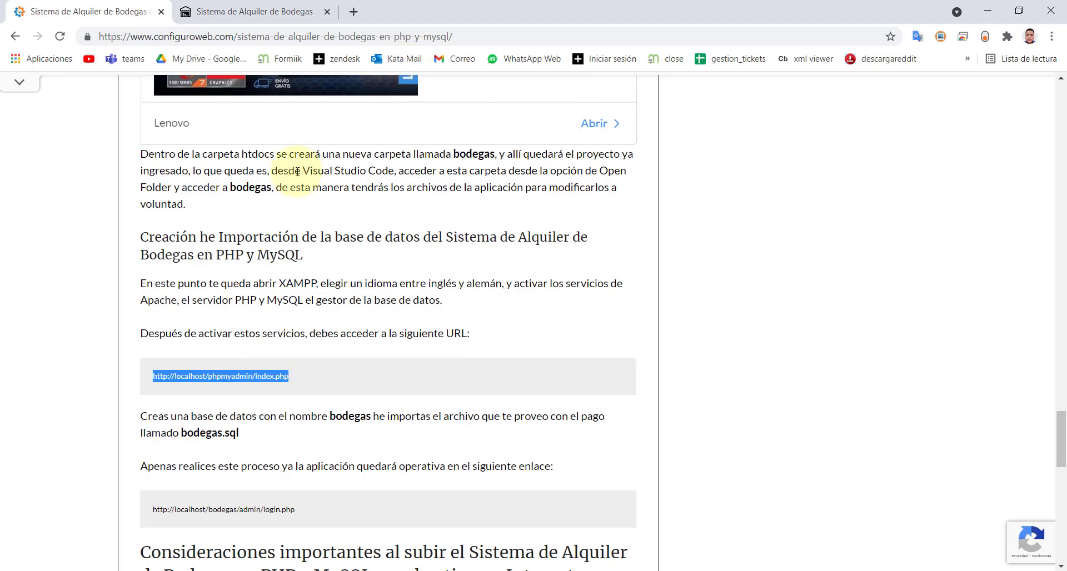
right_click(207, 377)
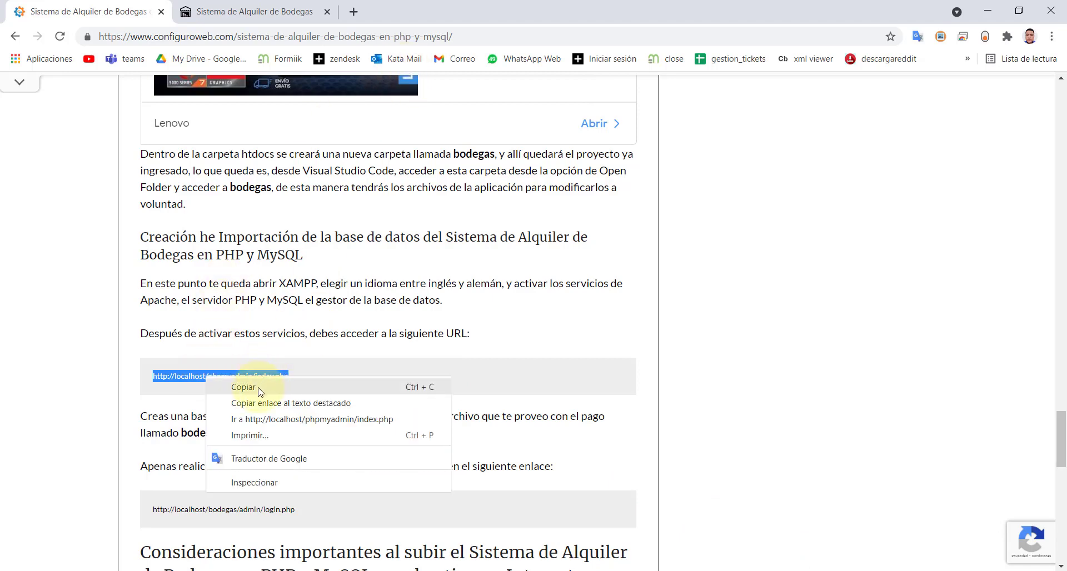
click(259, 387)
click(353, 11)
key(ctrl+v)
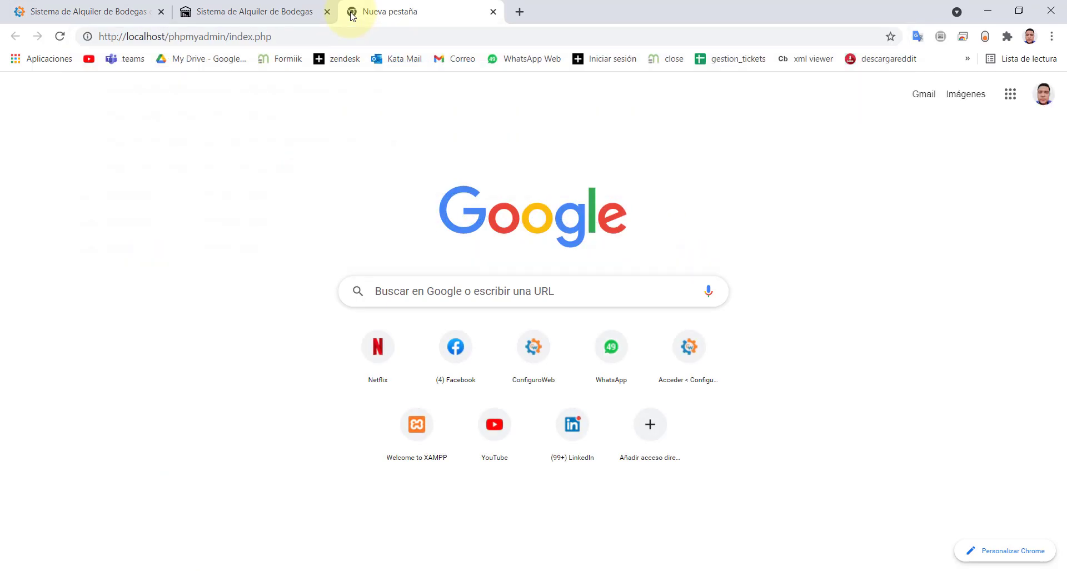
key(Return)
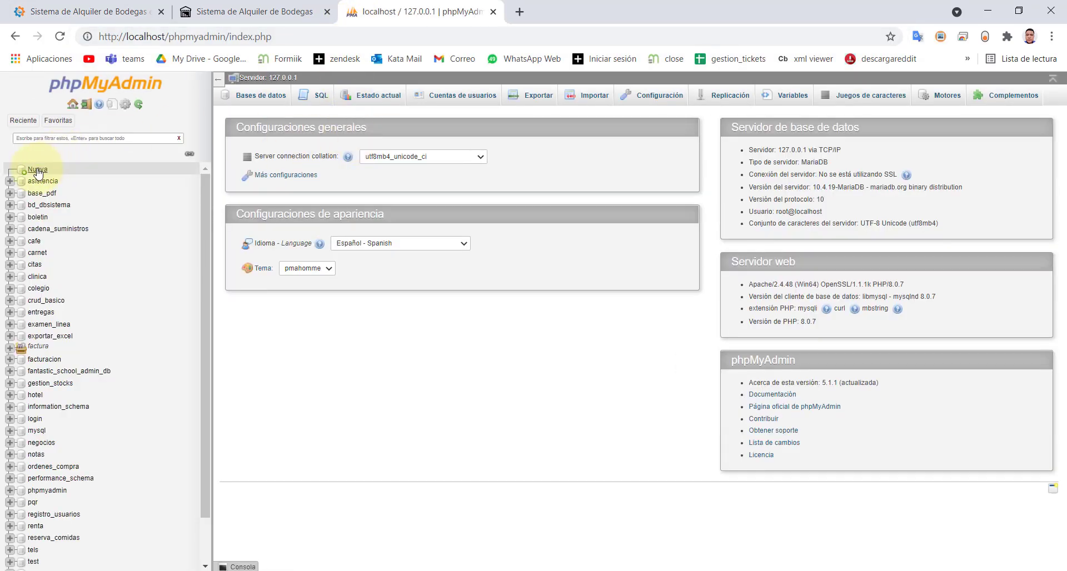
- Create a new database named bodegas with utf8_spanish2_ci collation from the Nueva entry
click(37, 170)
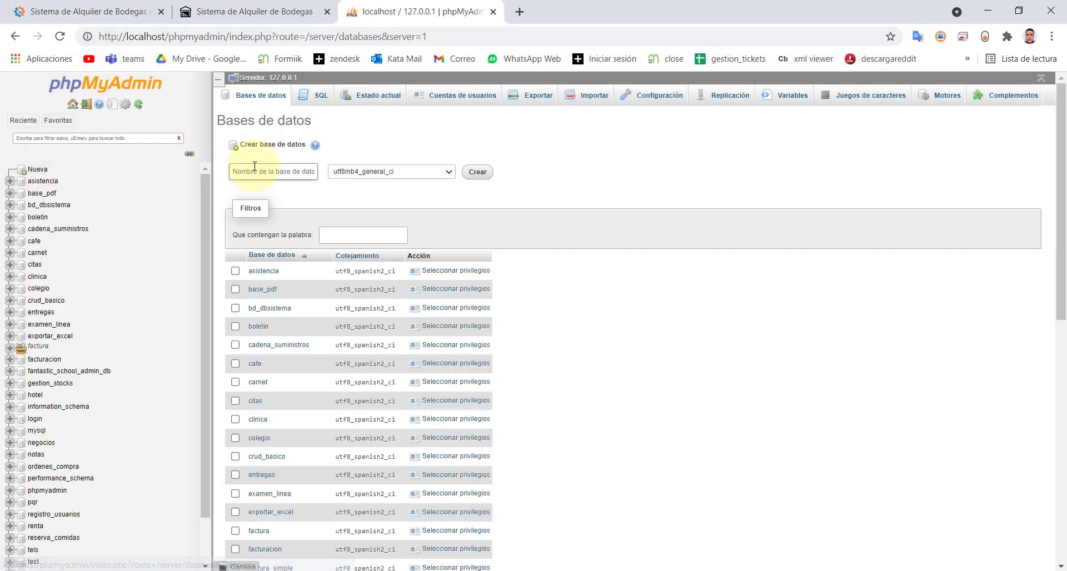
click(254, 168)
text(bodegas)
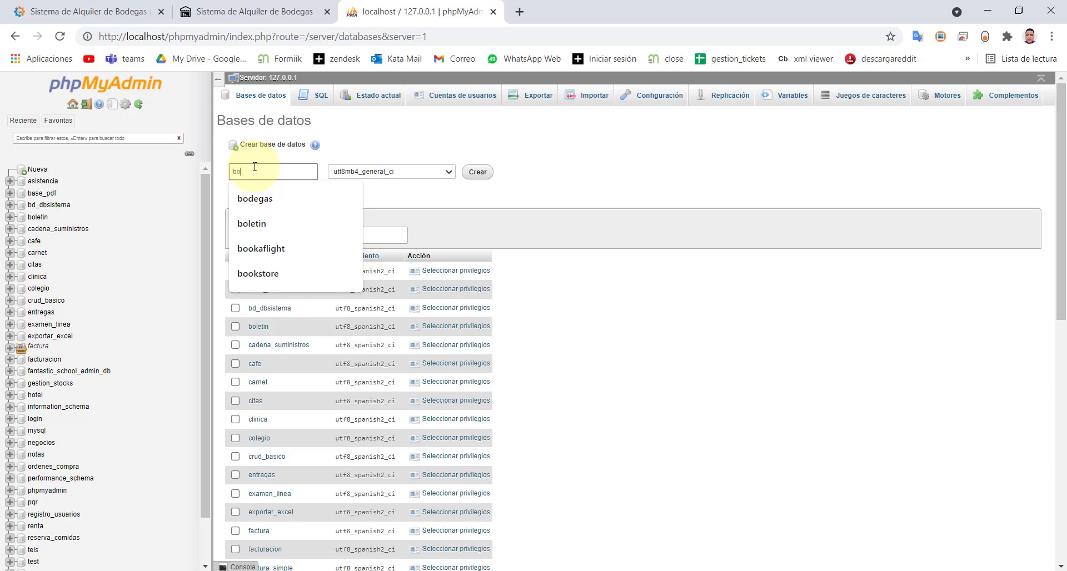
click(249, 200)
click(357, 174)
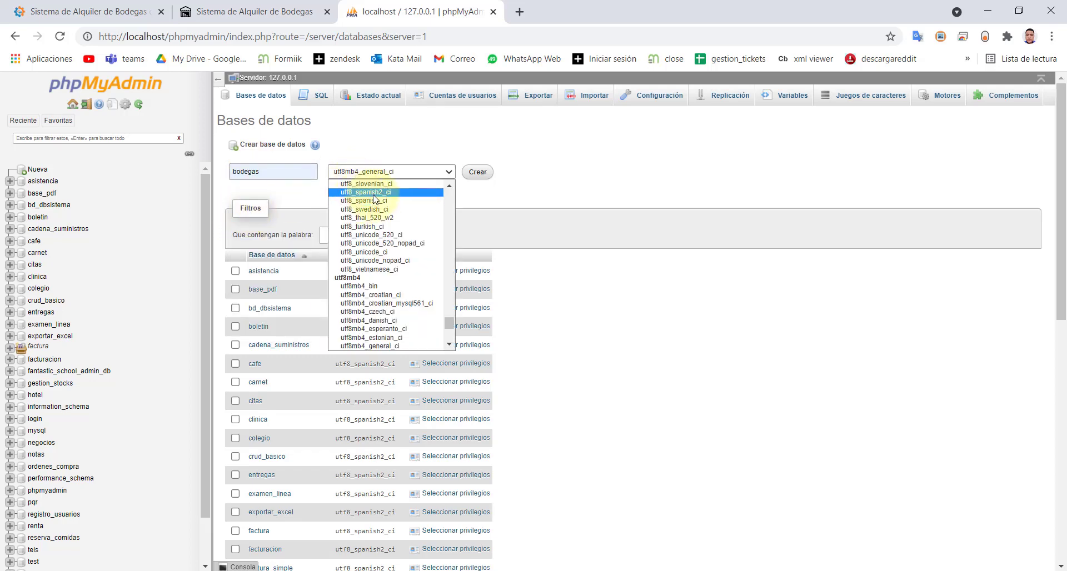
click(376, 192)
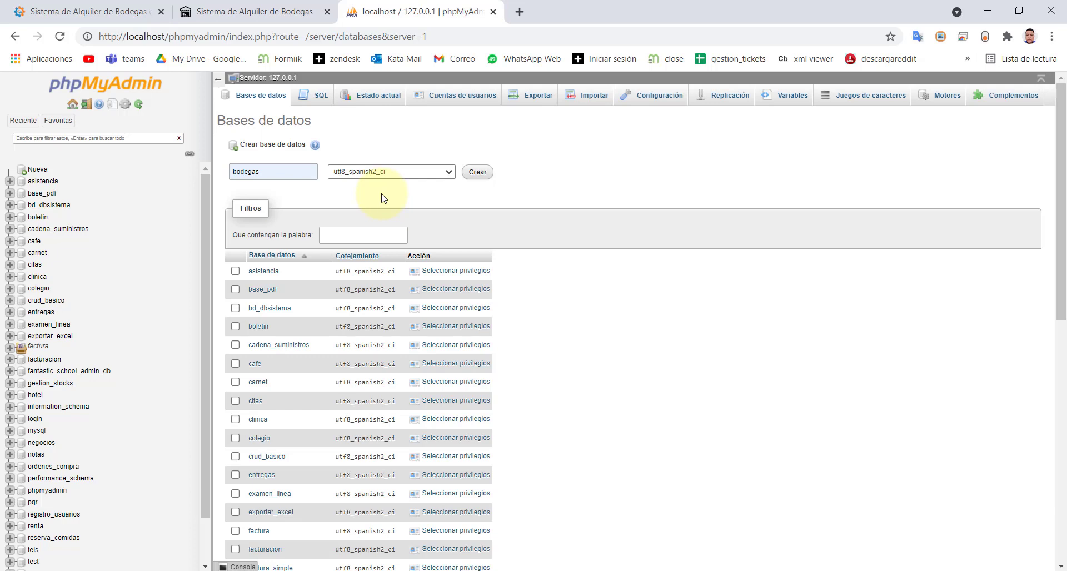
click(477, 176)
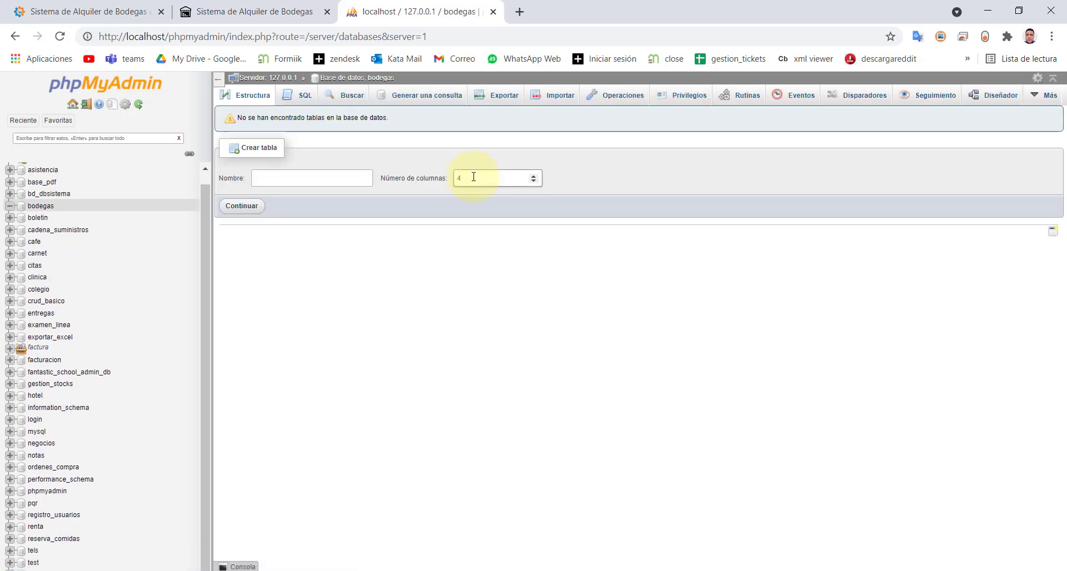
- Start an import into bodegas and browse D: to publicidad\configuroweb\aplicaciones php
click(36, 207)
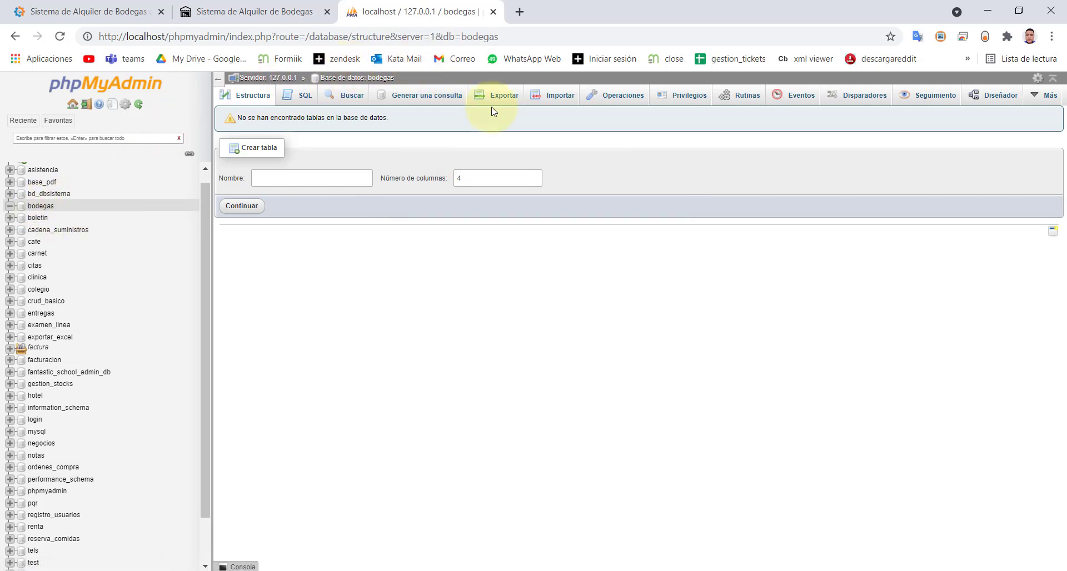
click(535, 97)
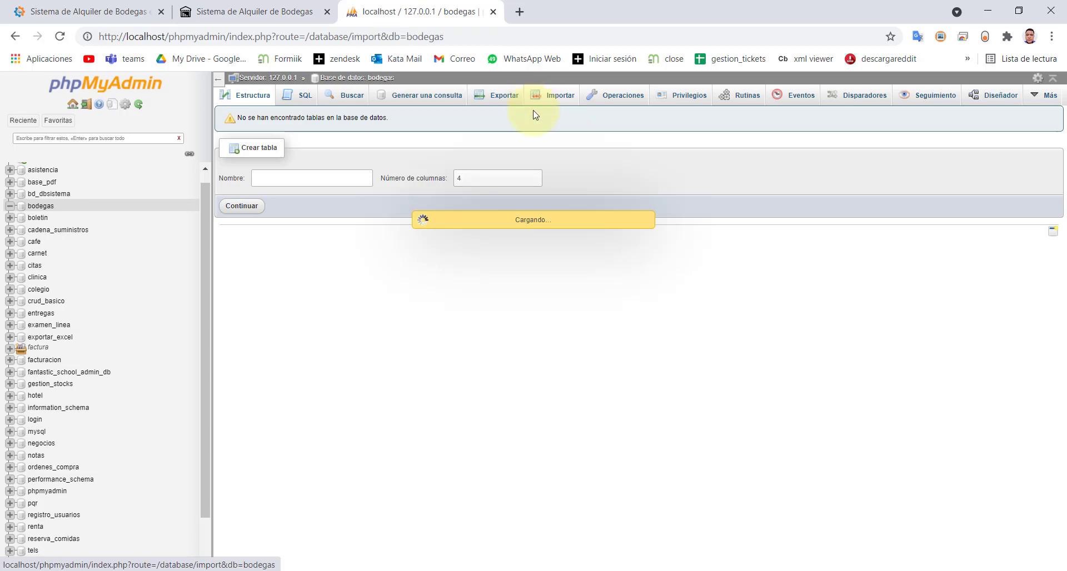
click(355, 222)
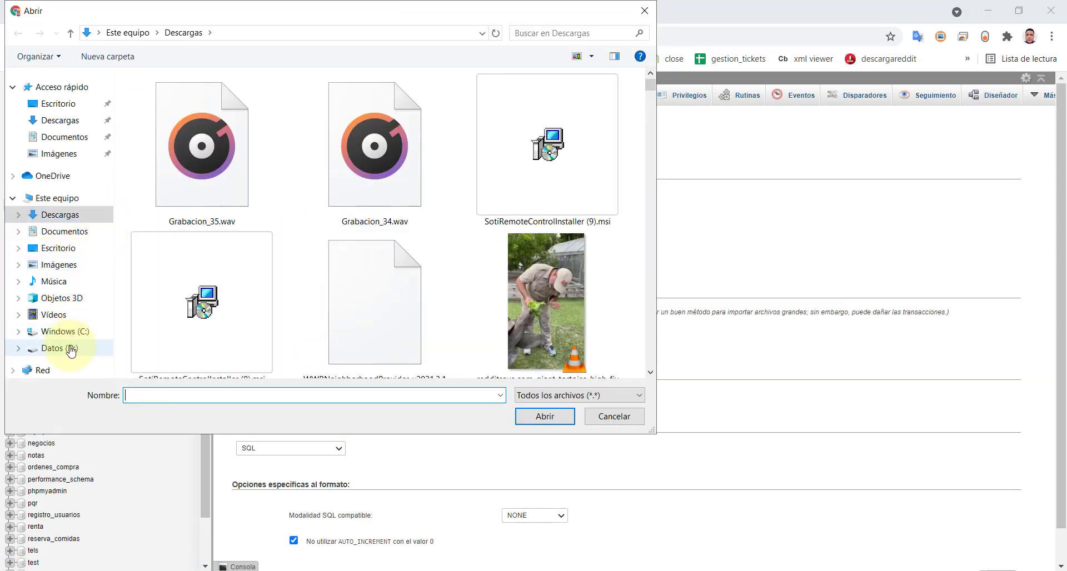
click(64, 348)
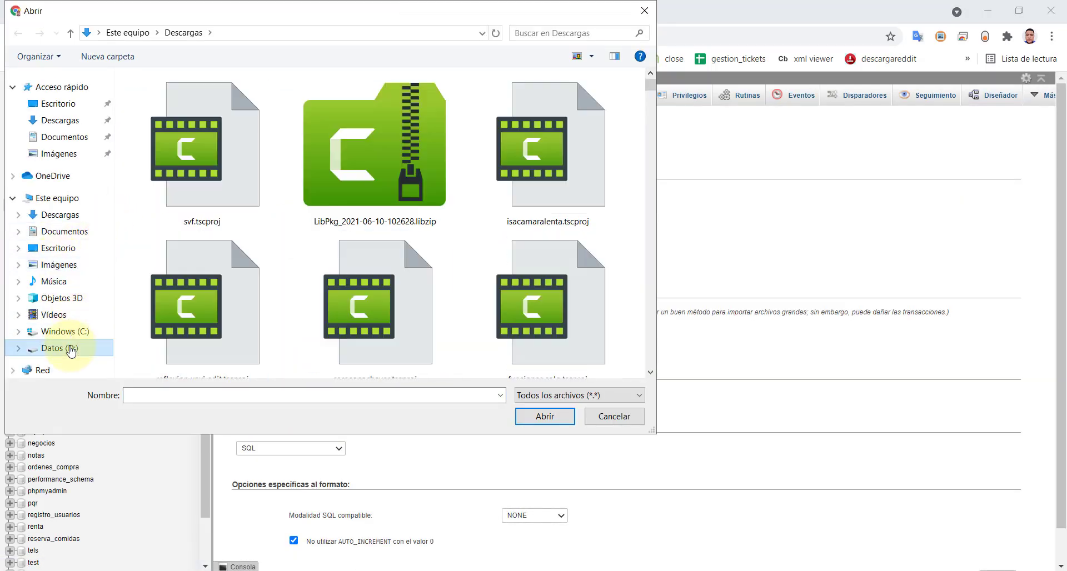
click(215, 199)
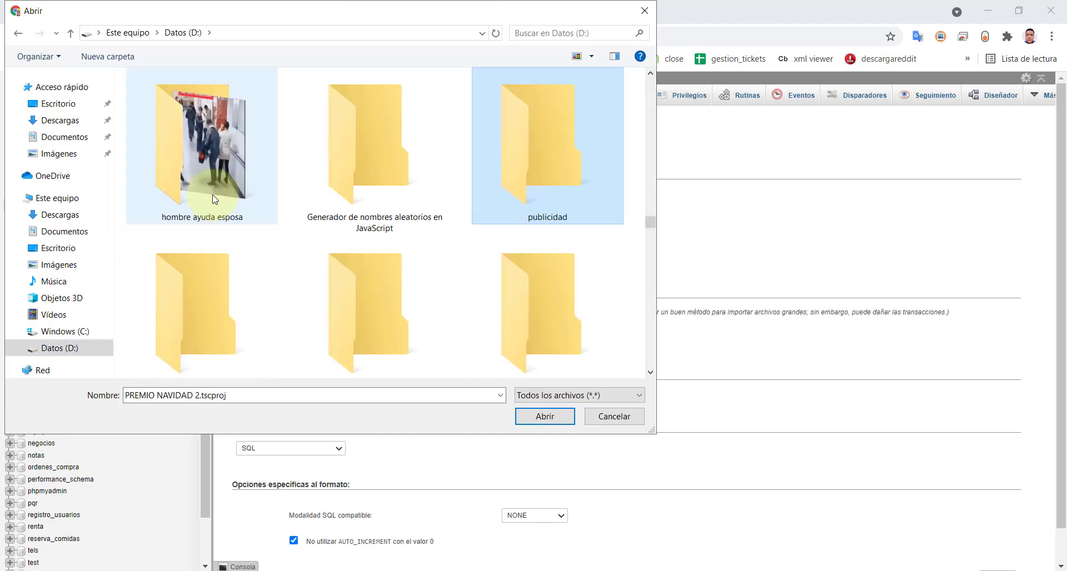
key(Return)
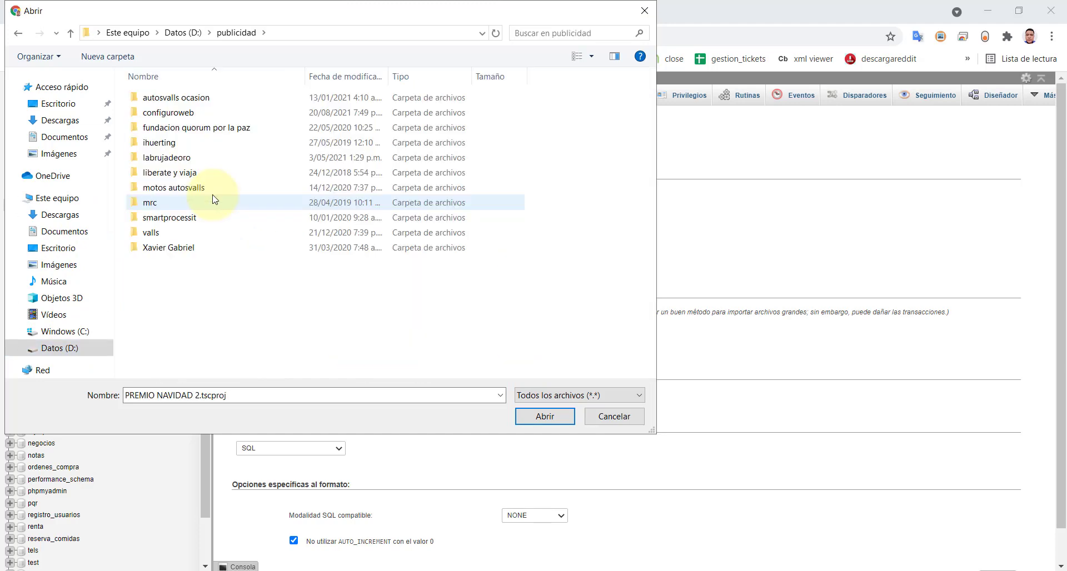
key(c)
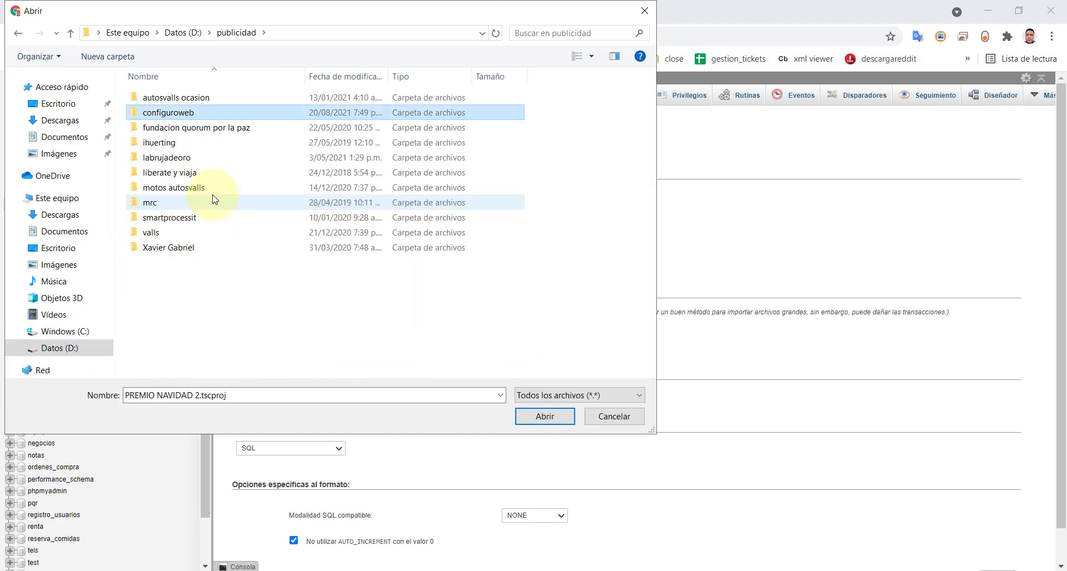
key(Return)
key(a)
key(a)
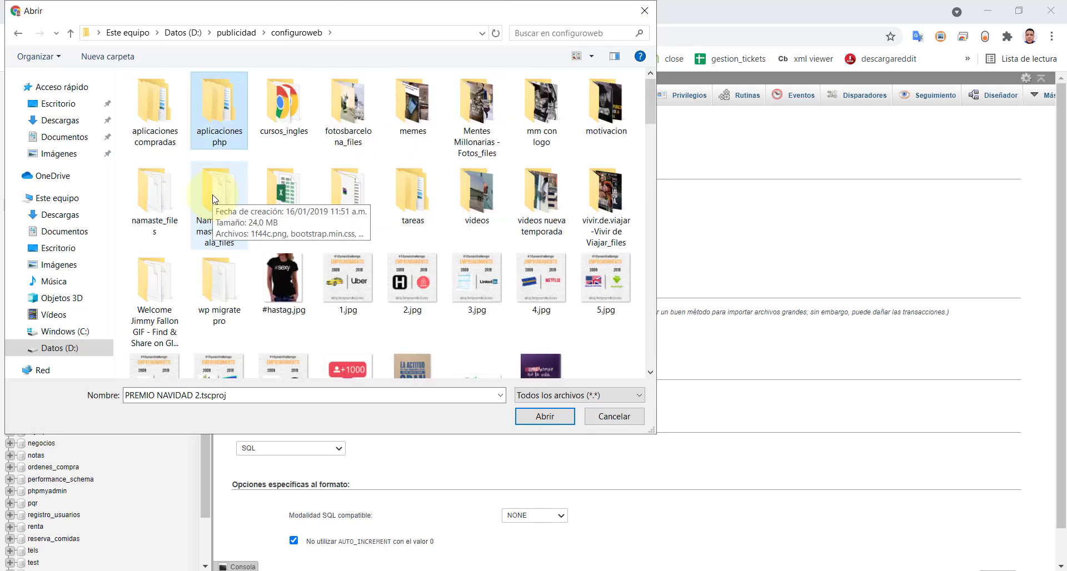
key(Return)
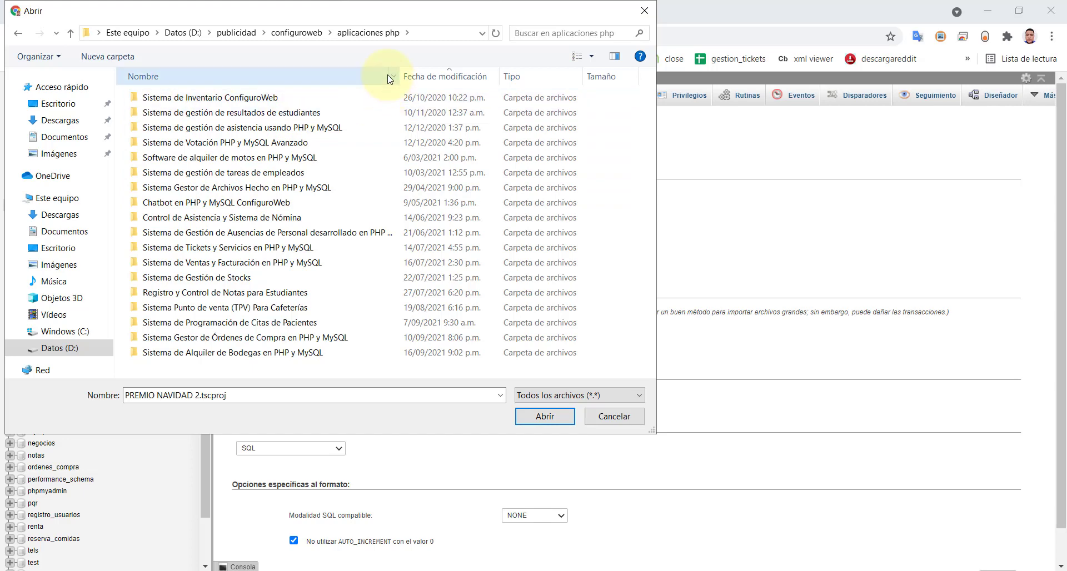
- Choose bodegas.sql in the Bodegas project folder, run the import and review the results
click(414, 81)
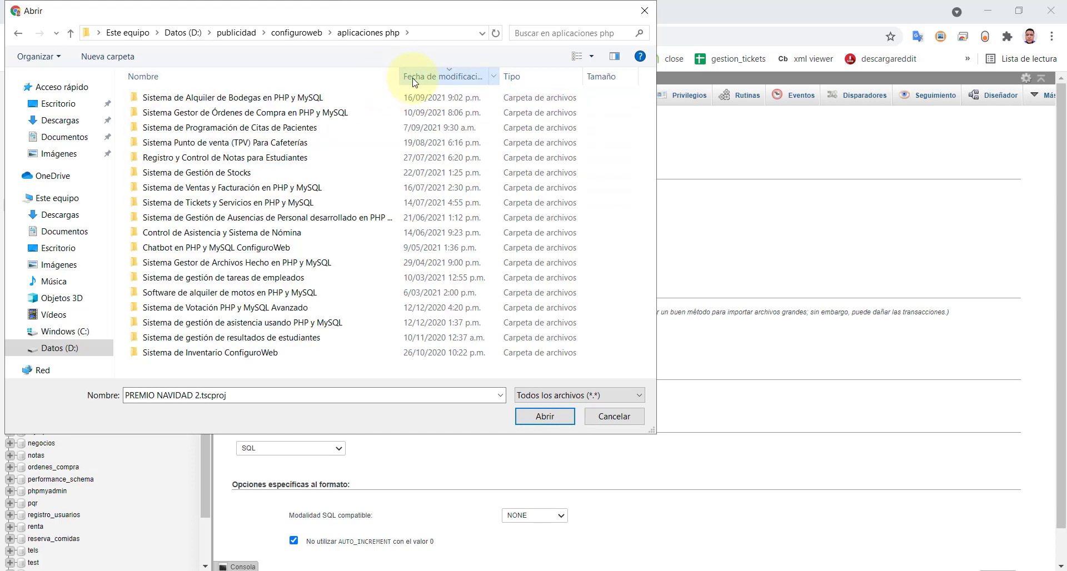
click(169, 99)
double_click(168, 100)
click(163, 98)
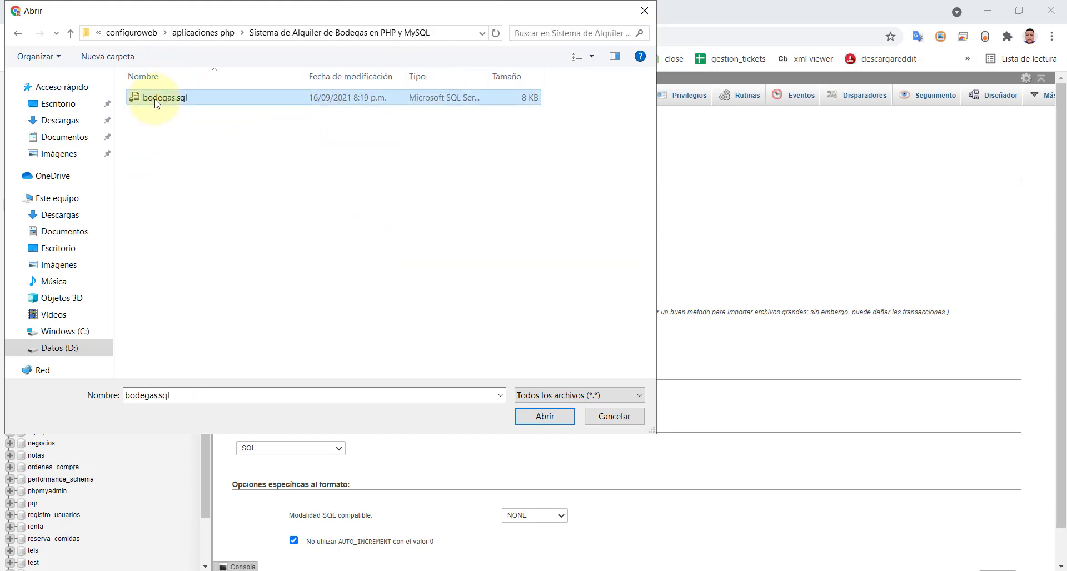
click(545, 418)
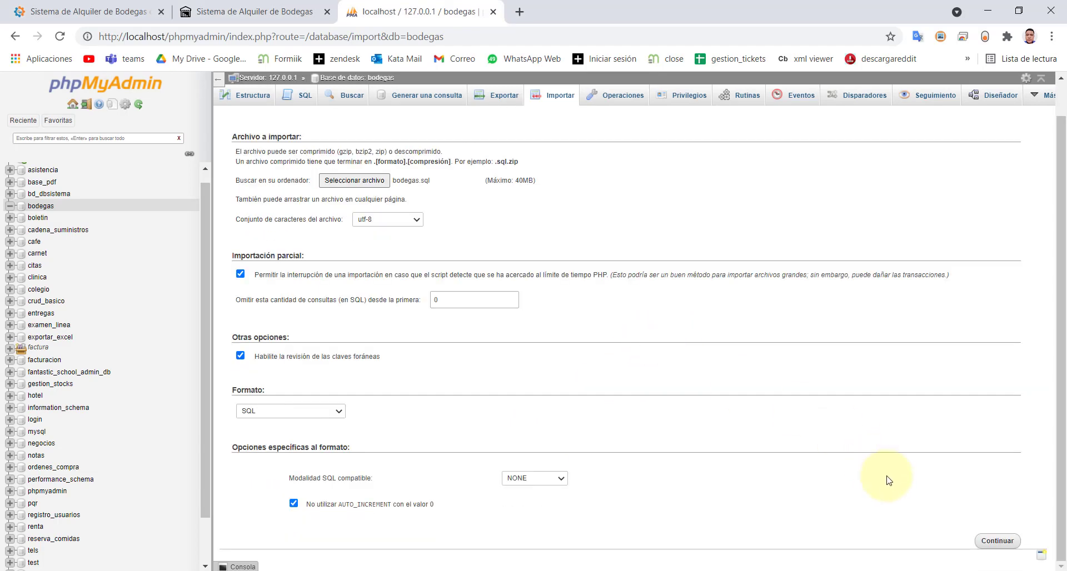
click(997, 541)
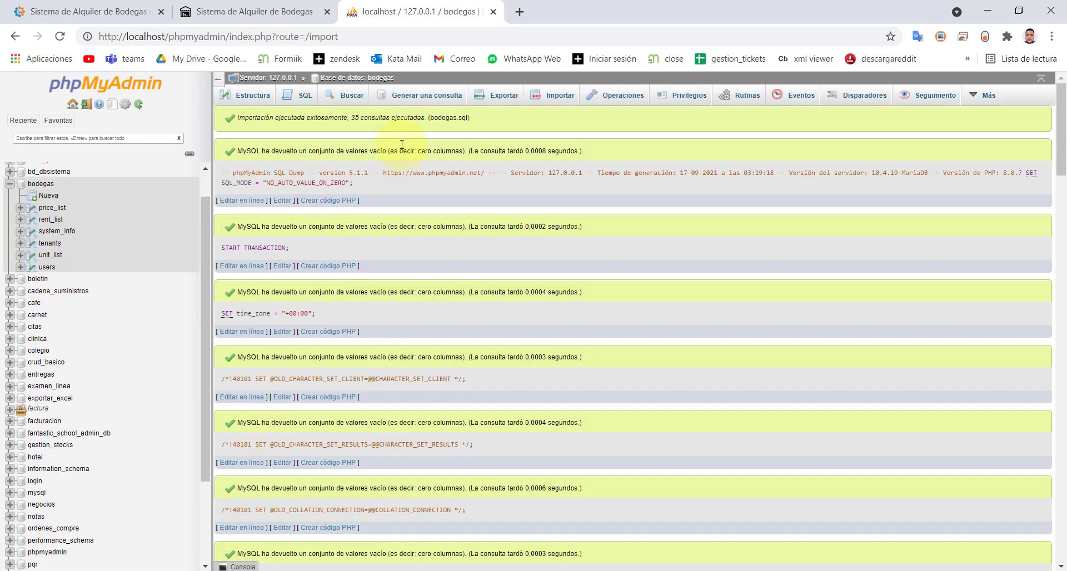
scroll(384, 375, down, 10)
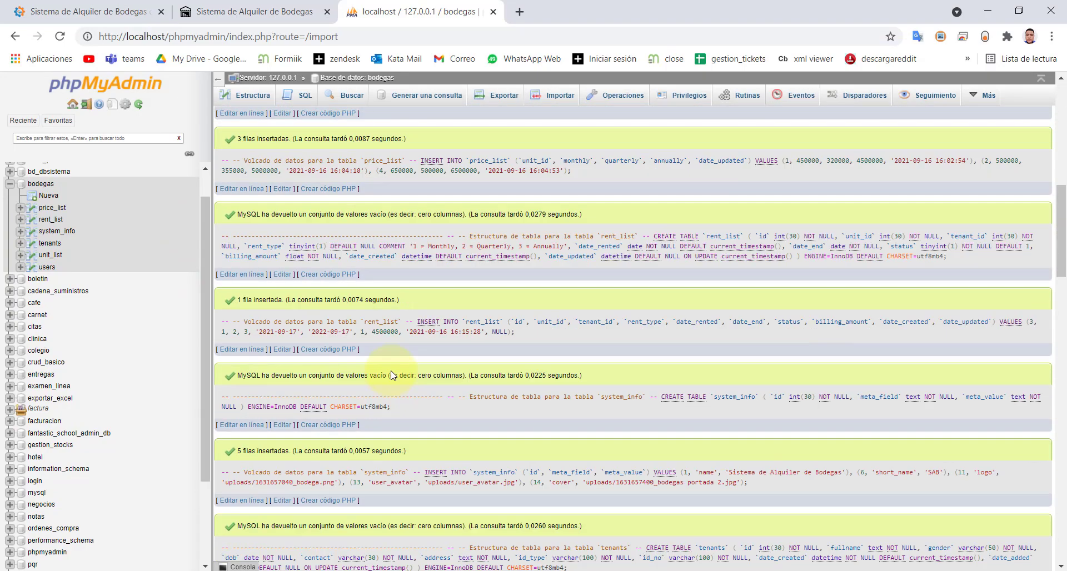
scroll(392, 376, down, 20)
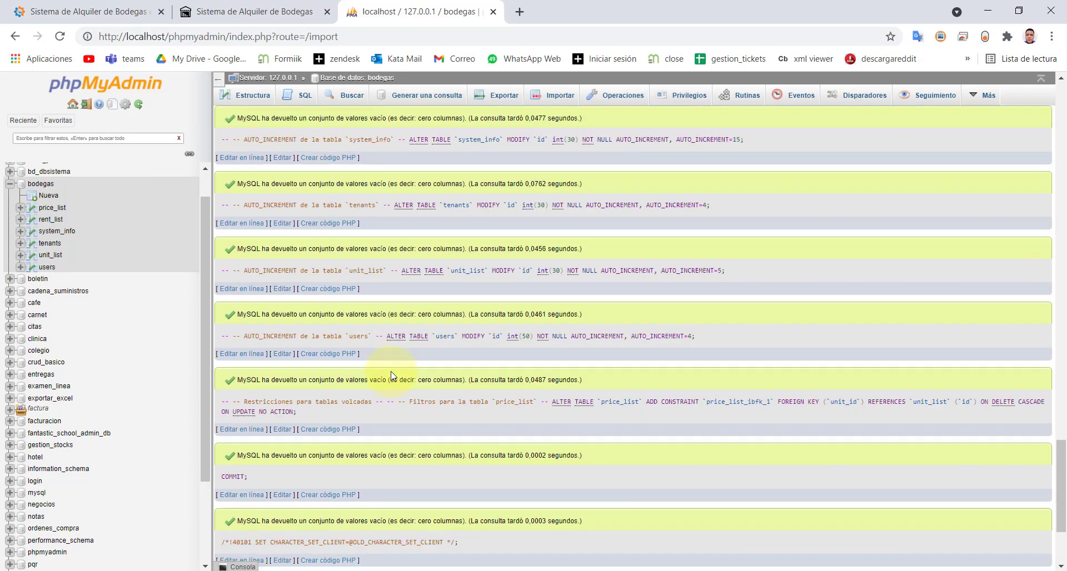
scroll(392, 376, down, 3)
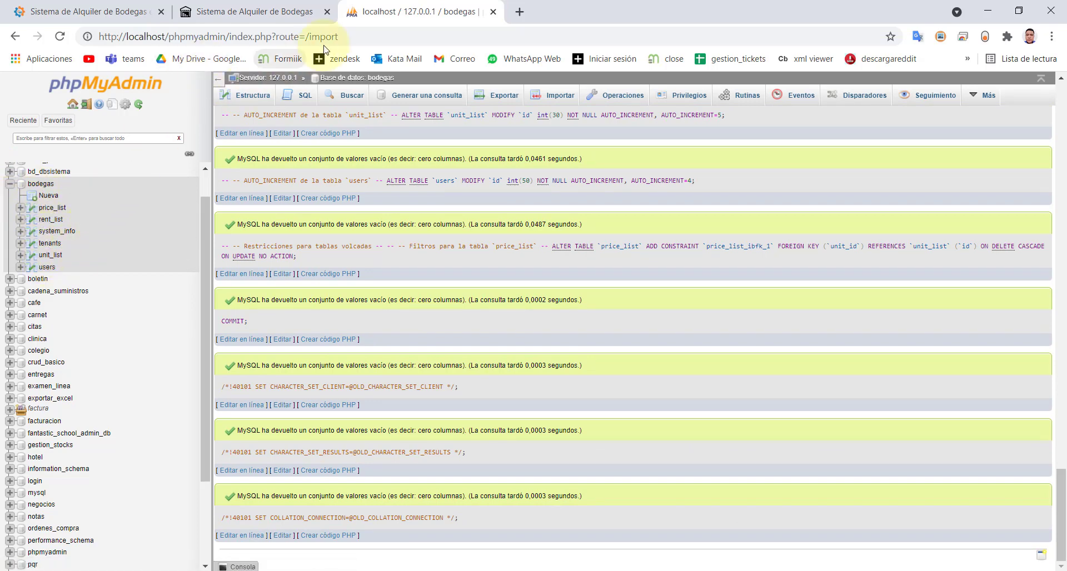
- Copy the local login address from the article and load localhost/bodegas/admin/login.php in a new tab
click(214, 12)
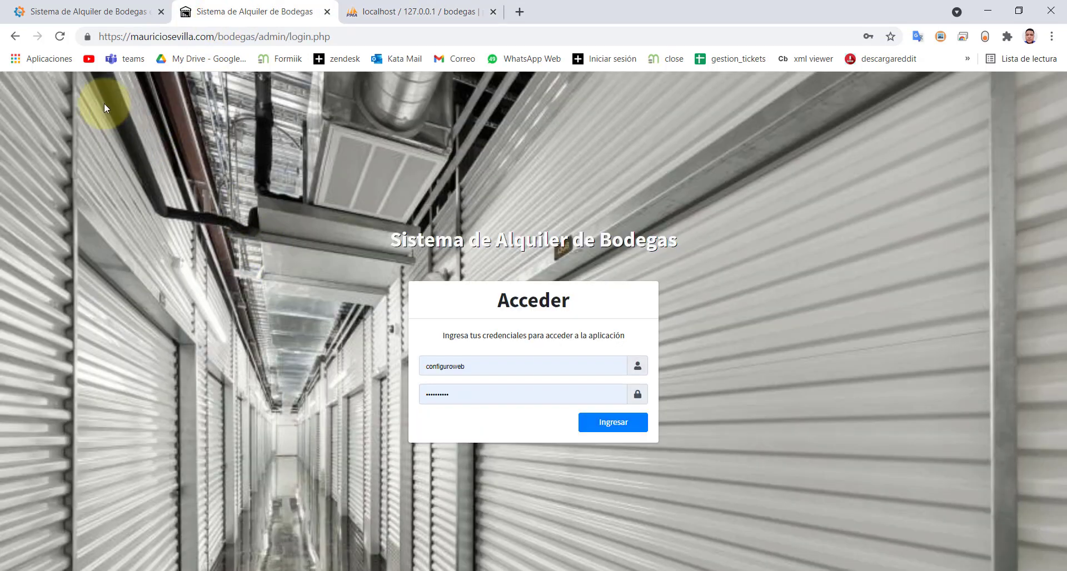
click(72, 12)
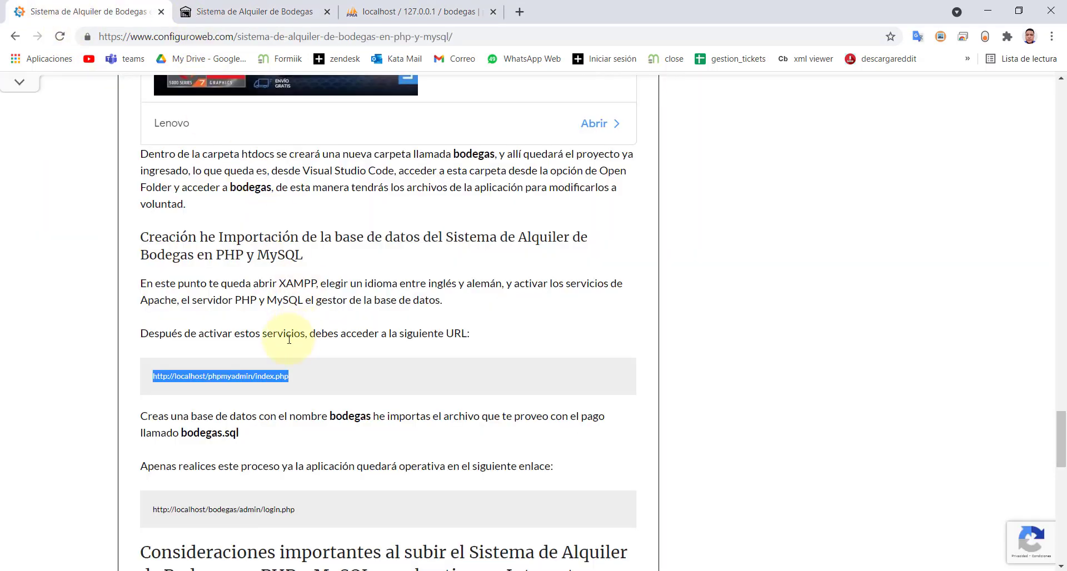
scroll(281, 432, down, 2)
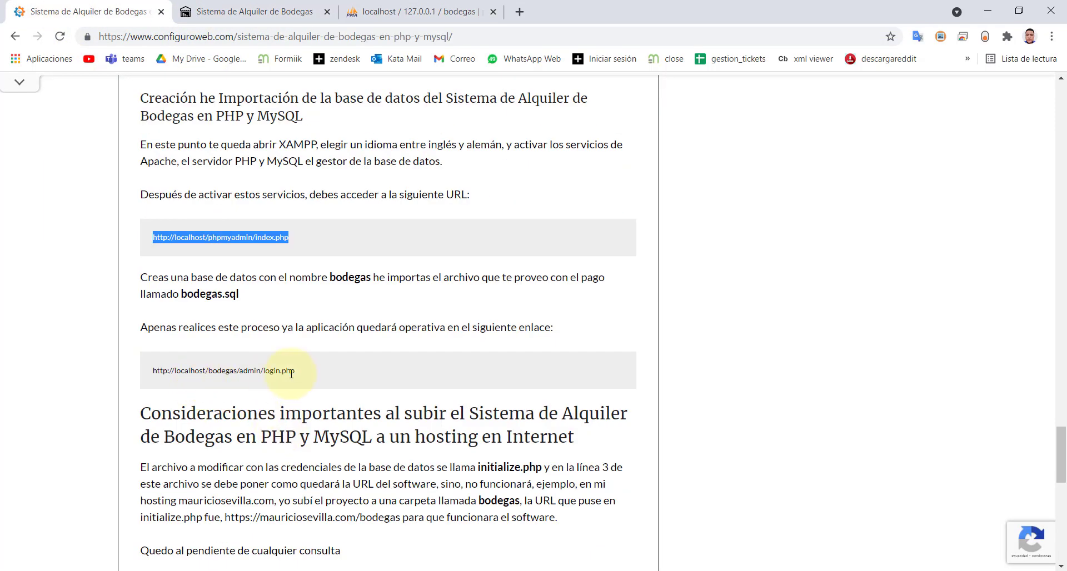
drag(300, 377, 140, 377)
key(ctrl+c)
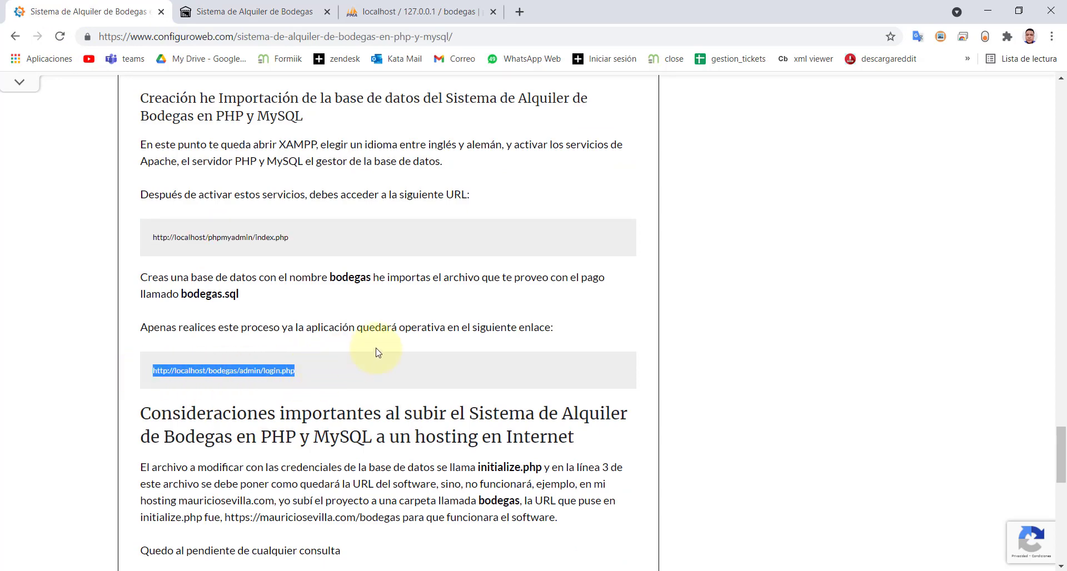
click(524, 18)
key(ctrl+v)
key(Return)
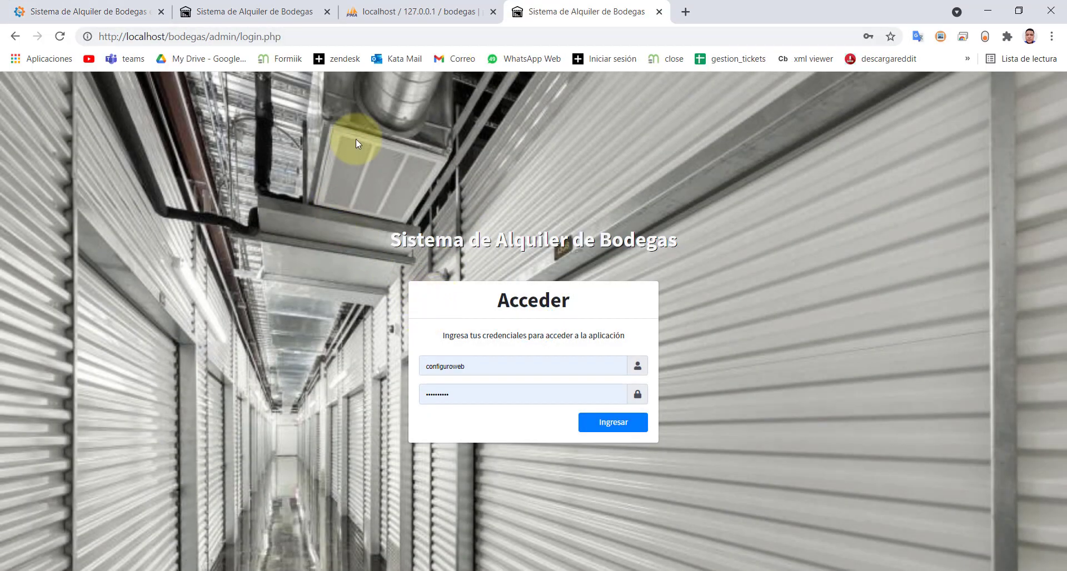
- Compare the localhost login page address with the hosted mauriciosevilla.com one
click(304, 33)
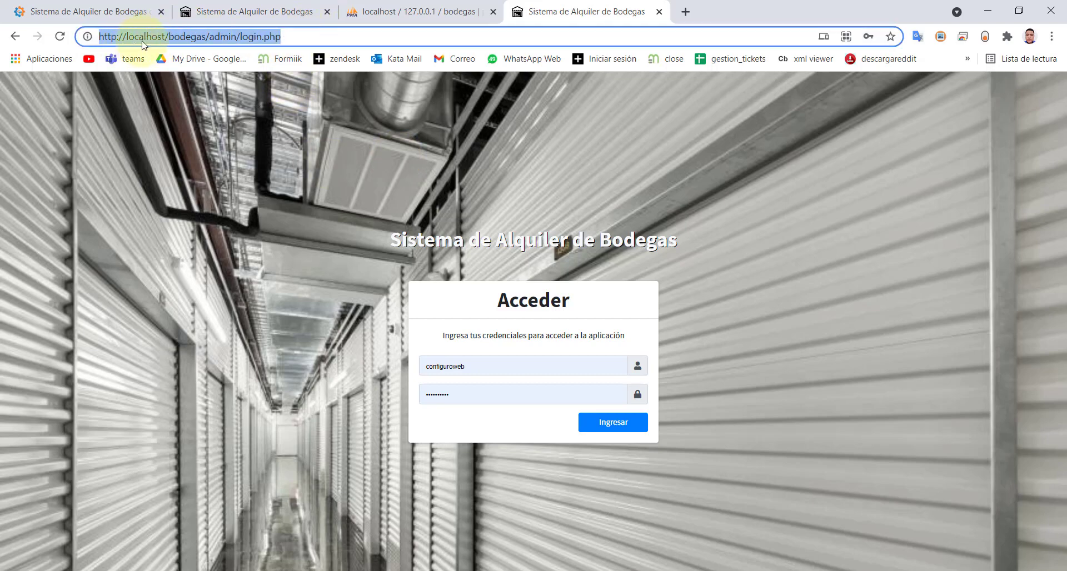
click(211, 16)
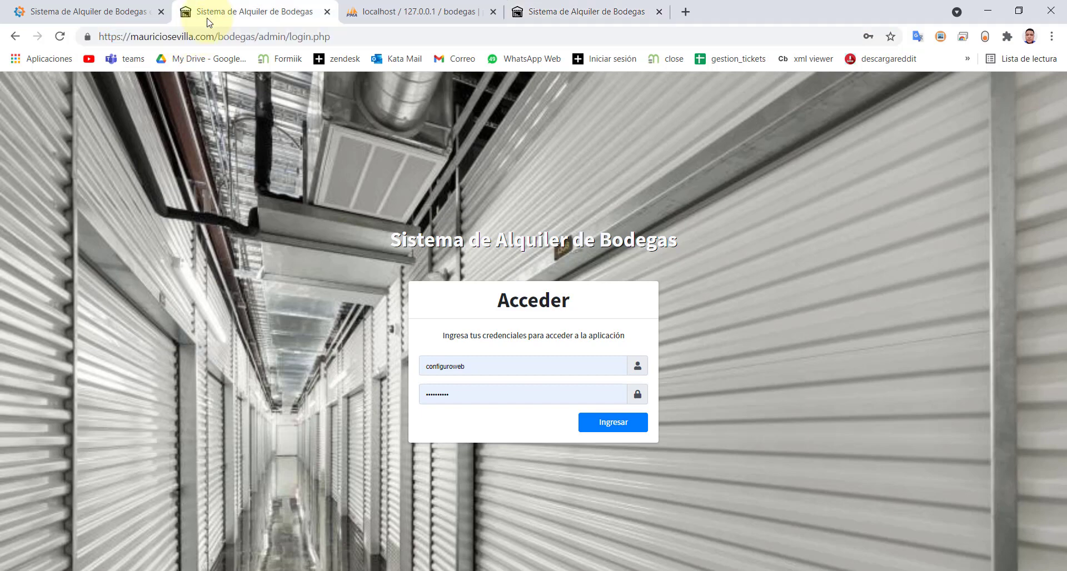
click(317, 37)
click(541, 14)
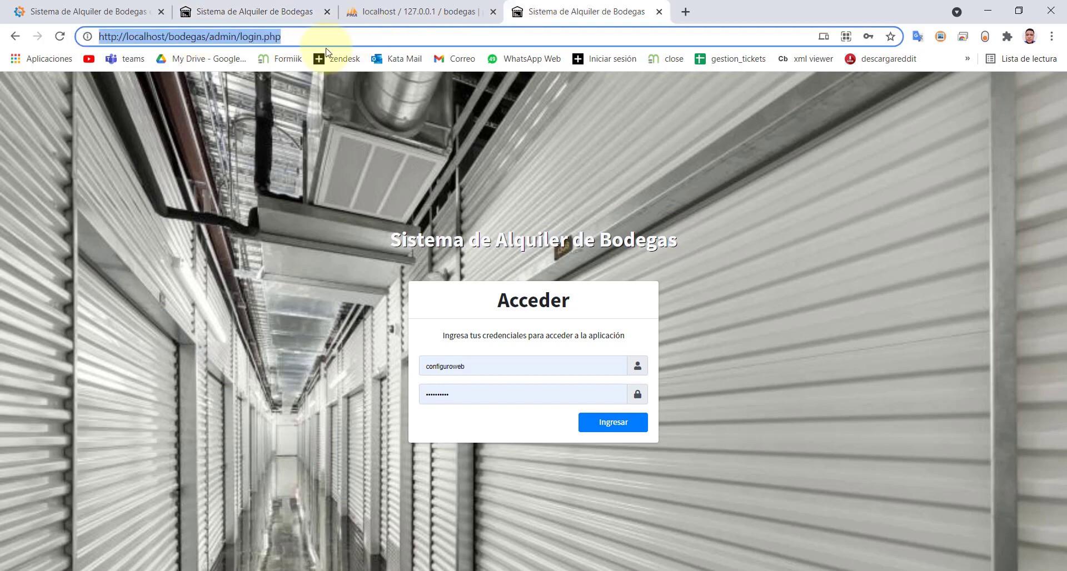
click(310, 40)
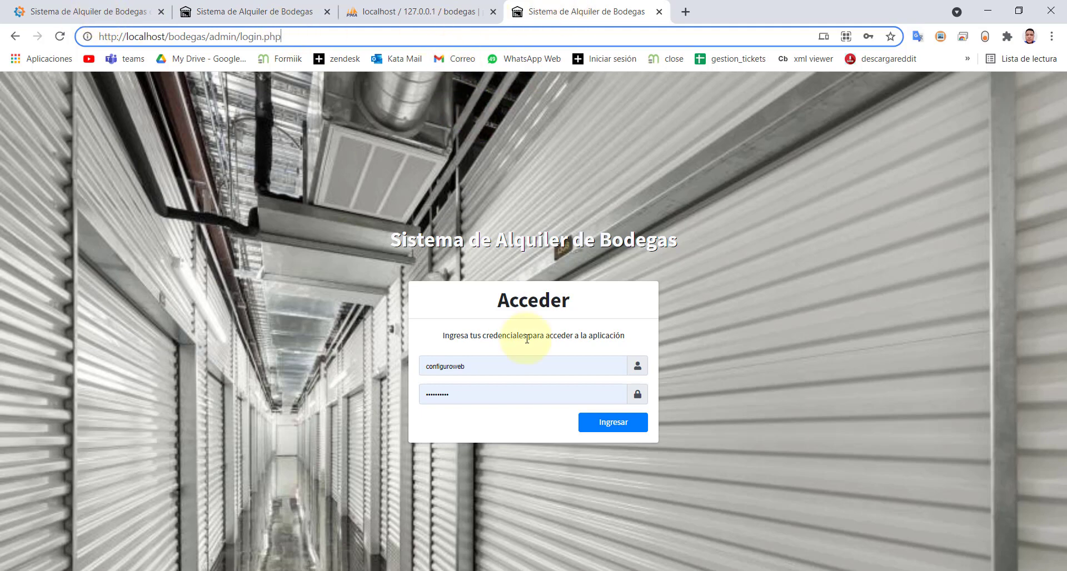
- Sign in locally with the saved credentials, then return to the VS Code project
click(498, 365)
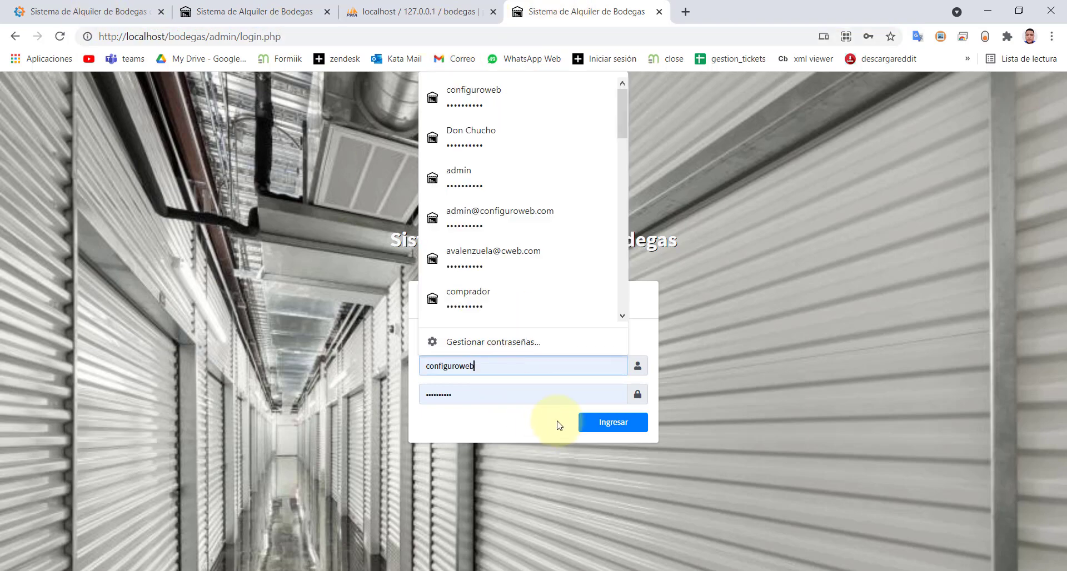
click(612, 429)
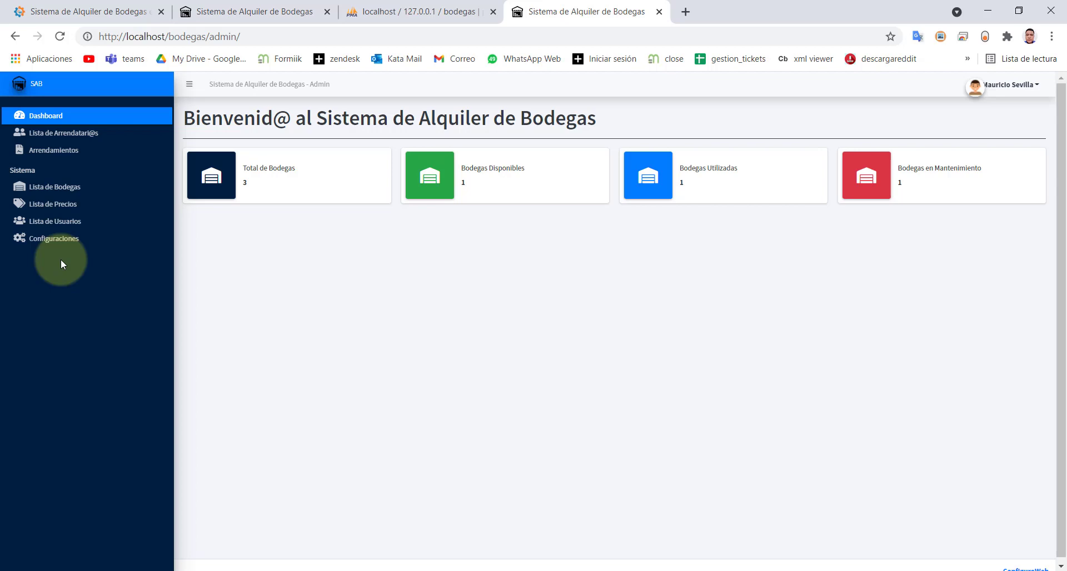
click(574, 567)
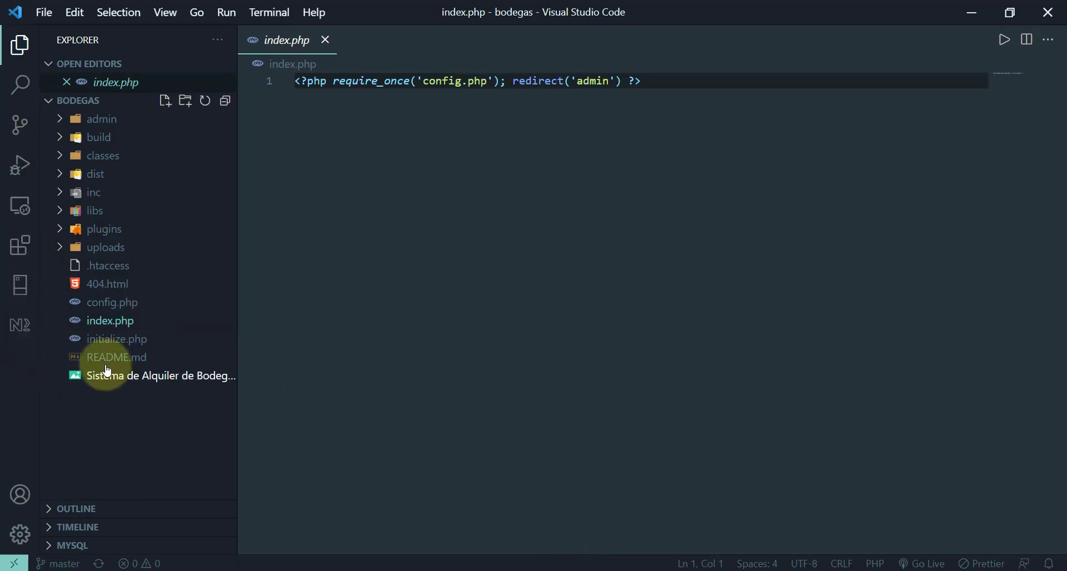
- Open initialize.php and change the base_url protocol from http to https
click(108, 340)
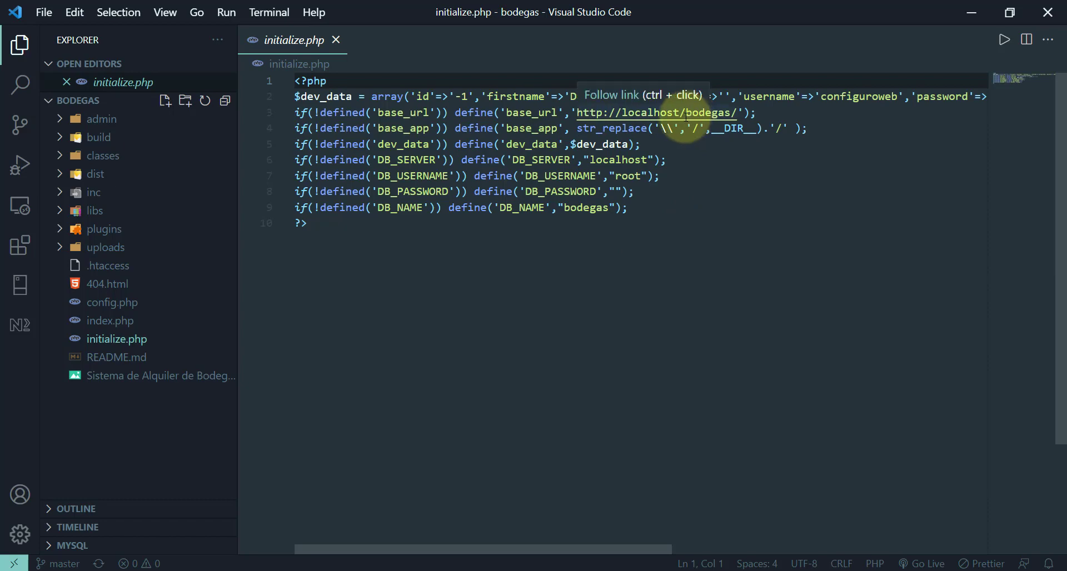
drag(685, 113, 729, 114)
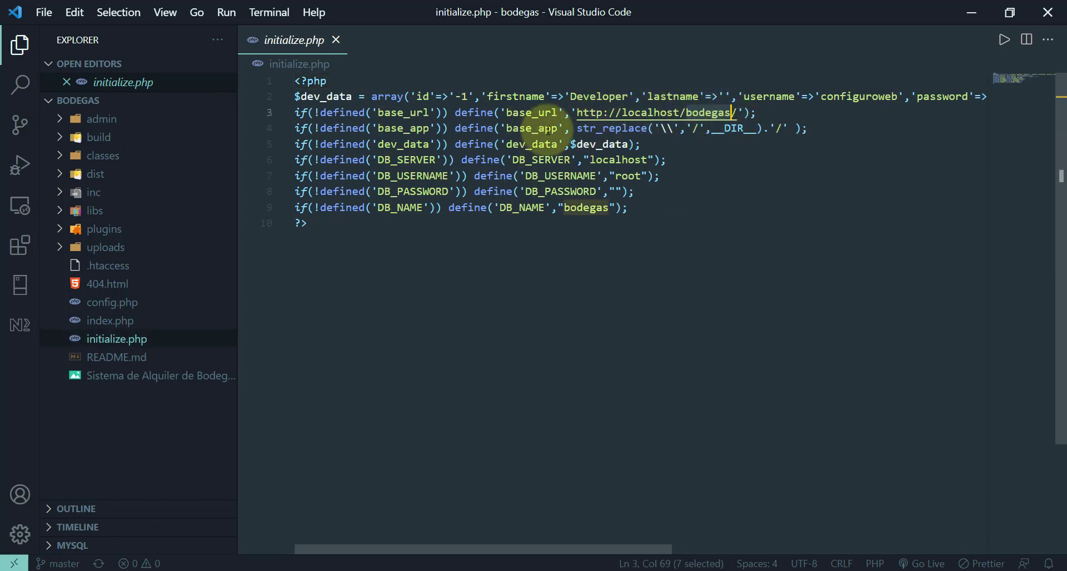
drag(579, 114, 622, 114)
click(596, 114)
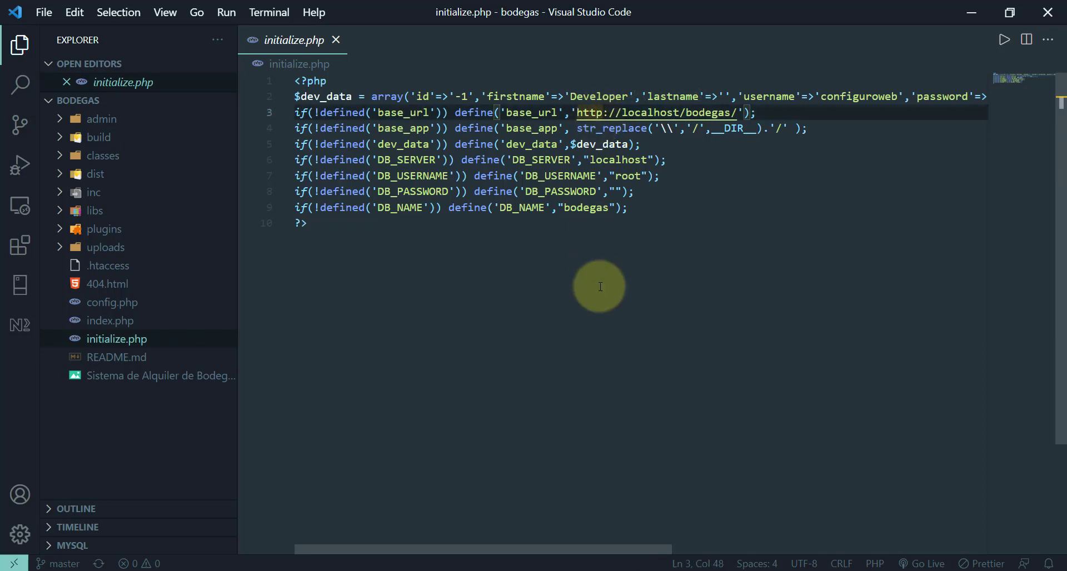
text(s)
key(Right)
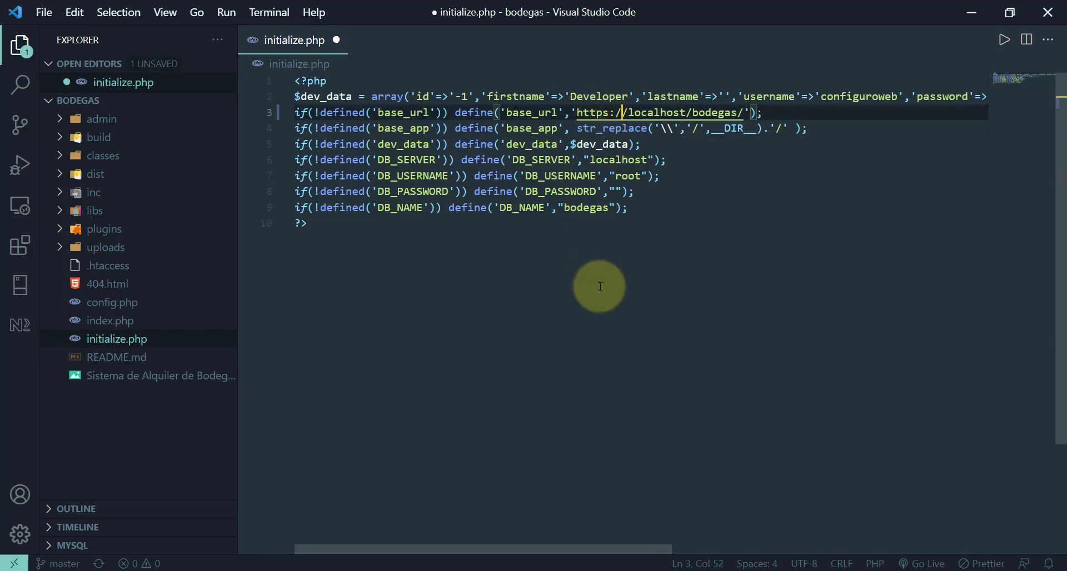
- Replace localhost in the base_url with mauriciosevilla.com
key(Right)
key(shift+Right)
key(shift+Right)
key(shift+Right)
key(shift+Right)
key(shift+Right)
key(shift+Right)
key(shift+Right)
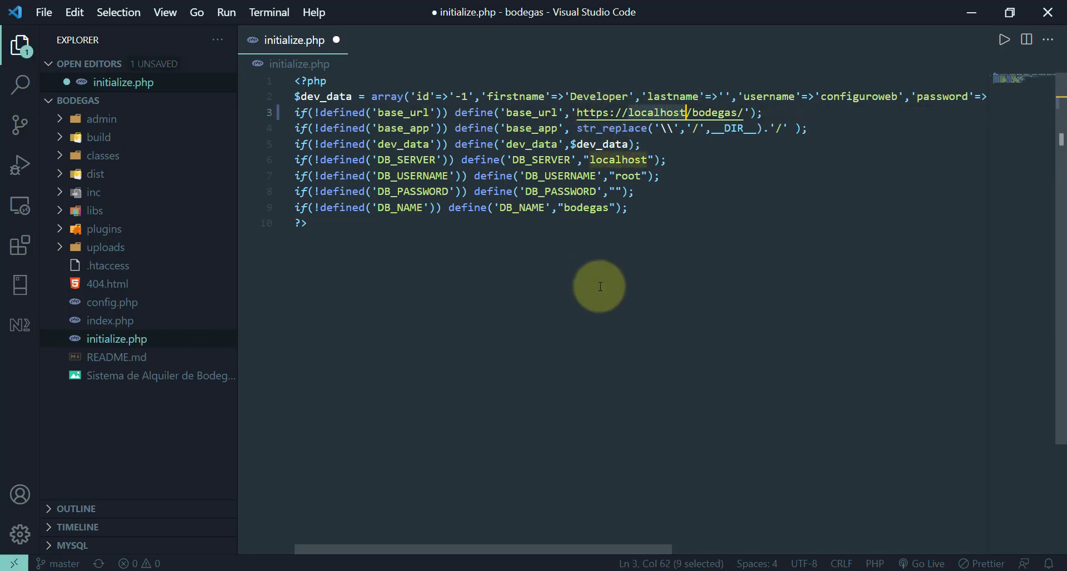
text(mauriciosevill)
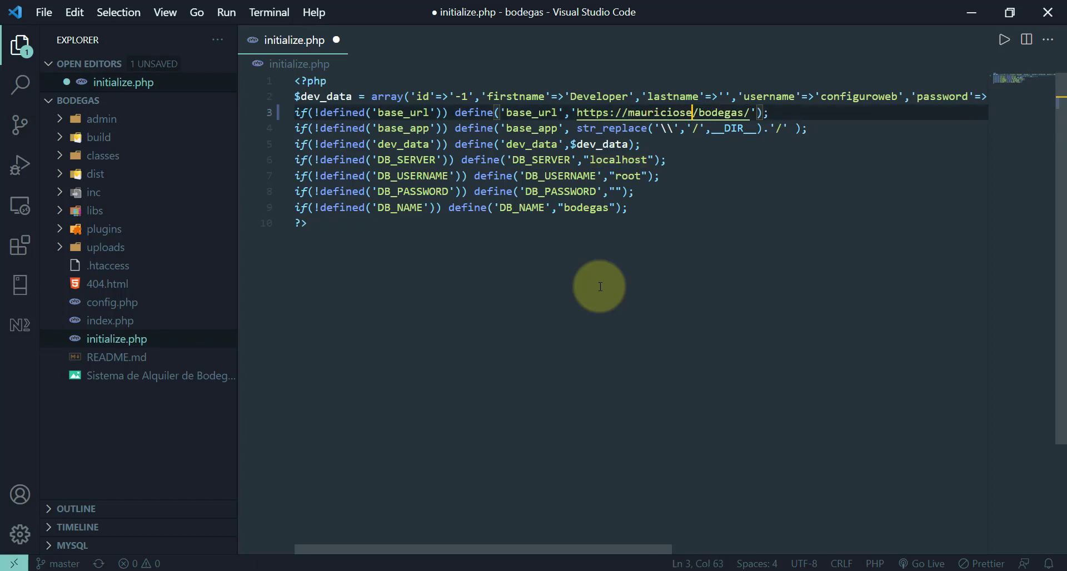
text(a.com)
key(Left)
key(Left)
key(Left)
key(Left)
key(Left)
key(Left)
key(Left)
key(Left)
key(Left)
key(Left)
key(Left)
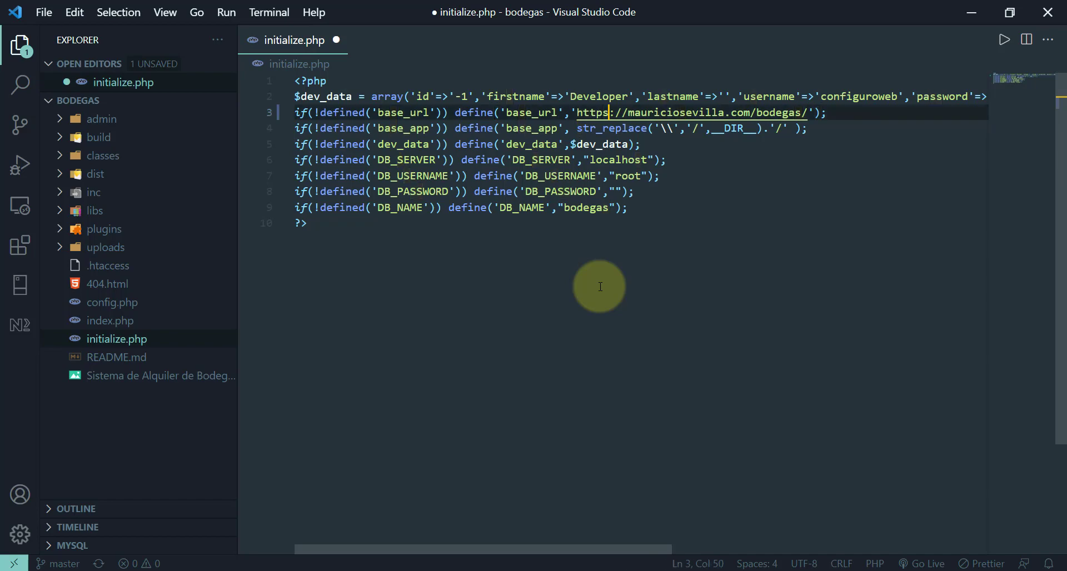
key(Right)
key(Right)
key(Right)
key(Right)
key(Right)
key(Right)
key(Right)
key(Right)
key(Right)
key(Right)
key(Right)
key(Right)
key(Right)
key(Right)
key(Right)
key(Right)
key(Right)
key(Right)
key(Right)
key(Right)
key(Right)
key(Right)
key(Right)
key(Right)
key(Right)
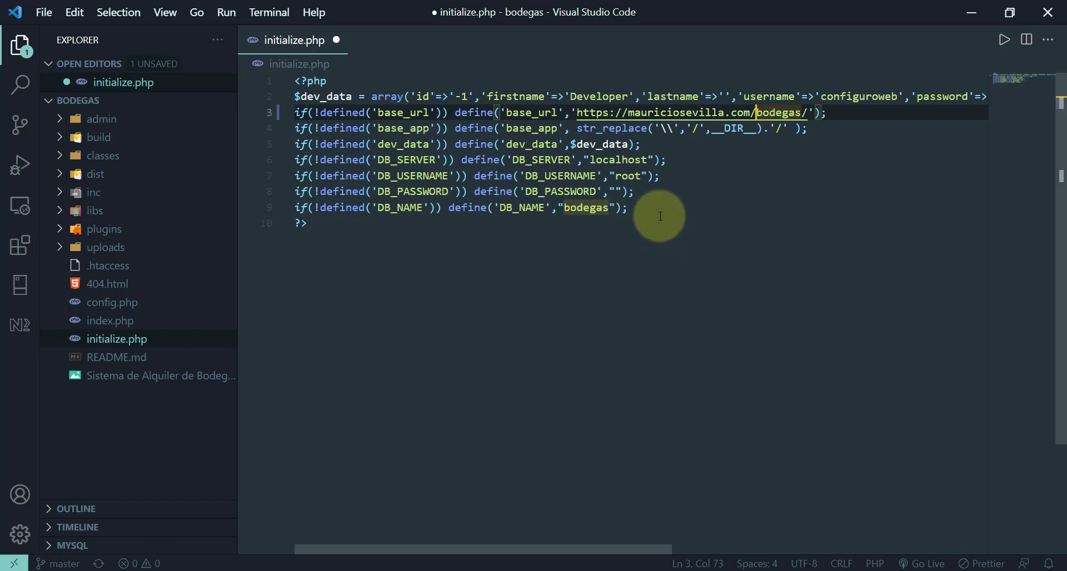
drag(660, 216, 269, 167)
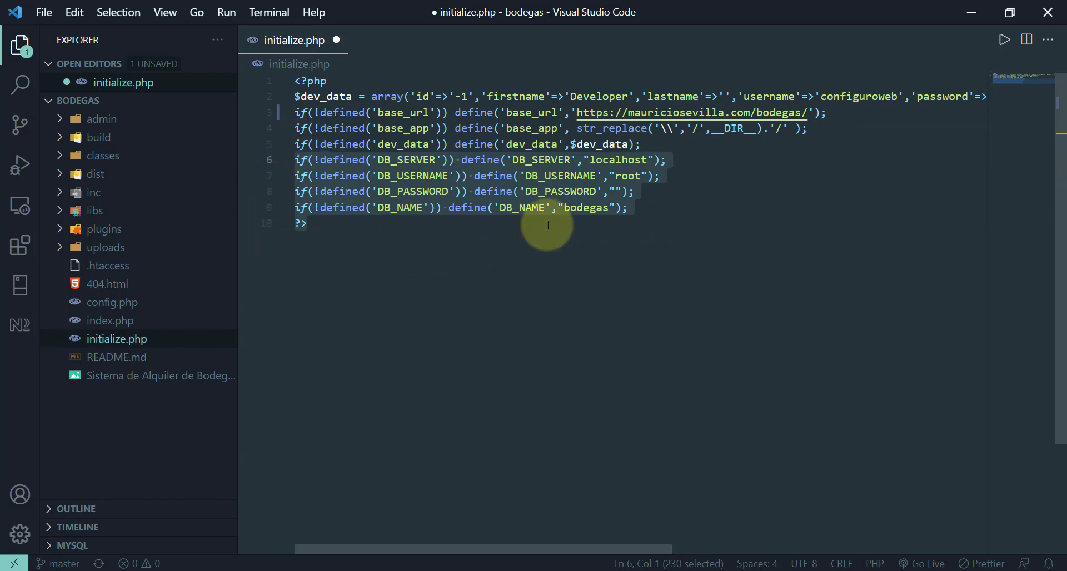
click(562, 191)
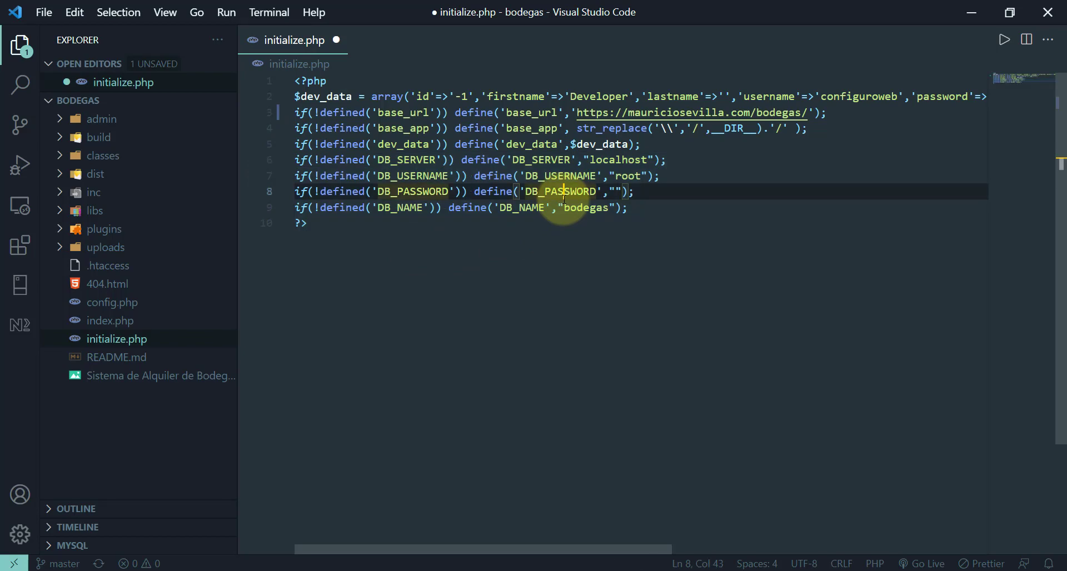
drag(564, 209, 608, 209)
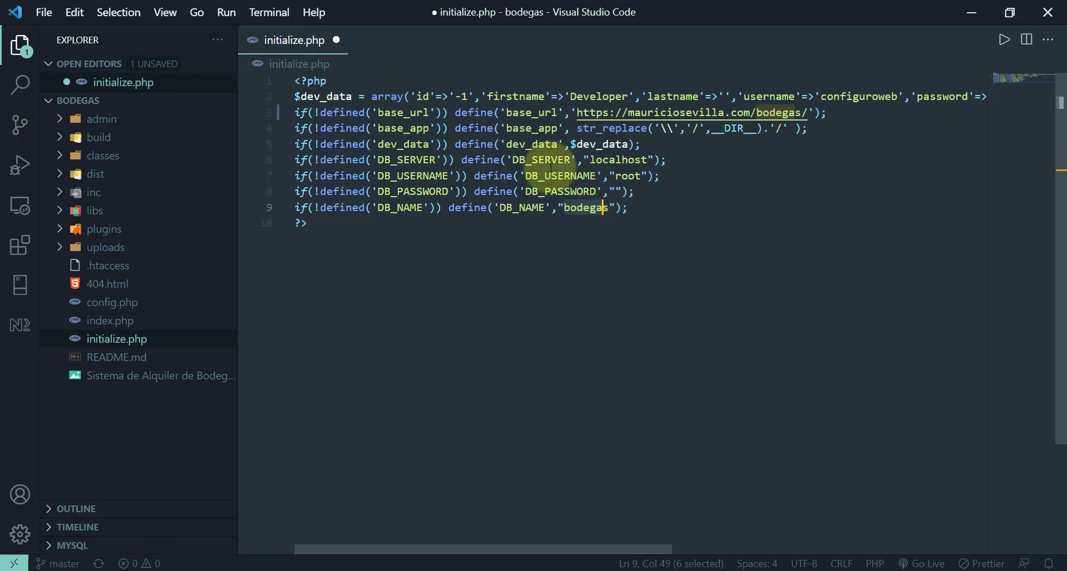
drag(520, 195, 633, 207)
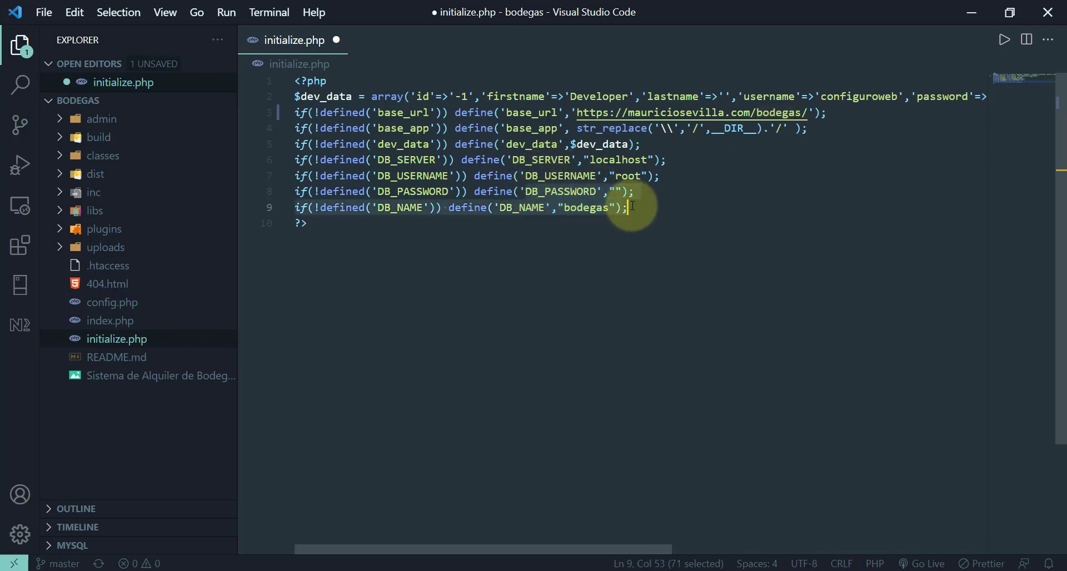
click(633, 206)
key(shift+Down)
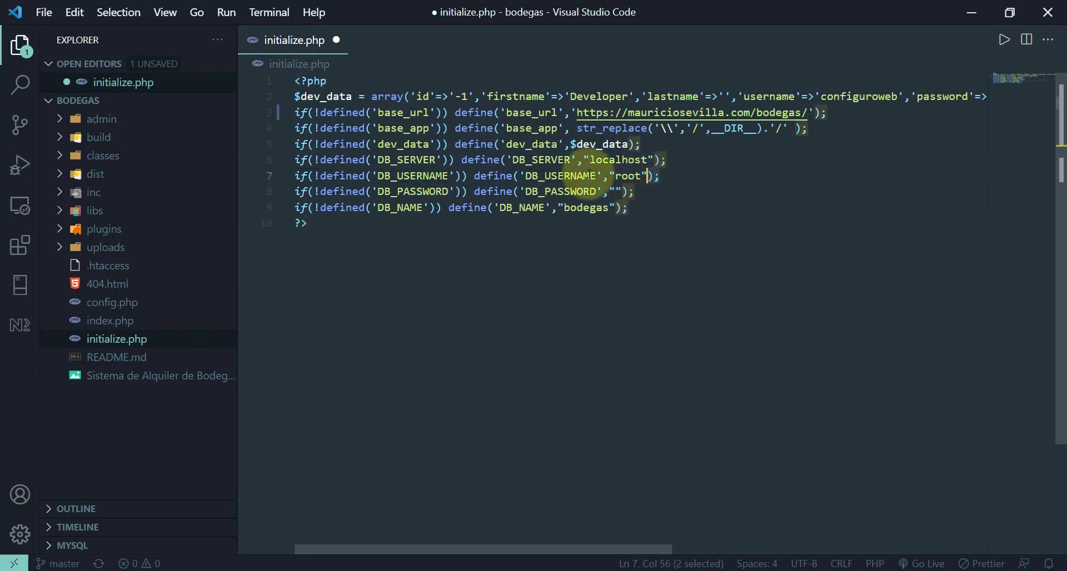
click(551, 191)
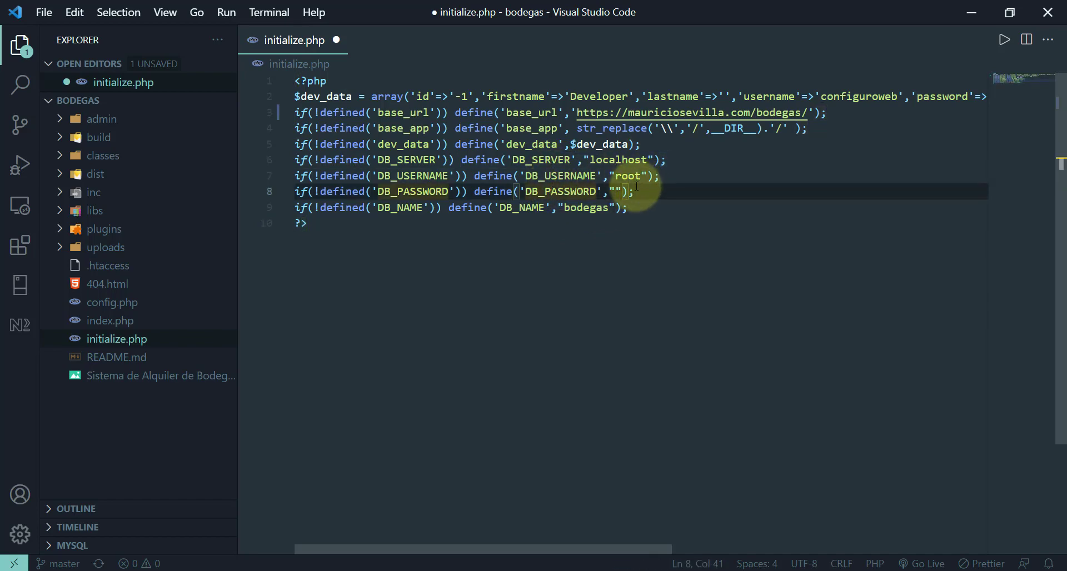
drag(634, 192, 584, 189)
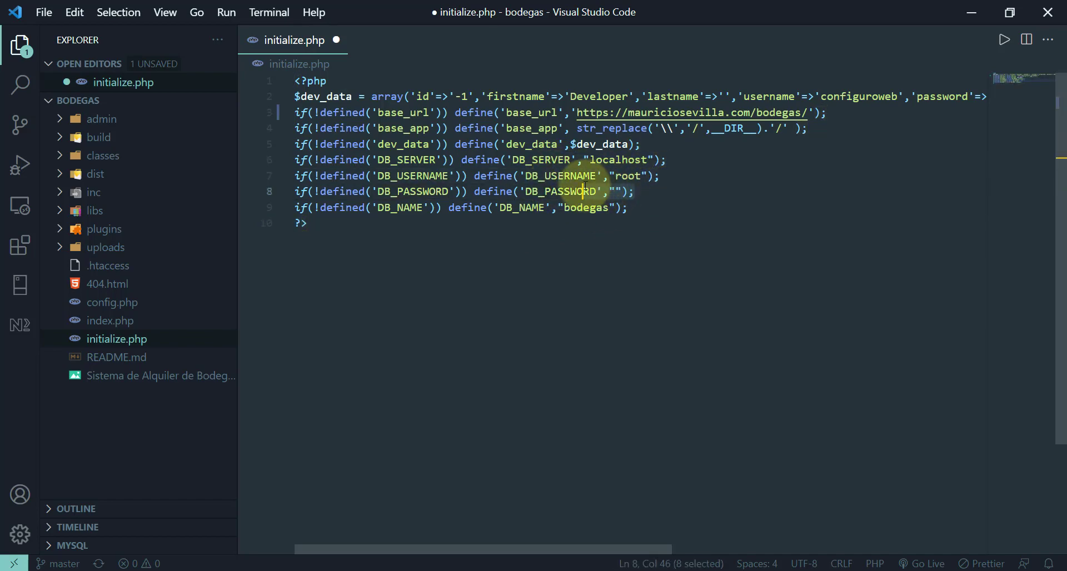
click(613, 188)
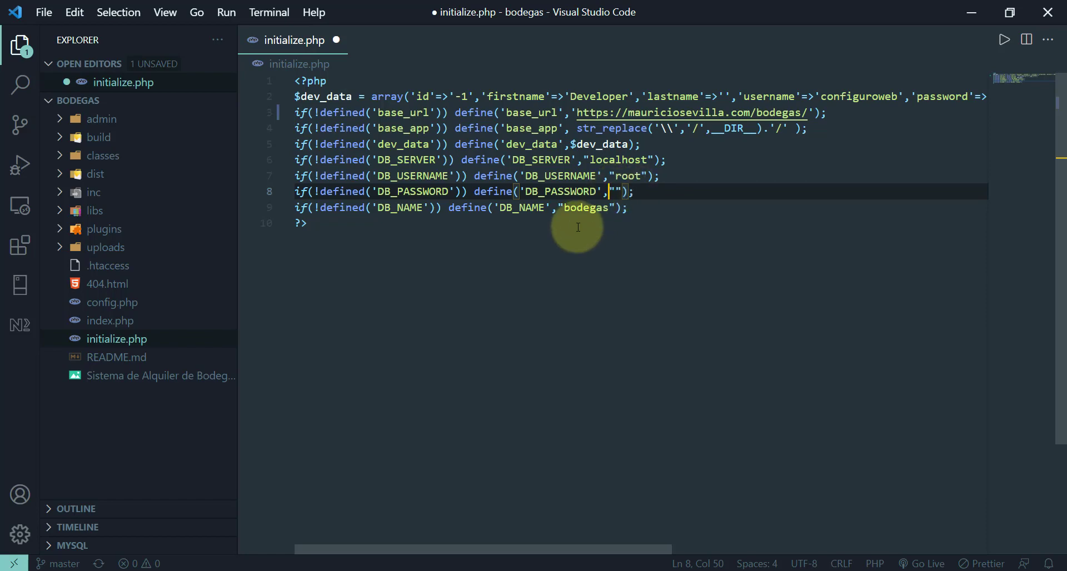
drag(489, 209, 582, 217)
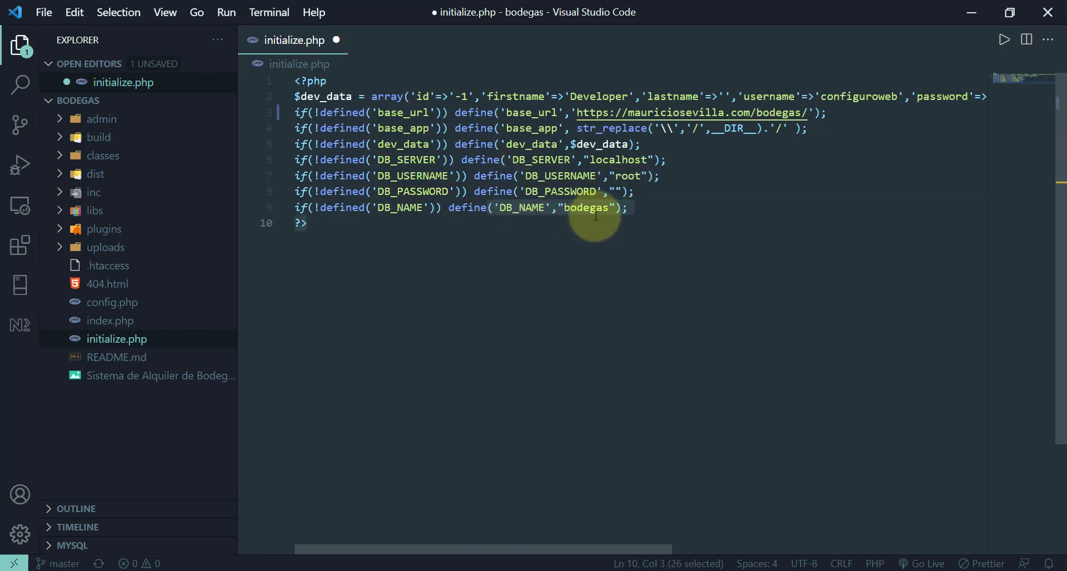
click(648, 201)
drag(649, 202, 339, 172)
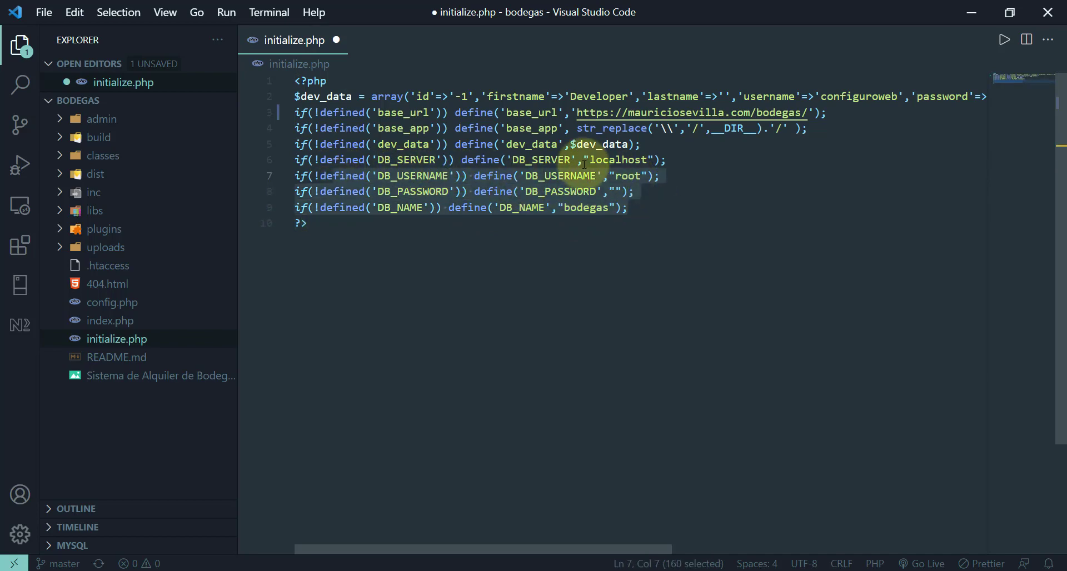
drag(557, 162, 685, 168)
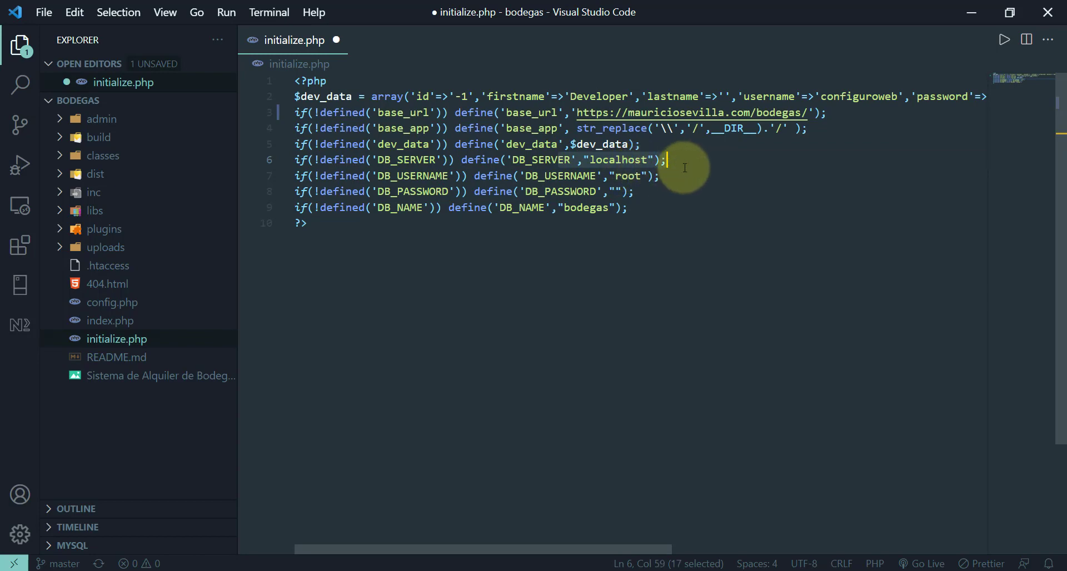